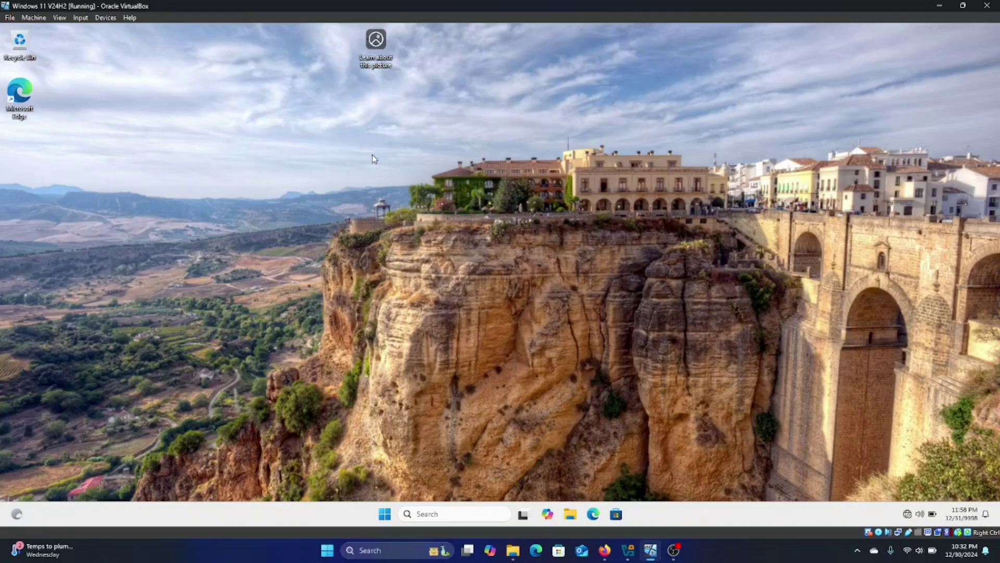
# Check the CPU performance graph in Task Manager on the Windows 11 virtual machine, and close Task Manager
pyautogui.hotkey('ctrl', 'shift', 'Escape')
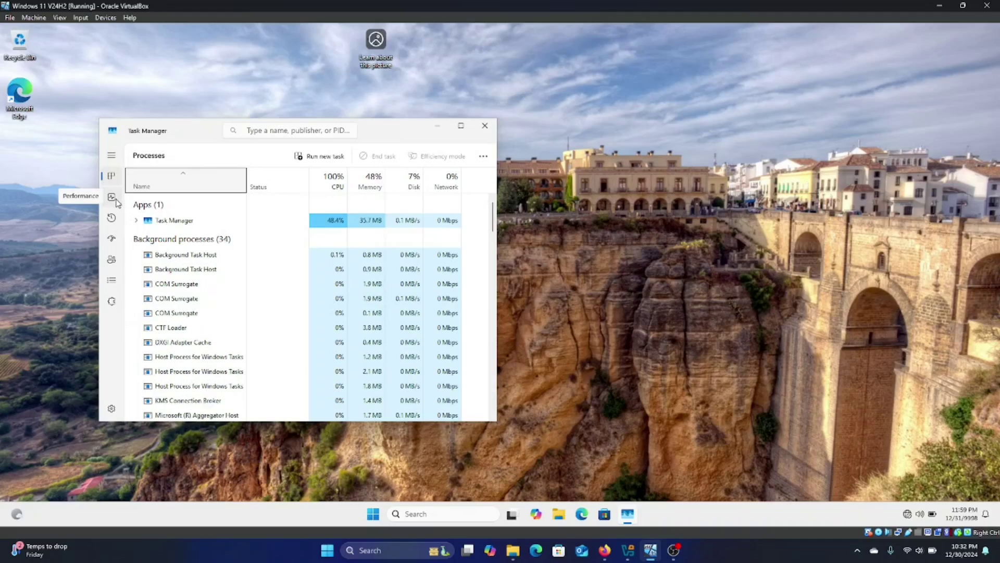
pyautogui.click(116, 202)
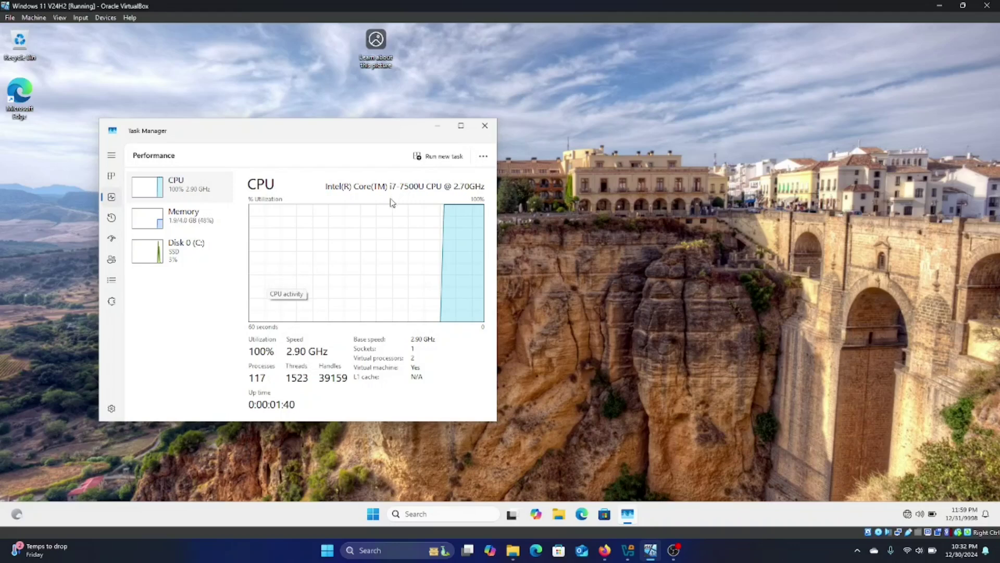
pyautogui.click(484, 125)
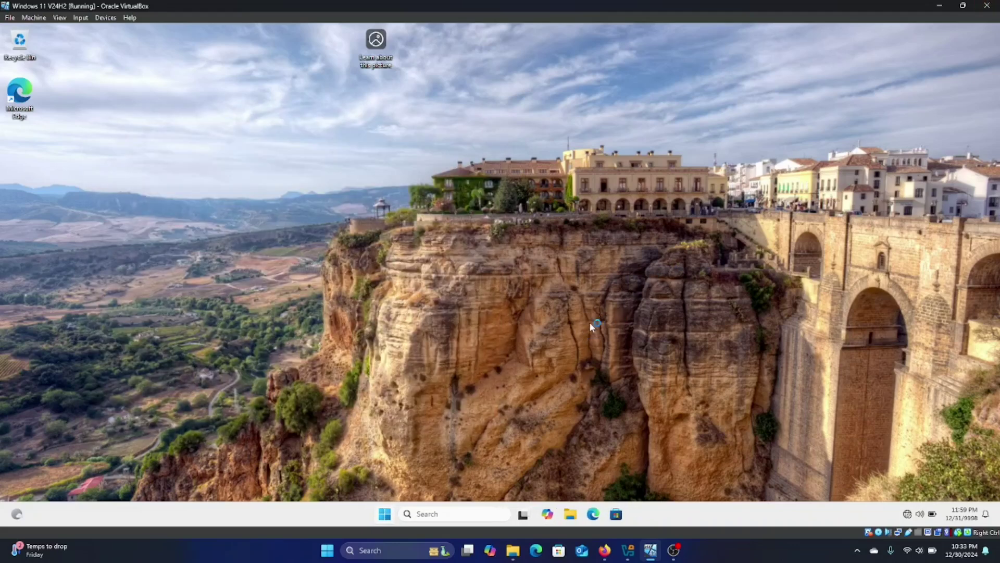
# Close the Windows 11 V24H2 virtual machine by powering it off
pyautogui.click(987, 6)
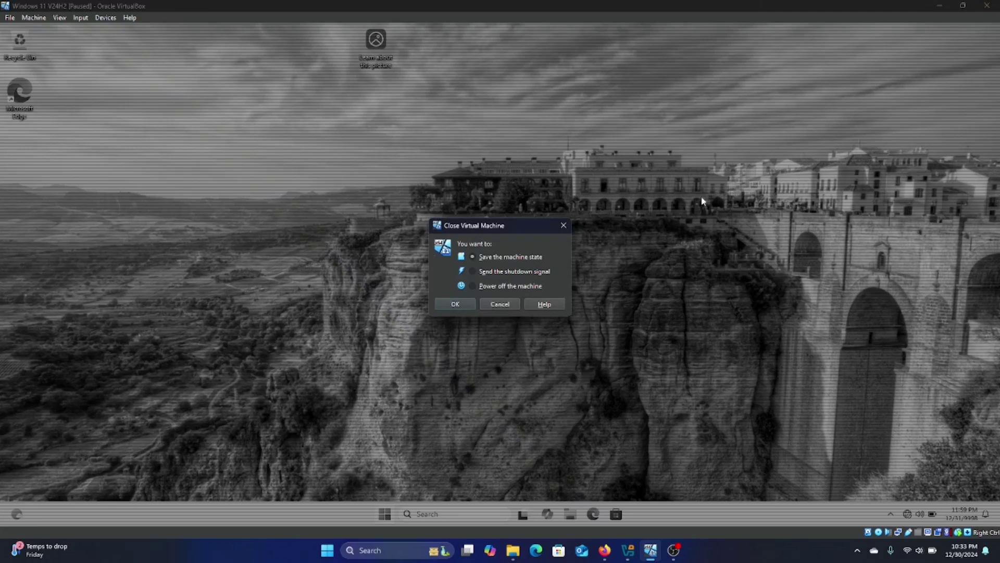
pyautogui.click(526, 286)
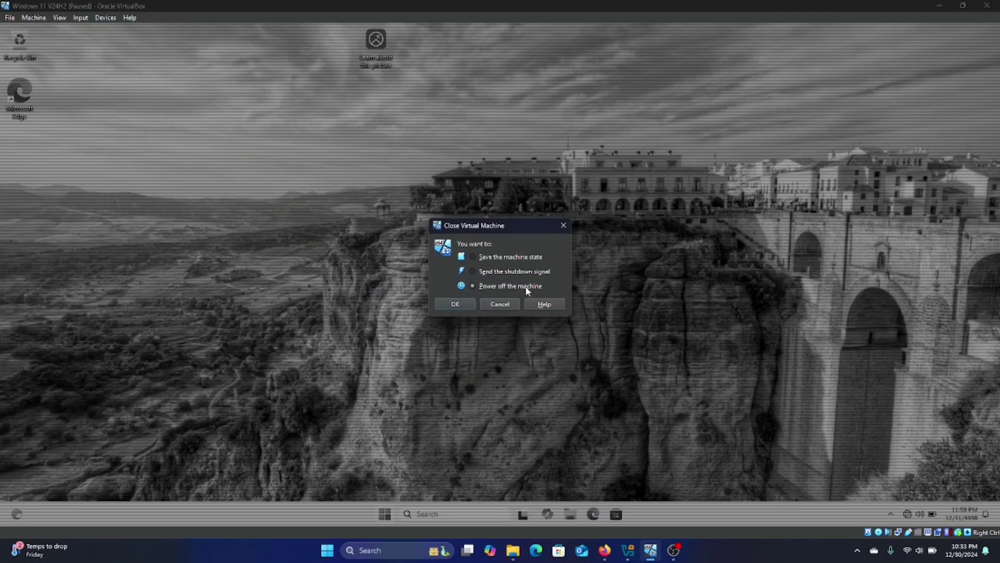
pyautogui.click(455, 303)
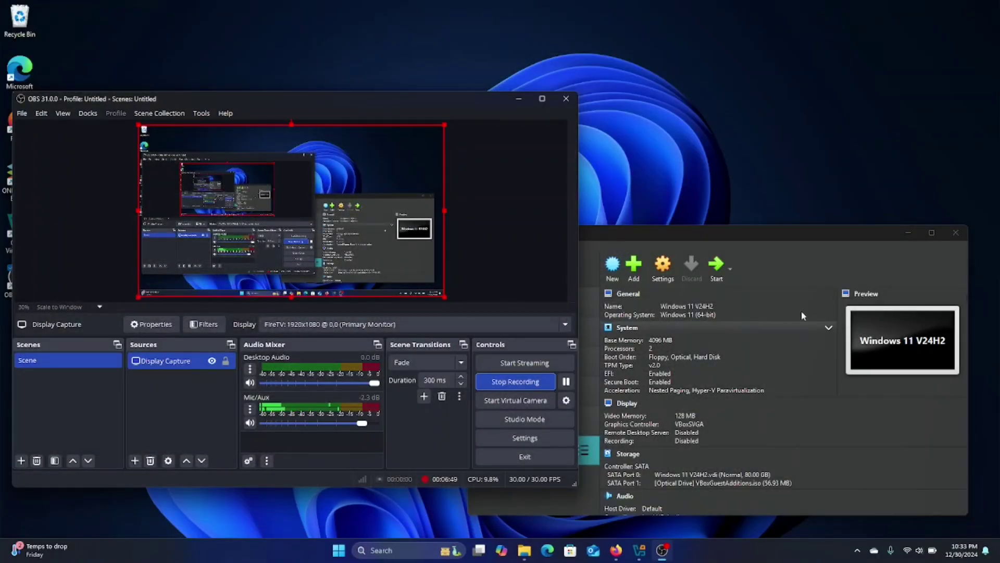
# Start the Windows 7 virtual machine, dismiss the execution warning and submit the boot options as they are
pyautogui.click(777, 263)
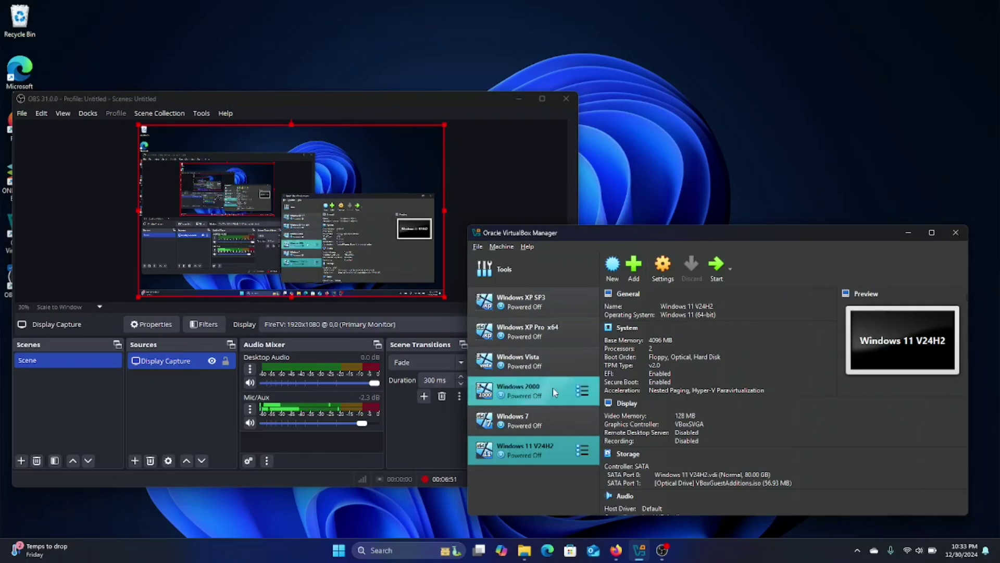
pyautogui.click(552, 420)
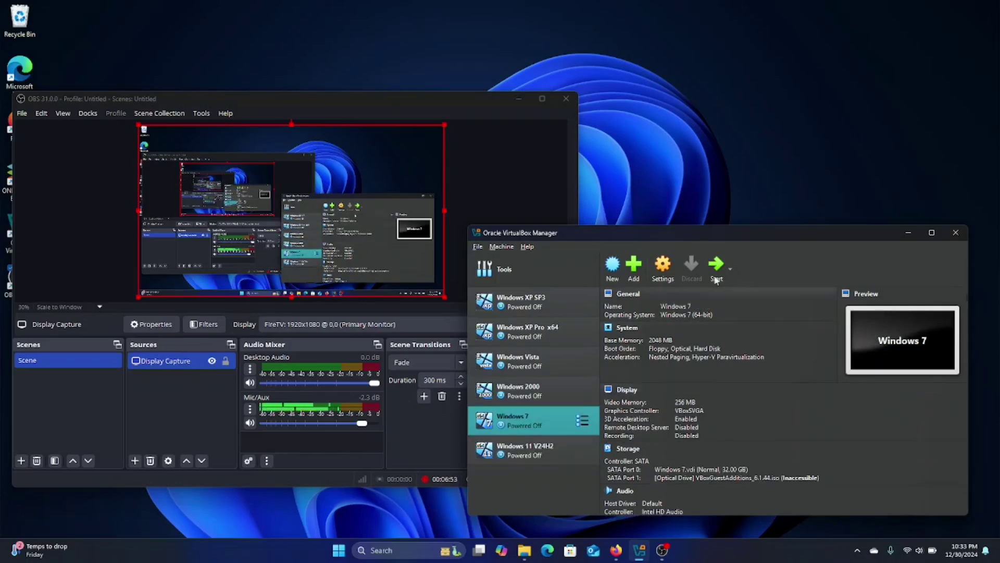
pyautogui.click(721, 263)
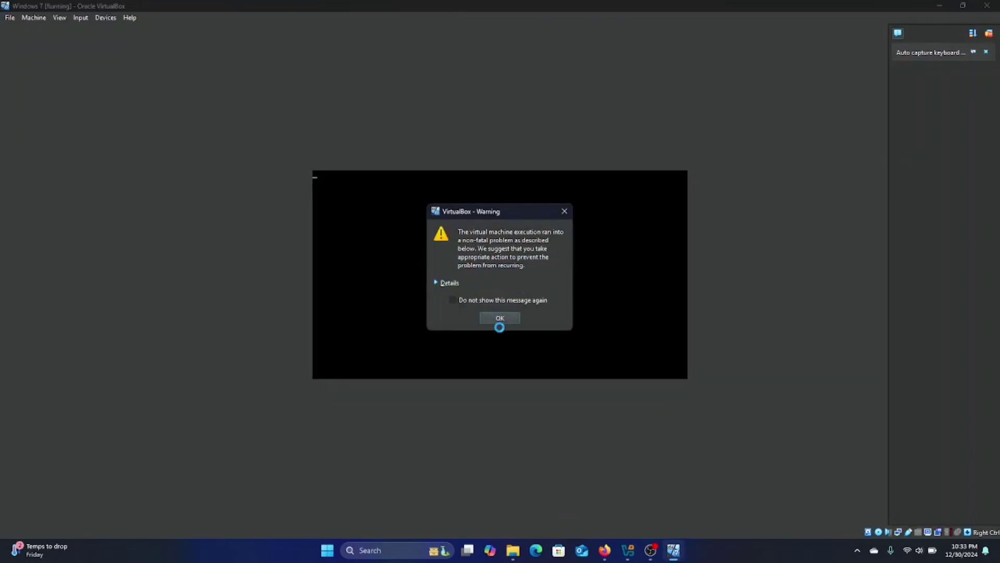
pyautogui.click(499, 320)
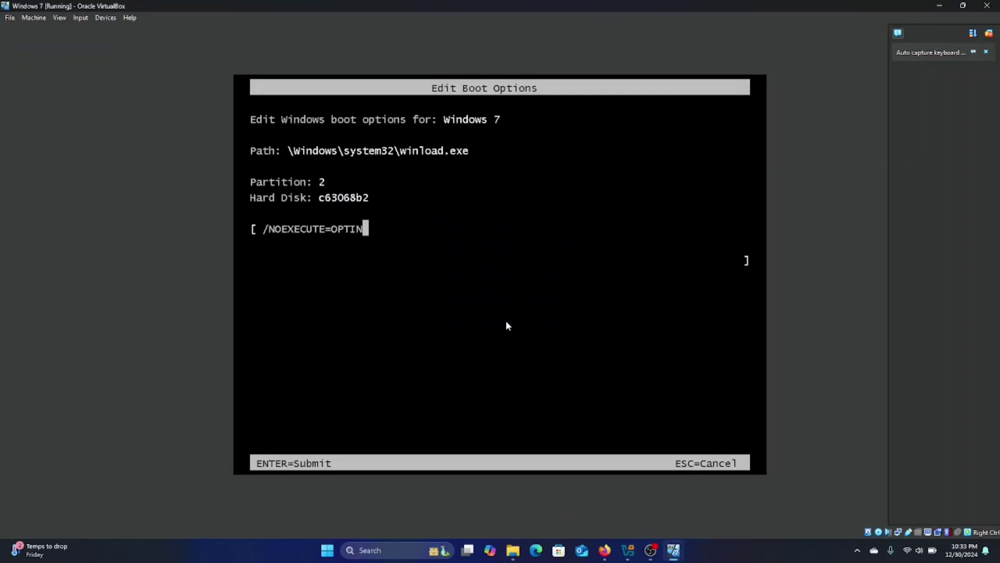
pyautogui.press('Return')
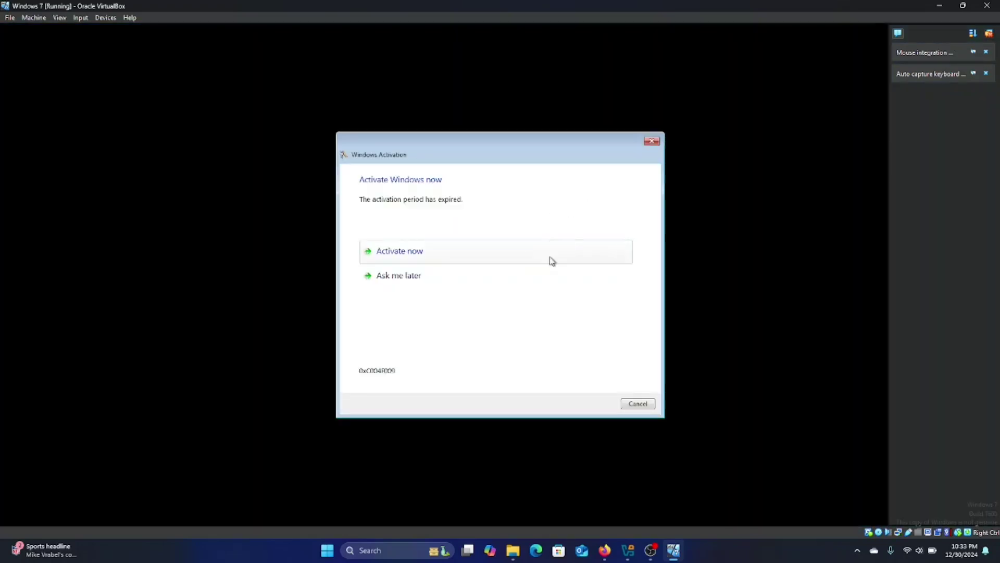
# Postpone Windows activation, acknowledge the genuine software notice and dismiss both virtual machine notifications
pyautogui.click(545, 274)
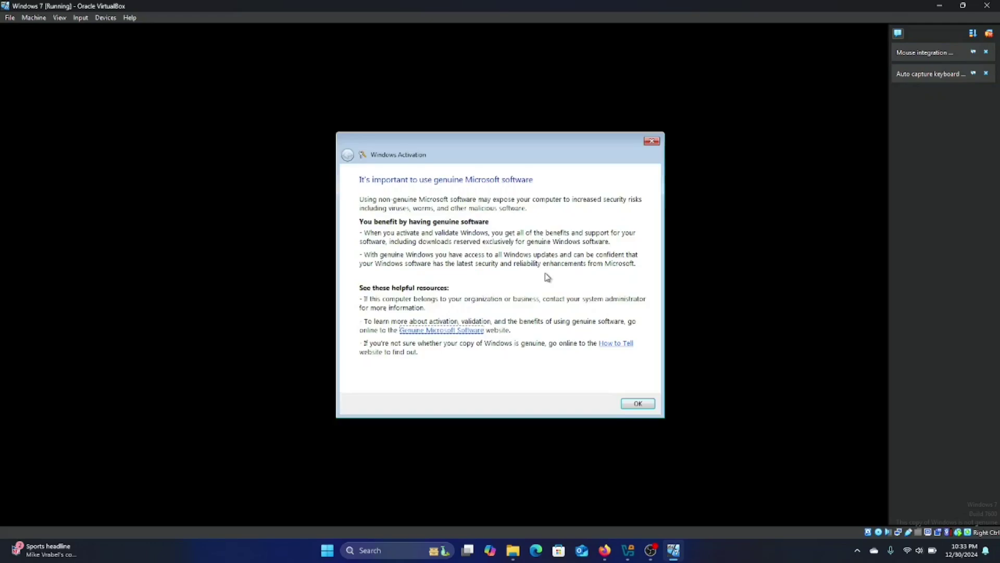
pyautogui.click(643, 402)
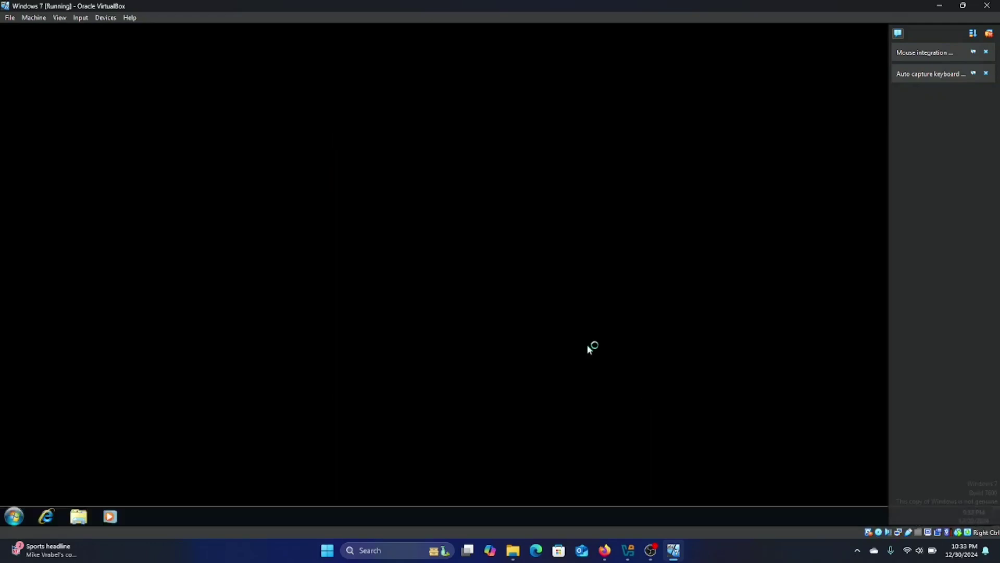
pyautogui.click(987, 53)
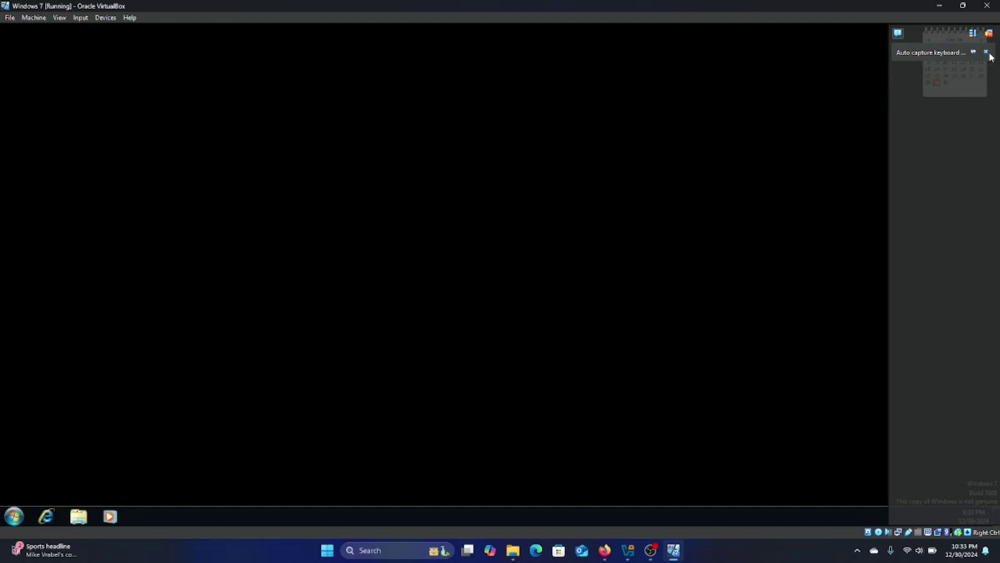
pyautogui.click(987, 52)
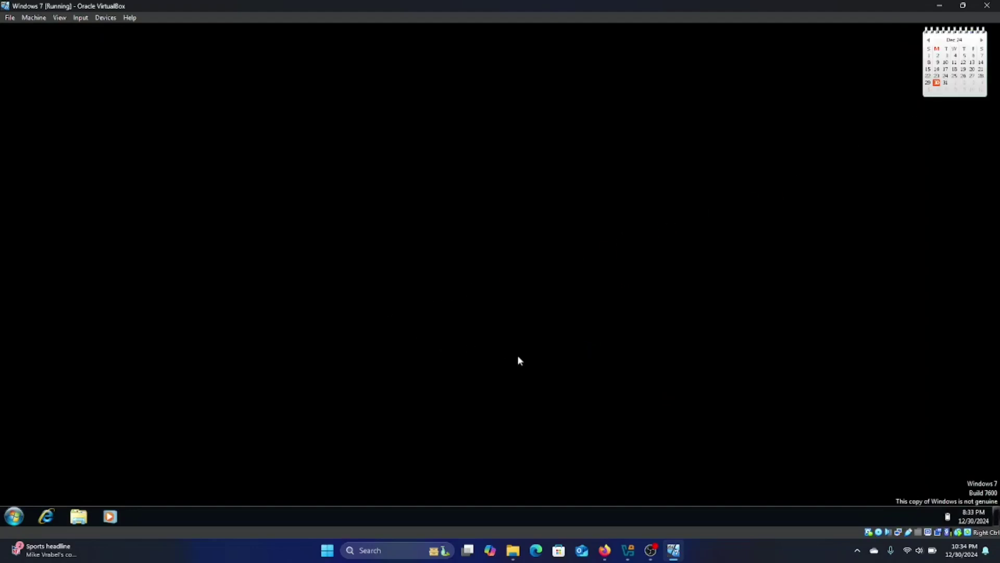
pyautogui.moveTo(824, 189); pyautogui.dragTo(998, 30)
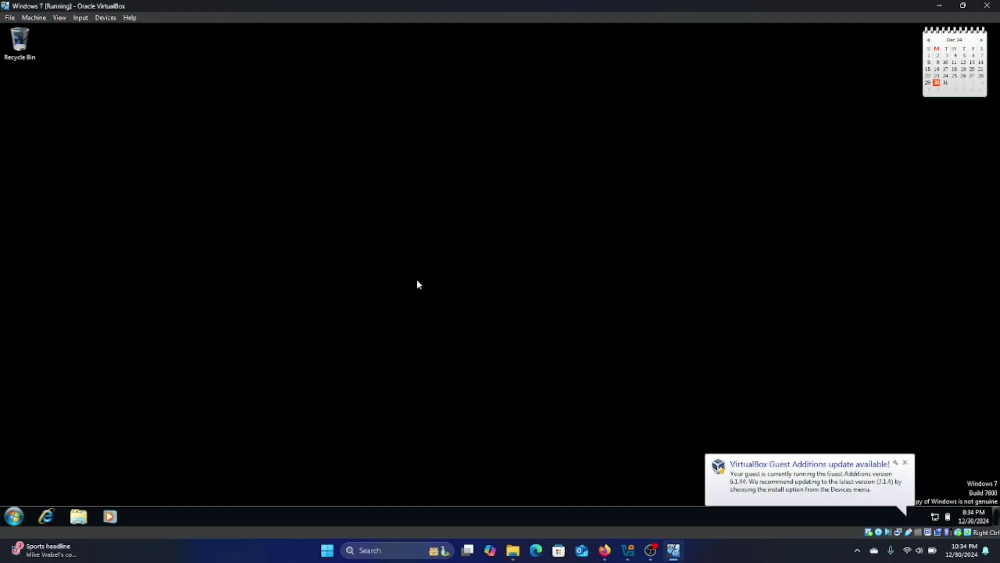
pyautogui.press('super+r')
pyautogui.write('cmd')
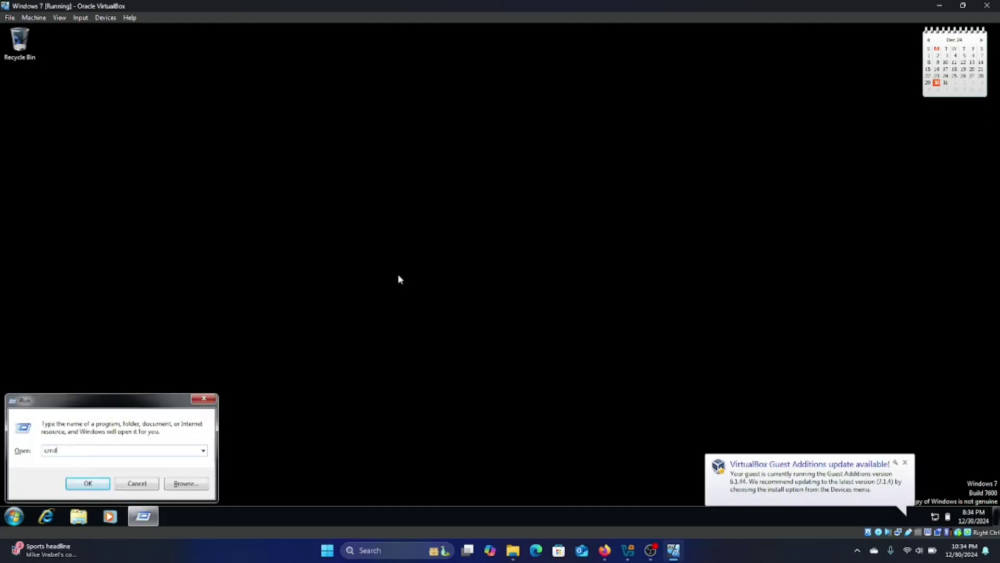
pyautogui.click(91, 480)
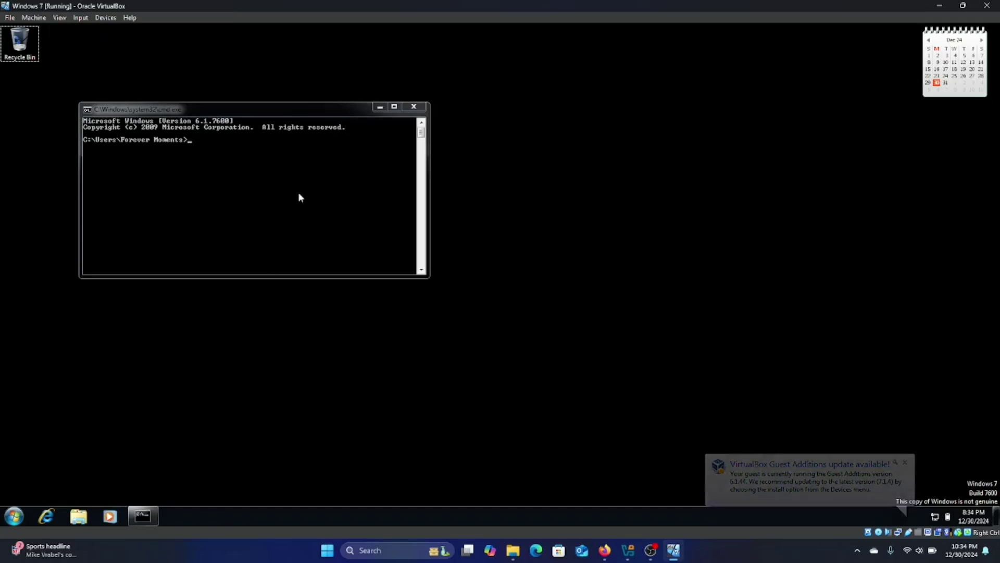
pyautogui.click(414, 107)
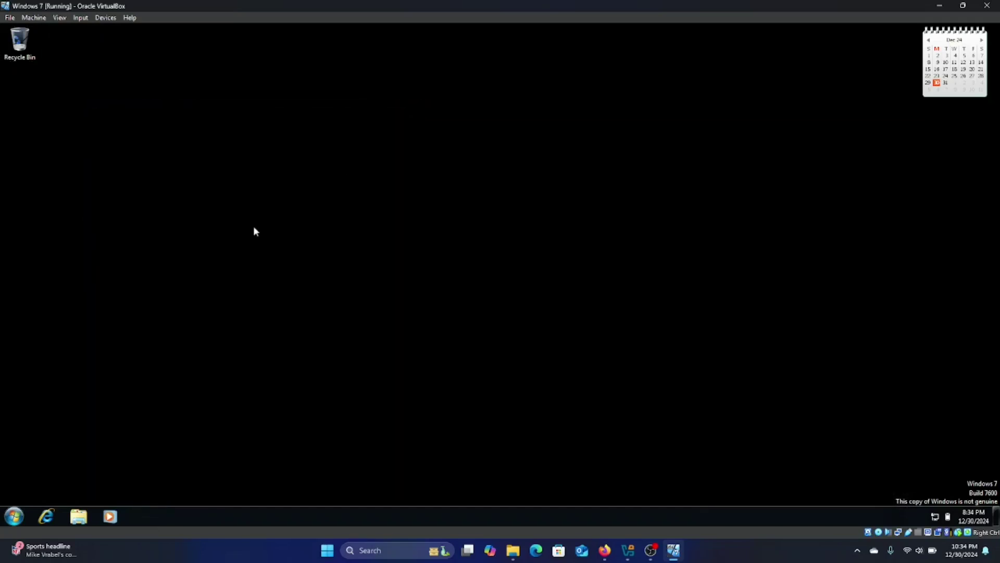
# Search for cmd and run it as administrator, allowing it to make changes to the computer
pyautogui.press('super')
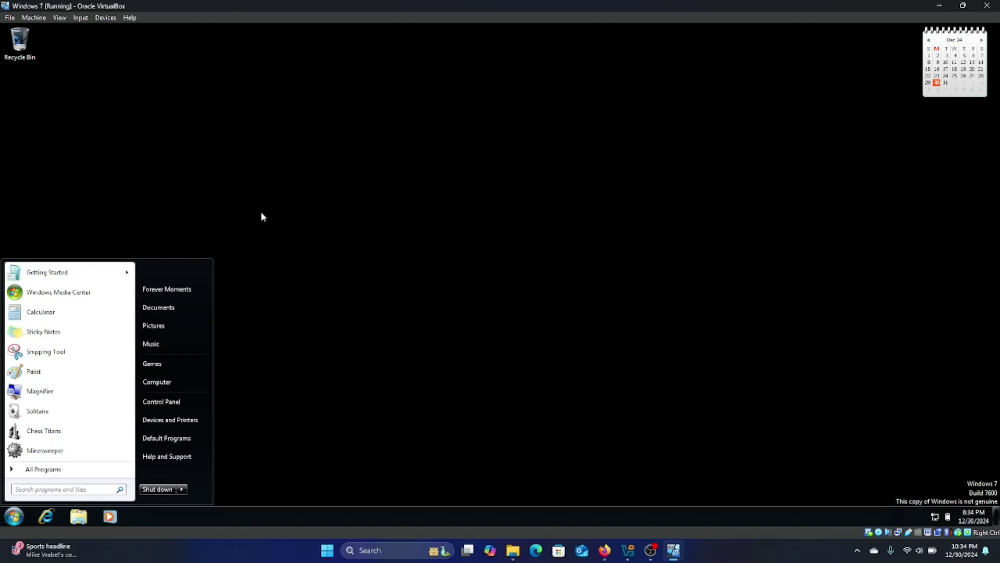
pyautogui.write('cmd')
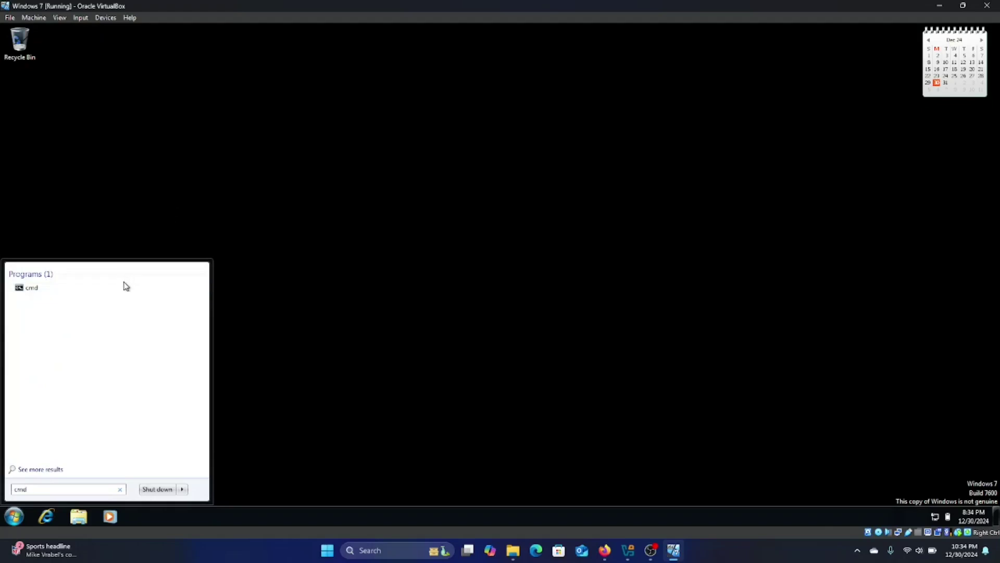
pyautogui.rightClick(99, 286)
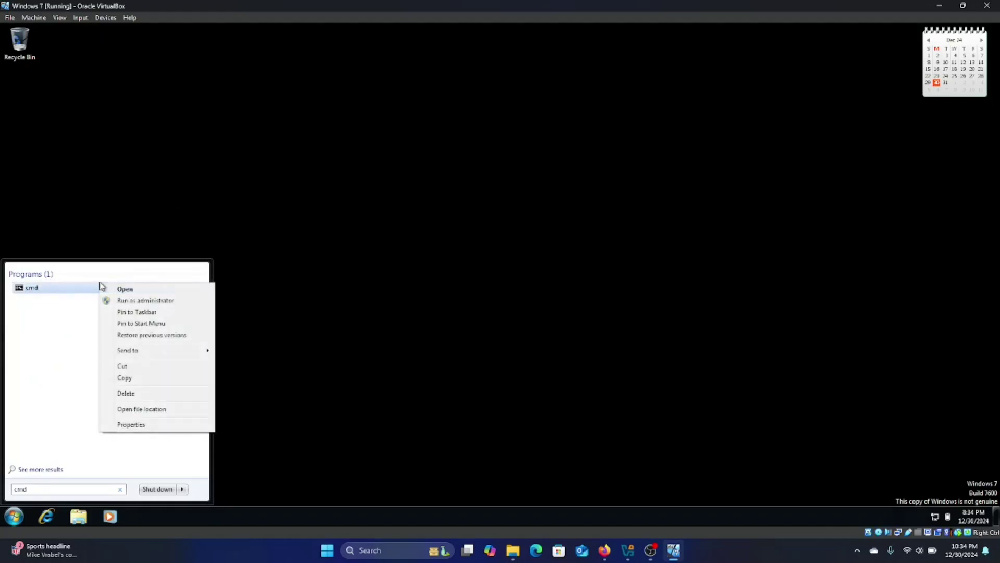
pyautogui.click(121, 301)
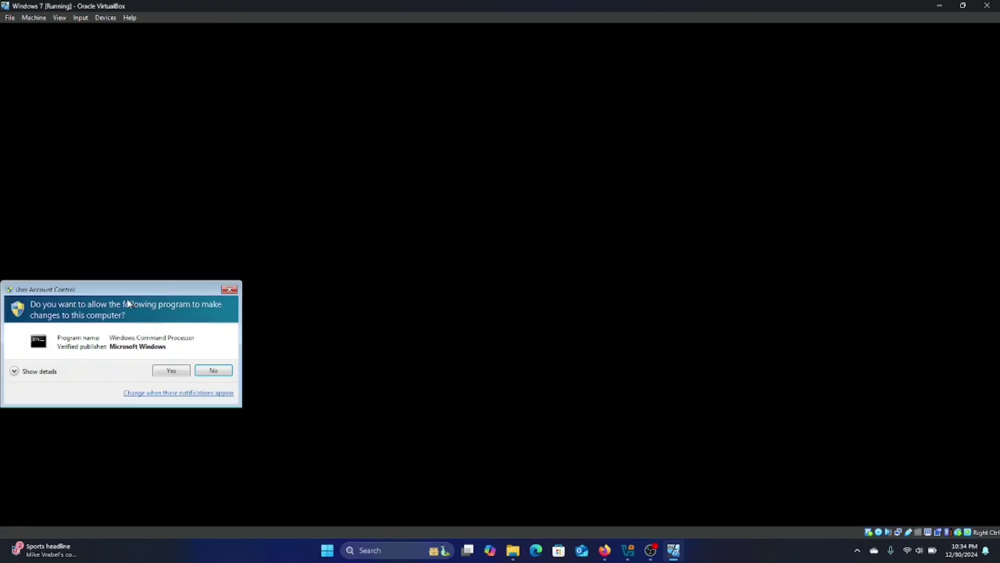
pyautogui.click(171, 370)
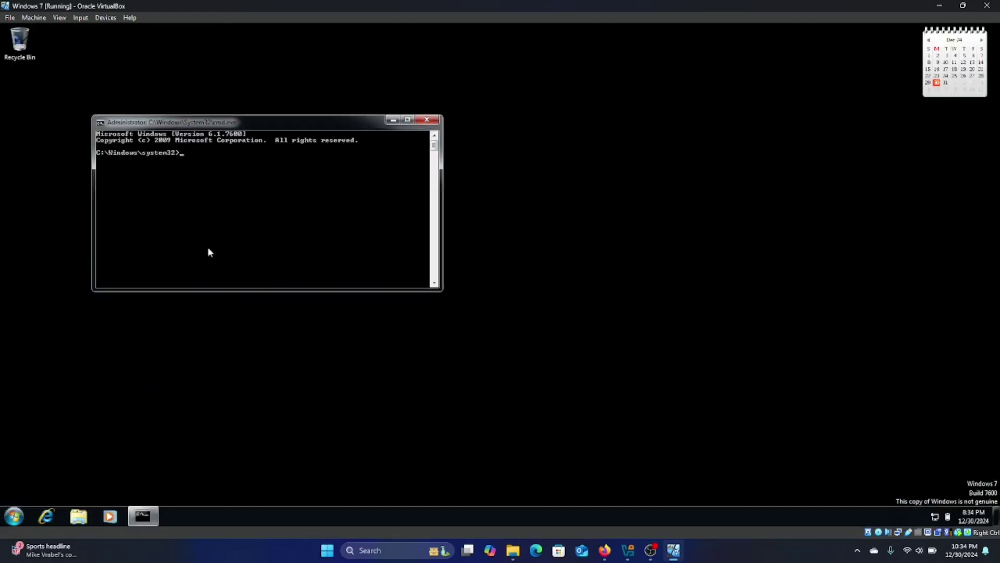
# Set the Windows 7 system date to 1/1/2025 with the date command
pyautogui.write('date')
pyautogui.press('Return')
pyautogui.write('1/1/2025')
pyautogui.press('Return')
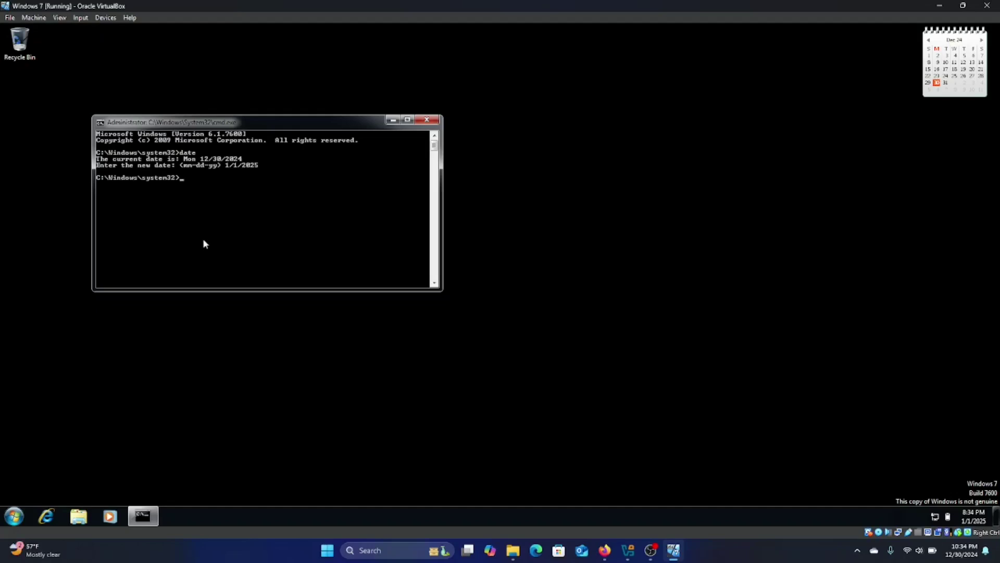
# Set the Windows 7 system time to 00:00:00 with the time command
pyautogui.write('time')
pyautogui.press('Return')
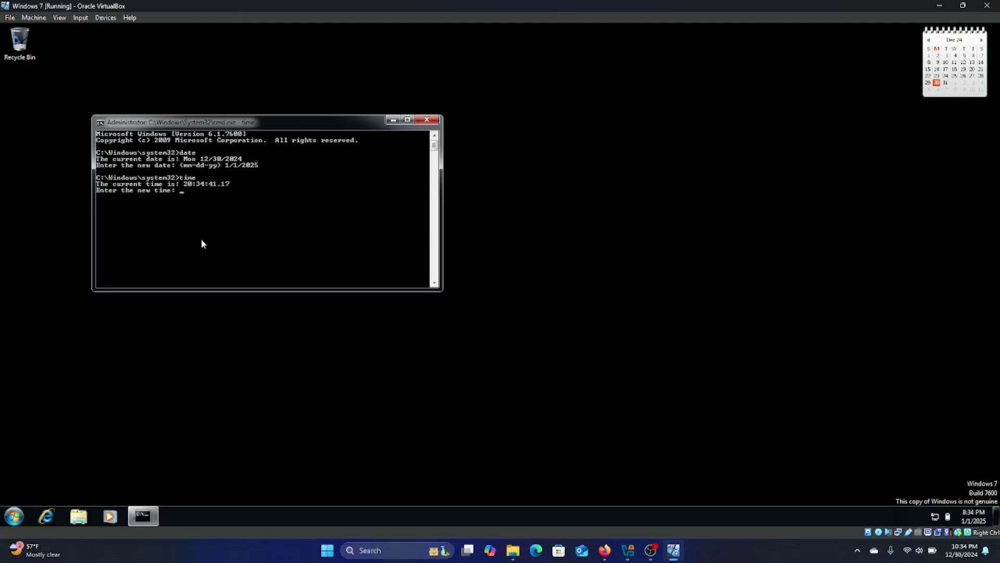
pyautogui.write('00:00:000')
pyautogui.press('Return')
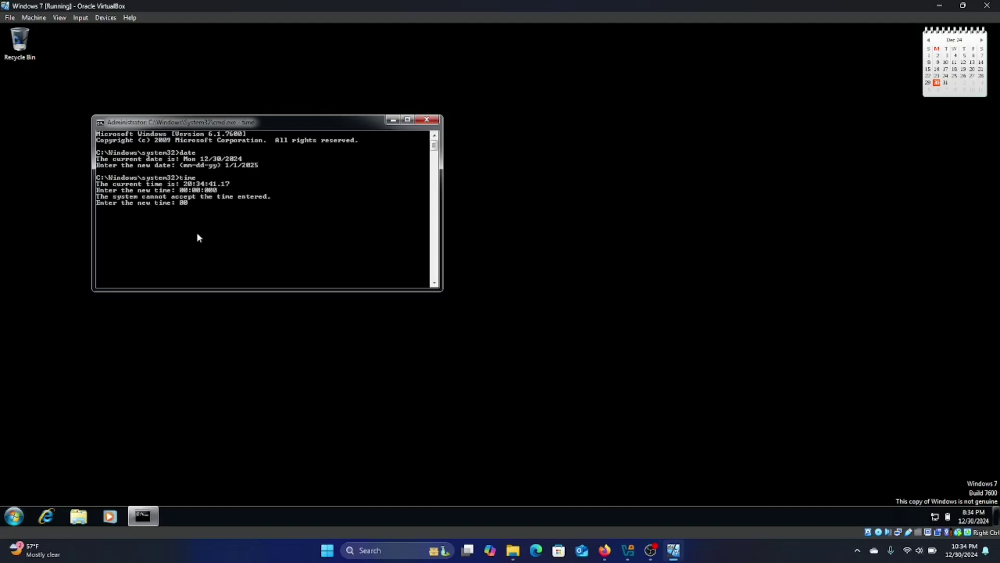
pyautogui.write('00:00:00')
pyautogui.press('Return')
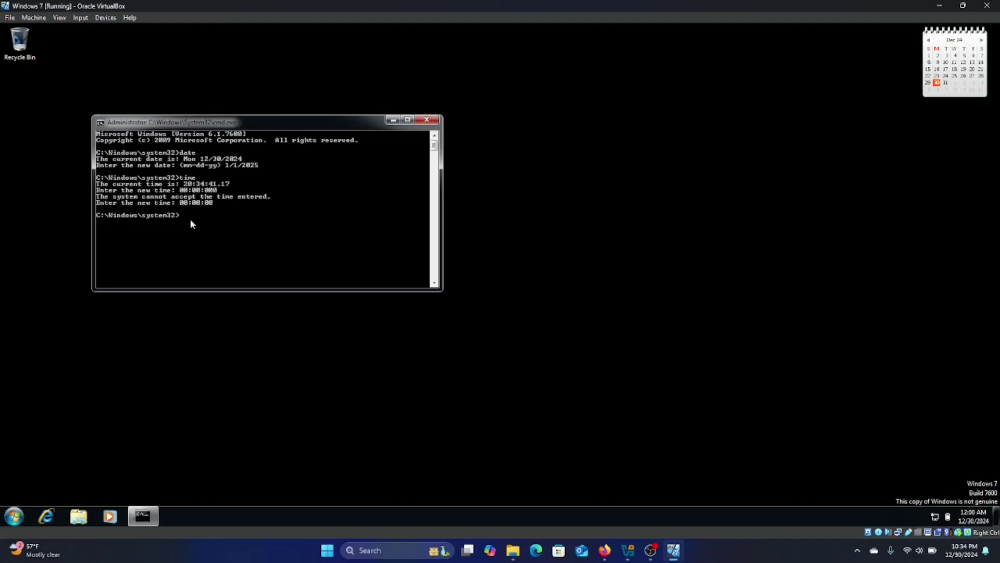
# Restart the Windows 7 machine immediately with the command shutdown -r -t 0
pyautogui.write('shutdoen-')
pyautogui.press('BackSpace')
pyautogui.press('BackSpace')
pyautogui.press('BackSpace')
pyautogui.write('wn -r -t 0')
pyautogui.press('Return')
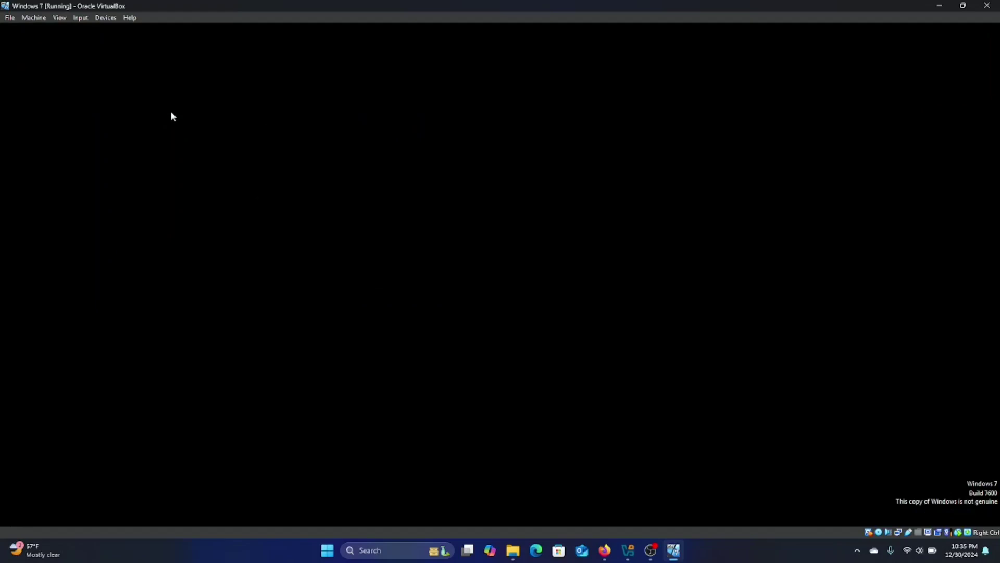
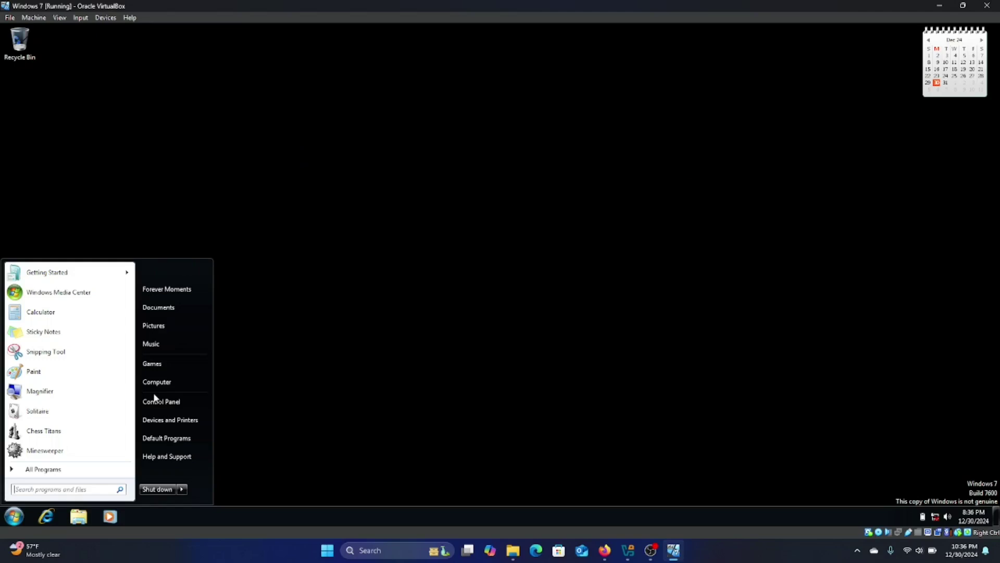
# Reopen an elevated command prompt in the restarted Windows 7 machine and approve the permission request
pyautogui.rightClick(64, 293)
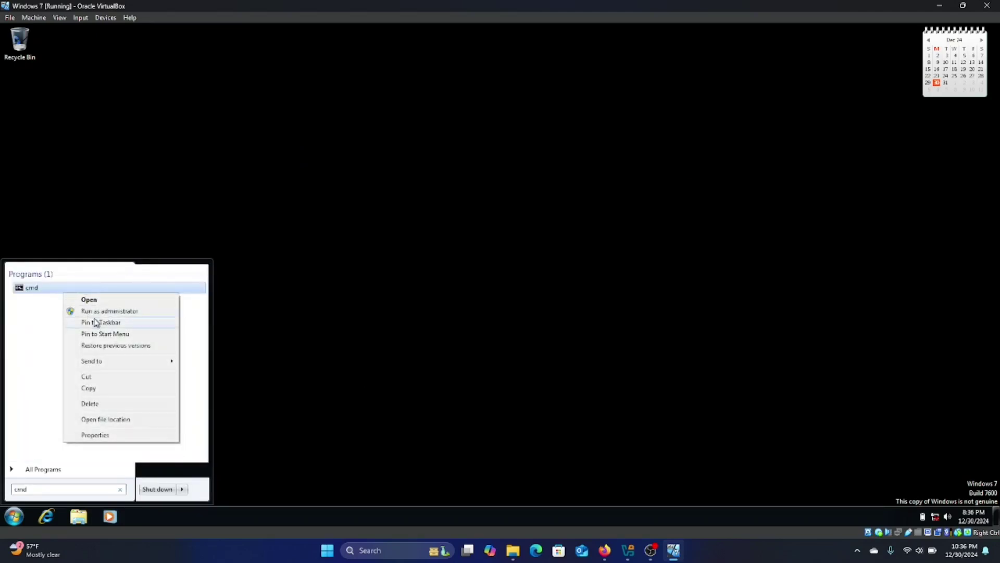
pyautogui.click(94, 313)
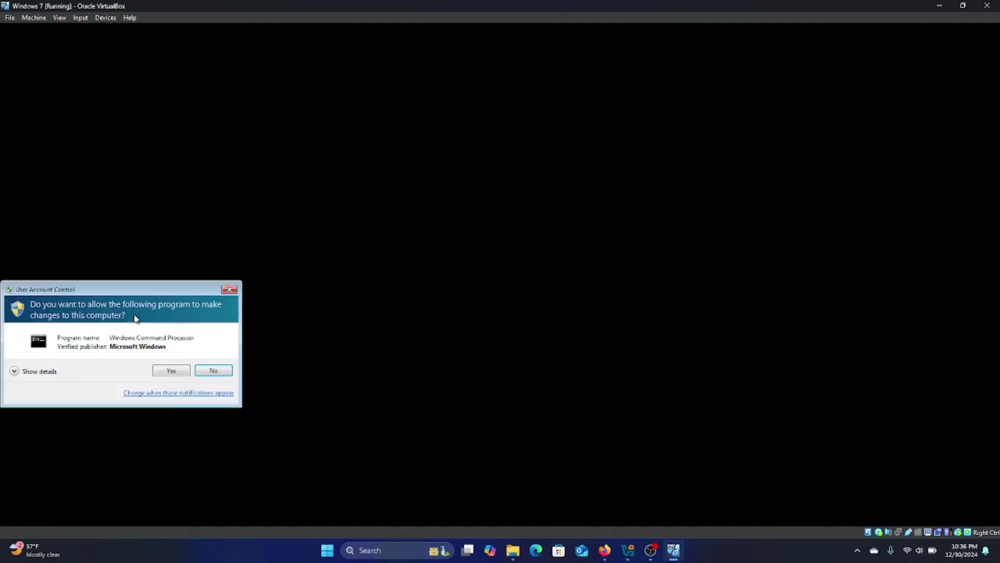
pyautogui.click(165, 371)
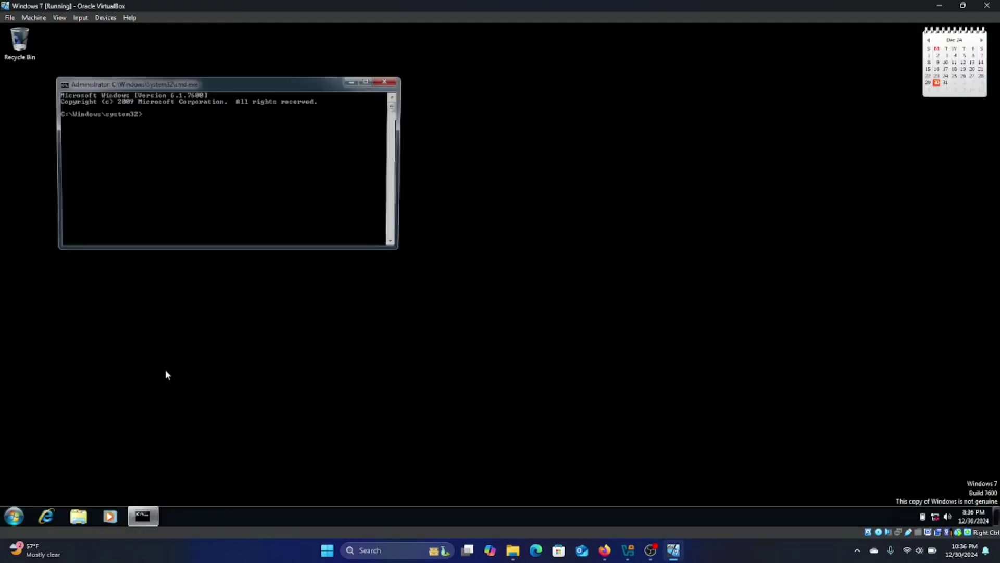
# Set the Windows 7 system date to 1/1/2024 with the date command
pyautogui.write('date')
pyautogui.press('Return')
pyautogui.write('1/1/')
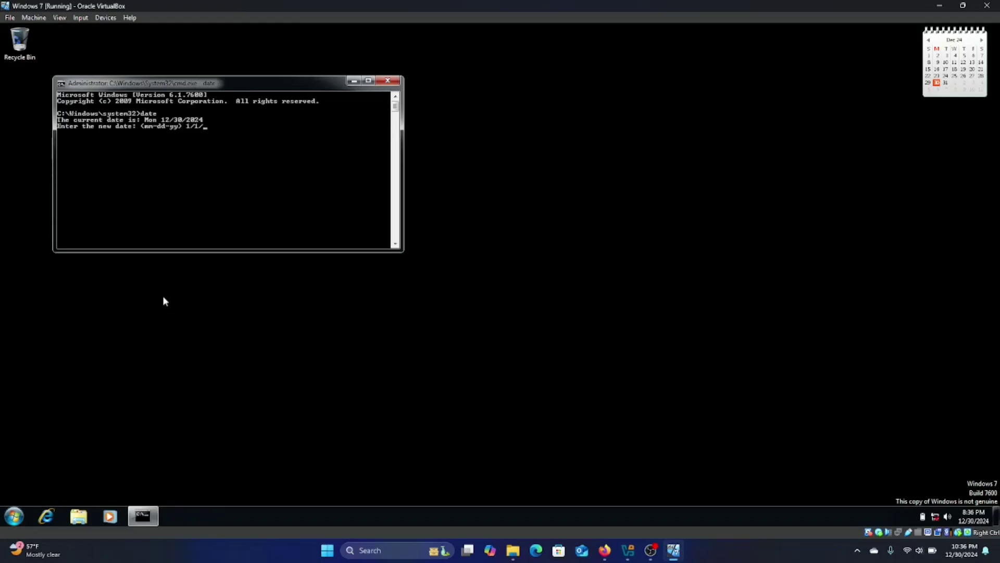
pyautogui.write('2024')
pyautogui.press('Return')
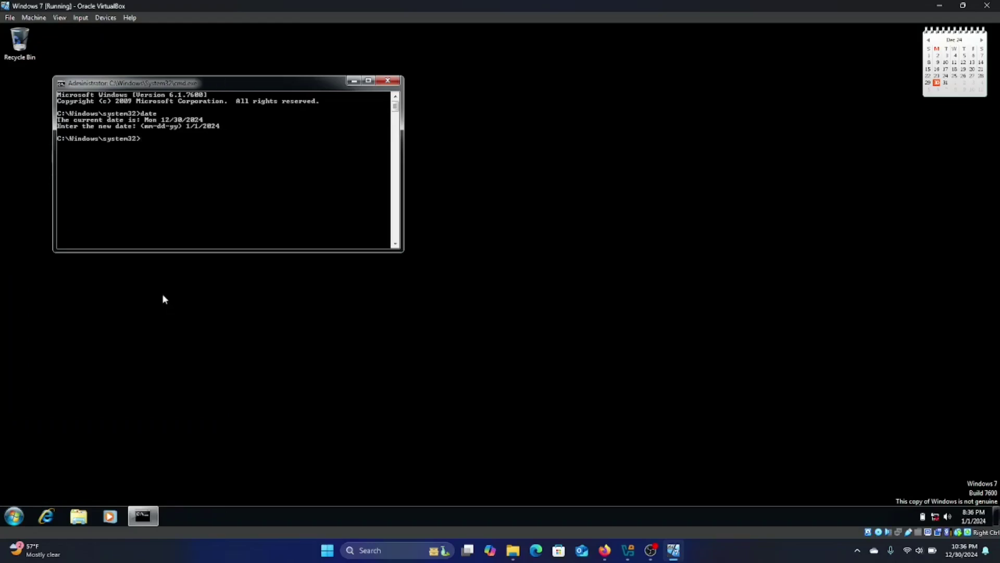
# Set the Windows 7 system time to 00:00:00 with the time command
pyautogui.write('time>>')
pyautogui.press('BackSpace')
pyautogui.press('BackSpace')
pyautogui.press('Return')
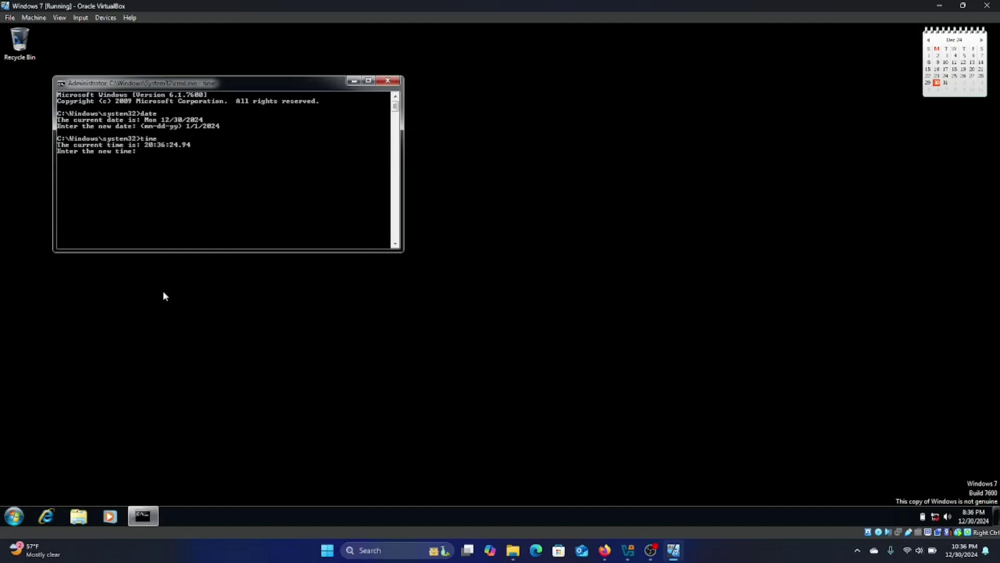
pyautogui.write('00:00:00')
pyautogui.press('Return')
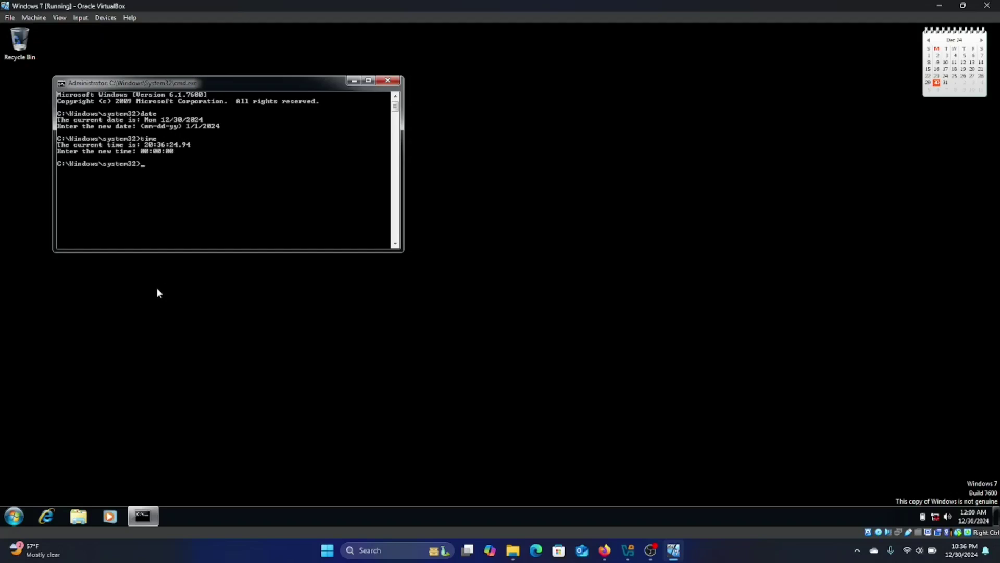
# Restart immediately with the command shutdown -r -t 0 and boot Windows 7 with /year =1901 appended to its boot options
pyautogui.write('shutdown -r -t 0')
pyautogui.press('Return')
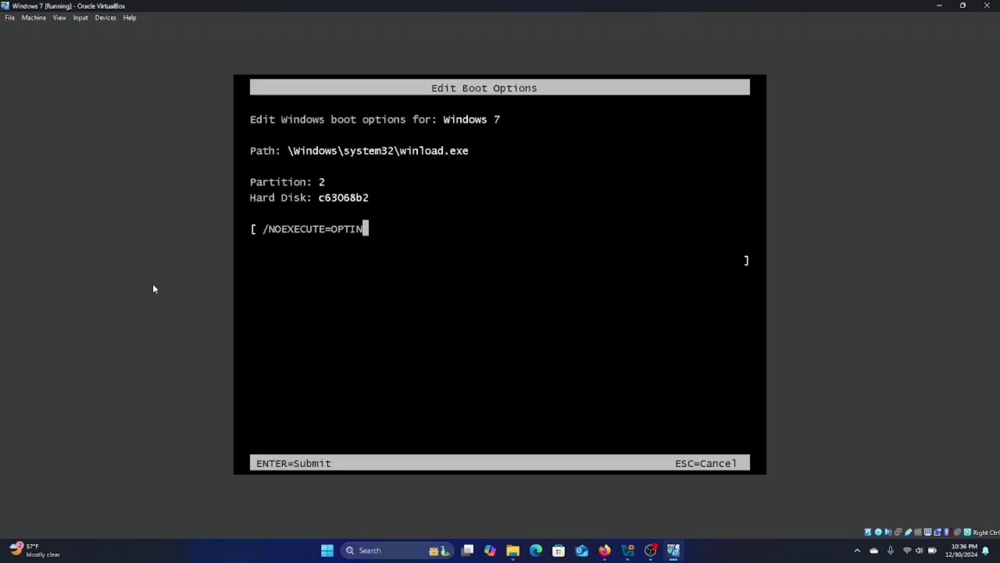
pyautogui.write('/')
pyautogui.write('year =')
pyautogui.write('1901')
pyautogui.press('Return')
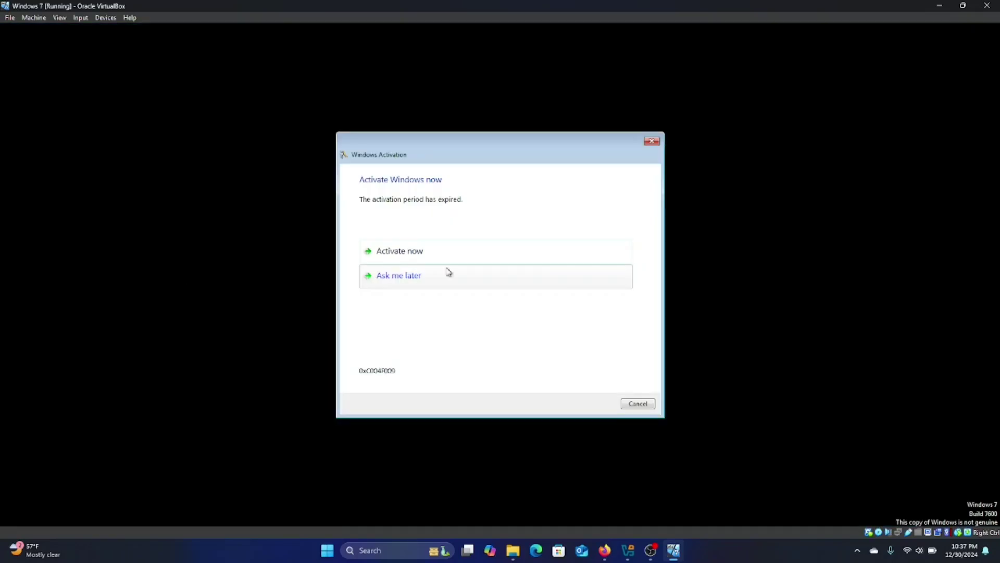
# Postpone Windows activation and acknowledge the genuine software notice
pyautogui.click(516, 280)
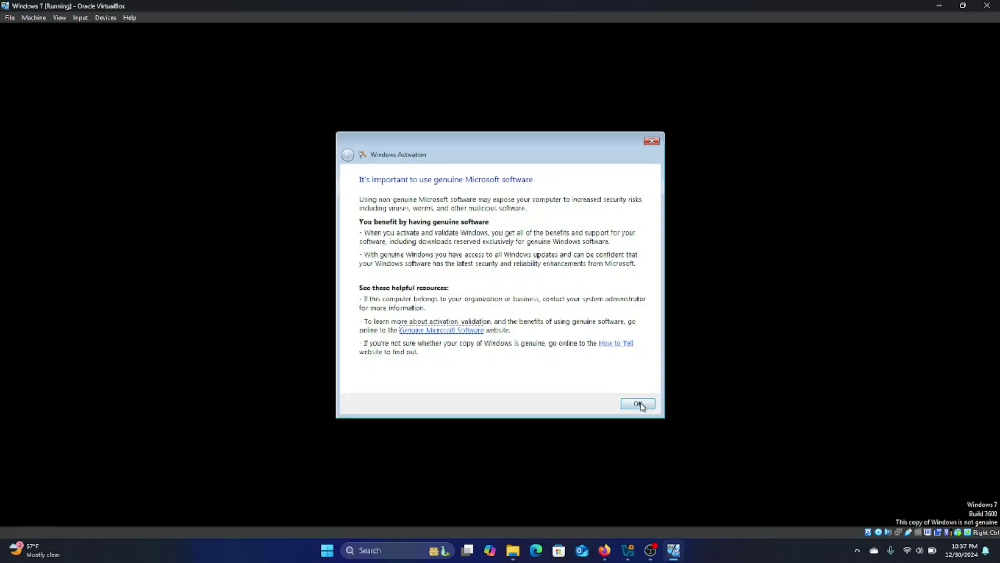
pyautogui.click(638, 402)
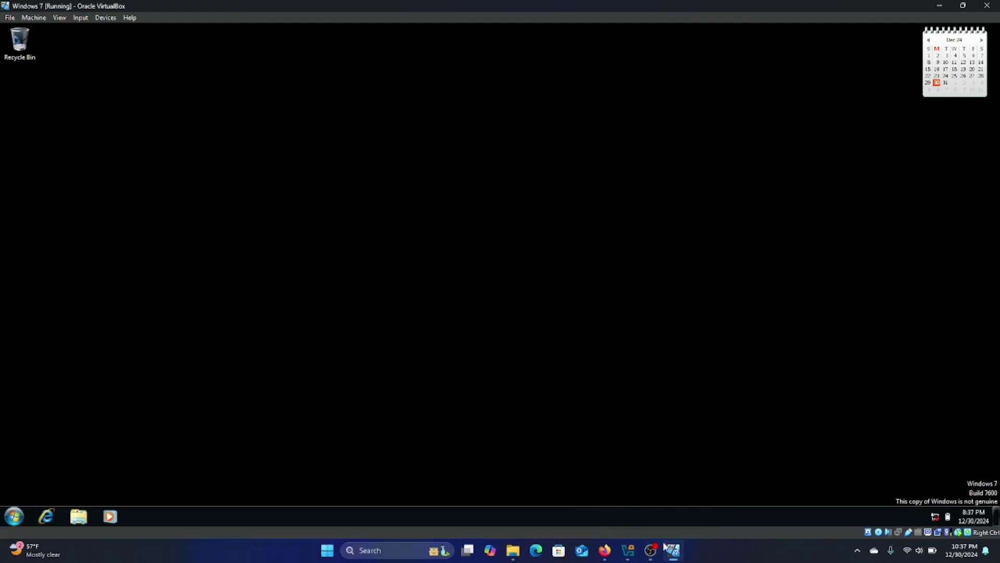
pyautogui.moveTo(651, 548)
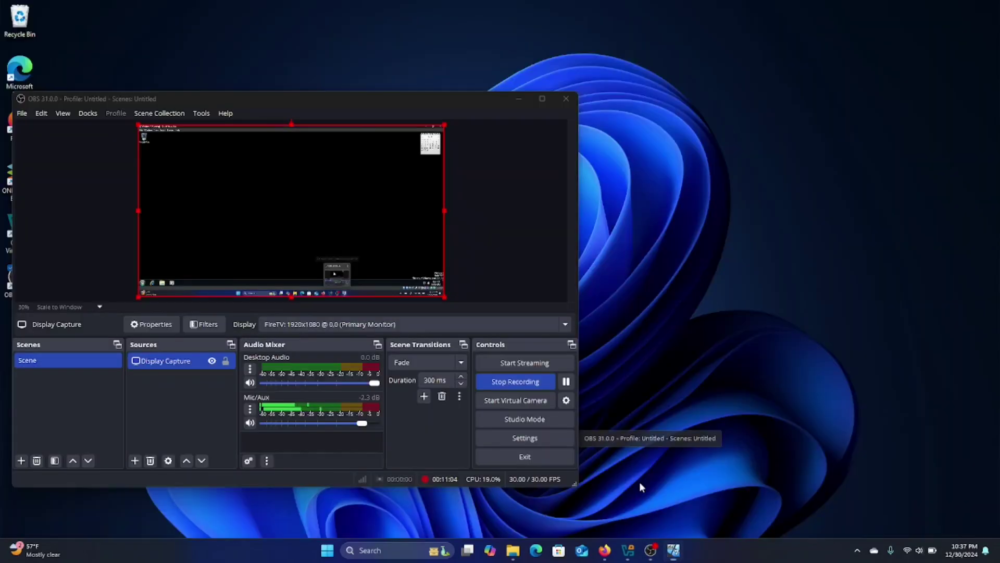
pyautogui.click(640, 483)
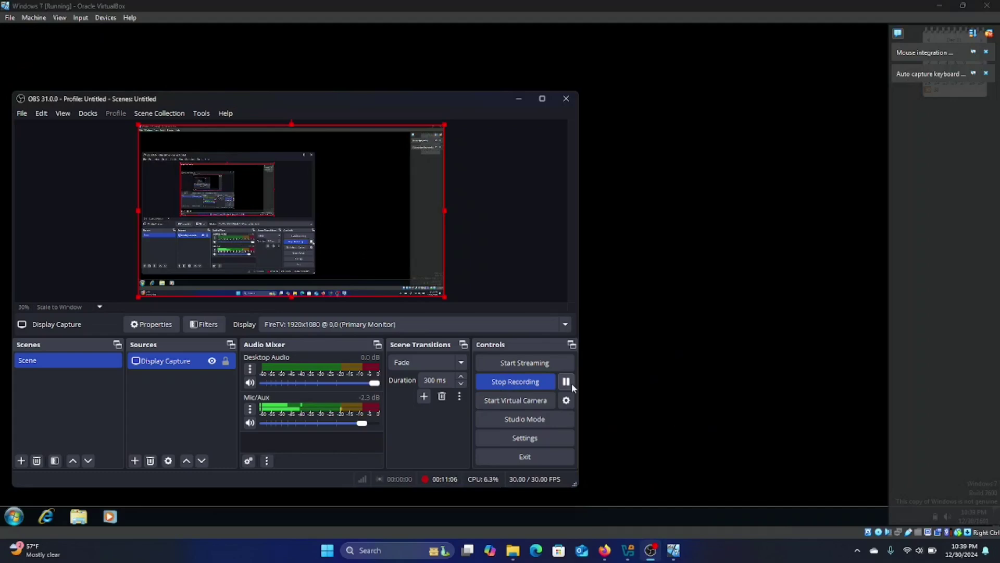
pyautogui.click(640, 388)
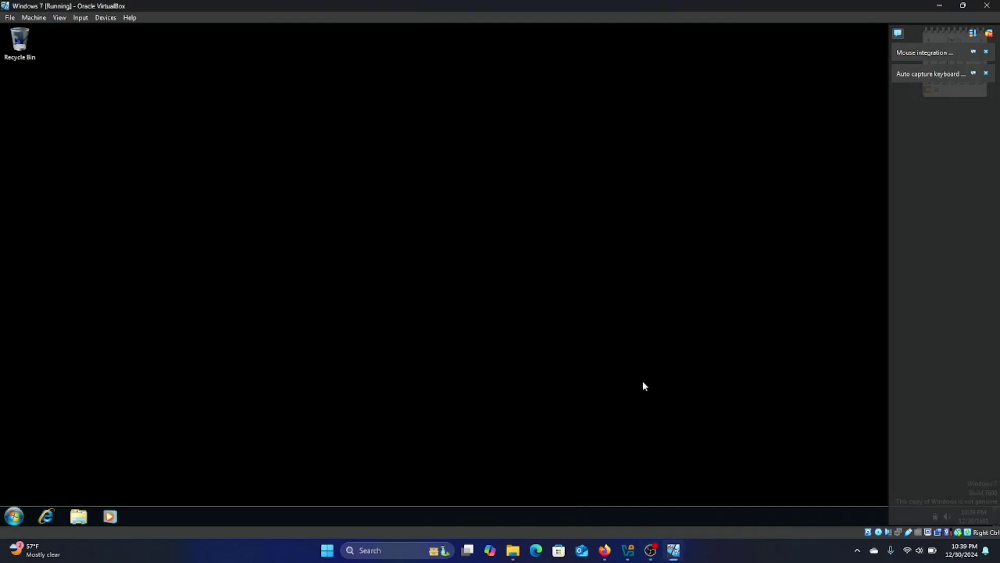
# Dismiss the virtual machine's mouse integration and auto capture keyboard notifications
pyautogui.click(986, 52)
pyautogui.click(986, 51)
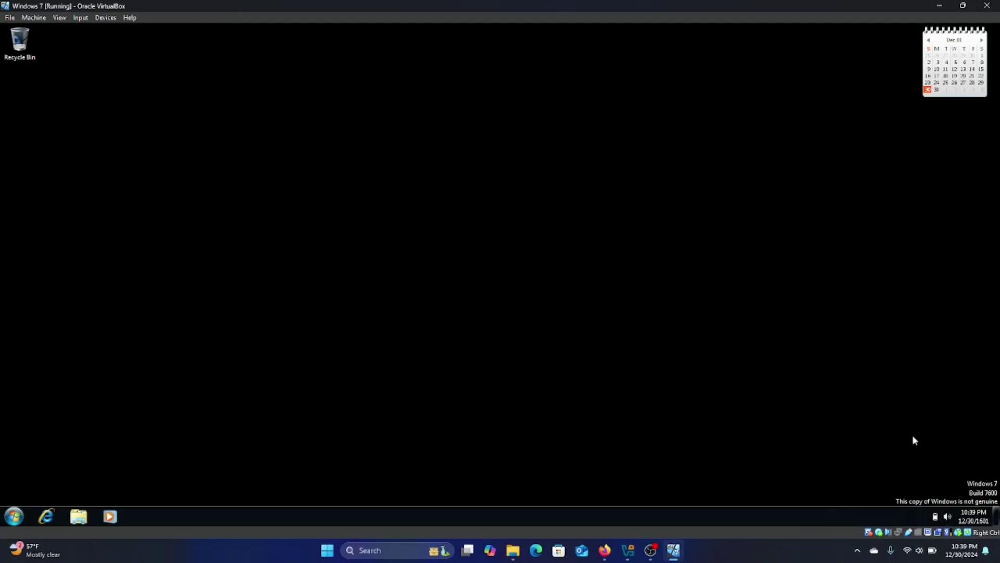
pyautogui.rightClick(307, 382)
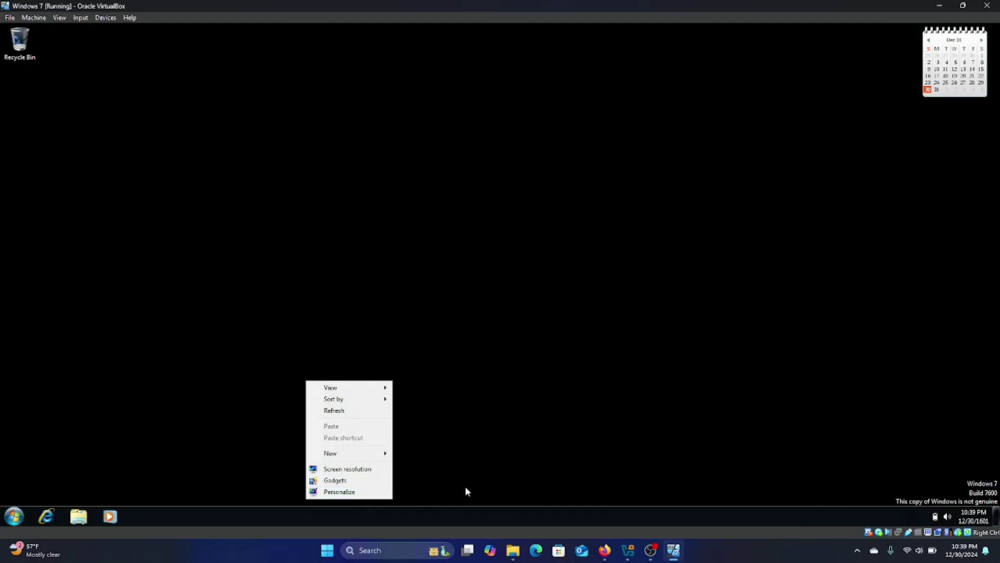
pyautogui.click(460, 436)
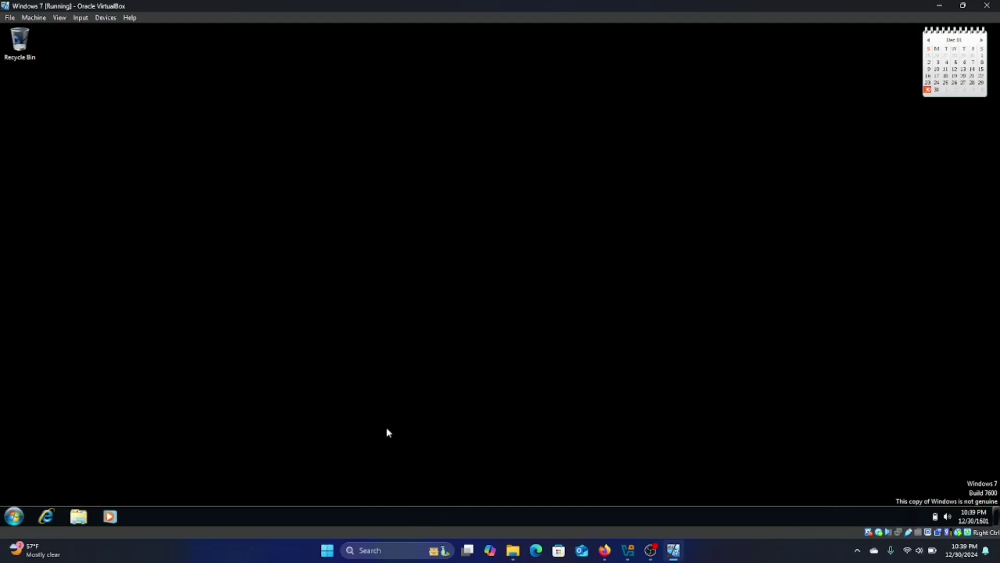
# Try to set the system date to 12/31/2024 with the date command in a non-elevated command prompt, and close that prompt
pyautogui.press('super')
pyautogui.write('cmd')
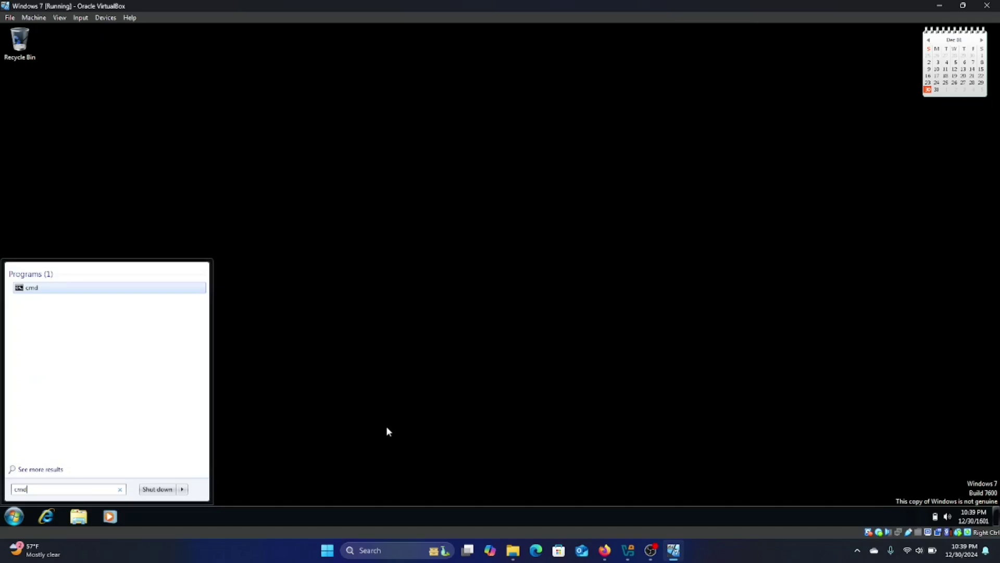
pyautogui.click(118, 290)
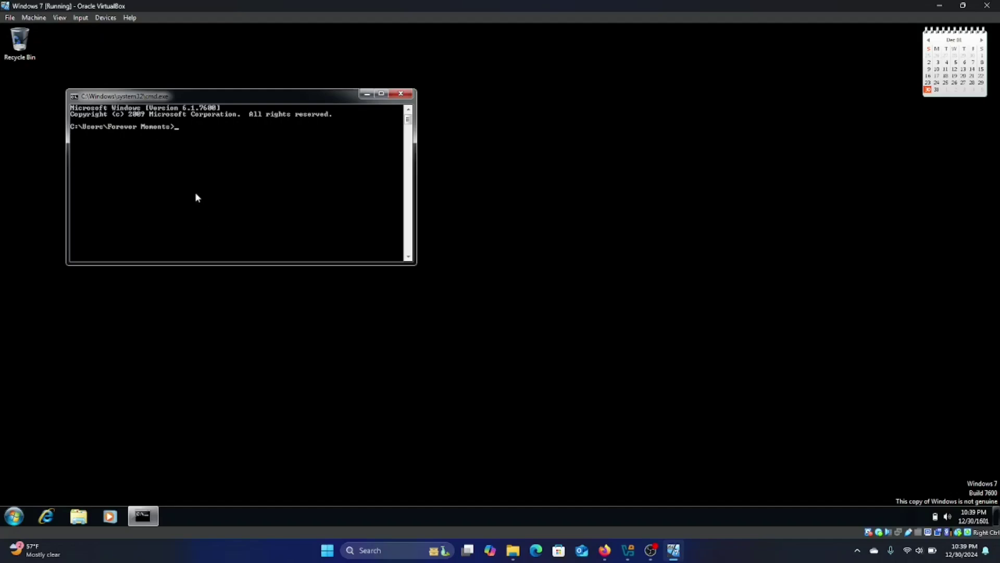
pyautogui.write('date')
pyautogui.press('Return')
pyautogui.write('1')
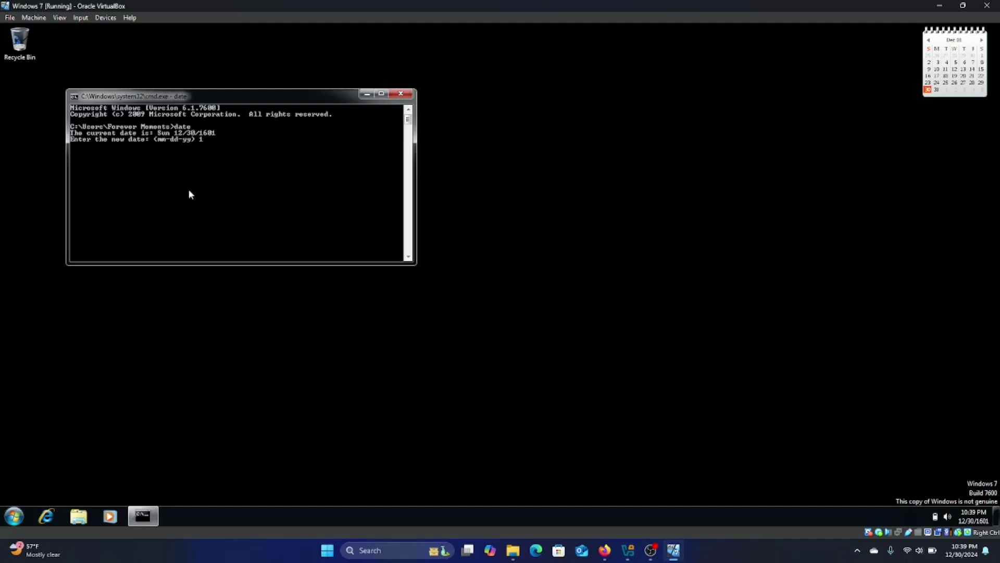
pyautogui.write('2/31/2024')
pyautogui.press('Return')
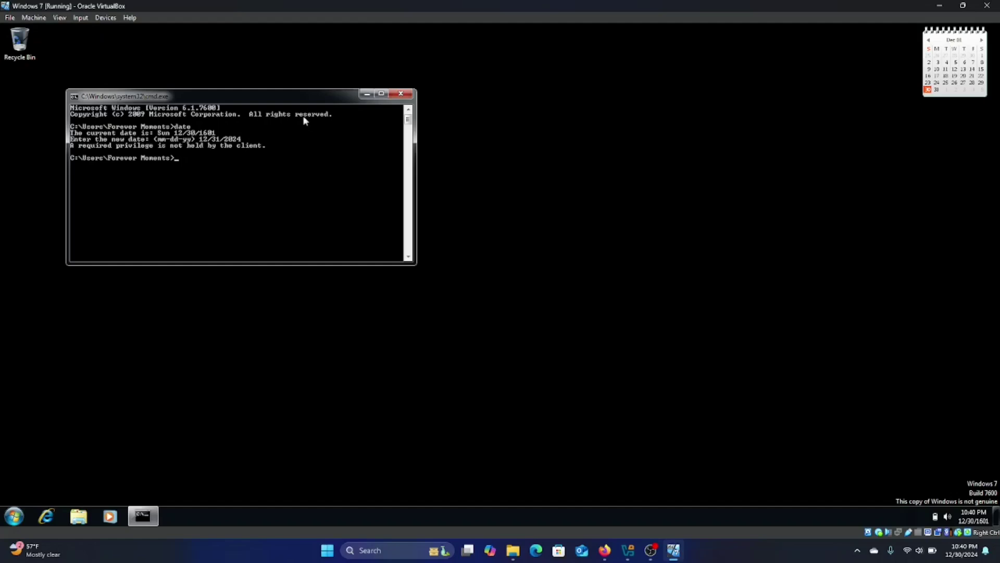
pyautogui.click(406, 95)
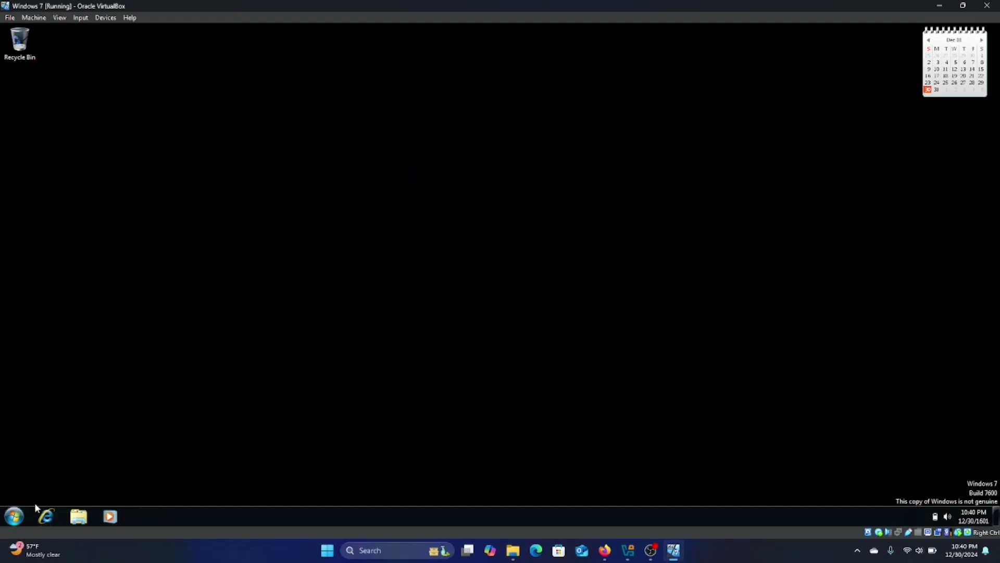
# Open a command prompt as administrator in Windows 7 and approve the permission request
pyautogui.click(14, 516)
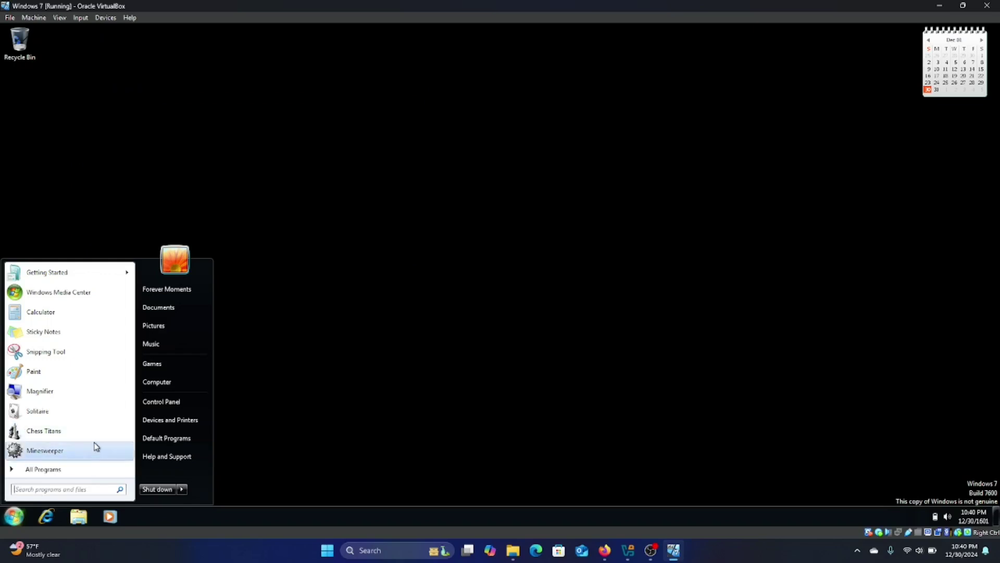
pyautogui.write('cmd')
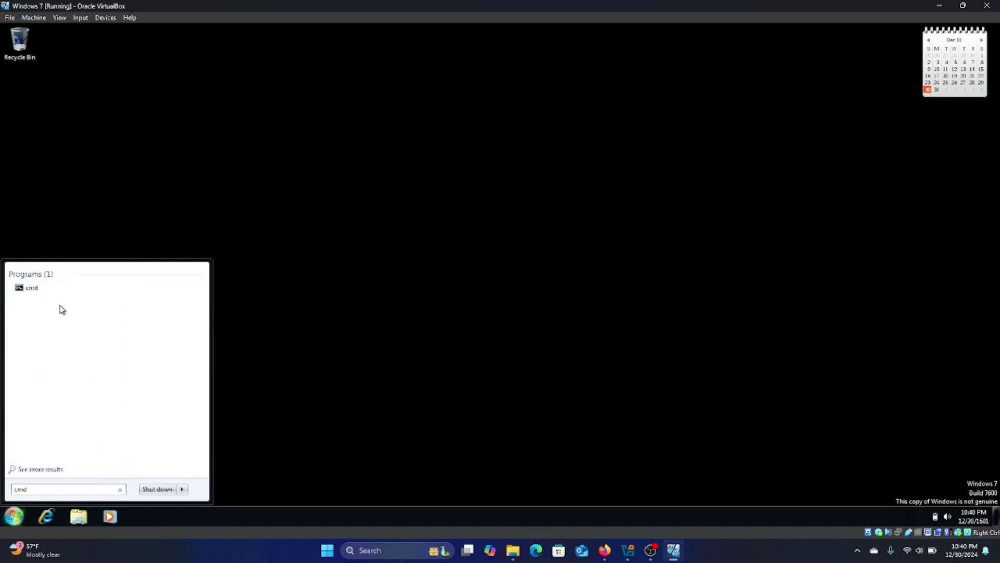
pyautogui.rightClick(46, 290)
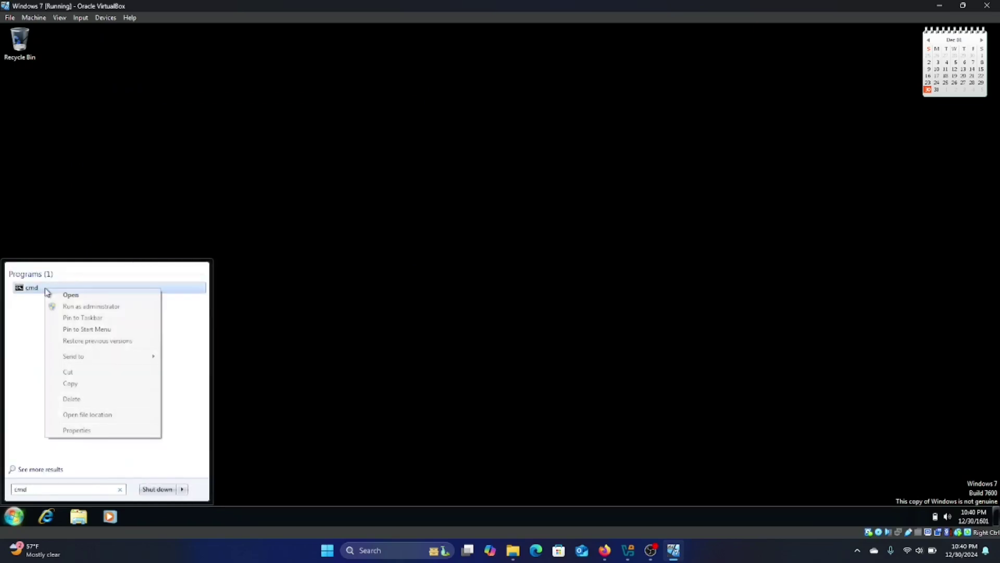
pyautogui.click(63, 309)
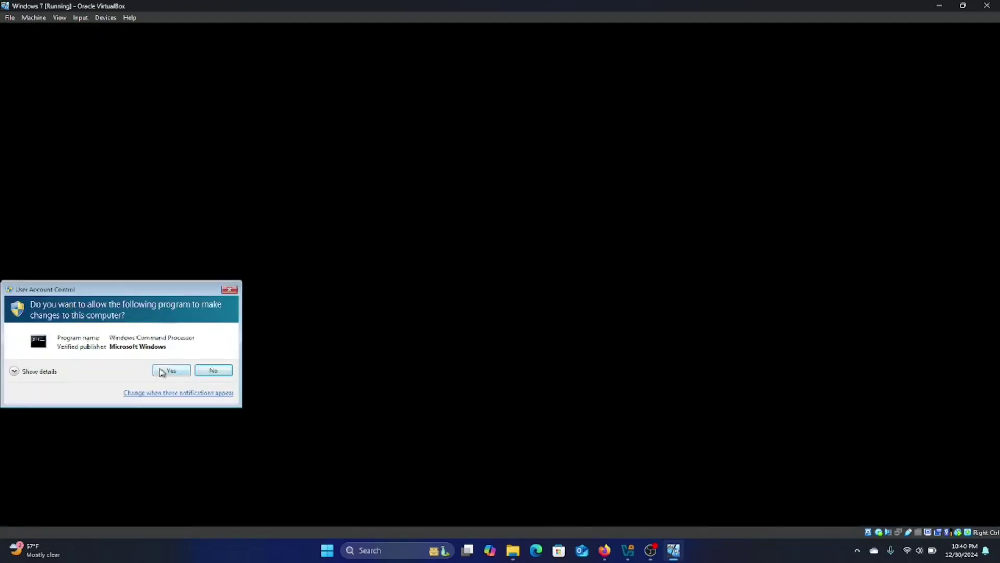
pyautogui.click(158, 369)
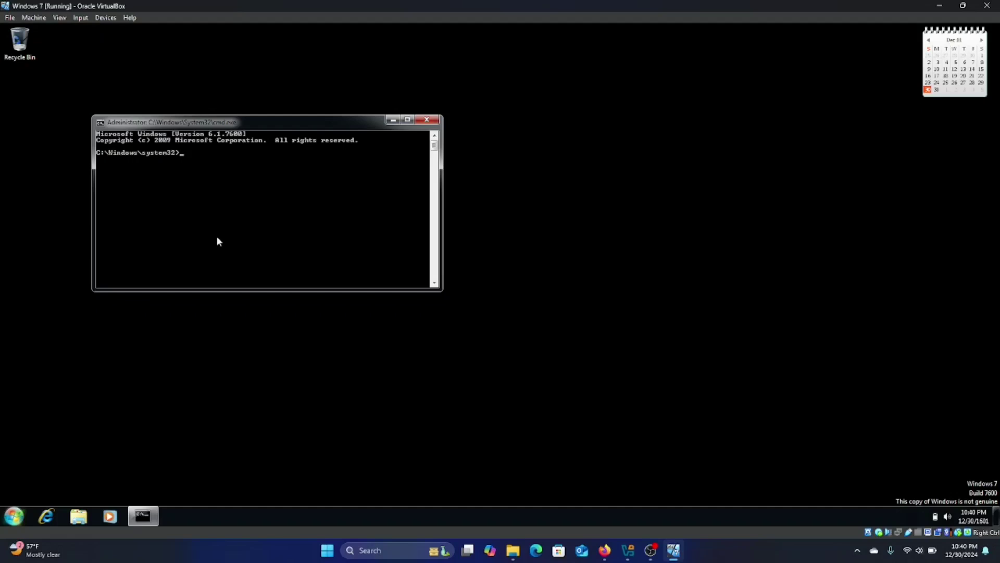
# Set the system date to 12/31/2024 with the date command in the elevated prompt
pyautogui.write('date')
pyautogui.press('Return')
pyautogui.write('12/31/2024')
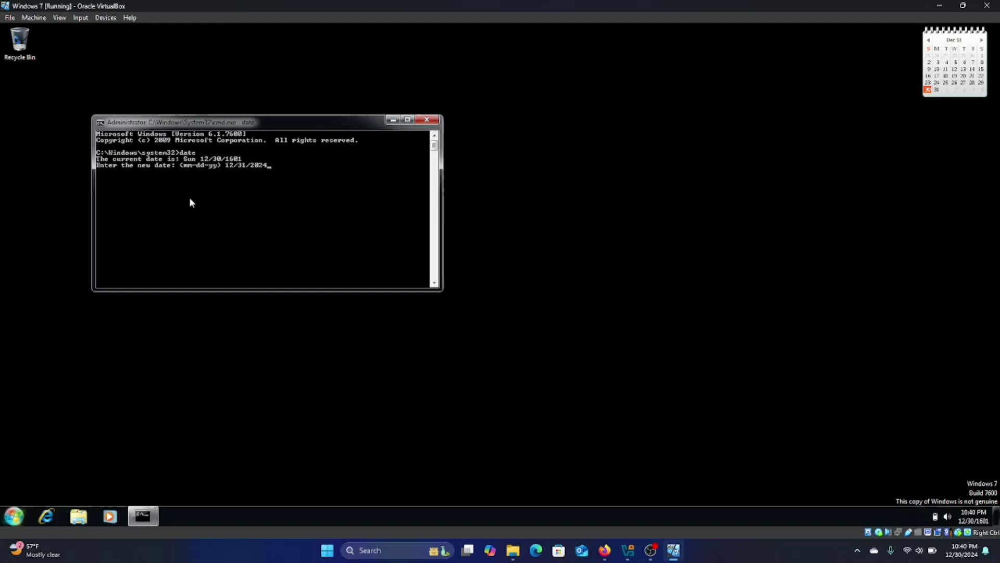
pyautogui.press('Return')
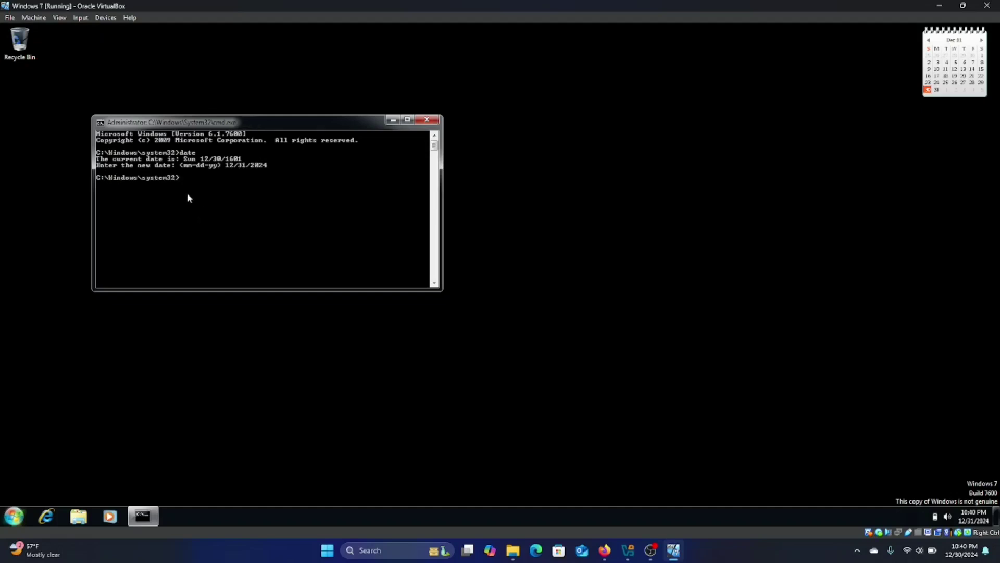
# Set the system time to 23:55:00 with the time command
pyautogui.write('tio')
pyautogui.press('BackSpace')
pyautogui.write('me')
pyautogui.press('Return')
pyautogui.write('1')
pyautogui.press('BackSpace')
pyautogui.write('23')
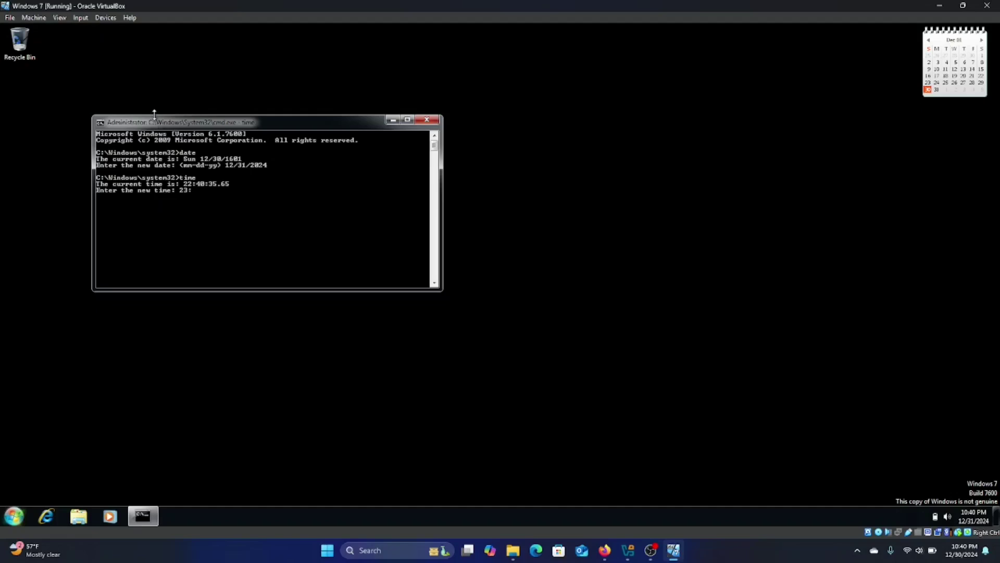
pyautogui.write(':55:00')
pyautogui.press('Return')
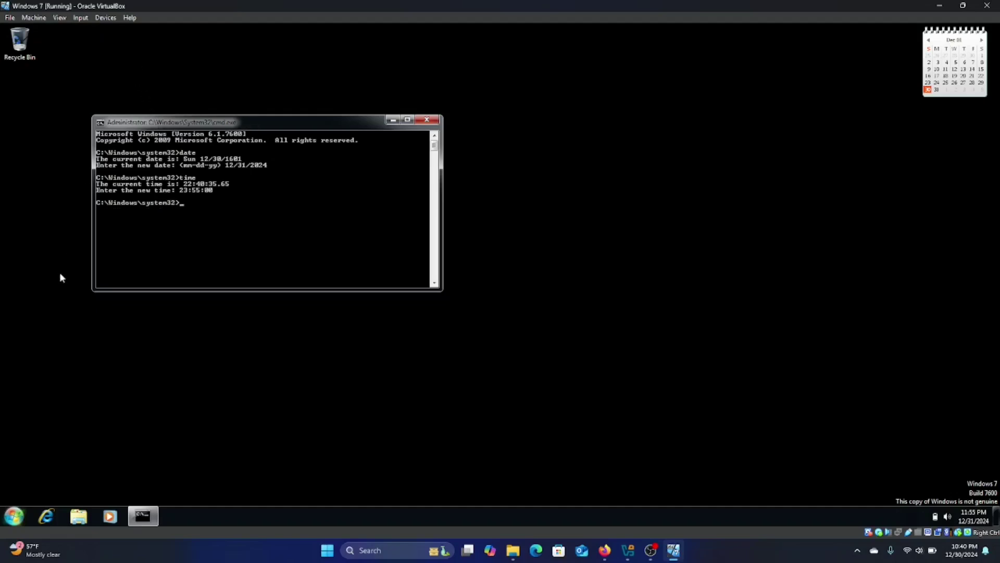
# Restart the Windows 7 machine using the system's power options
pyautogui.click(13, 517)
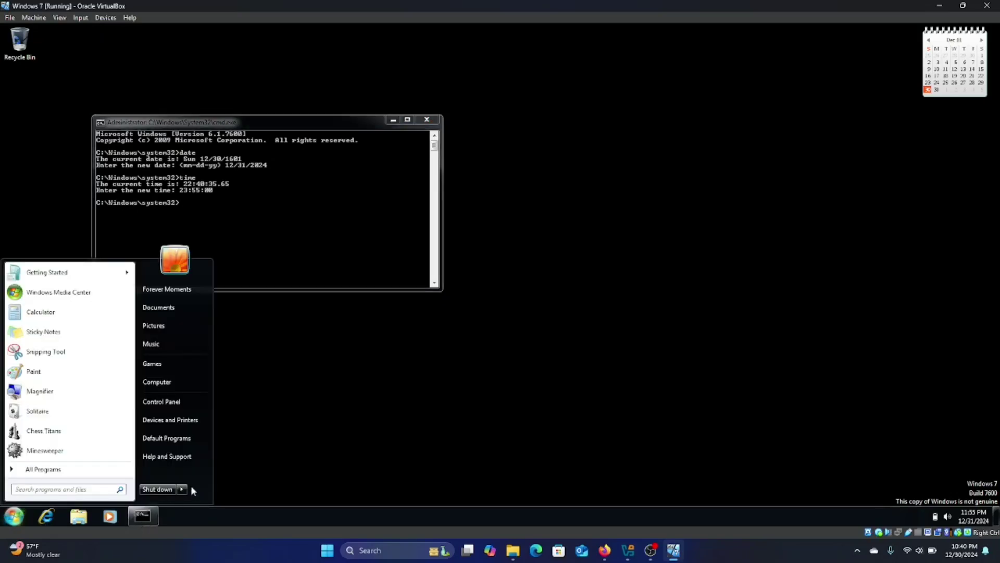
pyautogui.moveTo(181, 490)
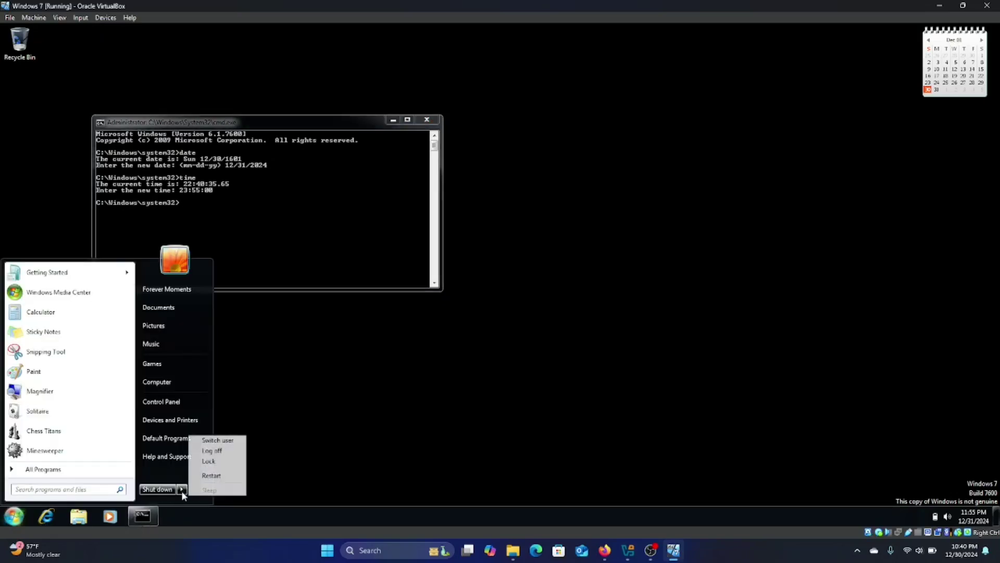
pyautogui.click(211, 477)
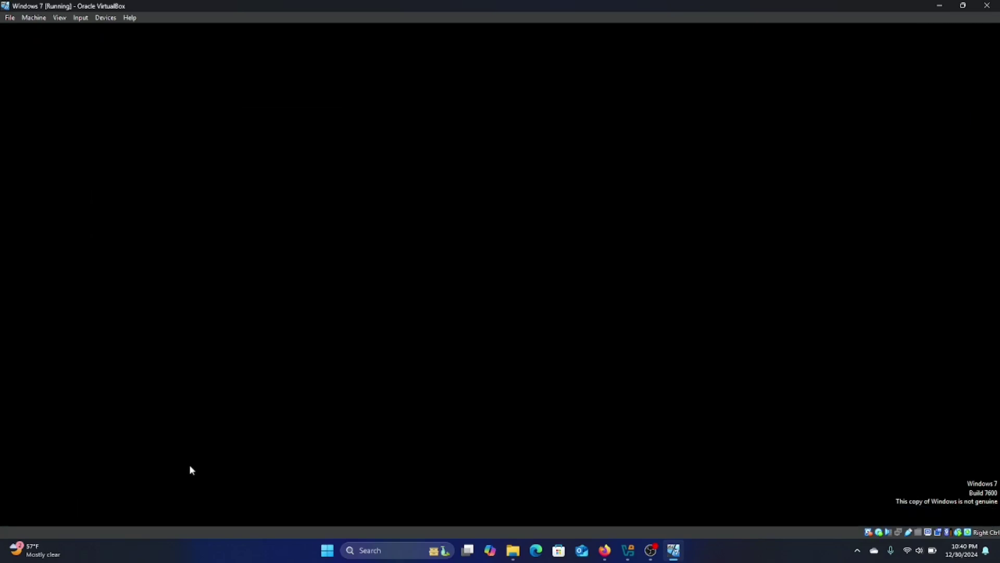
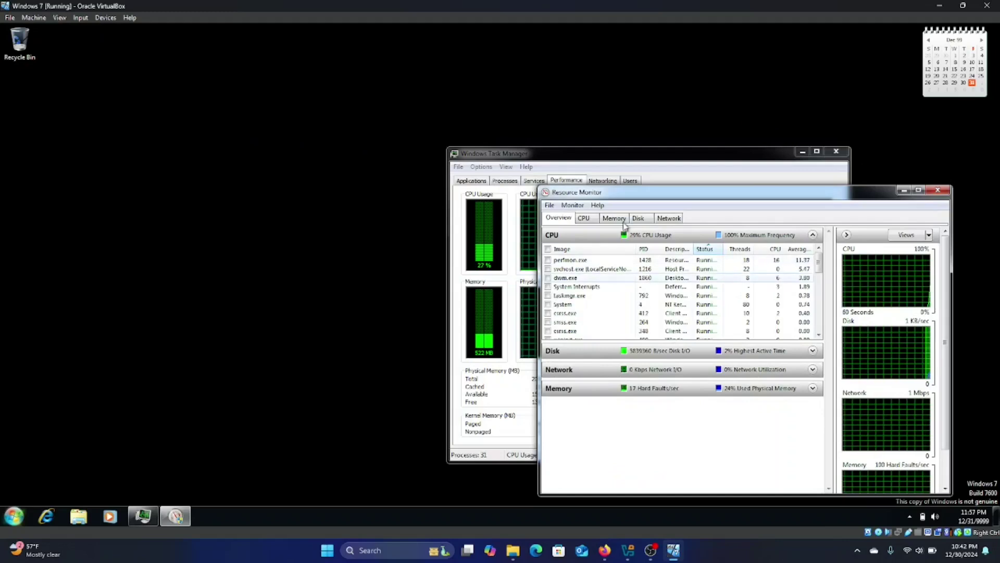
# View the CPU and Memory details in Resource Monitor
pyautogui.click(593, 219)
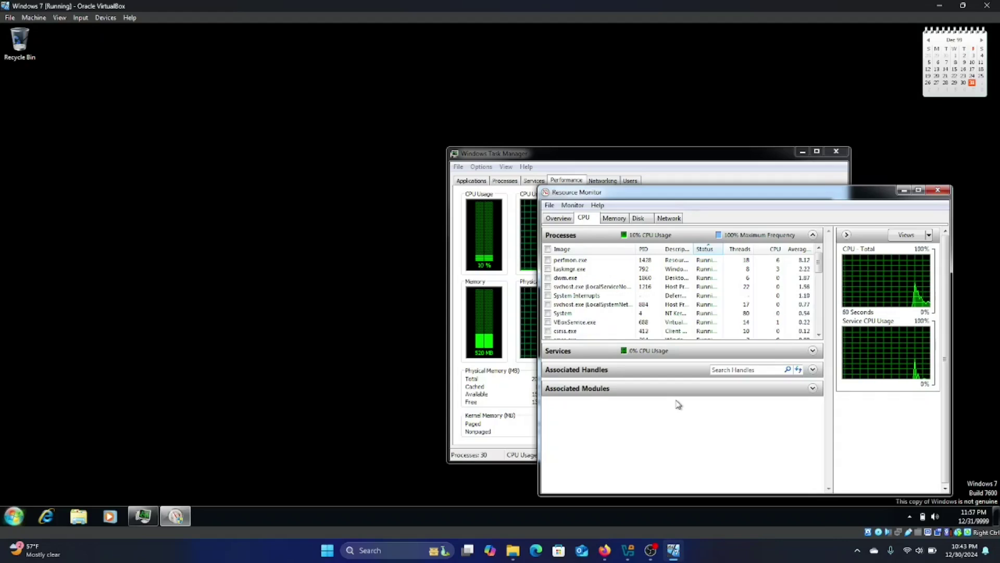
pyautogui.click(620, 219)
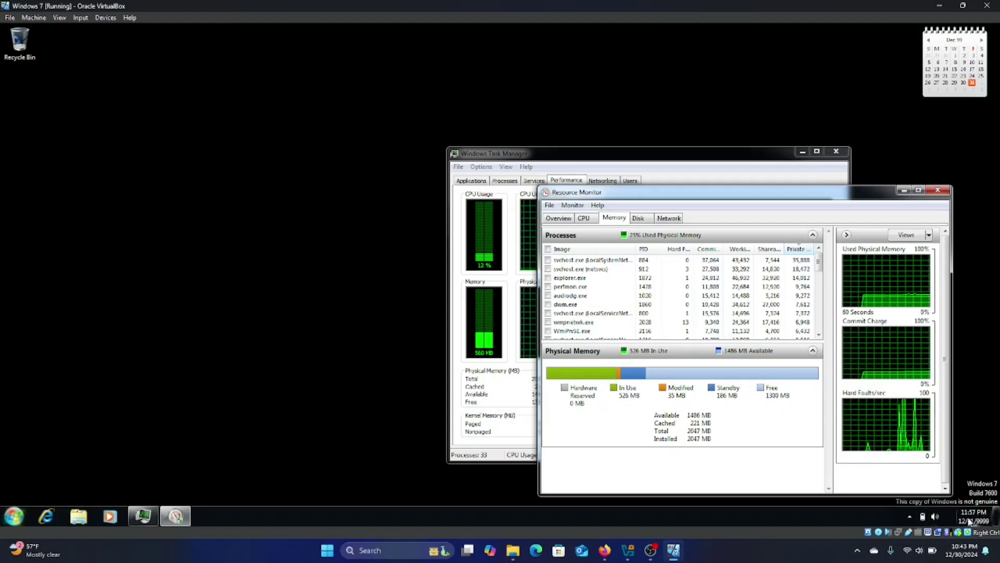
# Check the hidden notification area icons and page the desktop calendar gadget back to November
pyautogui.click(909, 517)
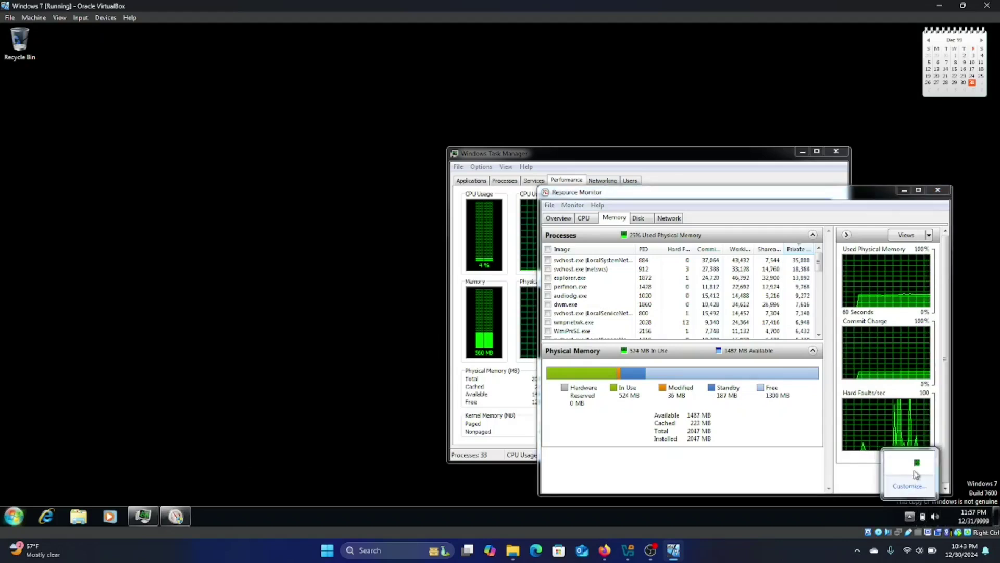
pyautogui.click(930, 42)
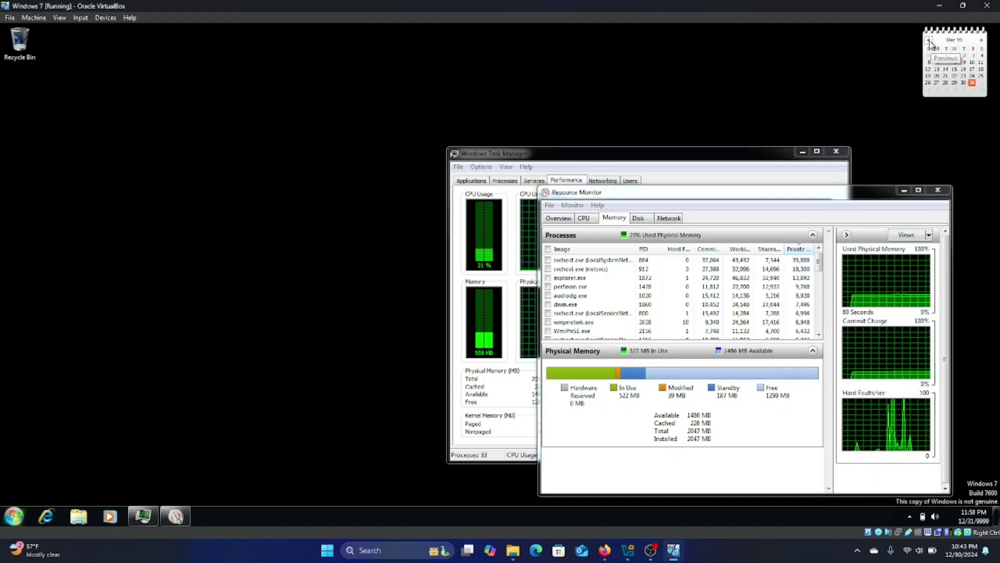
pyautogui.click(930, 42)
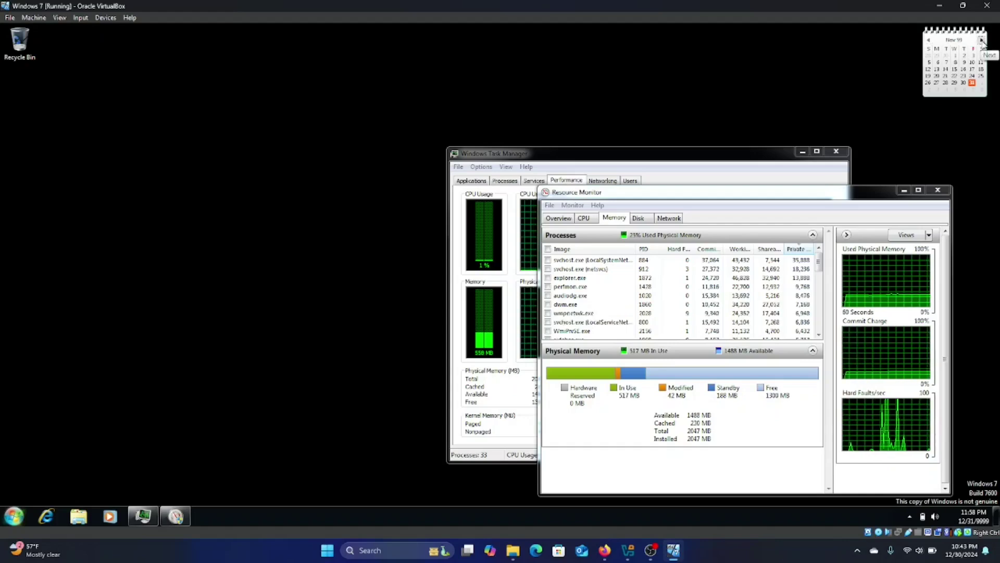
# Page the desktop calendar gadget forward past December 9999 to January and open the system clock's calendar
pyautogui.click(982, 40)
pyautogui.click(982, 40)
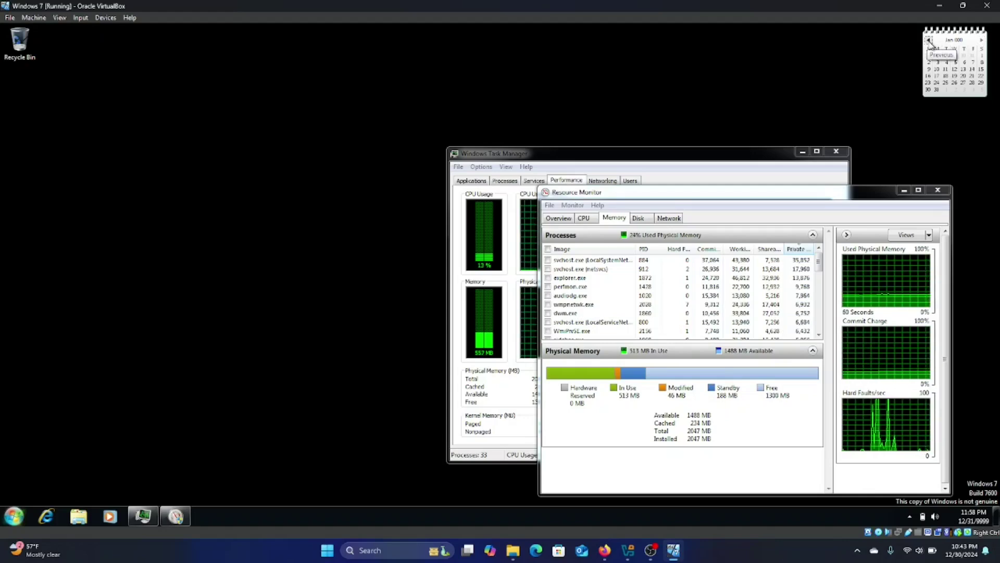
pyautogui.click(931, 41)
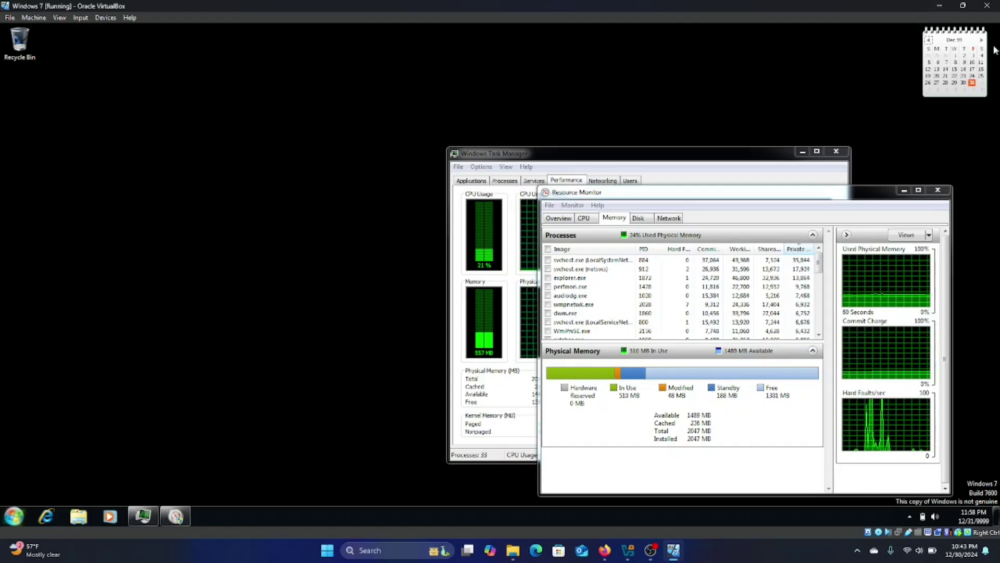
pyautogui.rightClick(941, 44)
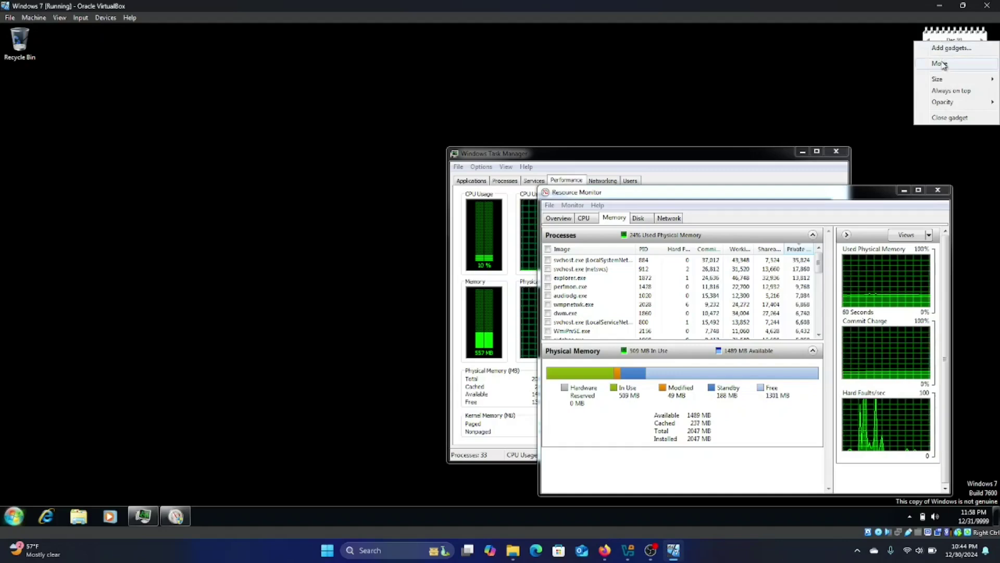
pyautogui.click(874, 38)
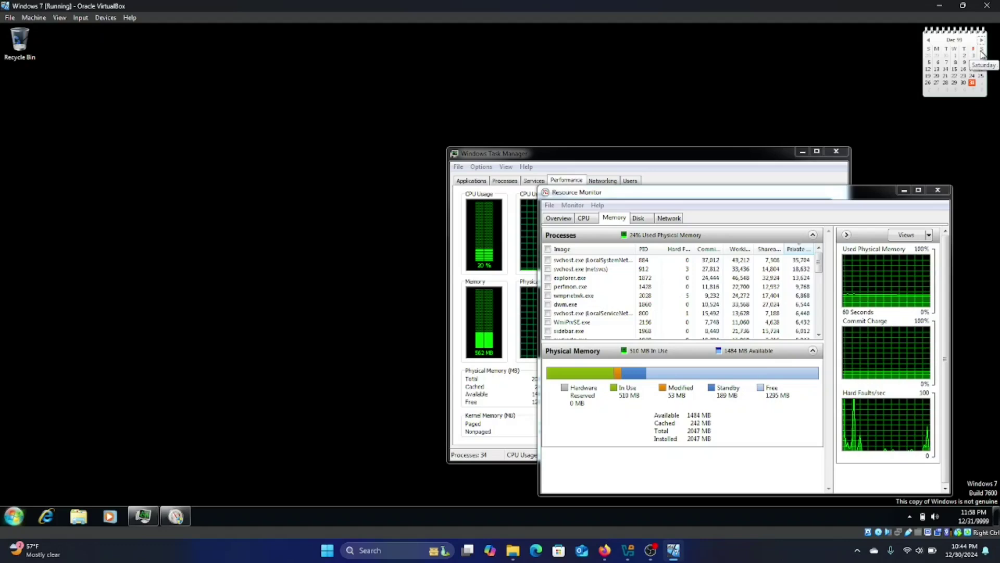
pyautogui.click(981, 40)
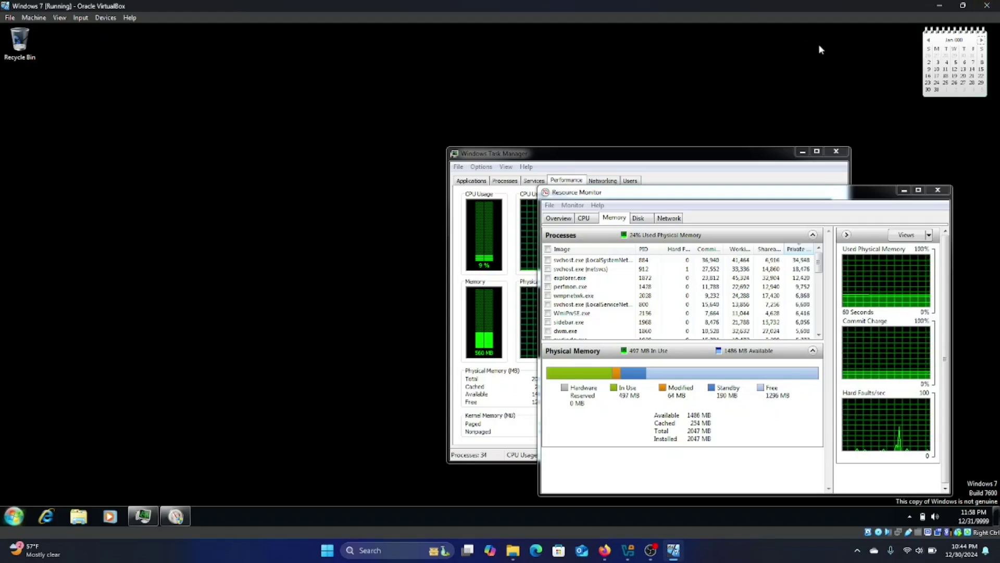
pyautogui.click(969, 514)
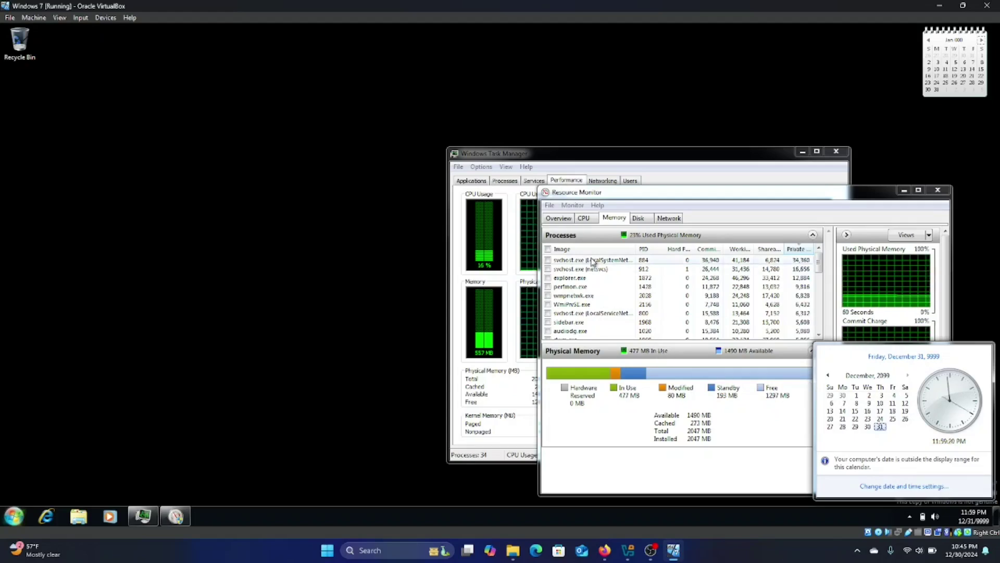
# View the Resource Monitor overview and inspect Task Manager's running applications and processes, selecting sidebar.exe
pyautogui.click(558, 219)
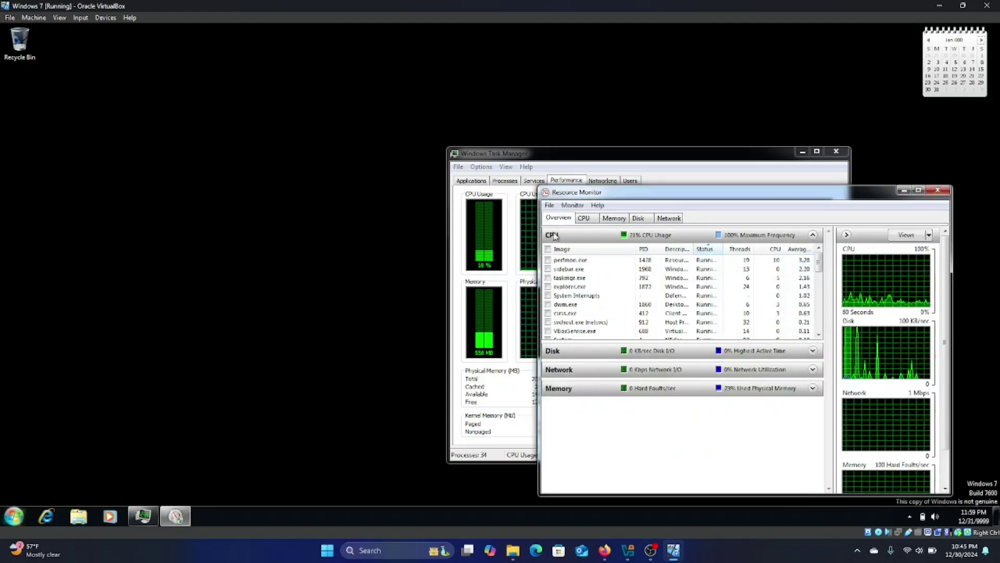
pyautogui.click(483, 399)
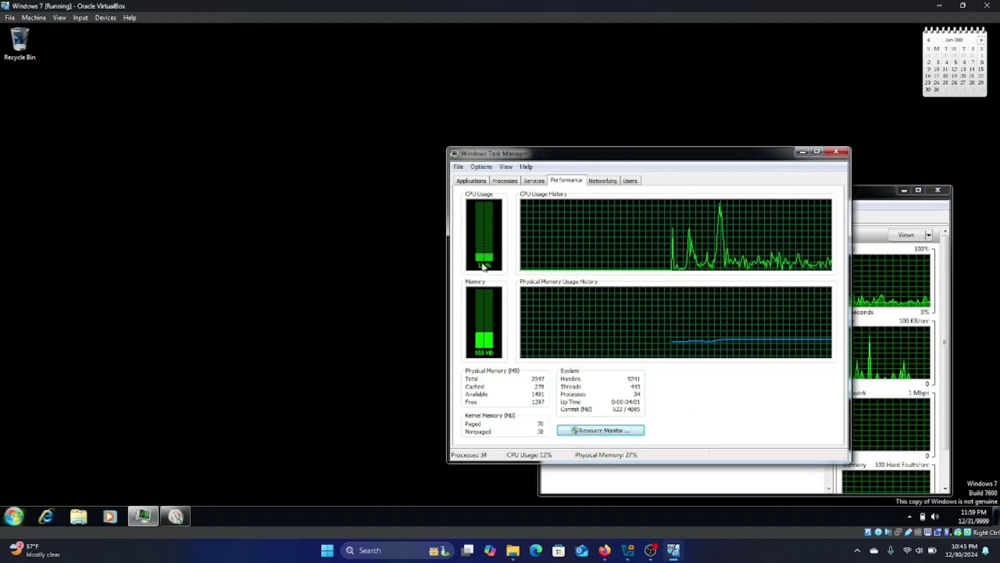
pyautogui.click(470, 179)
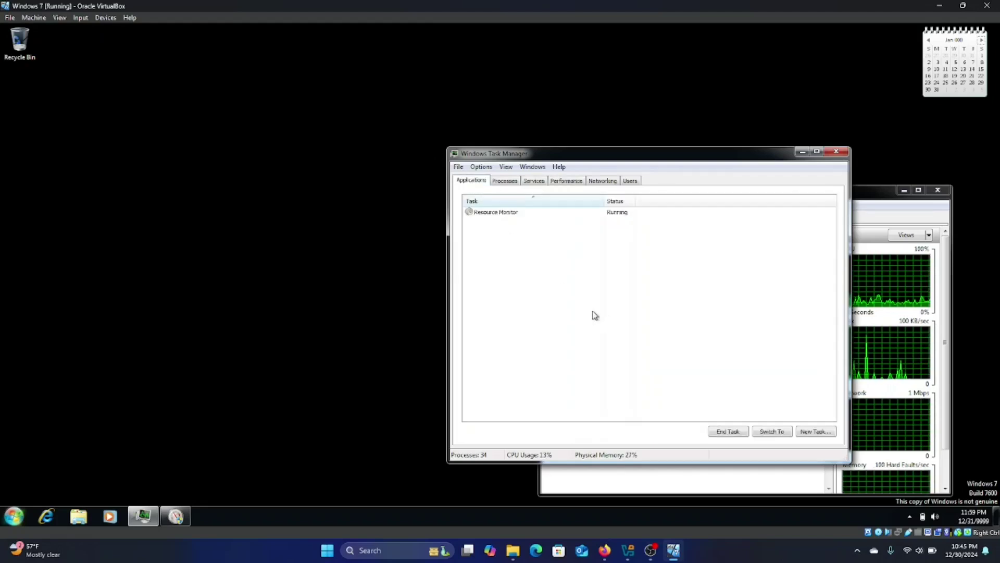
pyautogui.click(513, 182)
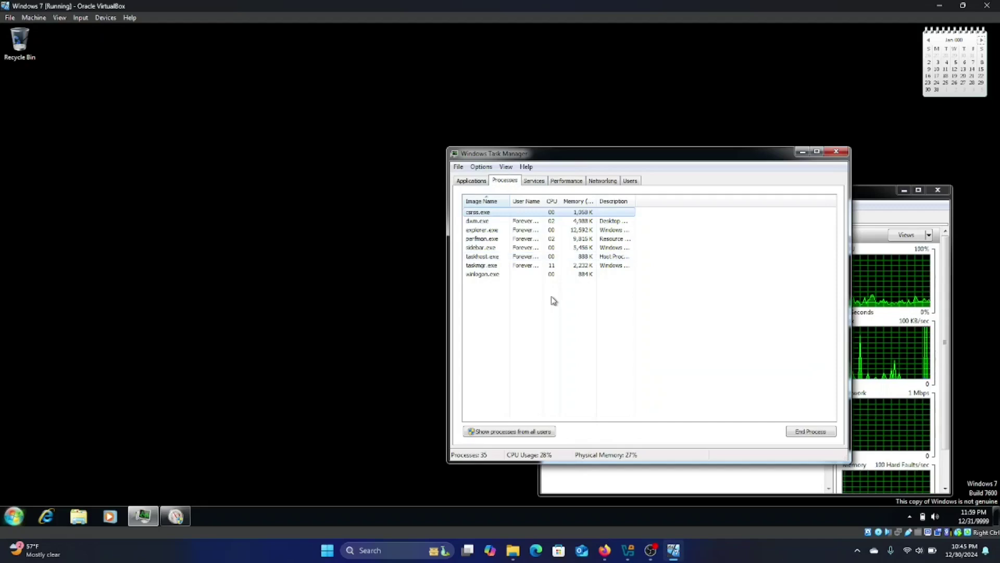
pyautogui.click(517, 249)
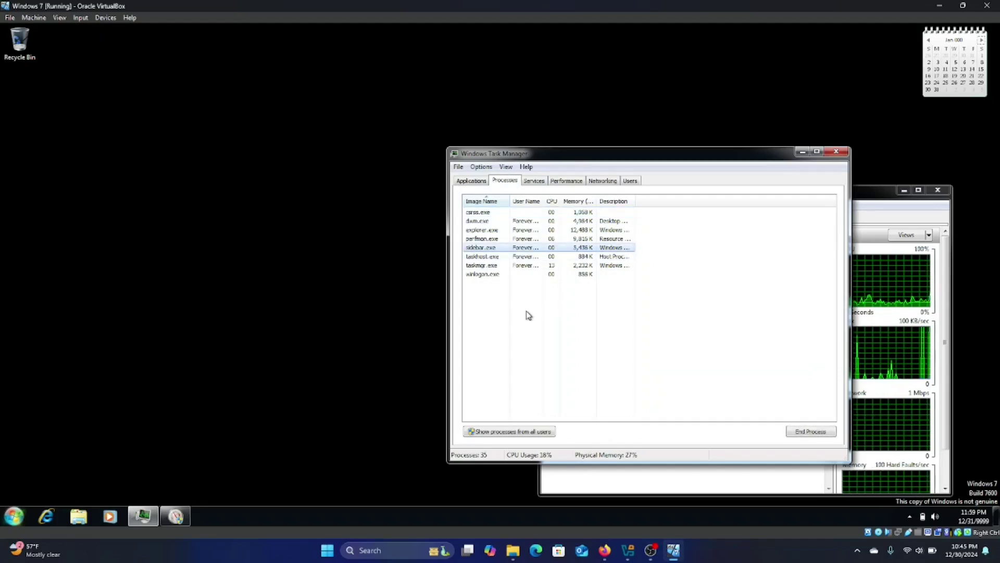
# Run winver to view the Windows version information and close its dialog
pyautogui.press('super+r')
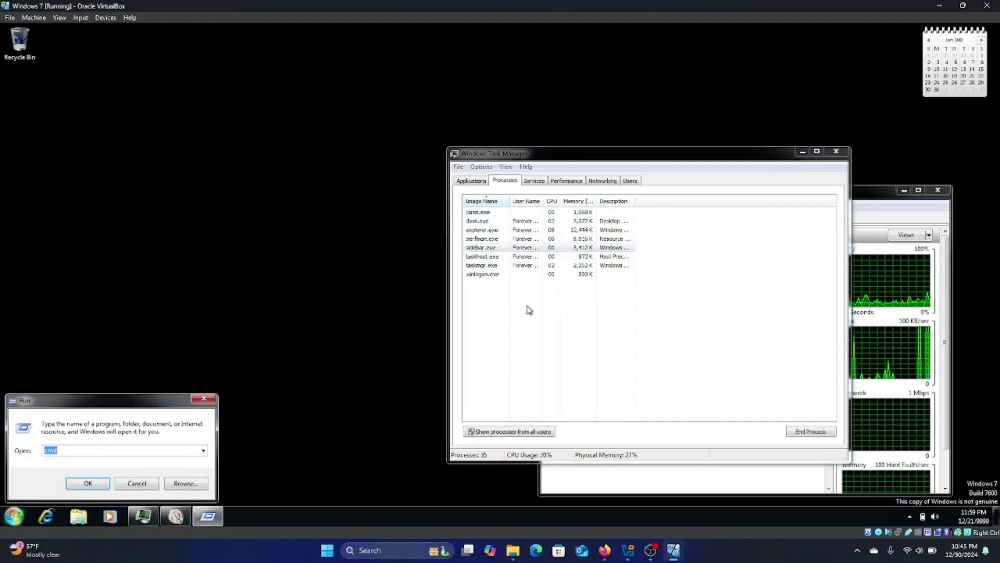
pyautogui.write('winver')
pyautogui.press('Return')
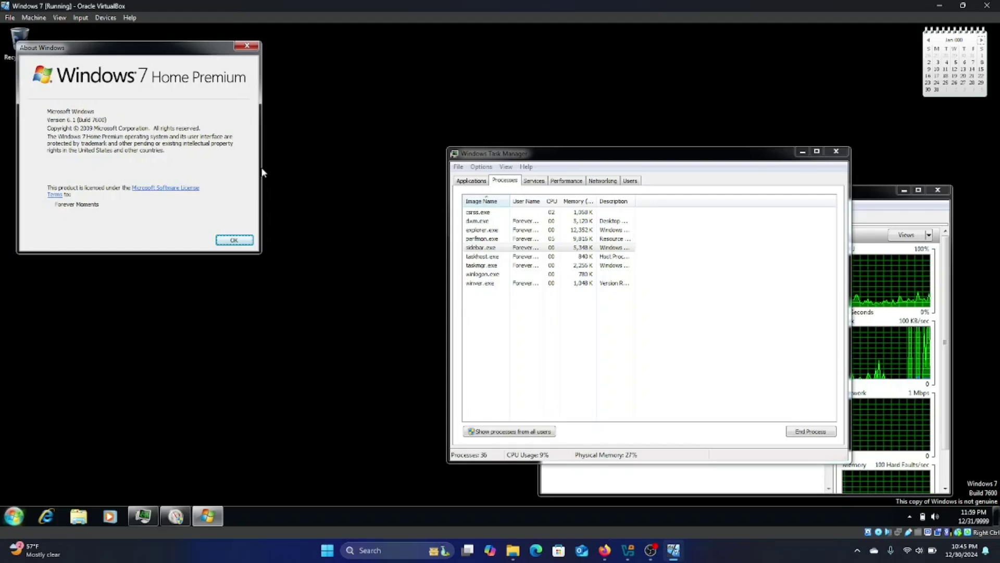
pyautogui.click(236, 241)
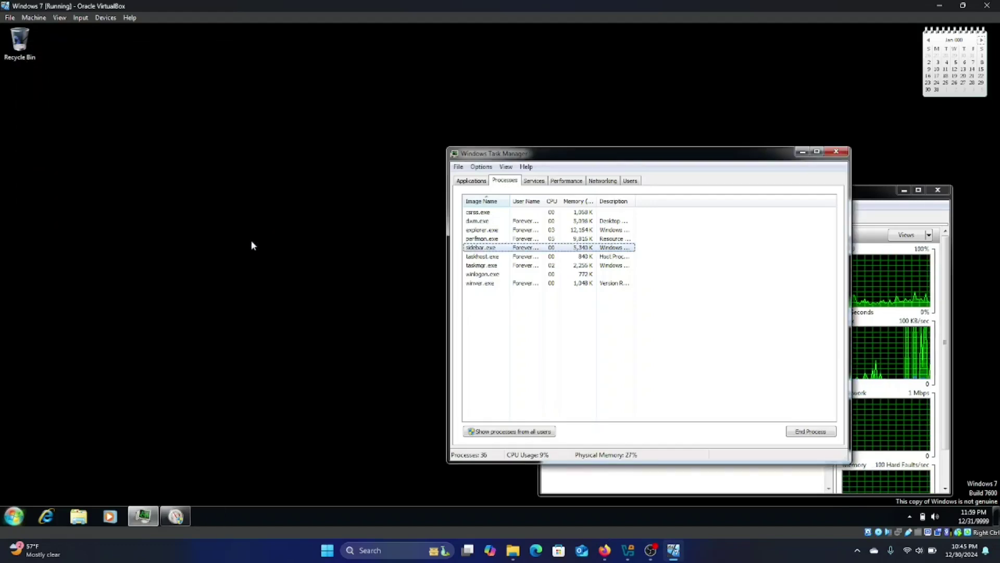
# Check the system clock's date and compare CPU load in the Resource Monitor overview with Task Manager's performance graphs
pyautogui.click(975, 514)
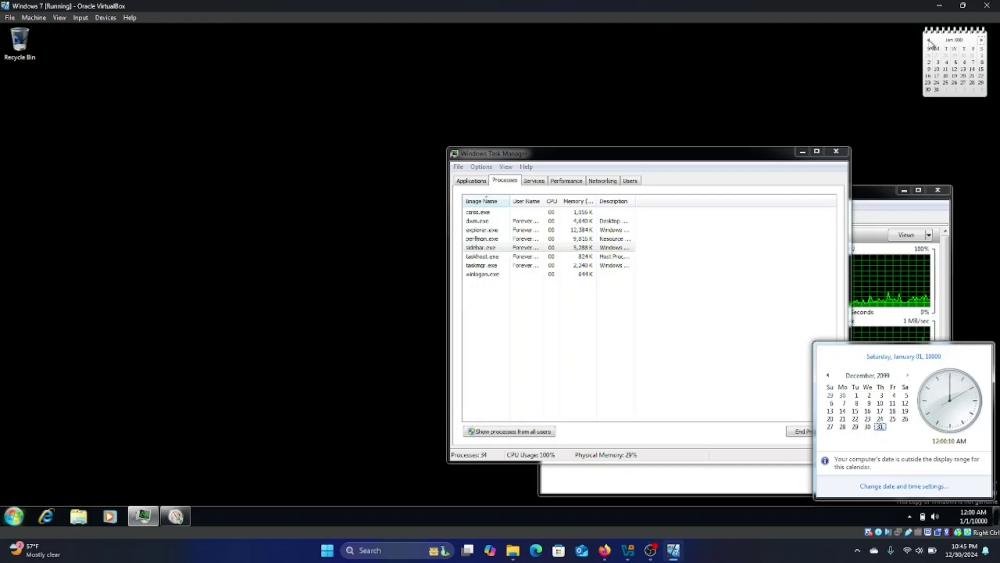
pyautogui.click(701, 297)
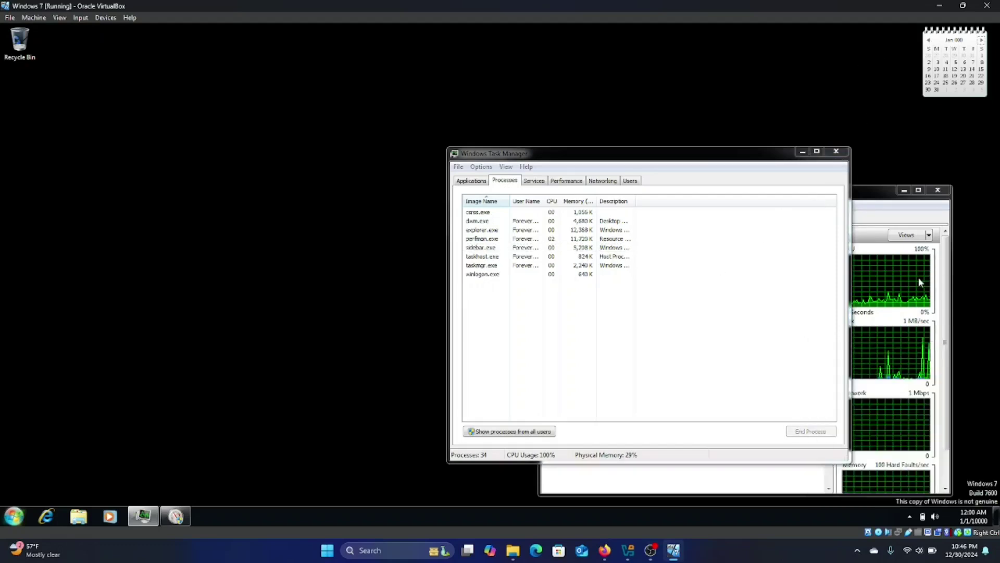
pyautogui.click(878, 199)
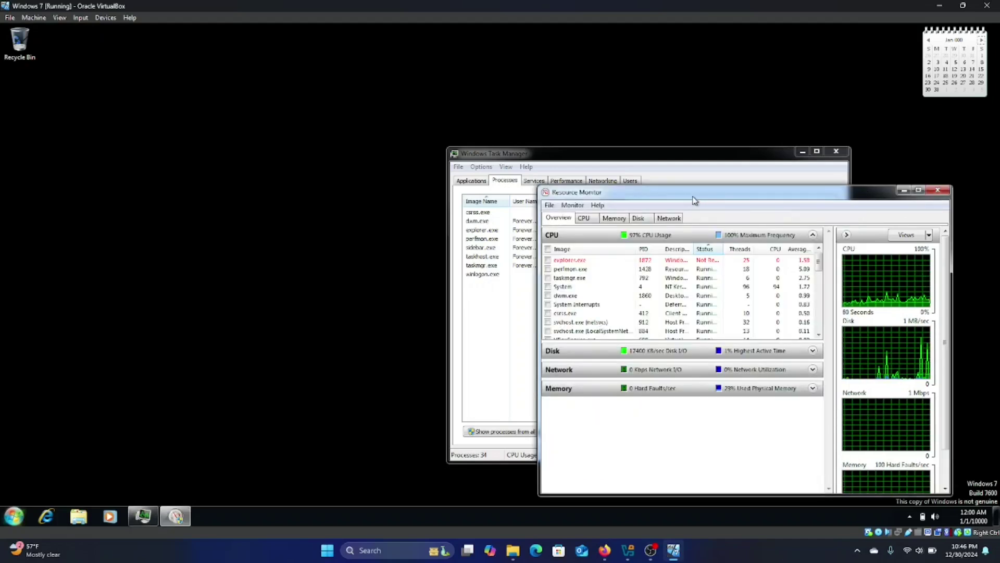
pyautogui.click(673, 166)
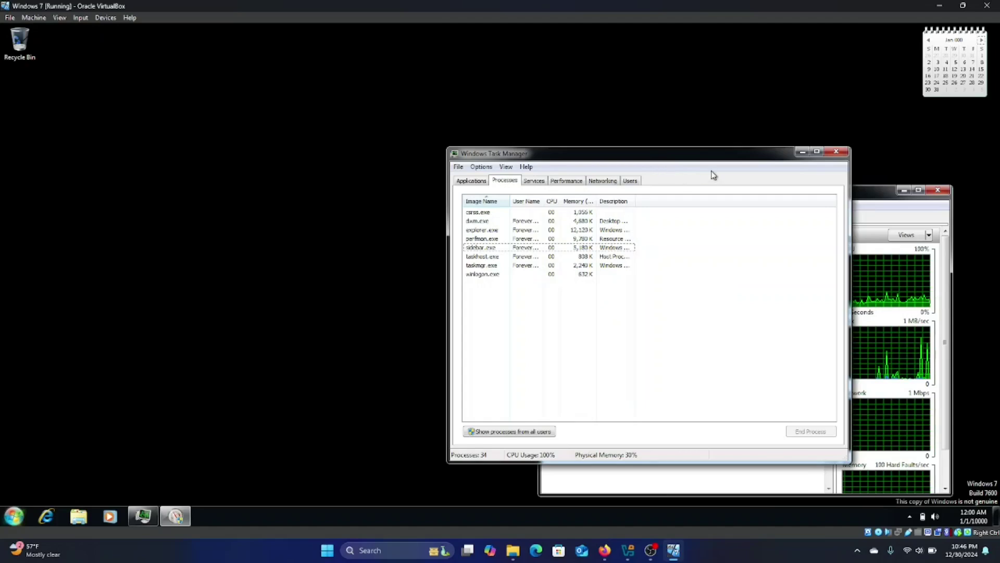
pyautogui.click(567, 181)
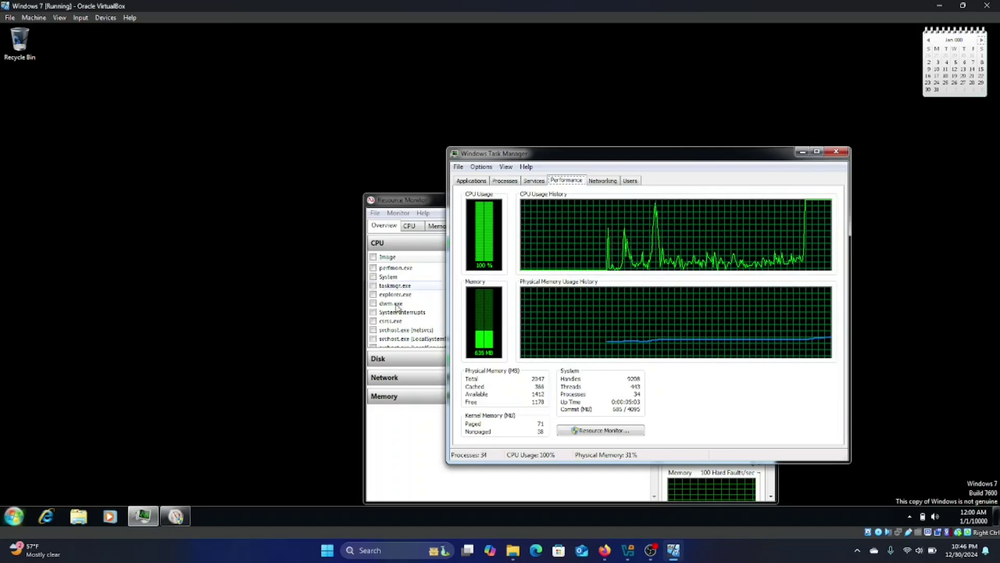
pyautogui.click(430, 414)
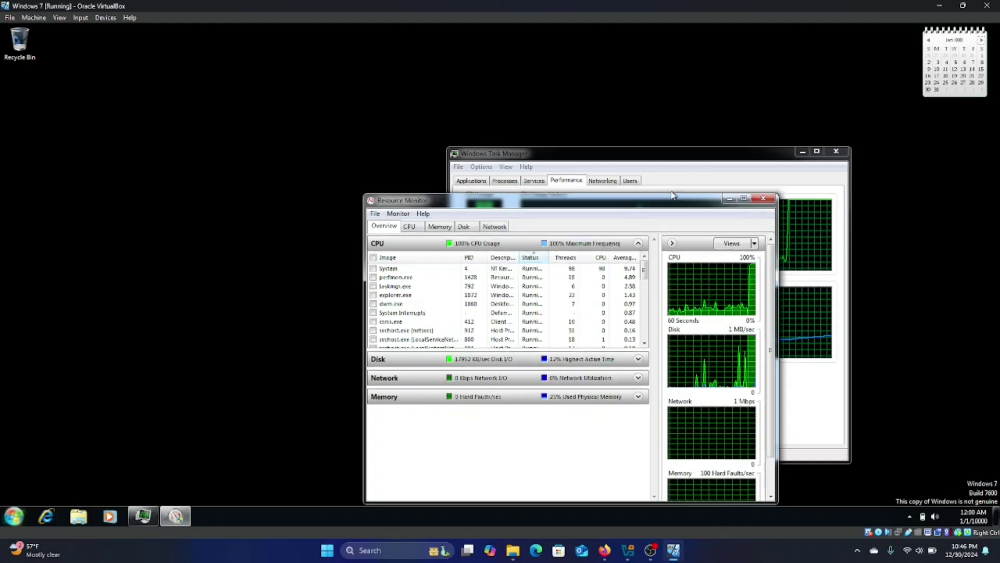
pyautogui.click(803, 188)
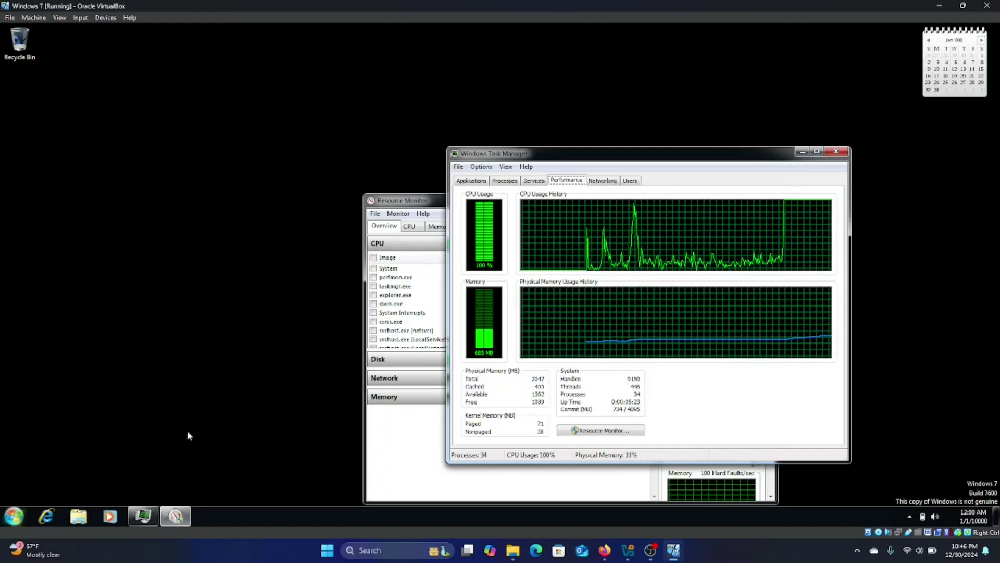
# Open the Start menu and launch Command Prompt by running cmd as a new task from Task Manager
pyautogui.click(21, 491)
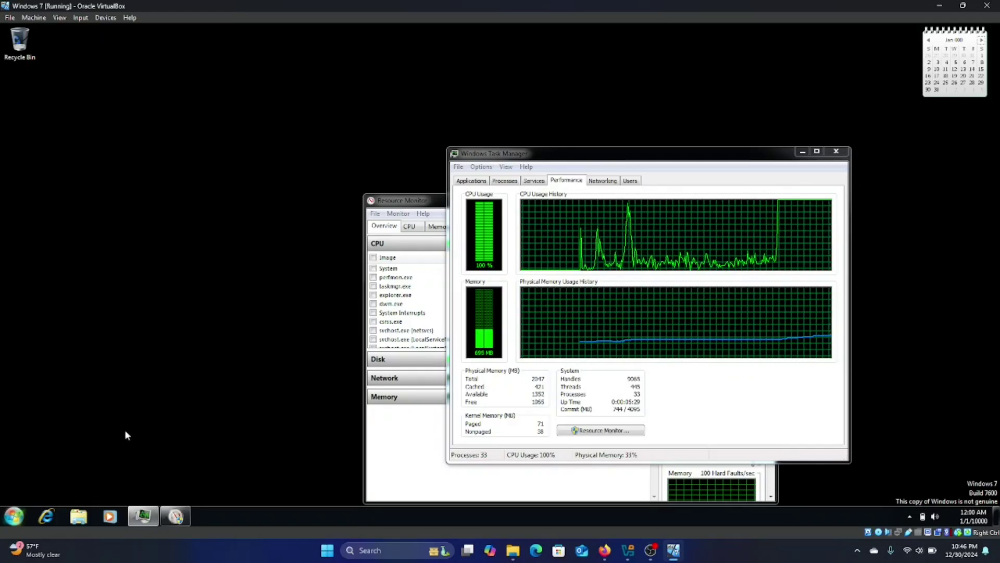
pyautogui.press('super')
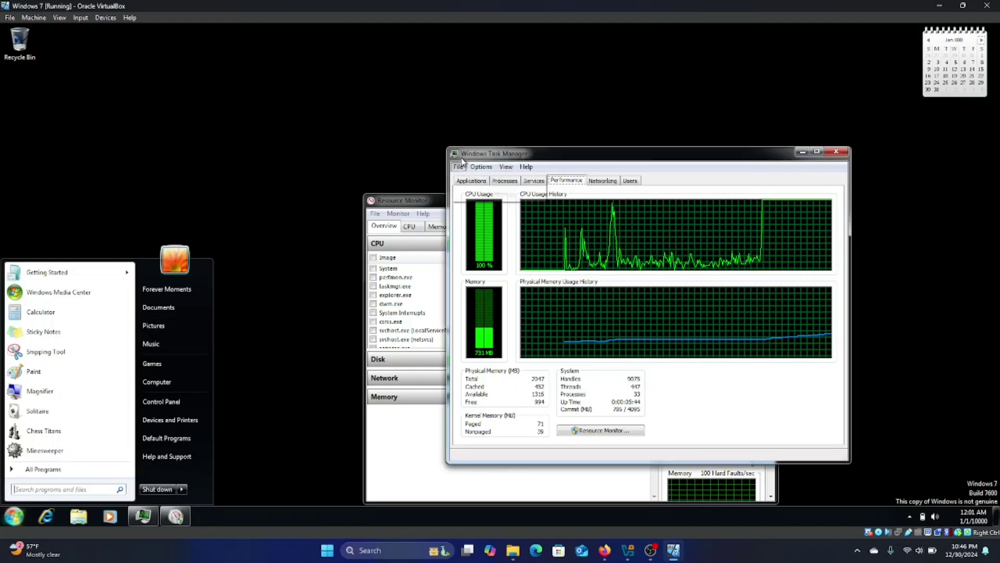
pyautogui.hotkey('alt', 'o')
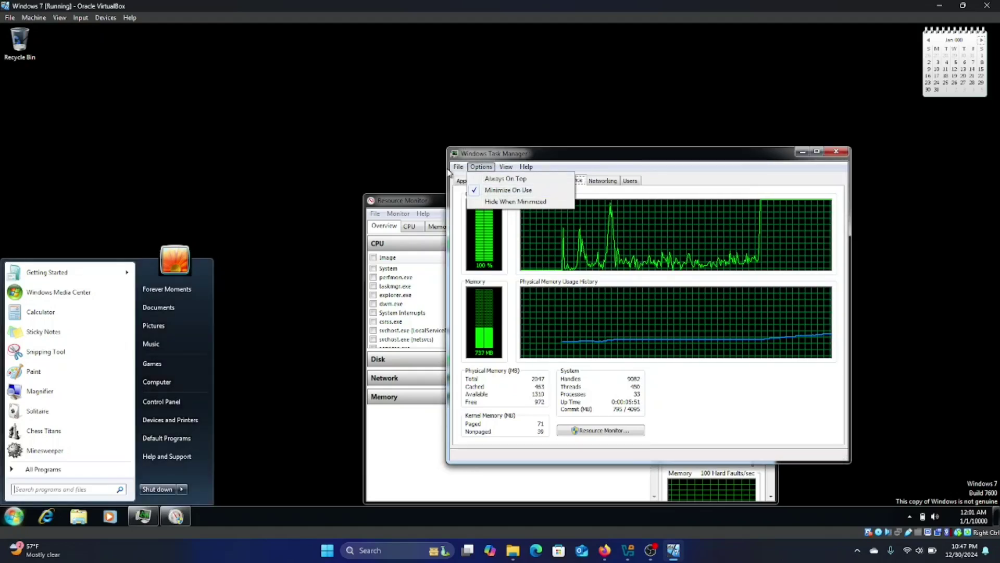
pyautogui.click(458, 167)
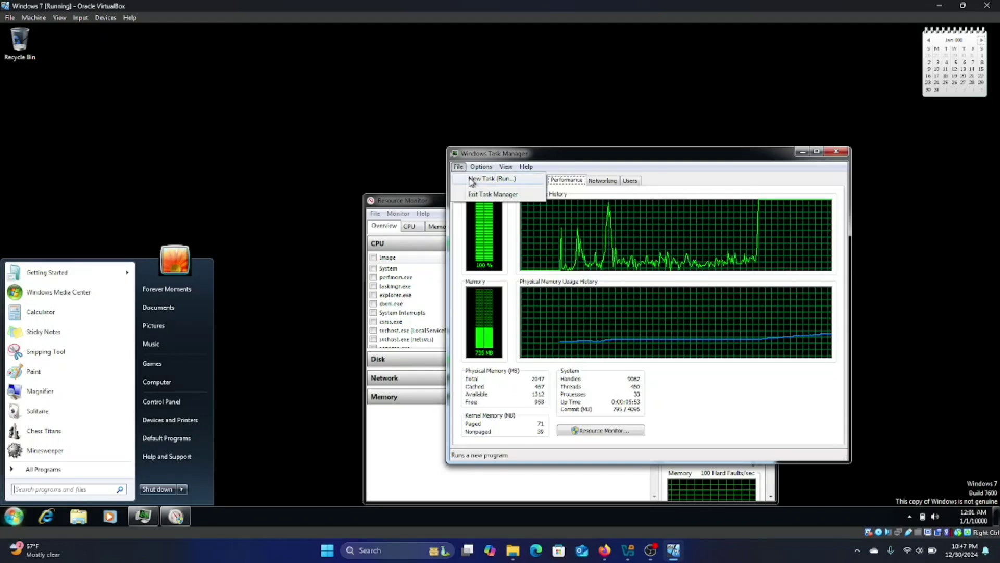
pyautogui.click(471, 180)
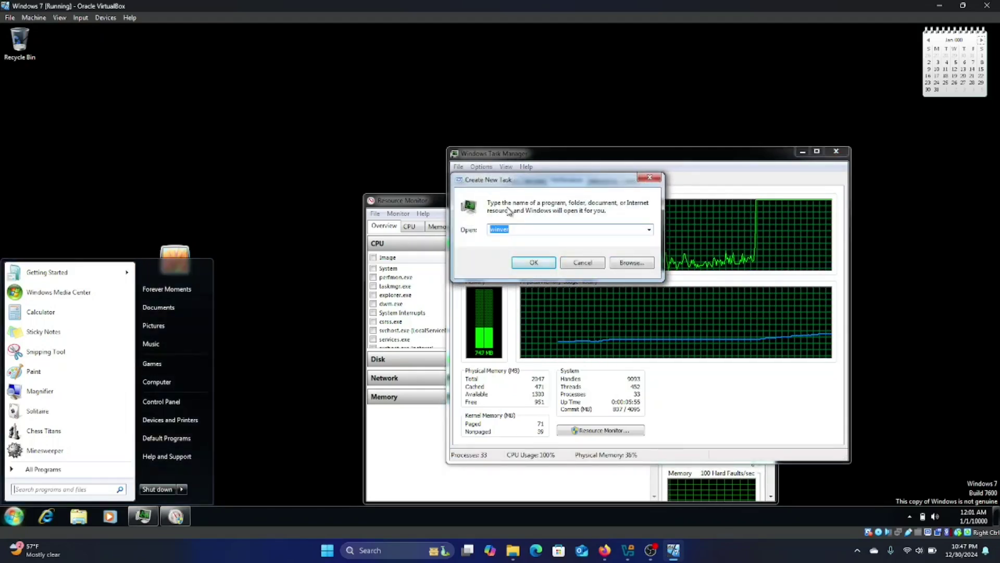
pyautogui.write('cmd')
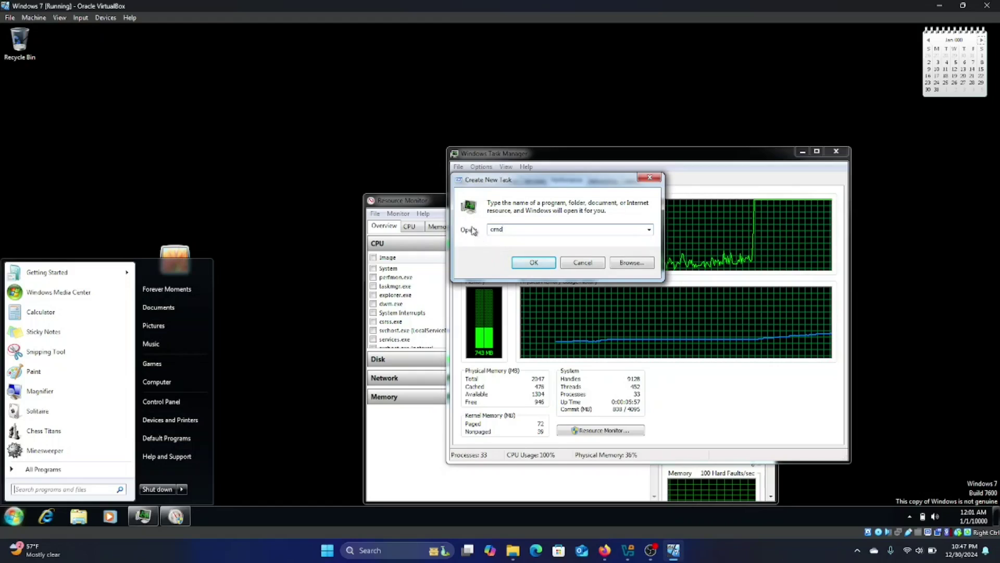
pyautogui.press('Return')
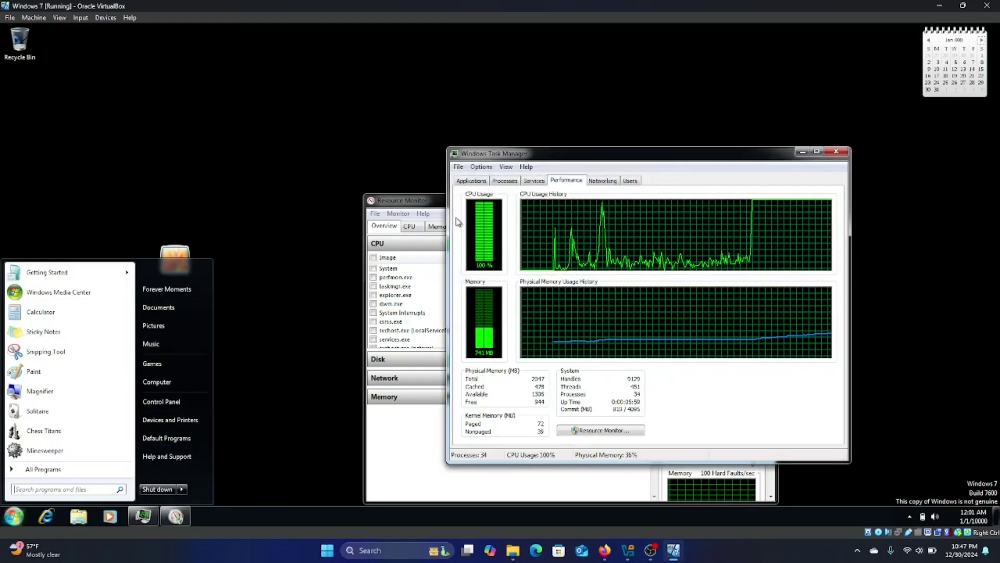
pyautogui.click(456, 225)
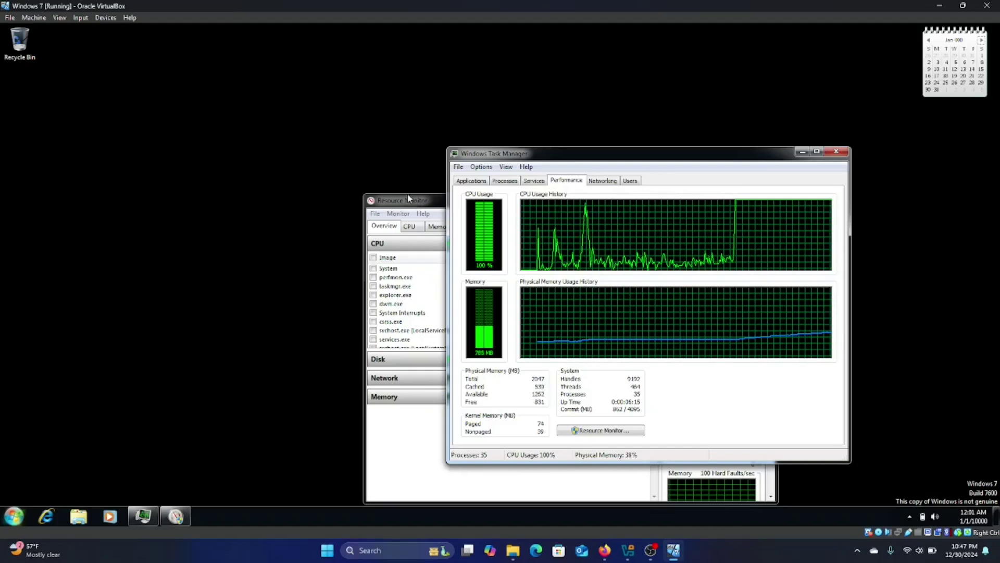
pyautogui.click(389, 456)
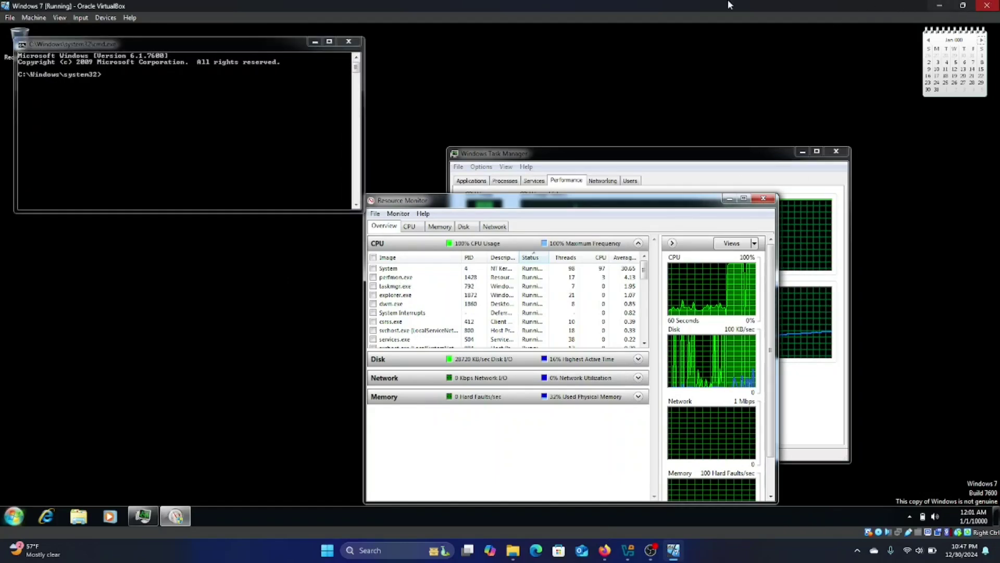
# Print the system date in Command Prompt with echo %date%
pyautogui.click(332, 111)
pyautogui.write('exh')
pyautogui.write('o')
pyautogui.press('BackSpace')
pyautogui.press('BackSpace')
pyautogui.write('ch')
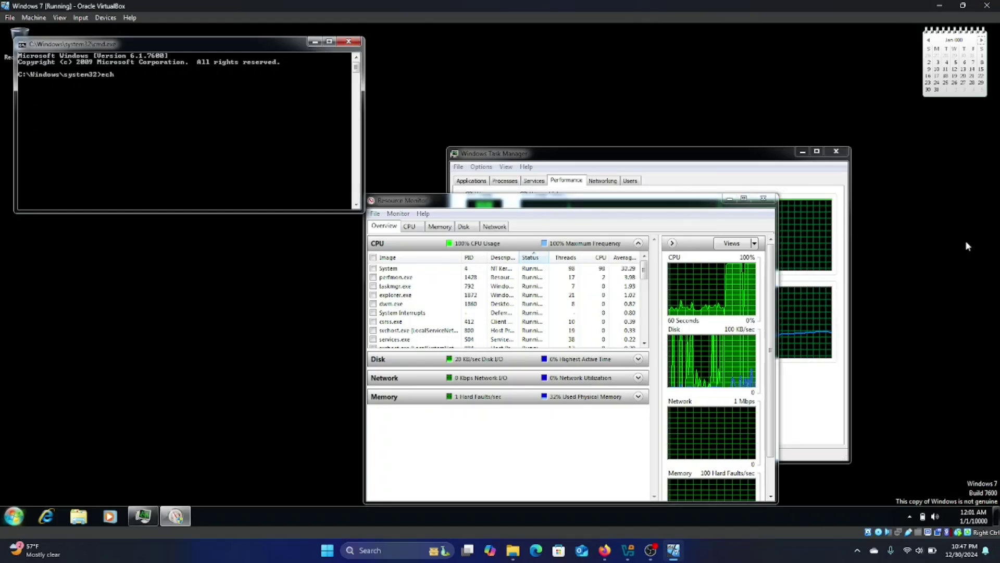
pyautogui.write('o xdatex')
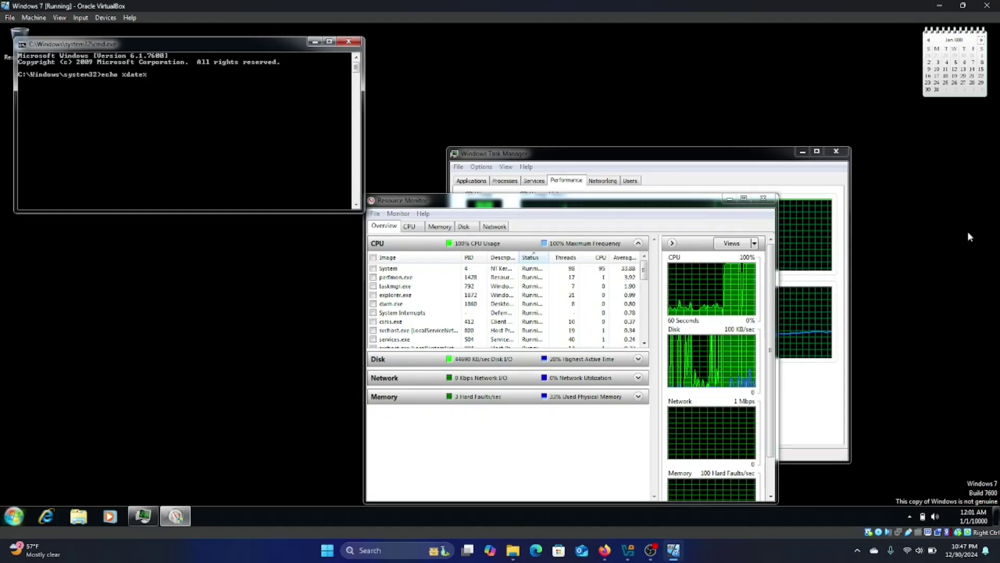
pyautogui.write('%')
pyautogui.press('Return')
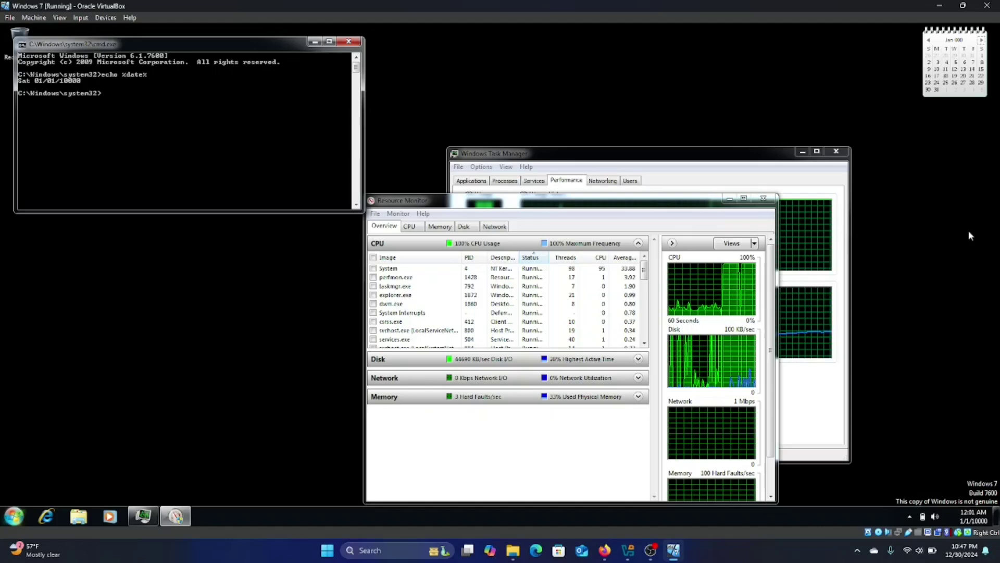
# Print the system time in Command Prompt with echo %time%
pyautogui.write('echo')
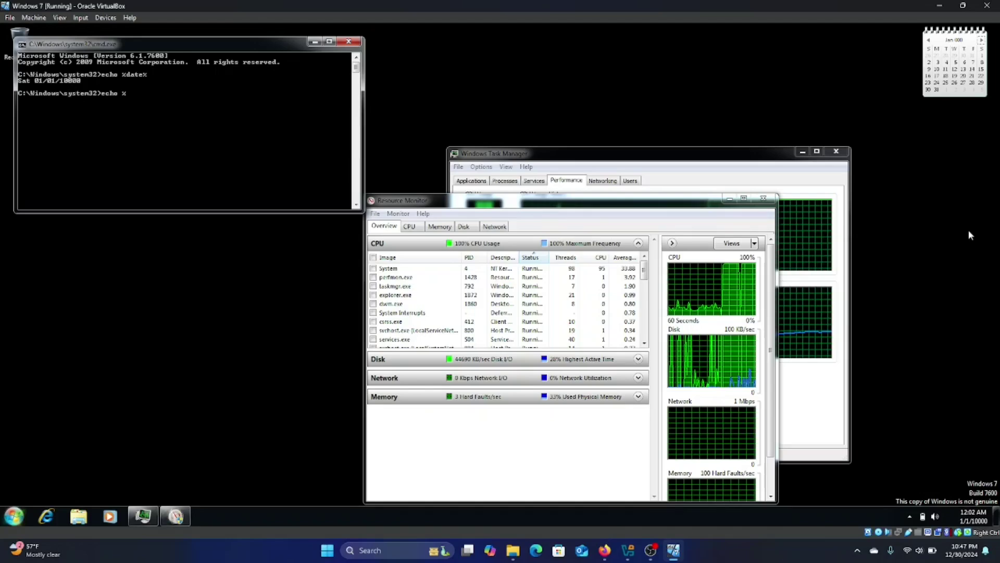
pyautogui.write(' %time')
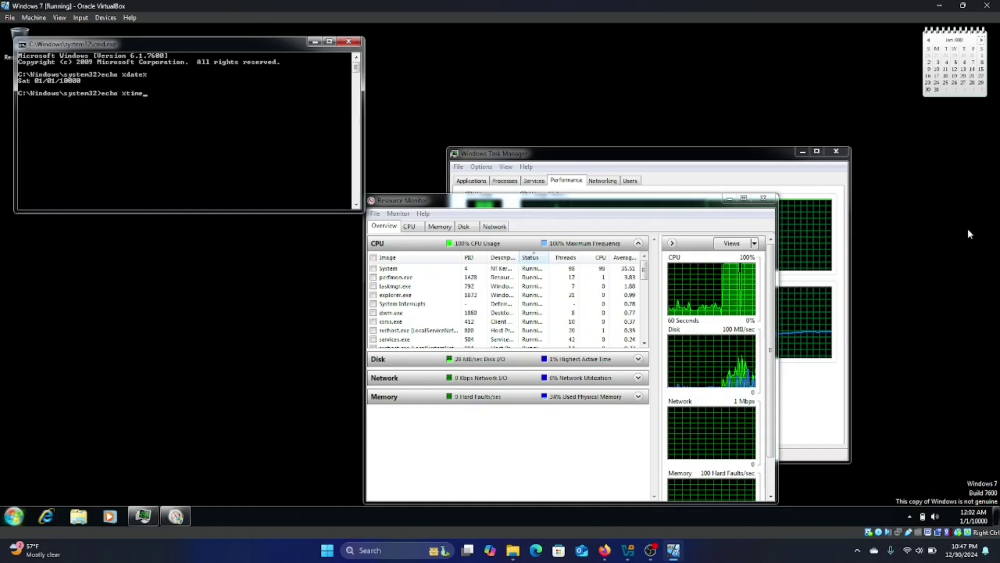
pyautogui.write('%')
pyautogui.press('Return')
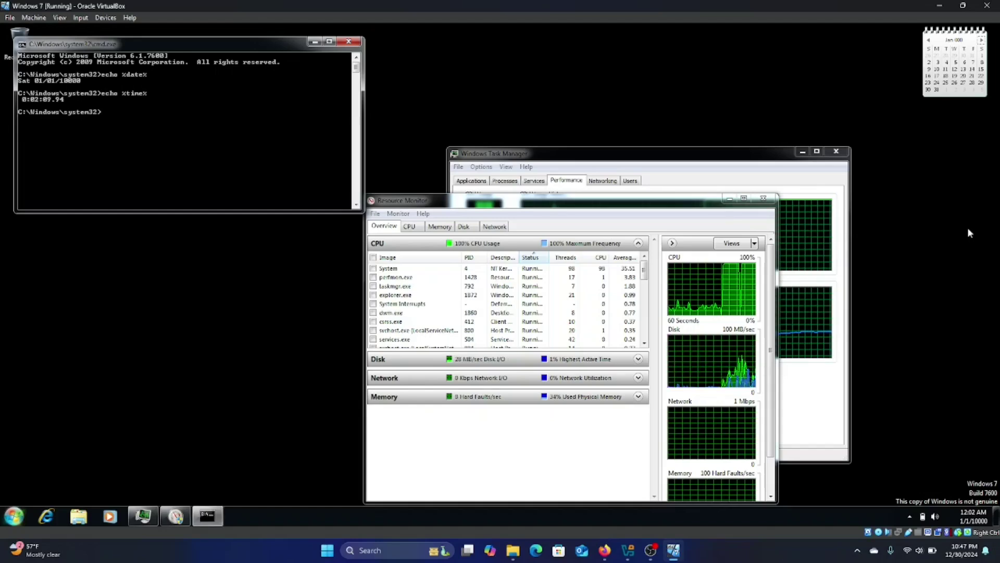
# Rerun echo %date% twice in Command Prompt to recheck the system date
pyautogui.press('Up')
pyautogui.press('Up')
pyautogui.press('Return')
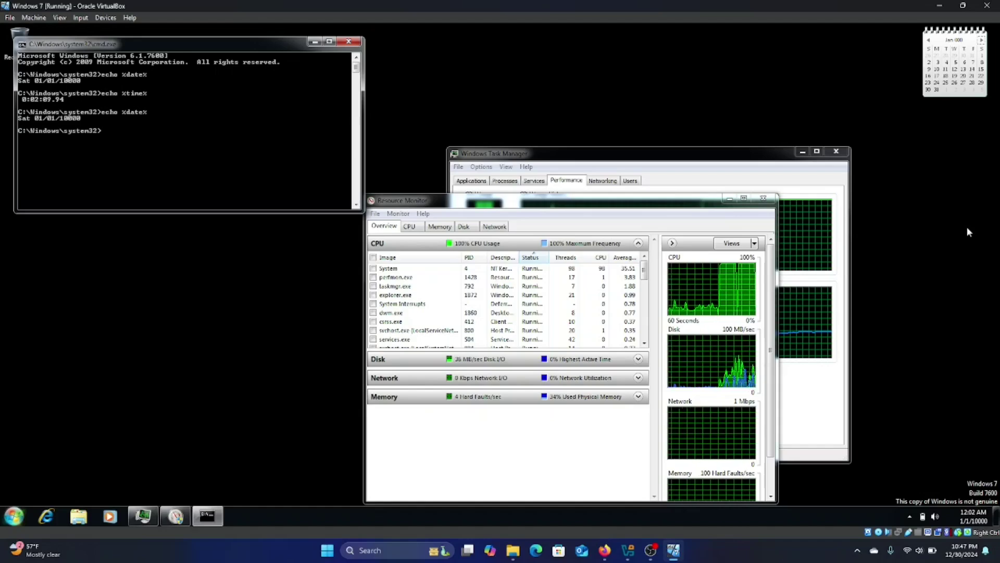
pyautogui.press('Up')
pyautogui.press('Return')
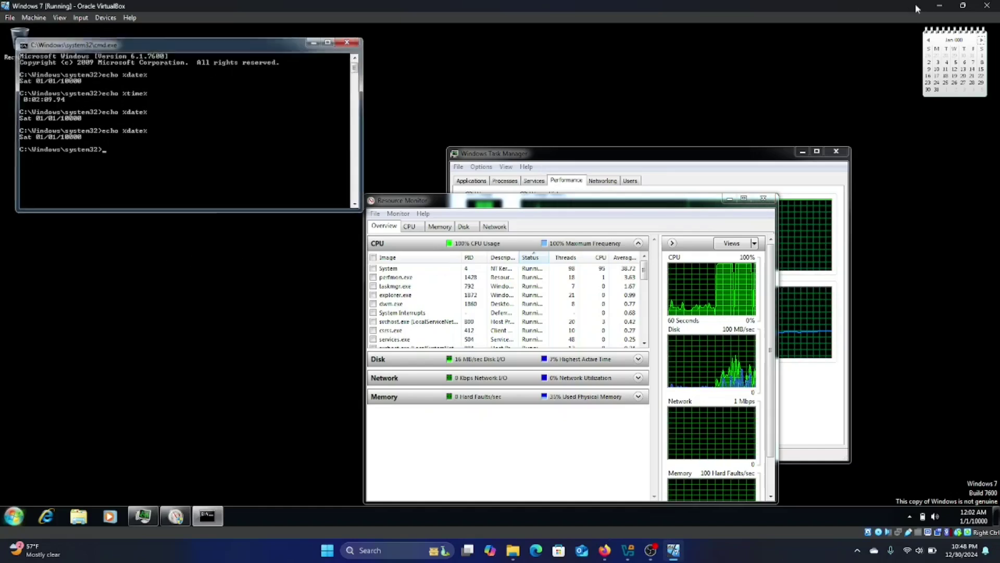
# Close the Windows 7 virtual machine by powering off the machine
pyautogui.click(987, 7)
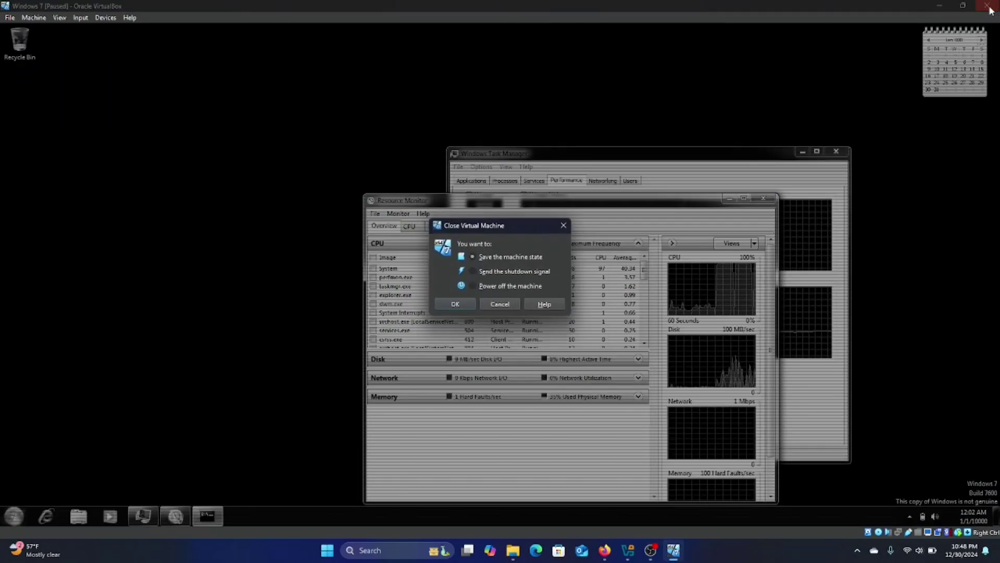
pyautogui.click(496, 287)
pyautogui.click(442, 305)
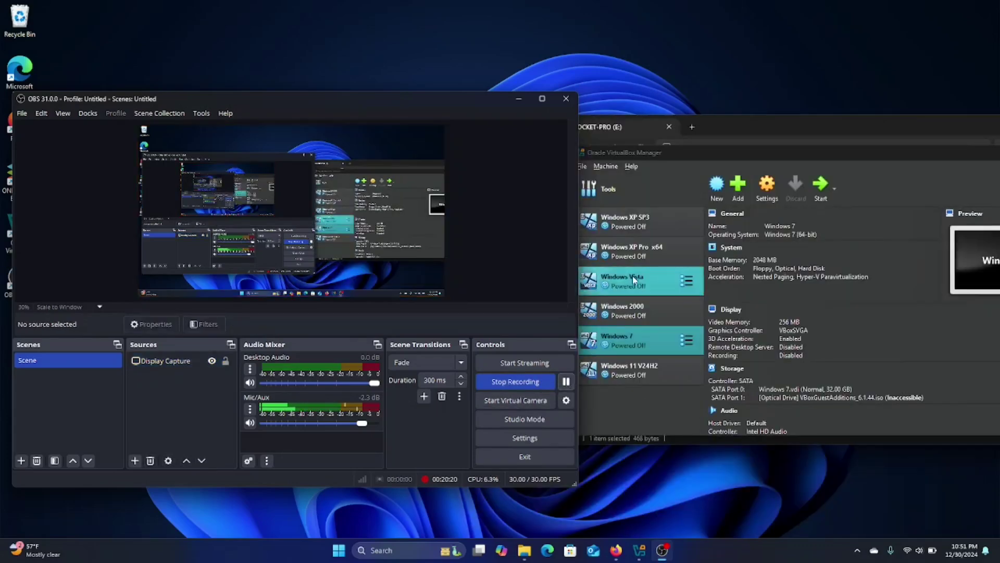
# Select the Windows Vista virtual machine in Oracle VirtualBox Manager and start it
pyautogui.click(646, 277)
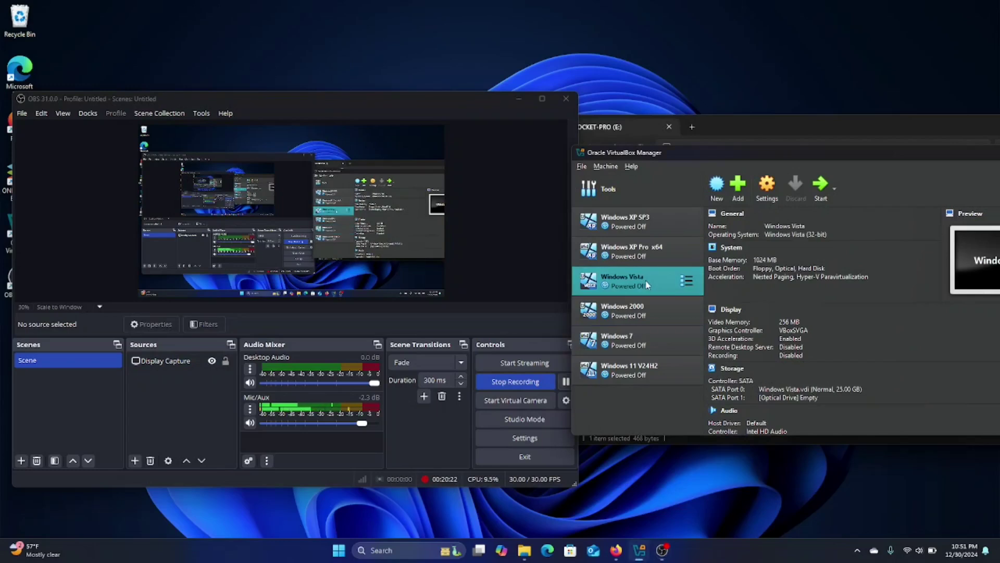
pyautogui.click(821, 185)
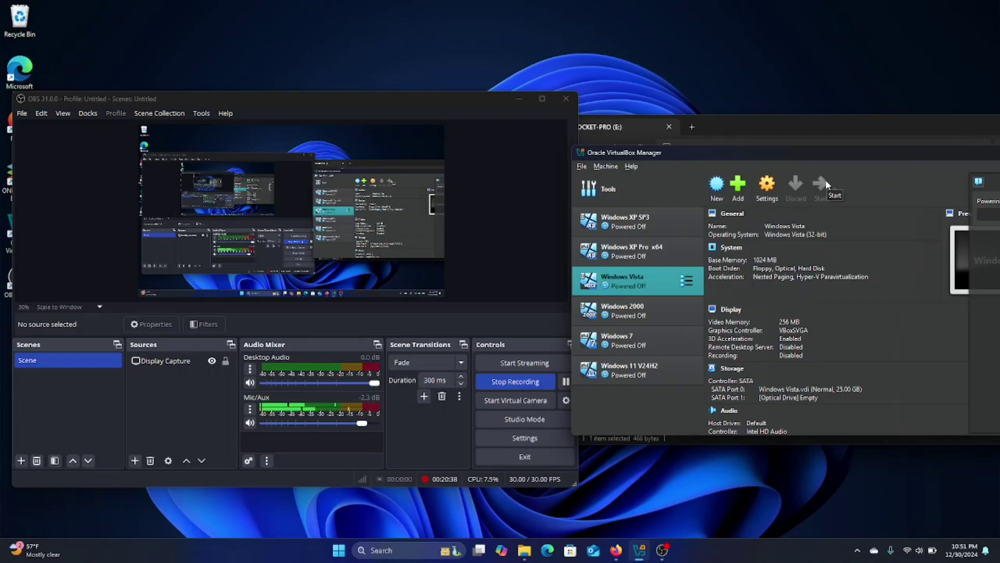
pyautogui.click(825, 179)
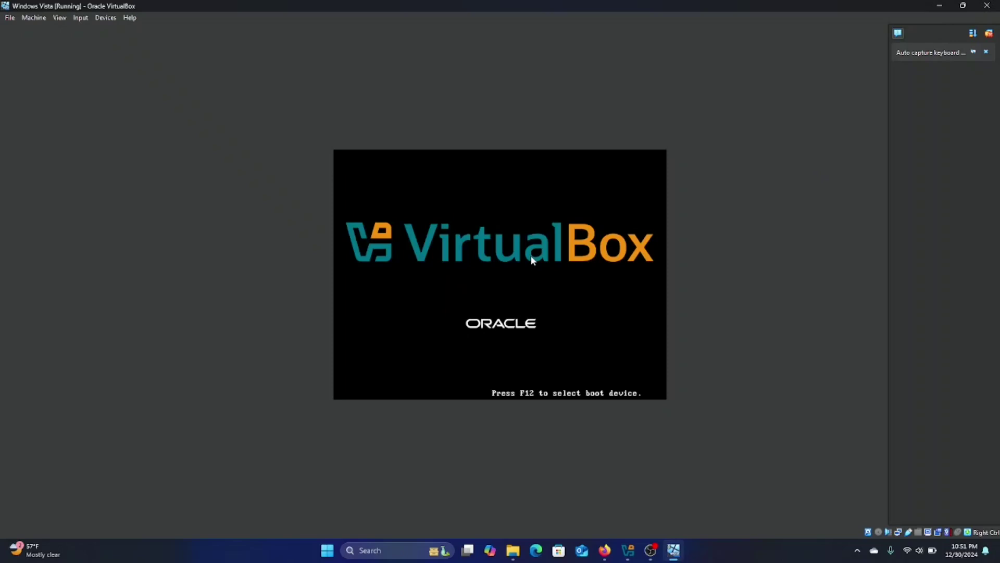
# Open Vista's boot options, submit them with the default /NOEXECUTE=OPTIN, and dismiss the mouse integration and keyboard capture notifications
pyautogui.press('F10')
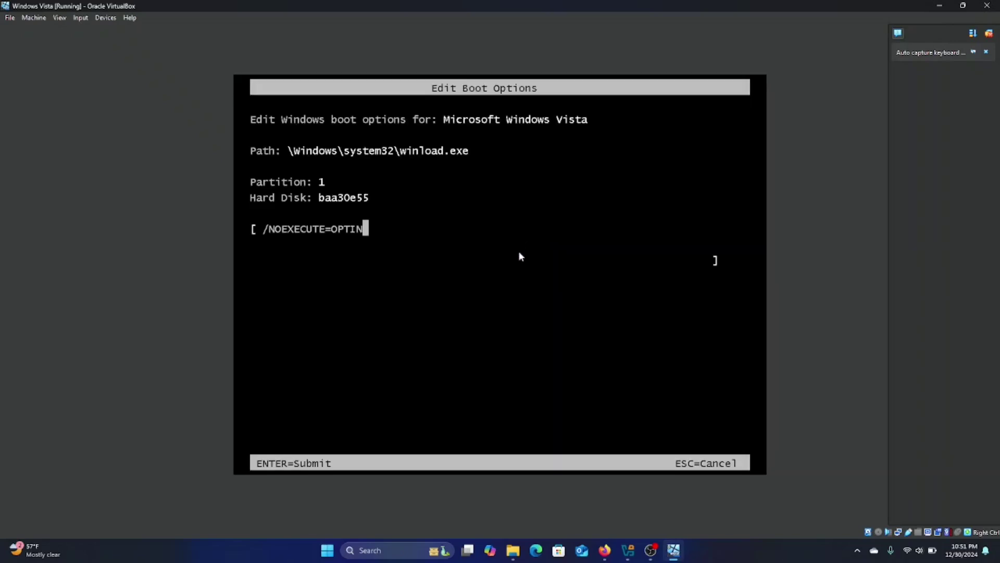
pyautogui.press('Return')
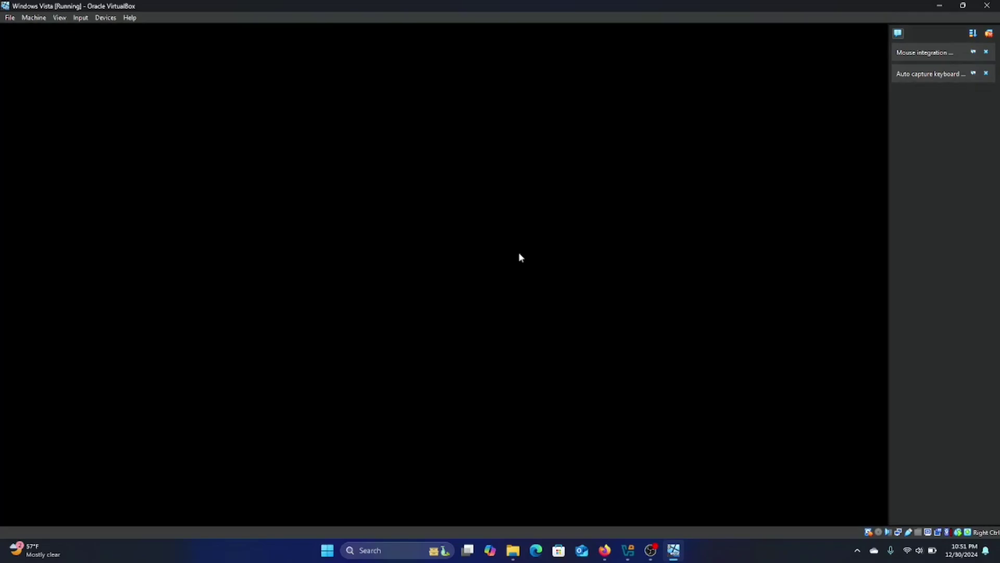
pyautogui.click(986, 51)
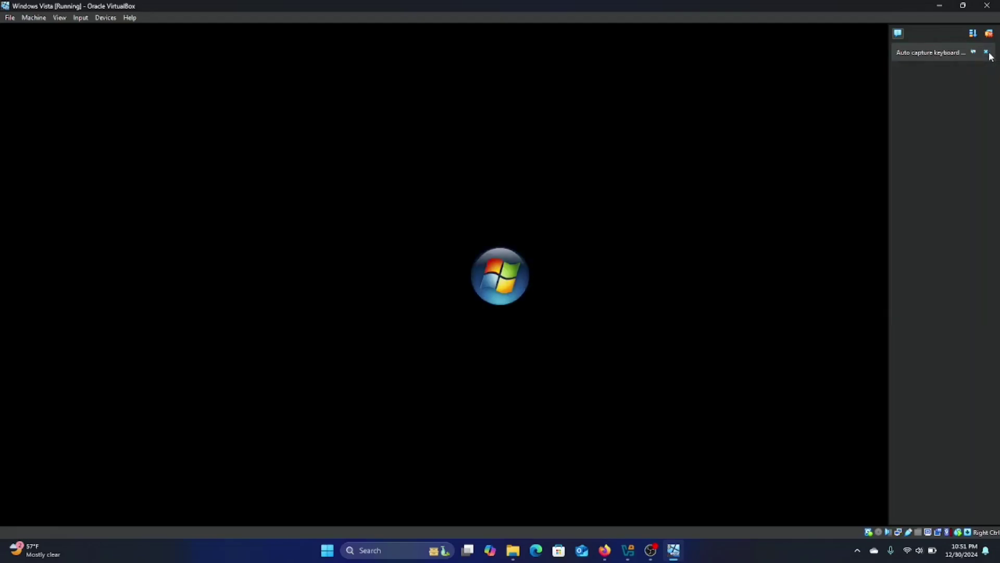
pyautogui.click(986, 52)
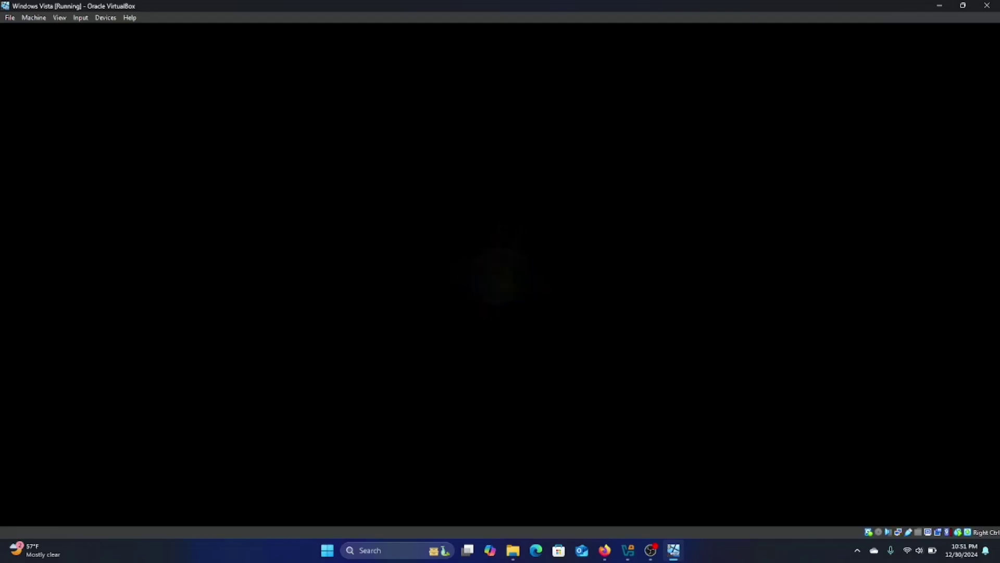
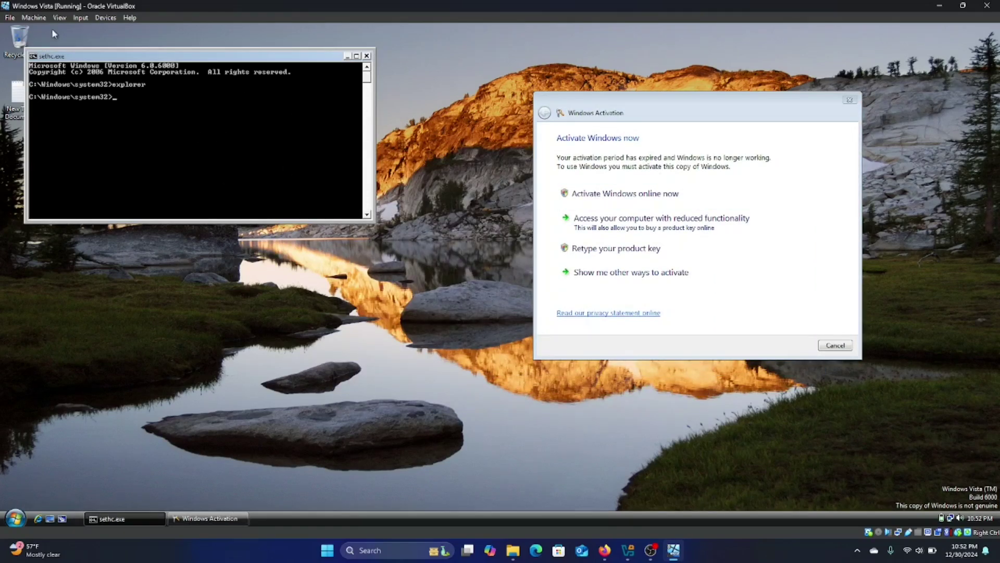
# Set the Vista virtual machine's network Adapter 1 to Not attached and apply the settings
pyautogui.click(106, 17)
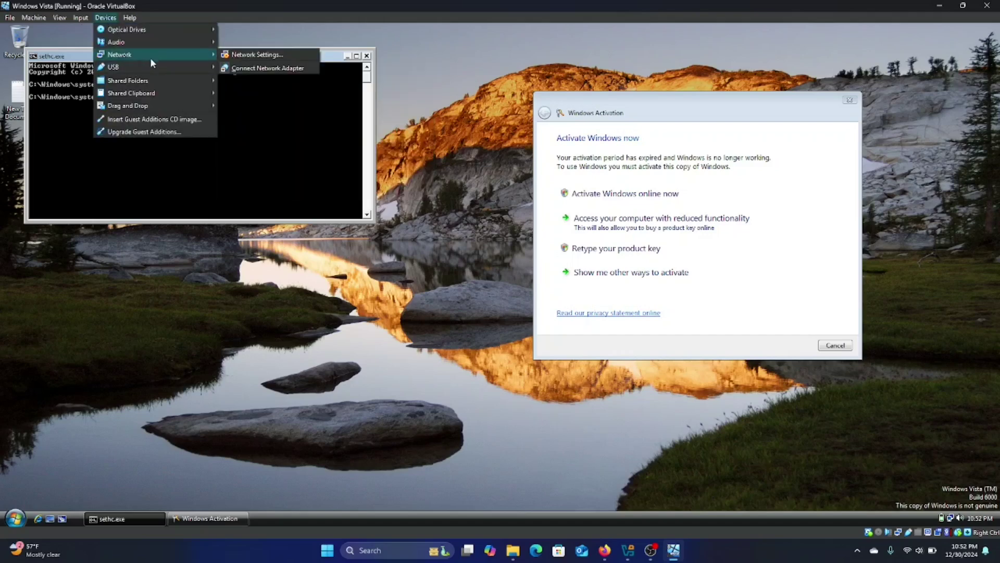
pyautogui.moveTo(171, 54)
pyautogui.click(281, 54)
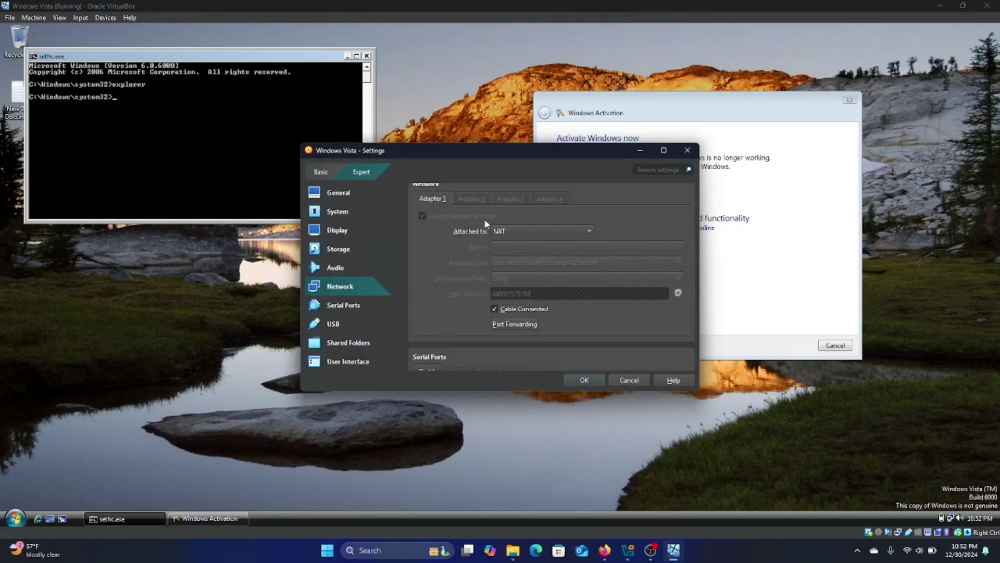
pyautogui.click(501, 231)
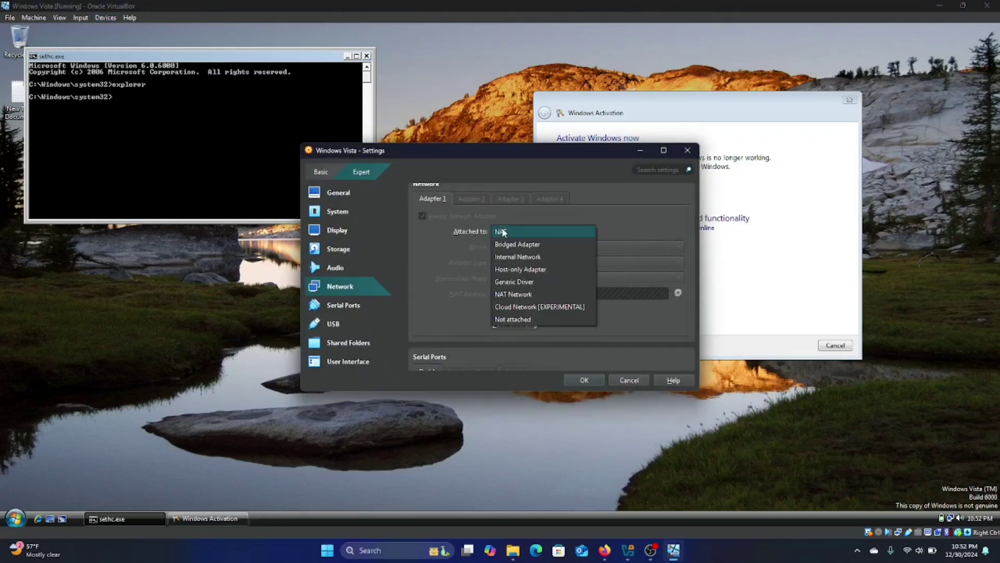
pyautogui.click(524, 319)
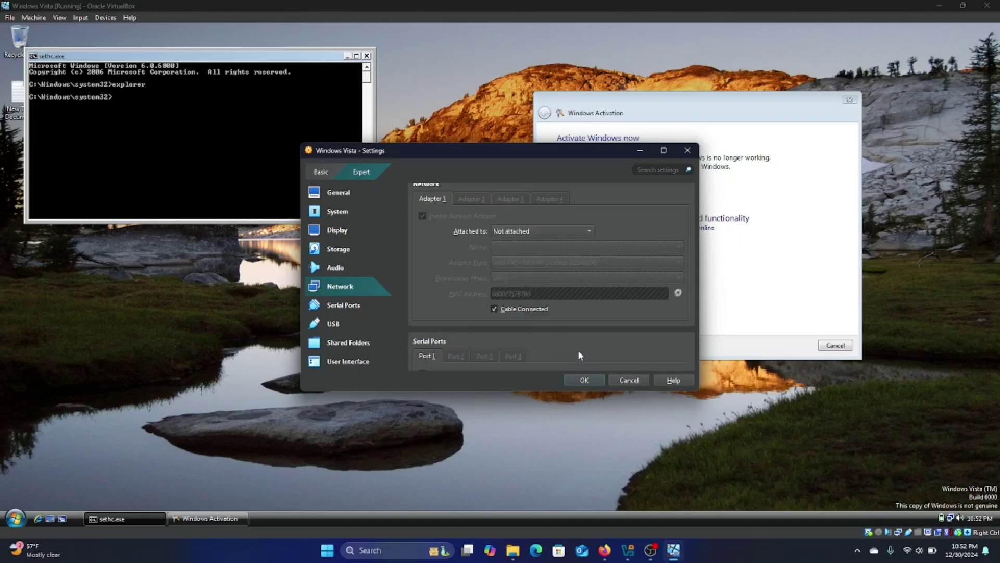
pyautogui.click(585, 378)
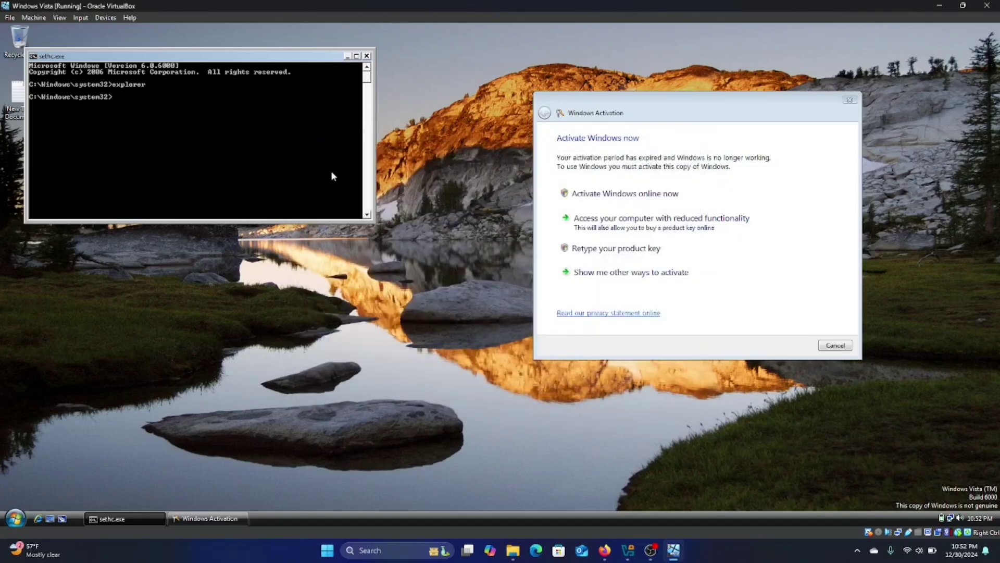
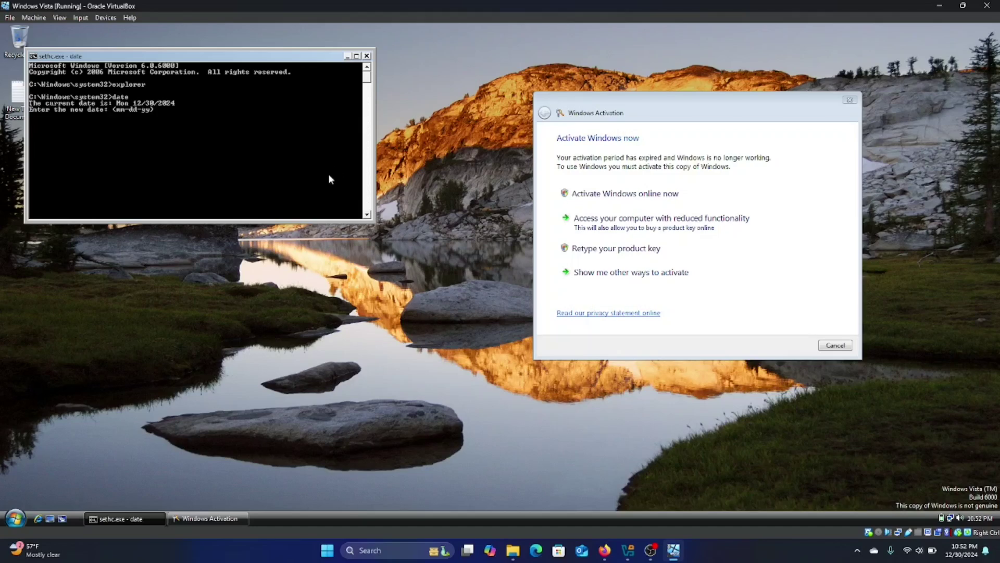
# Set the Vista system date to 1/1/2025 with the date command, using an administrator Command Prompt
pyautogui.write('/1/2024')
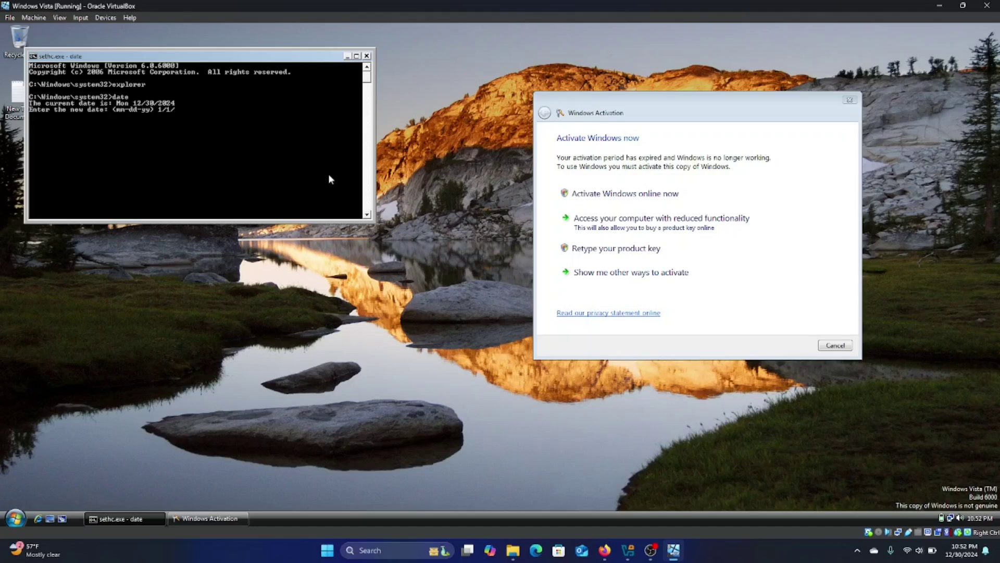
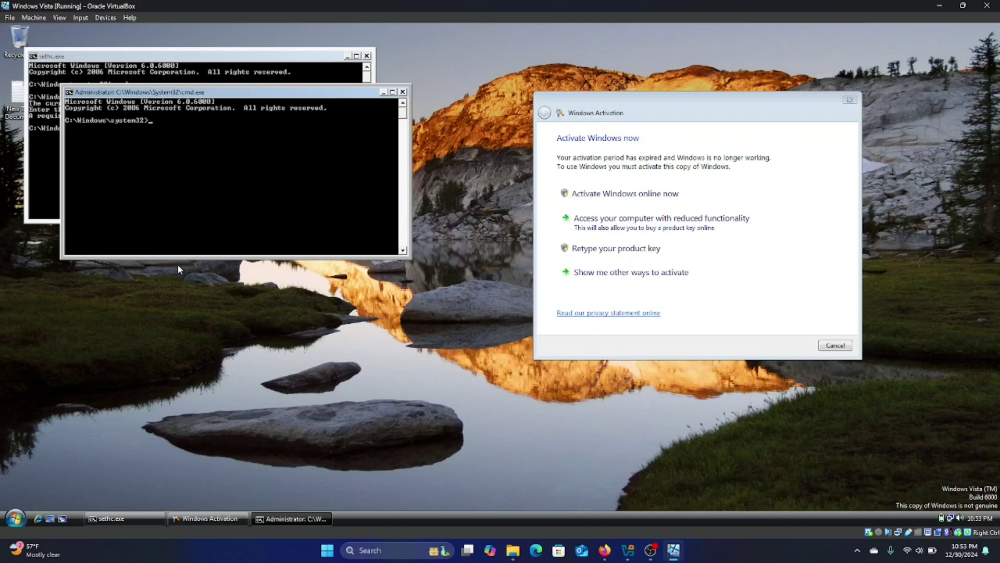
pyautogui.write('date')
pyautogui.press('Return')
pyautogui.write('1/1/2025')
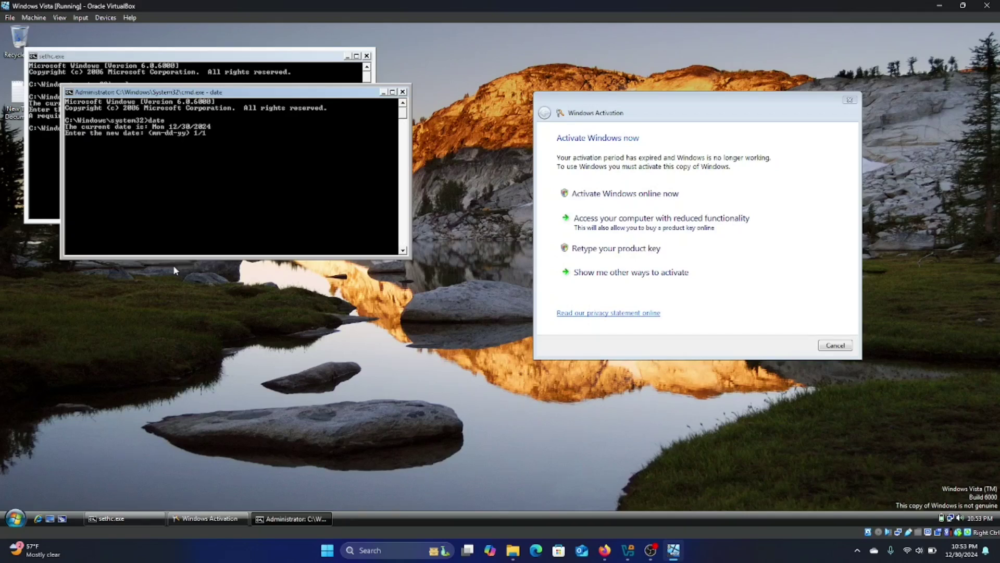
pyautogui.press('Return')
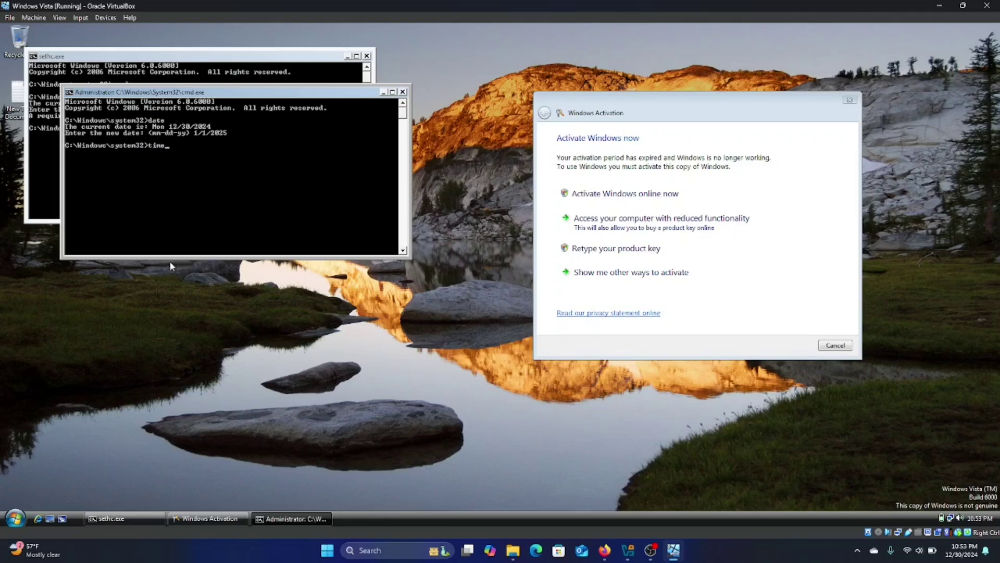
# Set the Vista system time to 00:00:00 with the time command
pyautogui.press('Return')
pyautogui.write('00:')
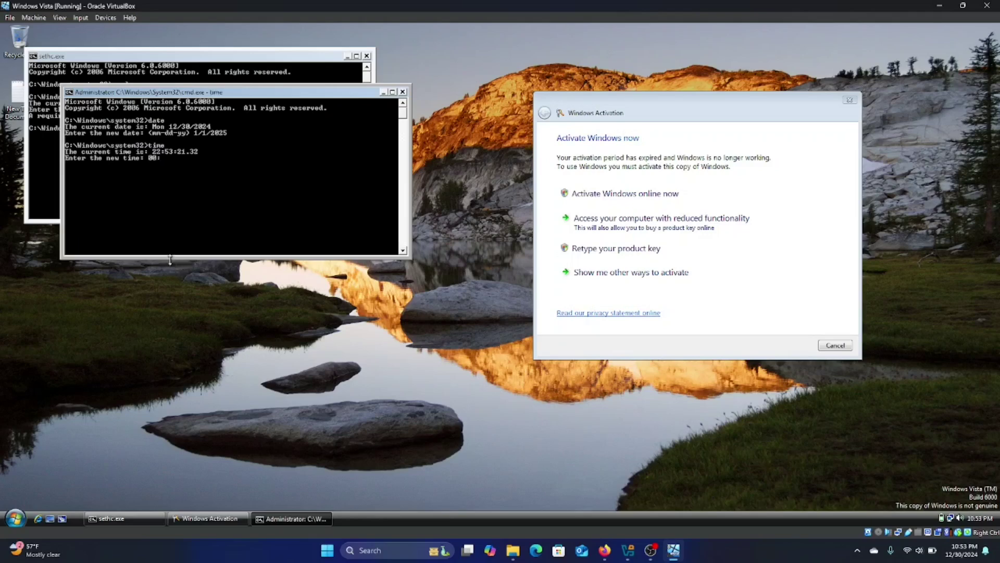
pyautogui.write('00:00')
pyautogui.press('Return')
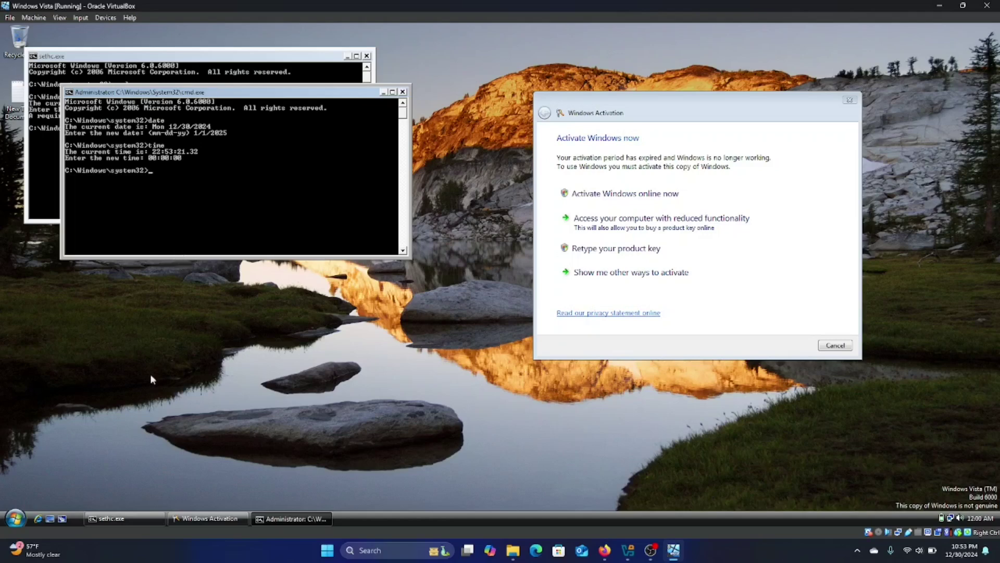
# Restart the Vista virtual machine, append /year=1601 to its Windows boot options, and boot with them
pyautogui.click(16, 518)
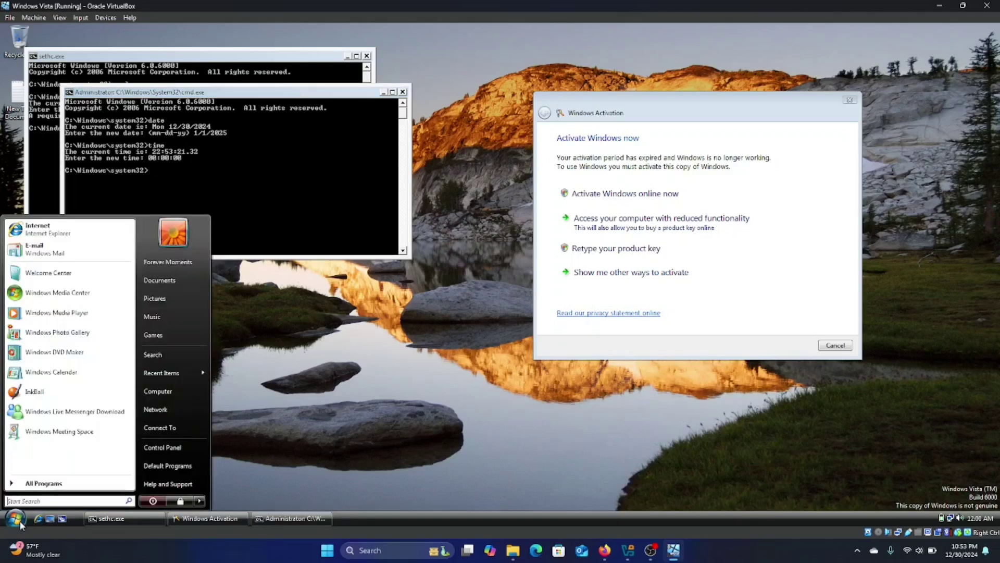
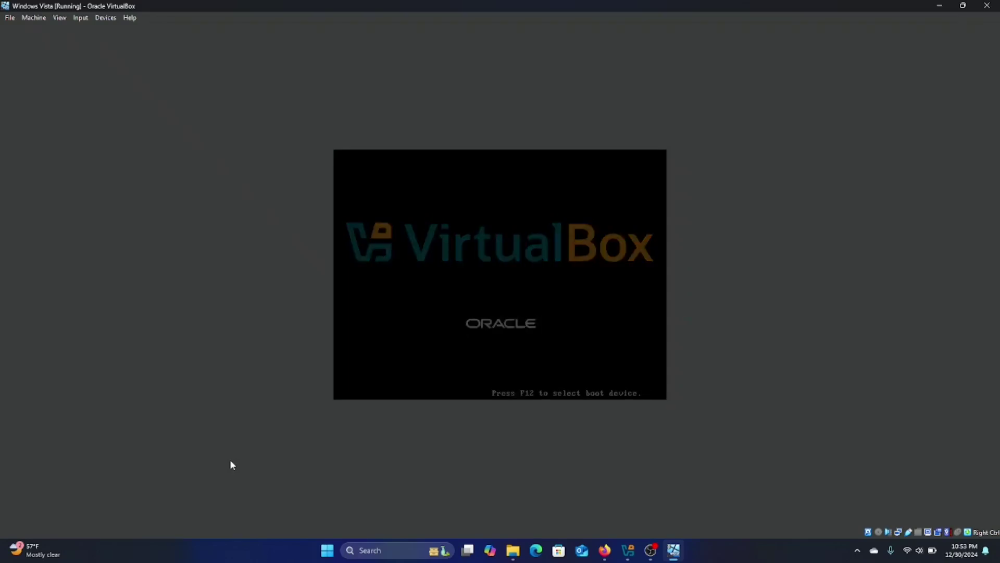
pyautogui.press('F10')
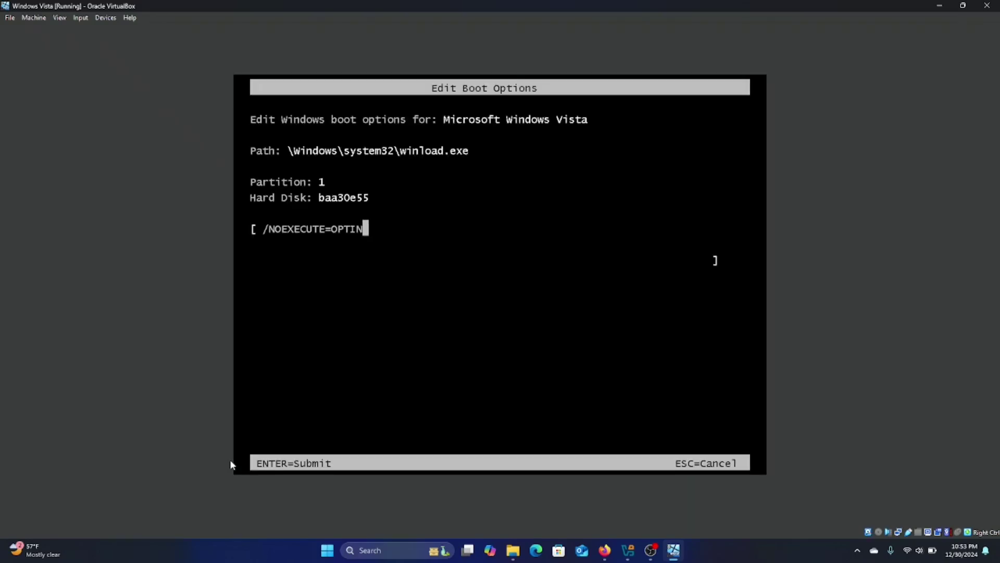
pyautogui.write('/year')
pyautogui.press('BackSpace')
pyautogui.write('=160')
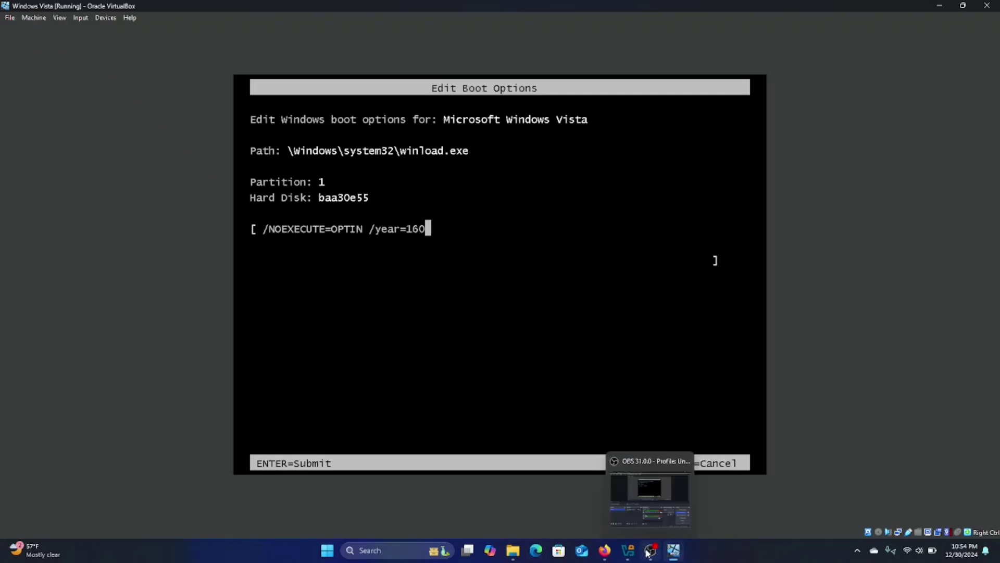
pyautogui.click(649, 550)
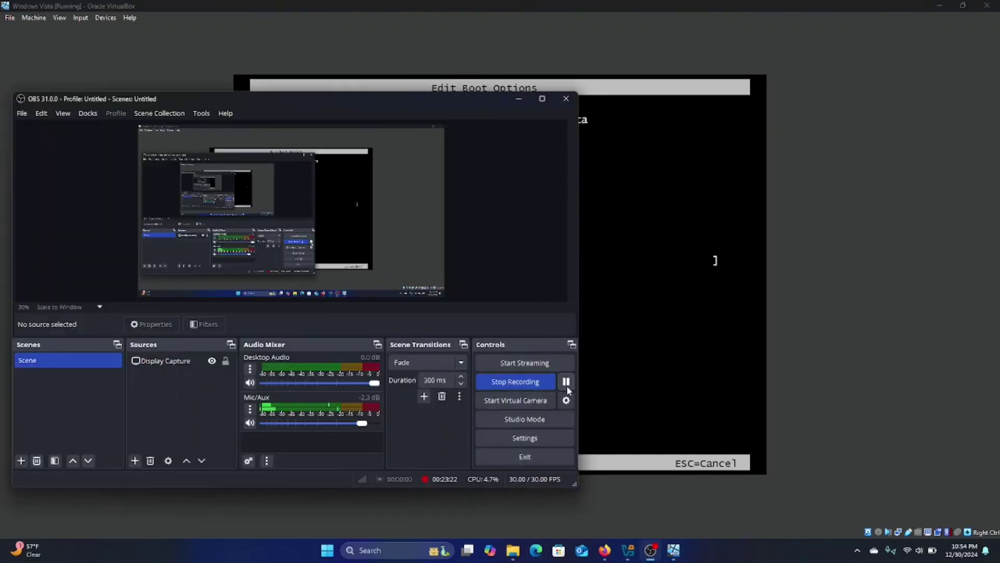
pyautogui.click(638, 380)
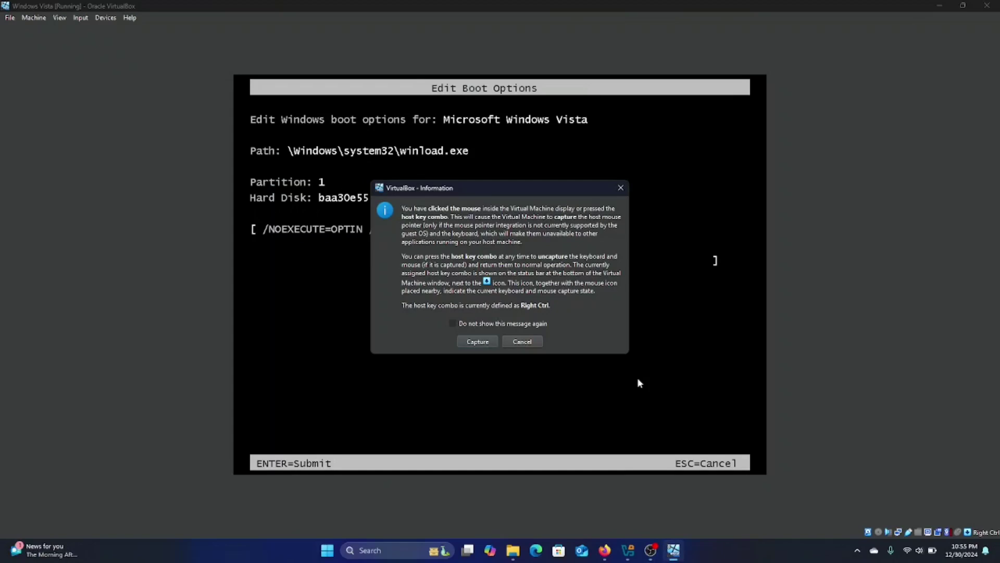
pyautogui.click(458, 344)
pyautogui.write('1601')
pyautogui.press('Return')
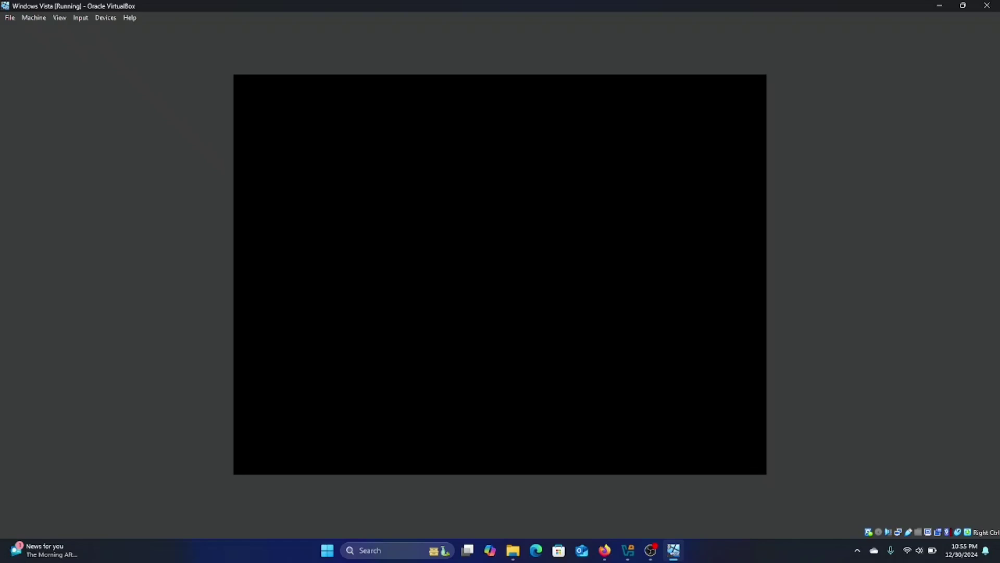
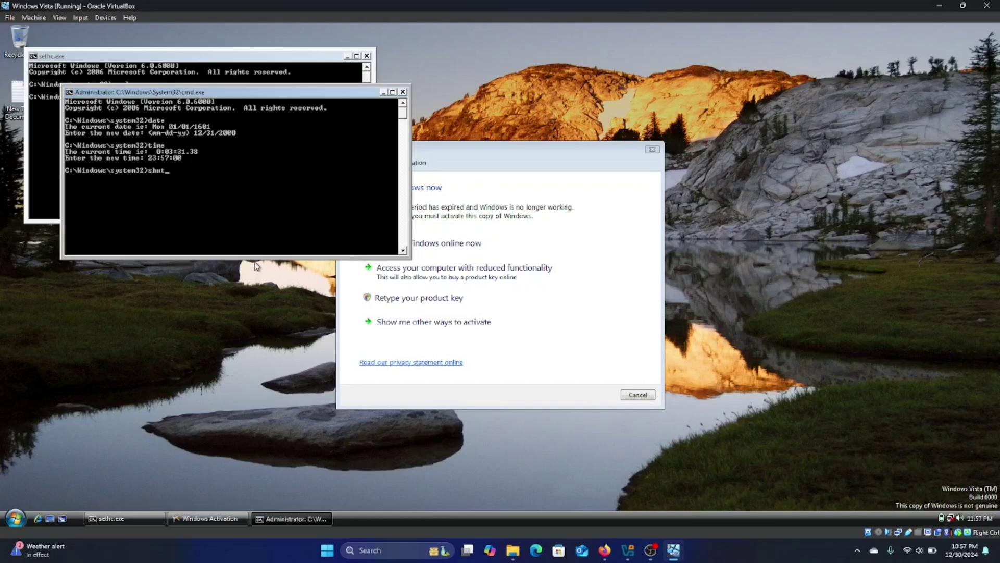
# Restart the Vista virtual machine with the shutdown command, append /year=9999 to its Windows boot options, and boot with them
pyautogui.press('BackSpace')
pyautogui.write('-t 0')
pyautogui.press('Return')
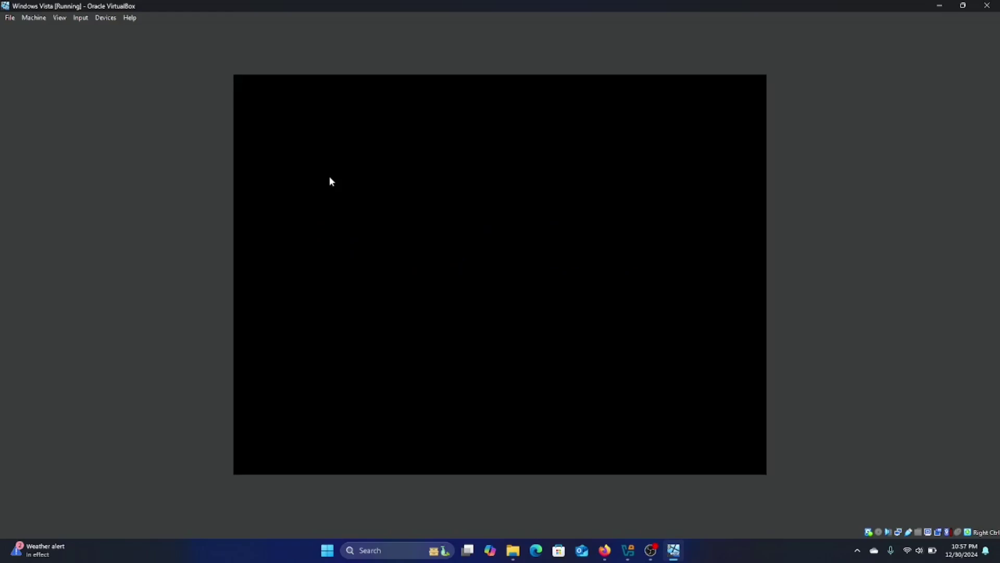
pyautogui.press('F10')
pyautogui.write('/year')
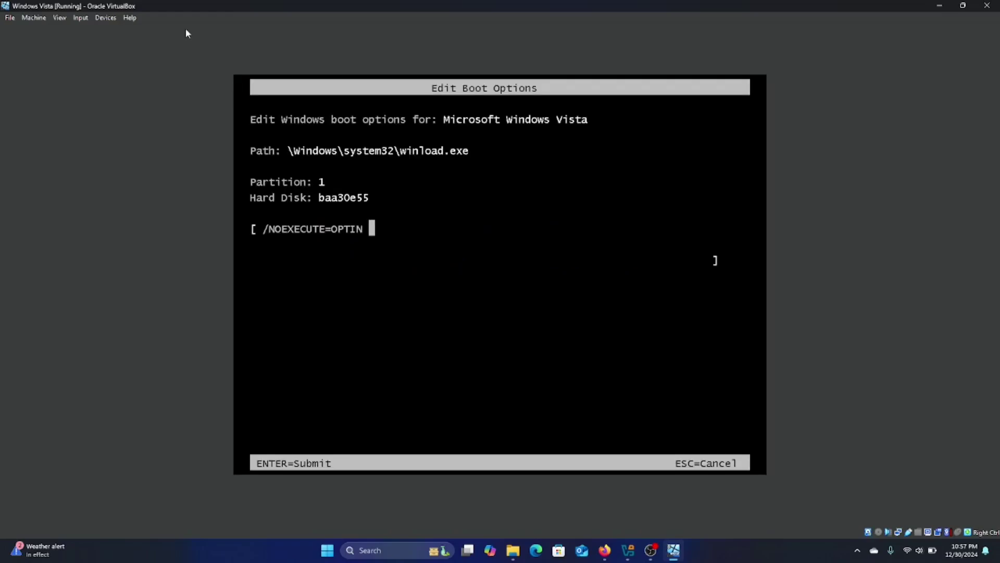
pyautogui.write('=9999')
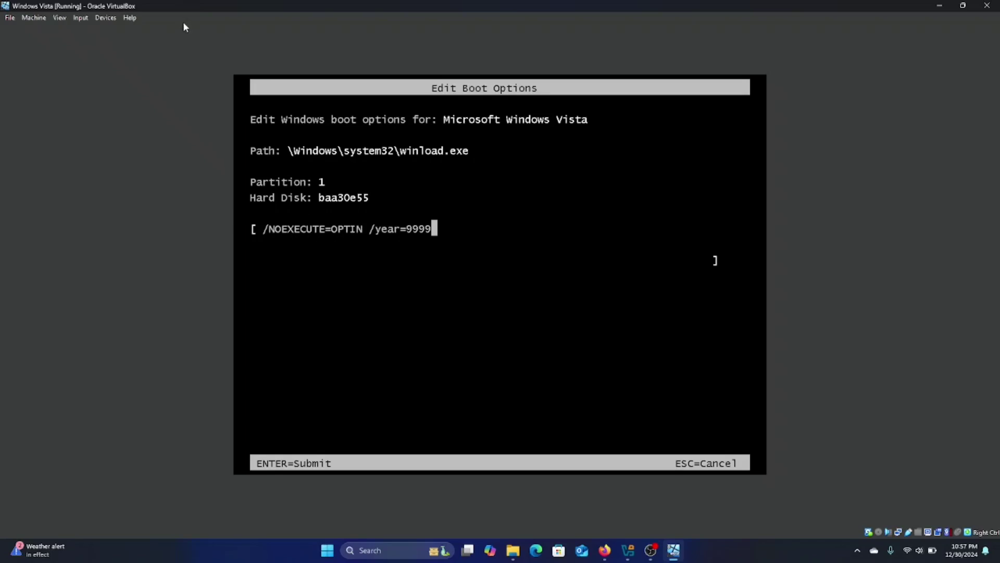
pyautogui.press('Return')
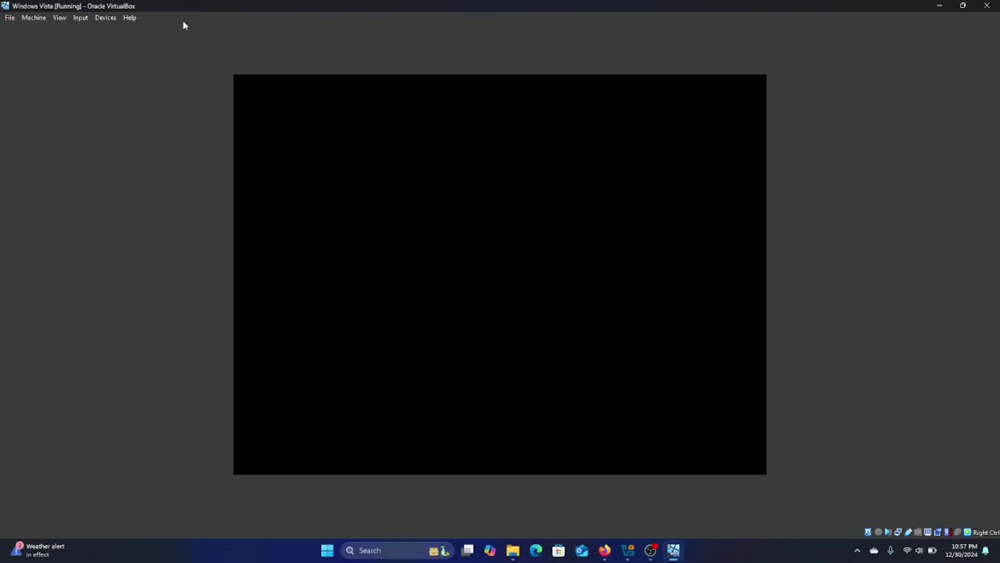
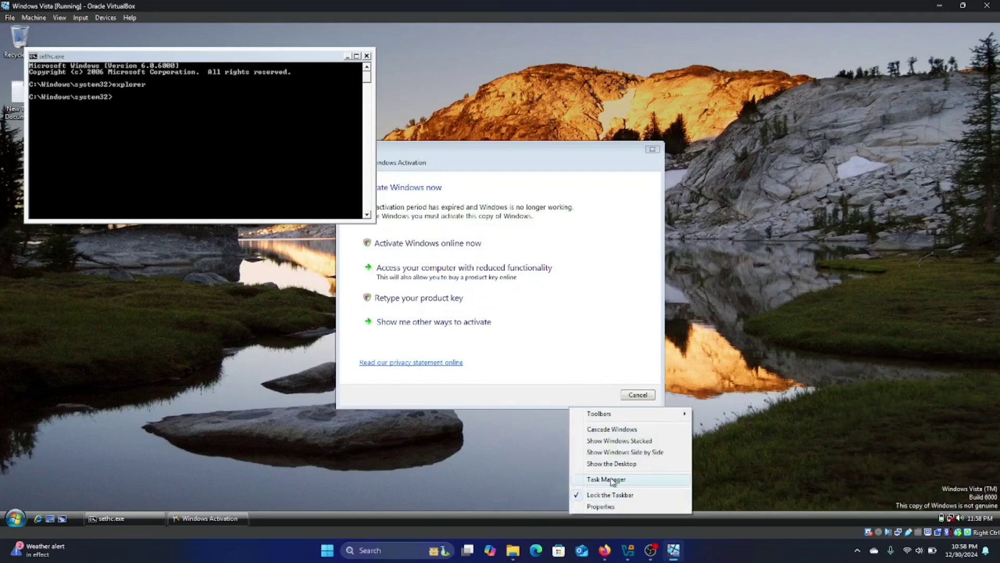
# Open Vista's Task Manager and review its processes, services, performance graphs and version information
pyautogui.click(612, 479)
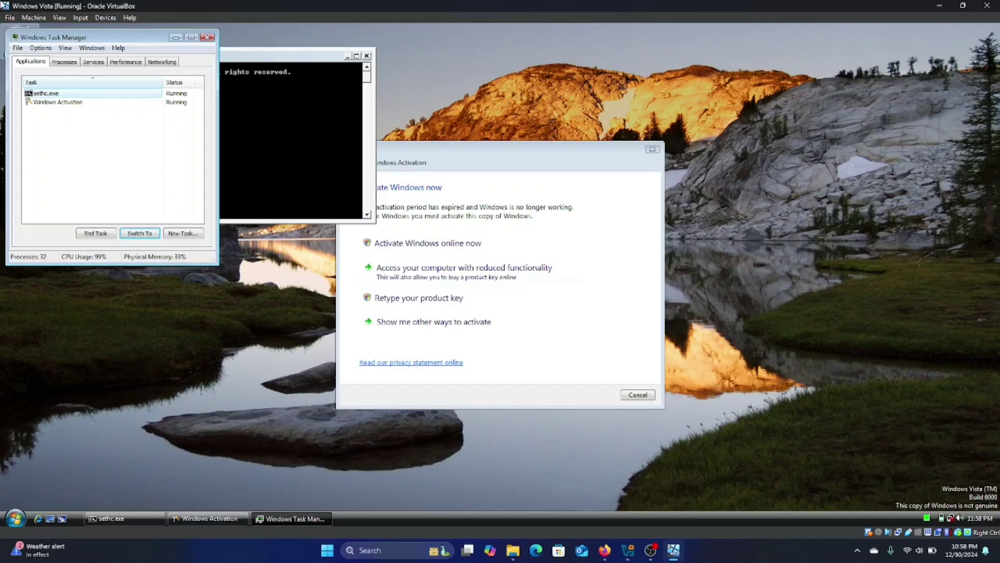
pyautogui.click(59, 62)
pyautogui.click(87, 63)
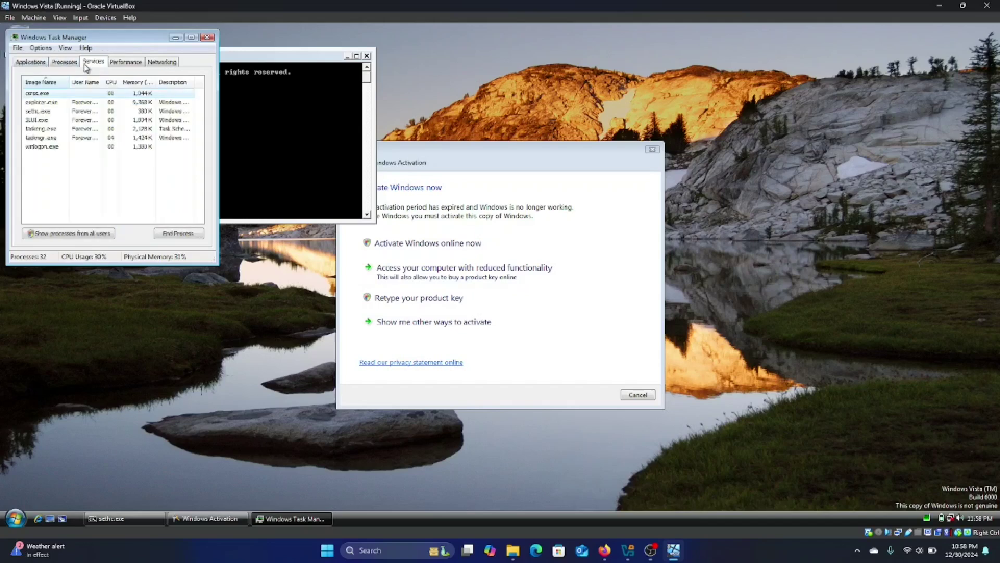
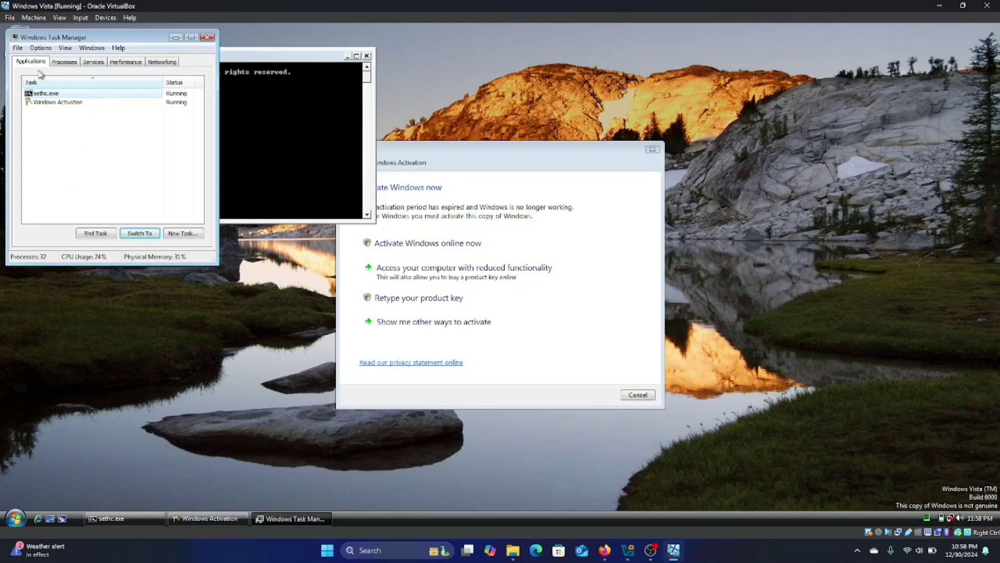
pyautogui.click(128, 61)
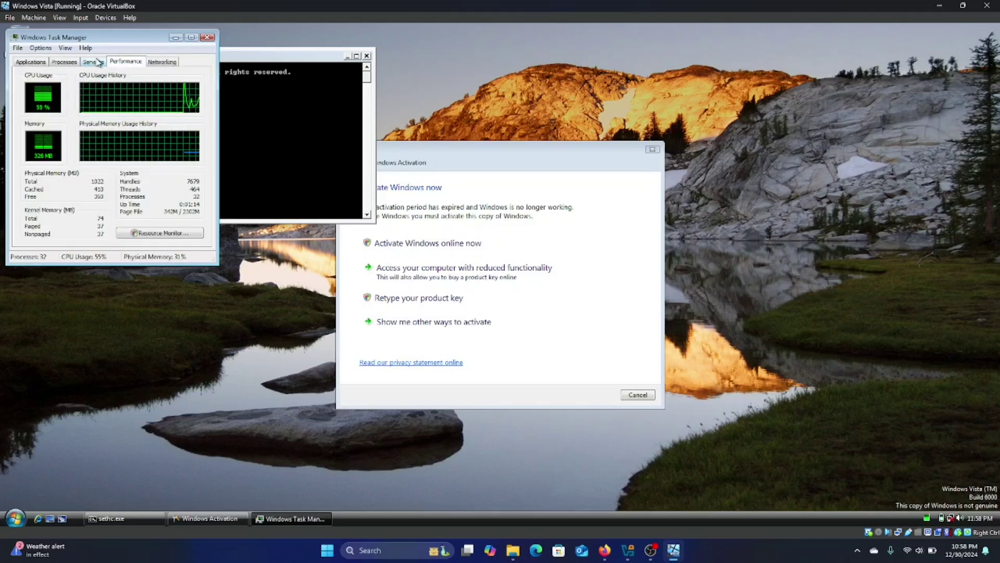
pyautogui.click(86, 47)
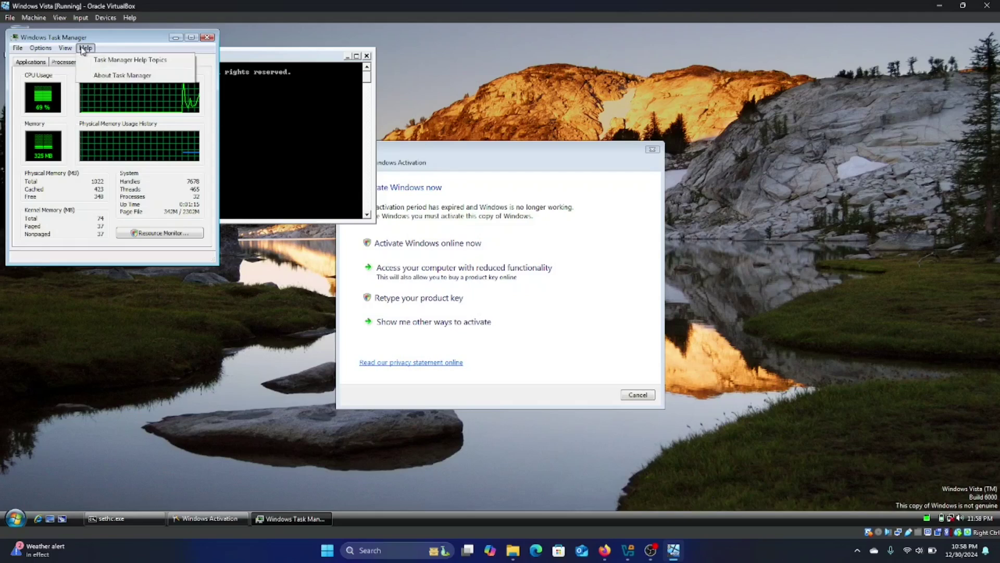
pyautogui.click(96, 76)
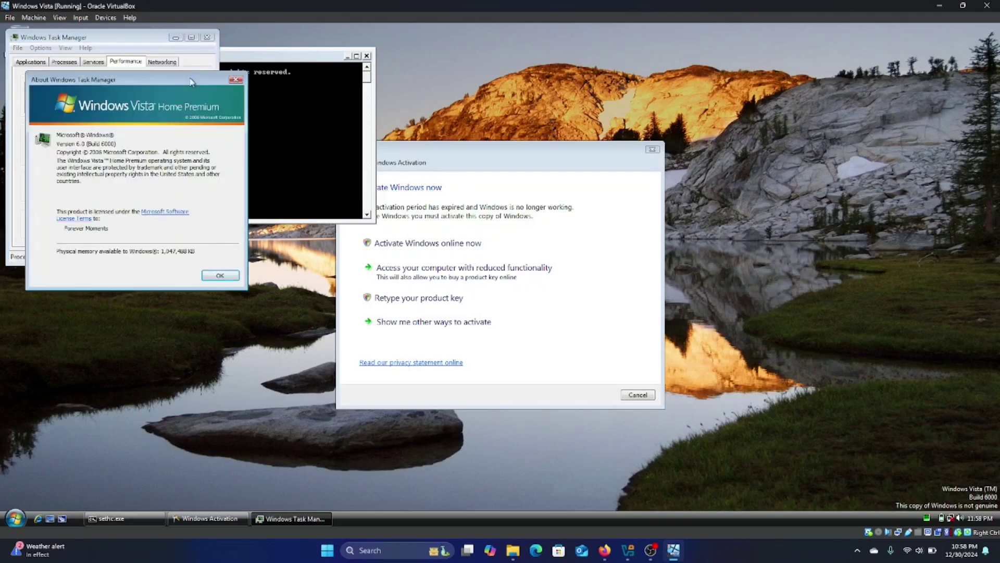
pyautogui.click(236, 79)
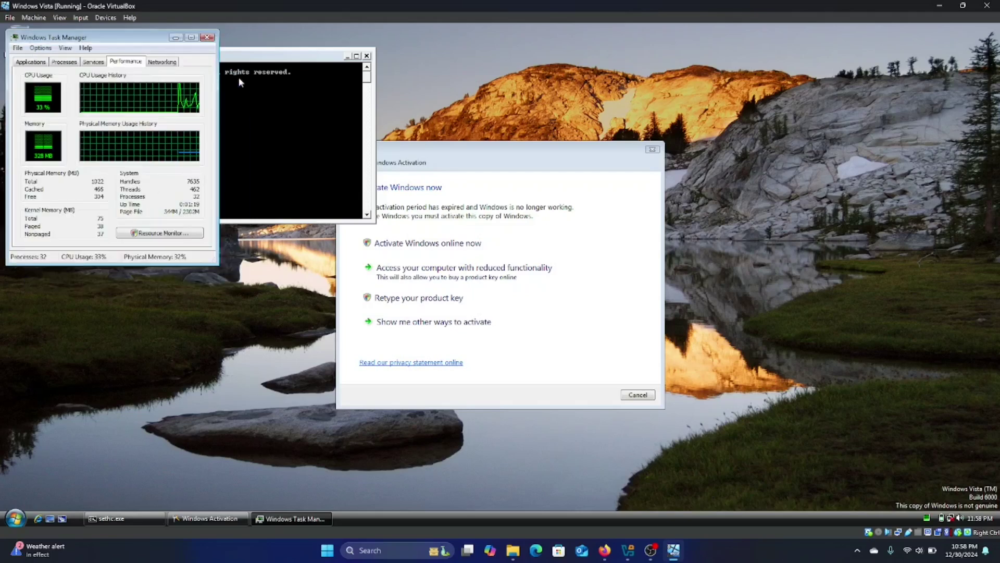
# Open Resource Monitor from Task Manager's performance view, granting it permission to run
pyautogui.click(170, 238)
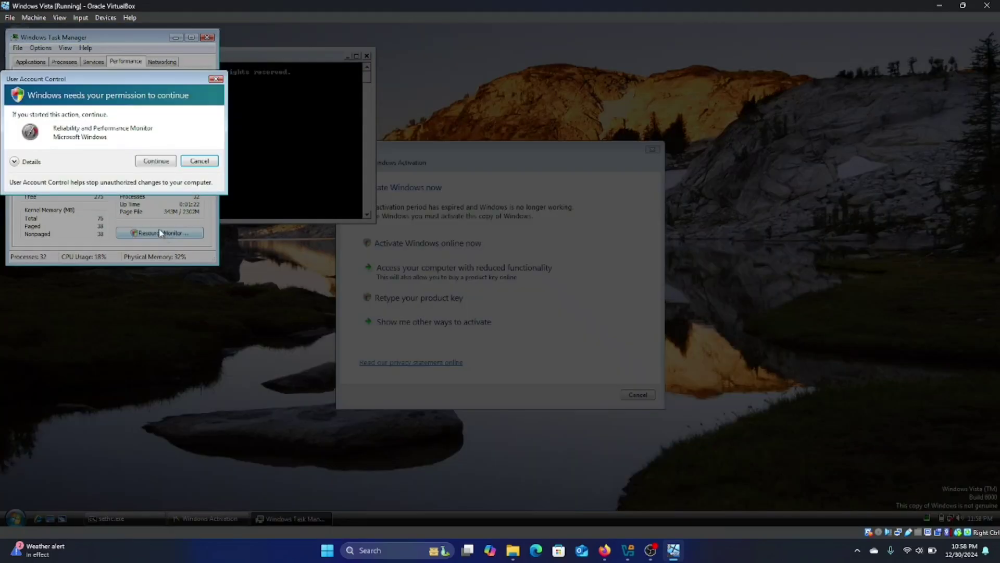
pyautogui.click(155, 162)
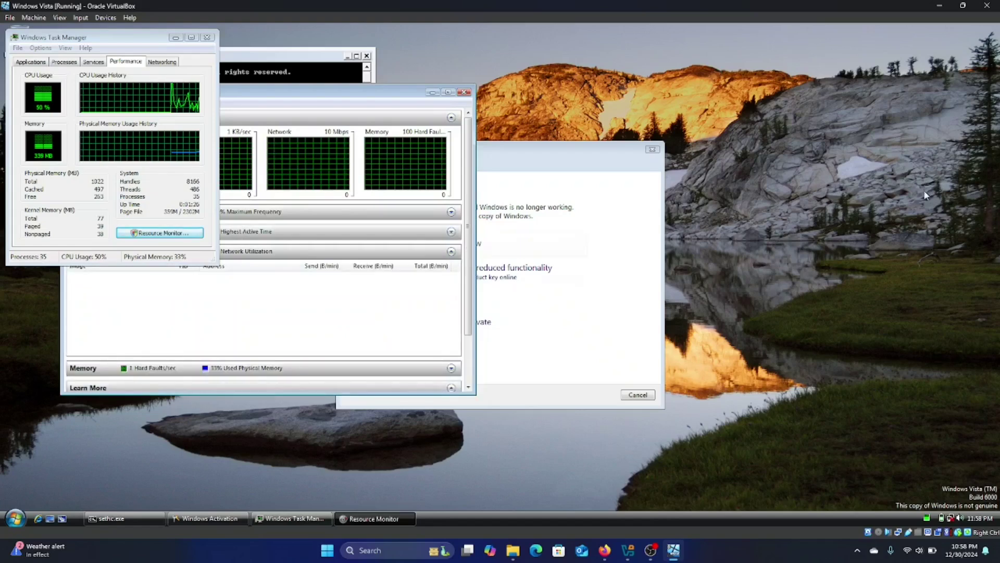
pyautogui.rightClick(924, 220)
pyautogui.click(894, 240)
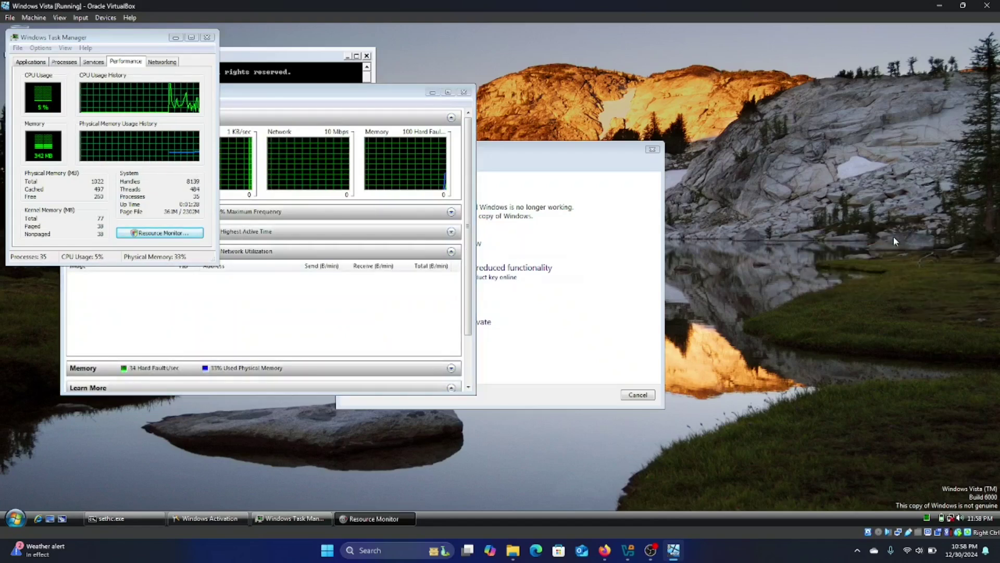
# View Vista's clock and calendar at the year rollover and check whether Task Manager and Resource Monitor respond
pyautogui.click(992, 518)
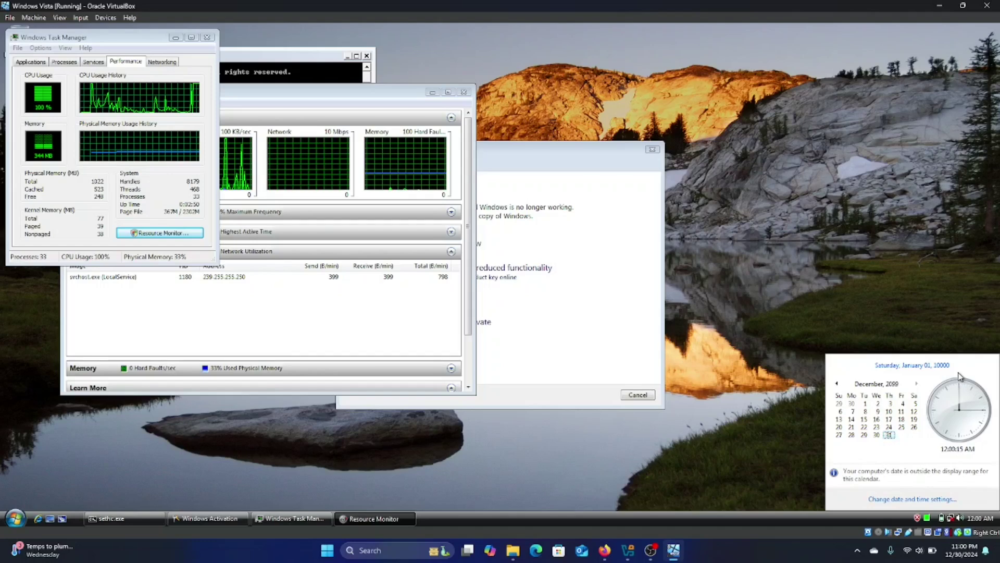
pyautogui.click(216, 114)
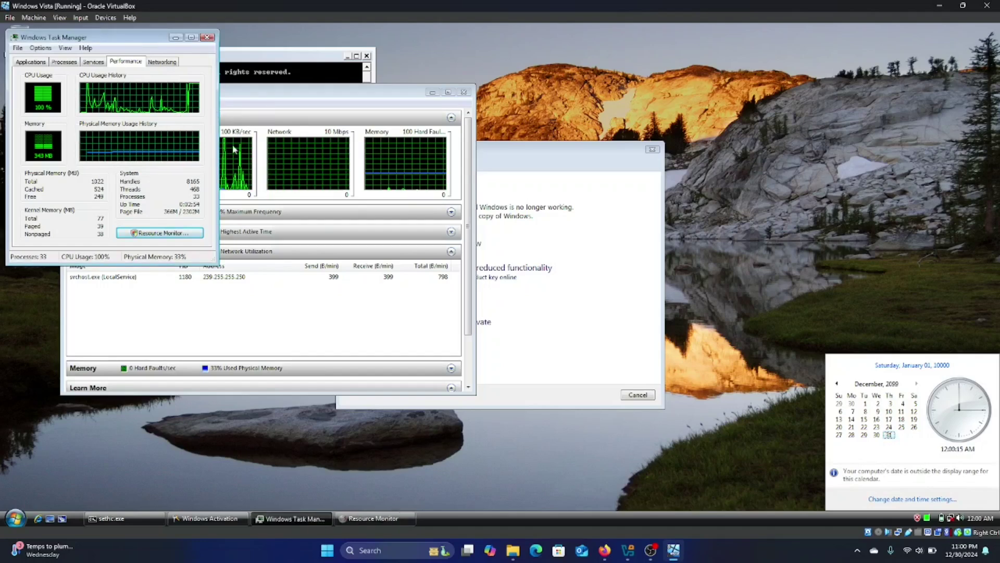
pyautogui.click(300, 96)
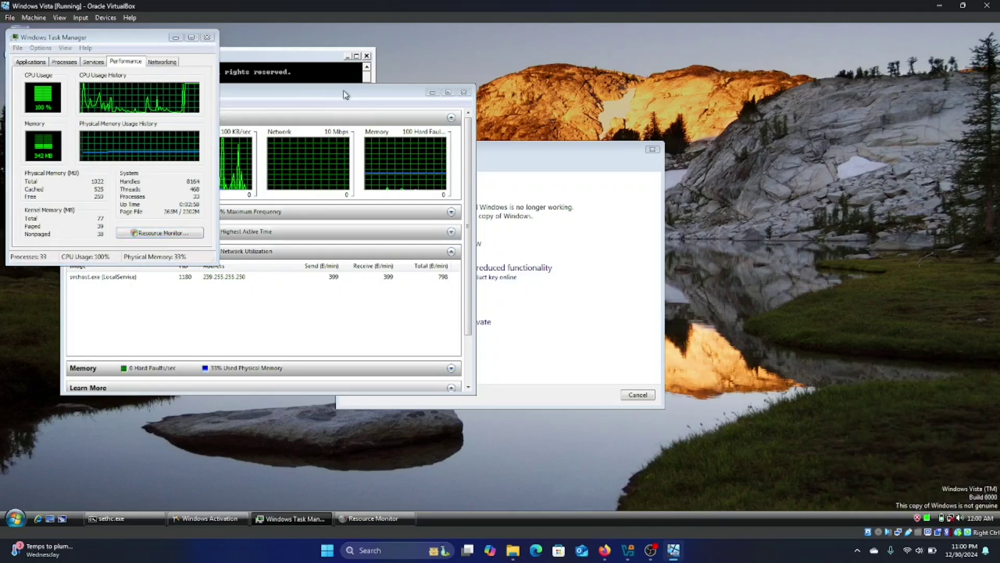
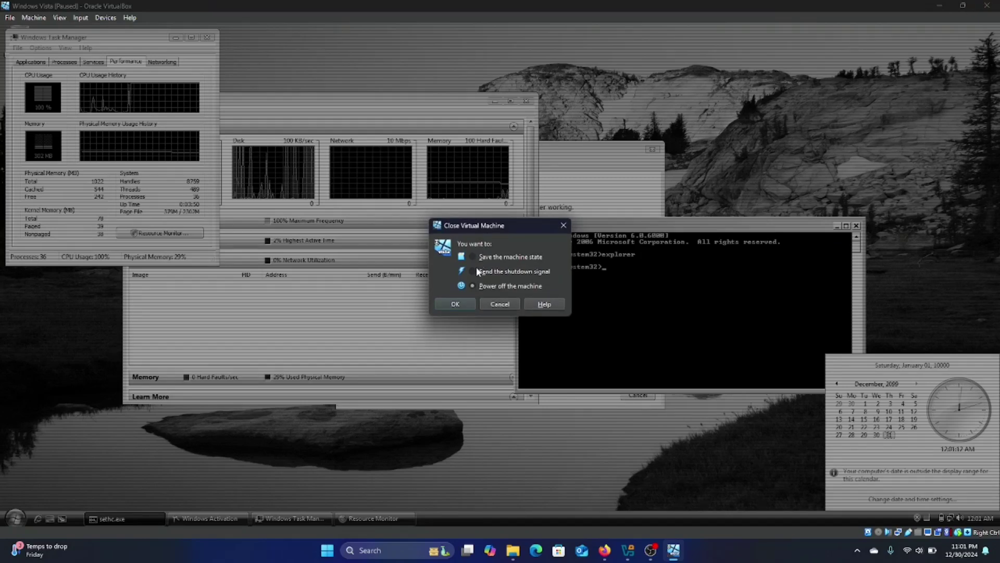
# Power off the Vista virtual machine, start Windows XP Pro x64, and dismiss its mouse and keyboard notifications
pyautogui.click(472, 301)
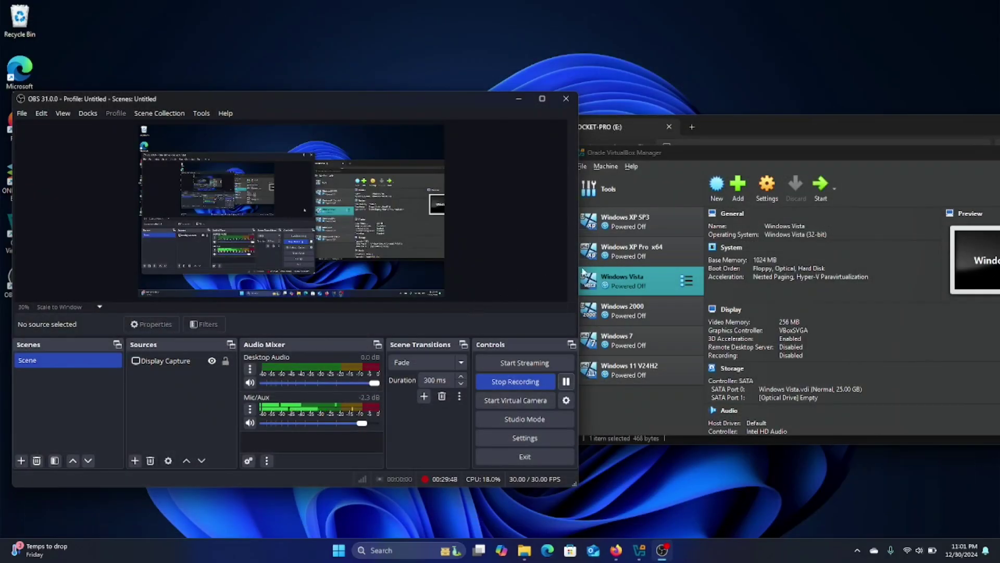
pyautogui.click(656, 250)
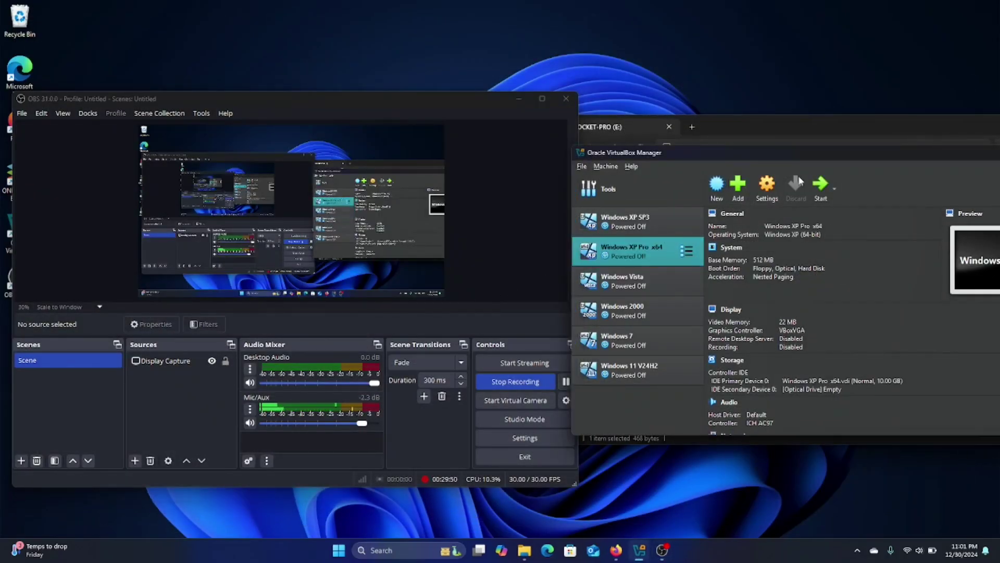
pyautogui.click(817, 188)
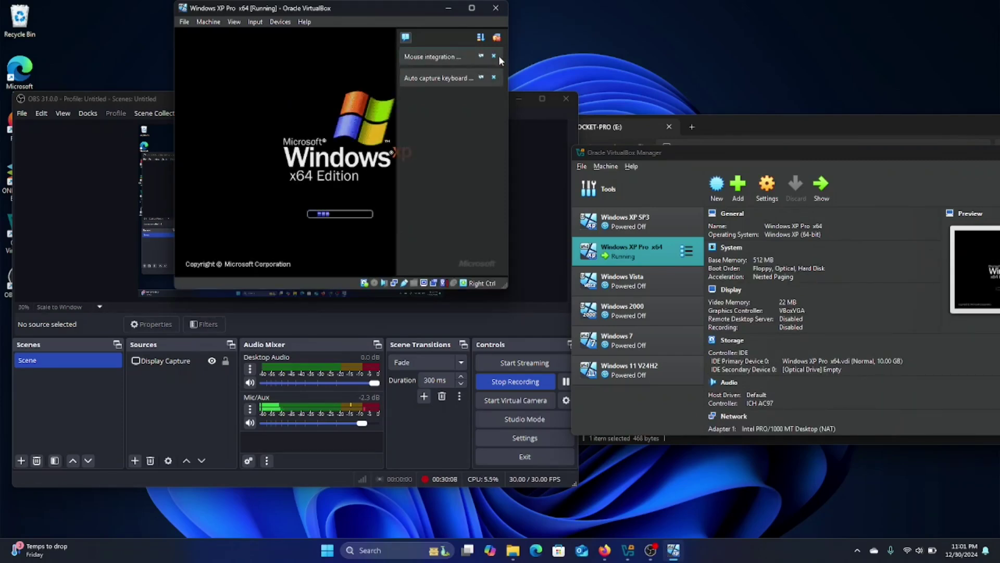
pyautogui.click(494, 56)
pyautogui.click(494, 55)
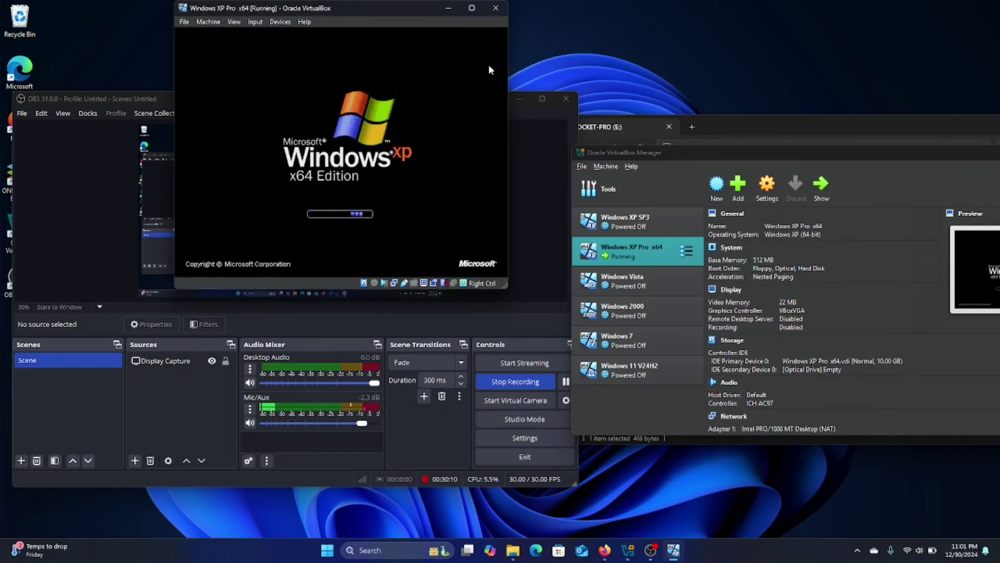
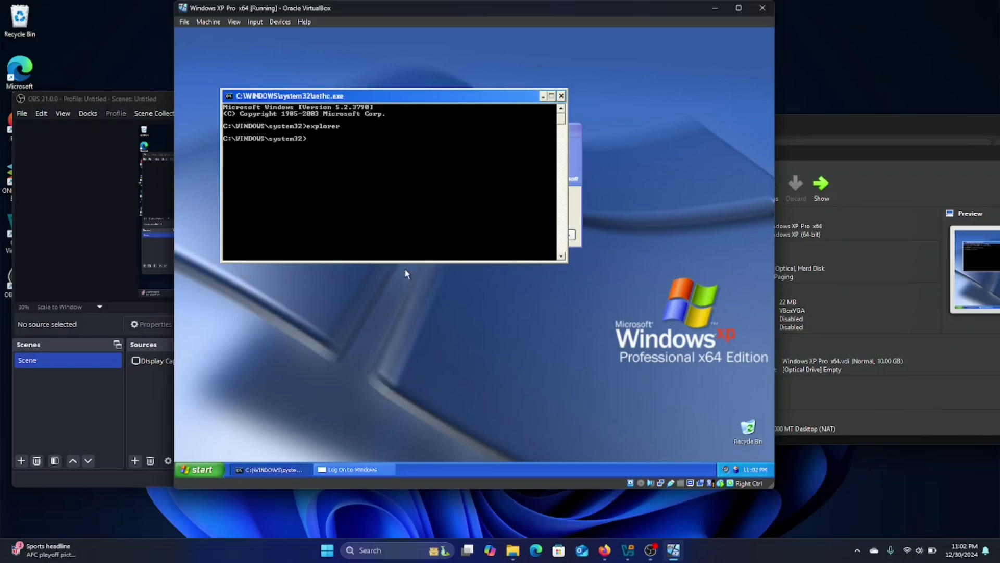
# Try to set the Windows XP system date to 1/1/2024 with the date command in the logon-screen Command Prompt
pyautogui.write('date')
pyautogui.press('Return')
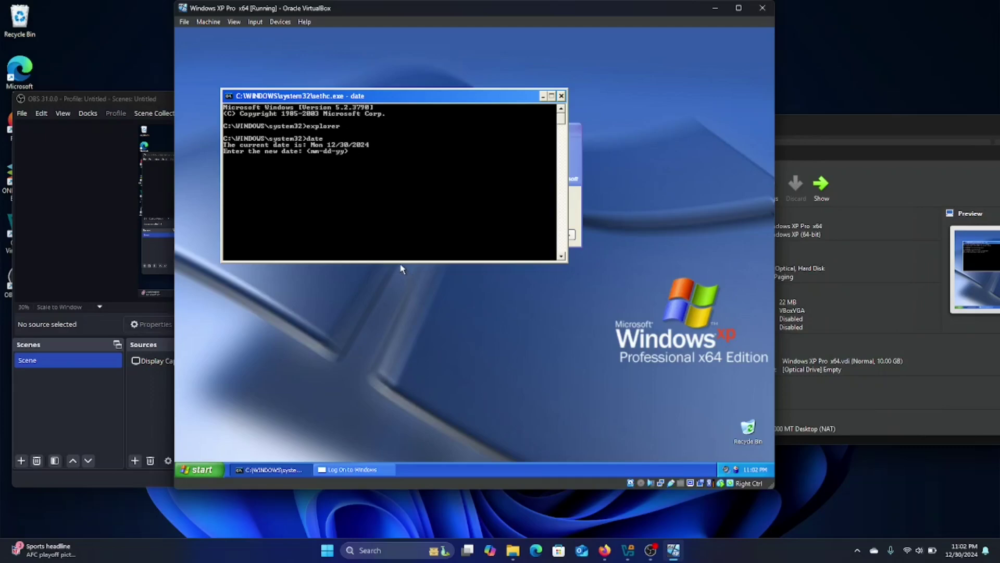
pyautogui.write('1/1/2024')
pyautogui.press('Return')
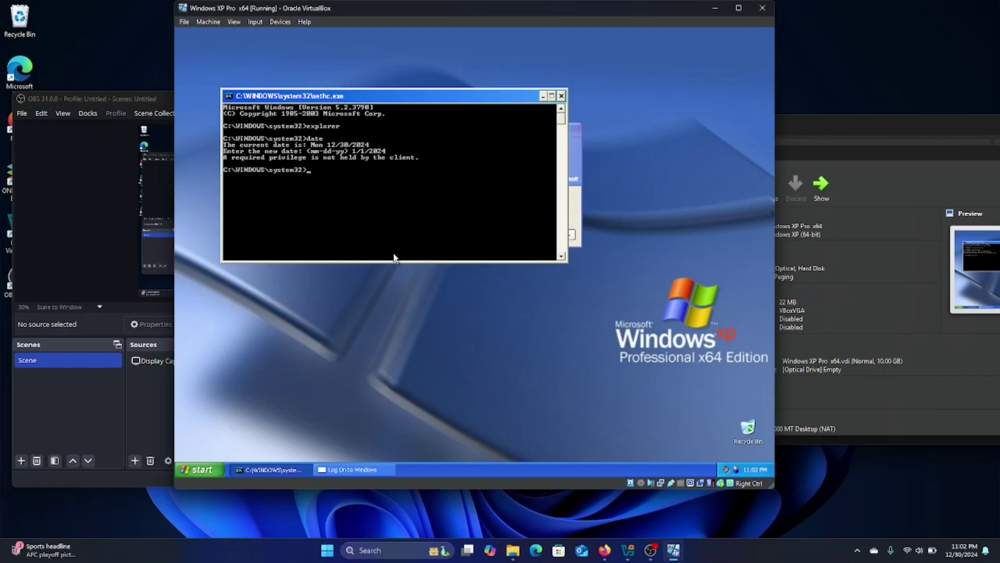
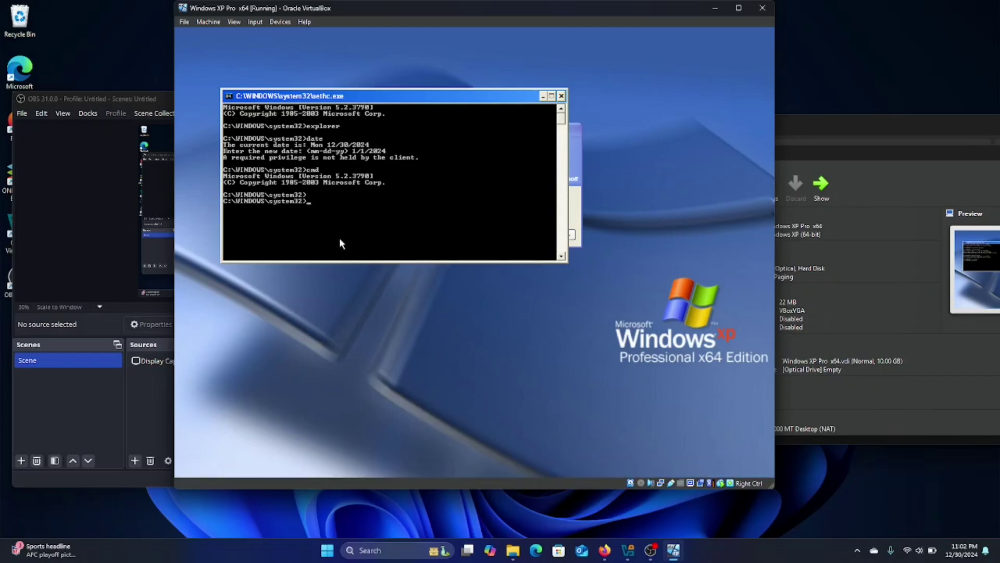
# Launch a nested cmd session and try again to set the Windows XP date to 1/1/2024
pyautogui.write('cmd')
pyautogui.press('Return')
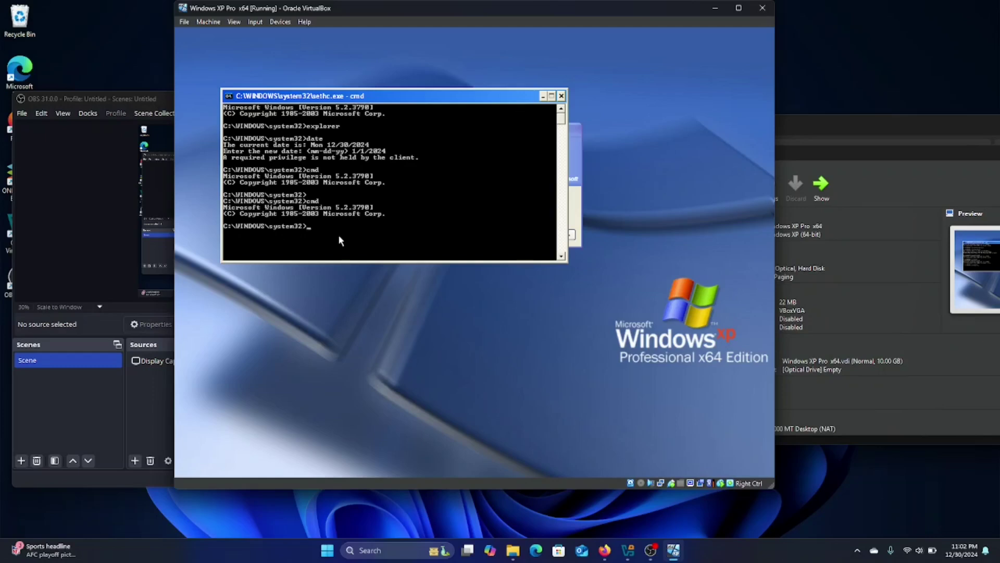
pyautogui.write('date')
pyautogui.press('Return')
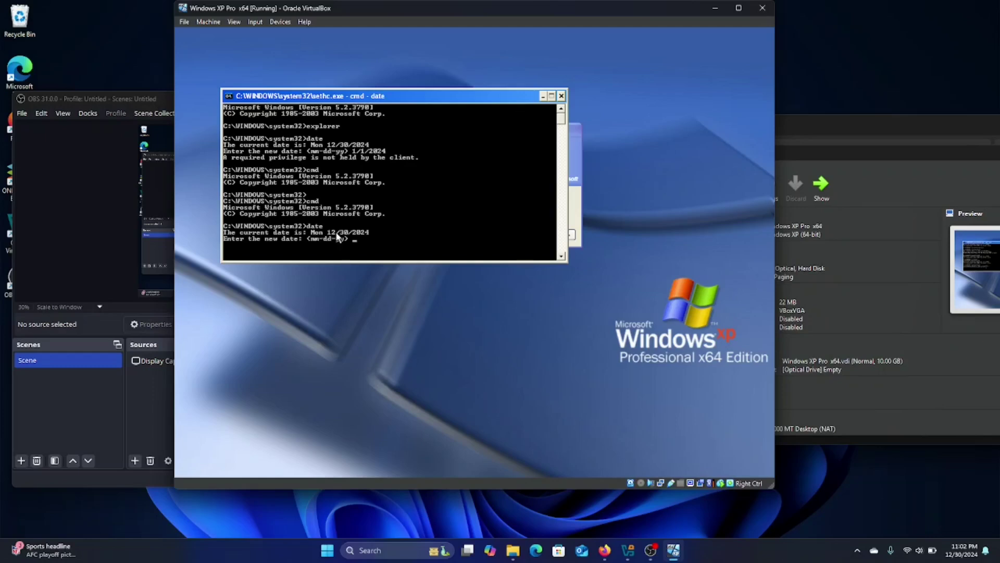
pyautogui.write('1/1/2024')
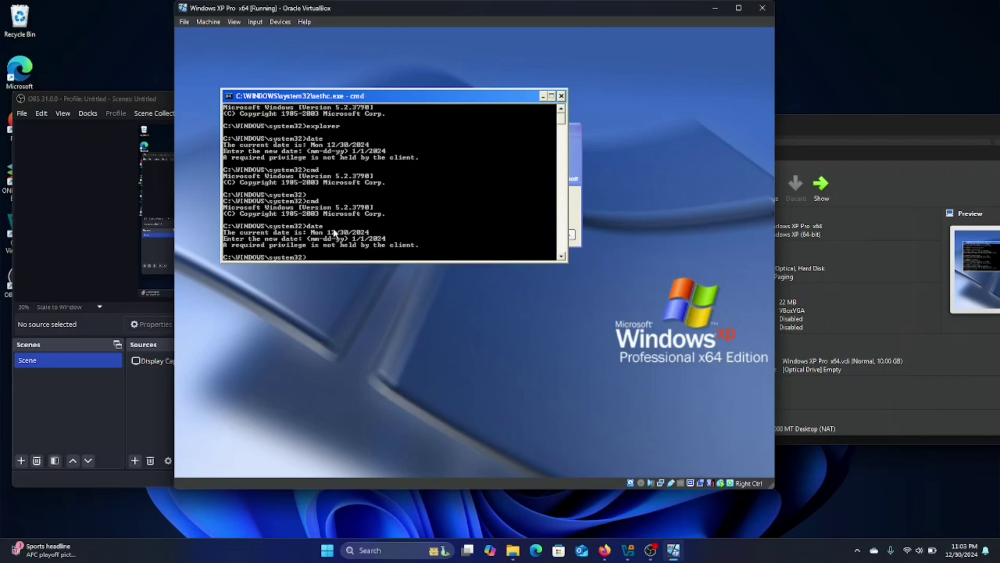
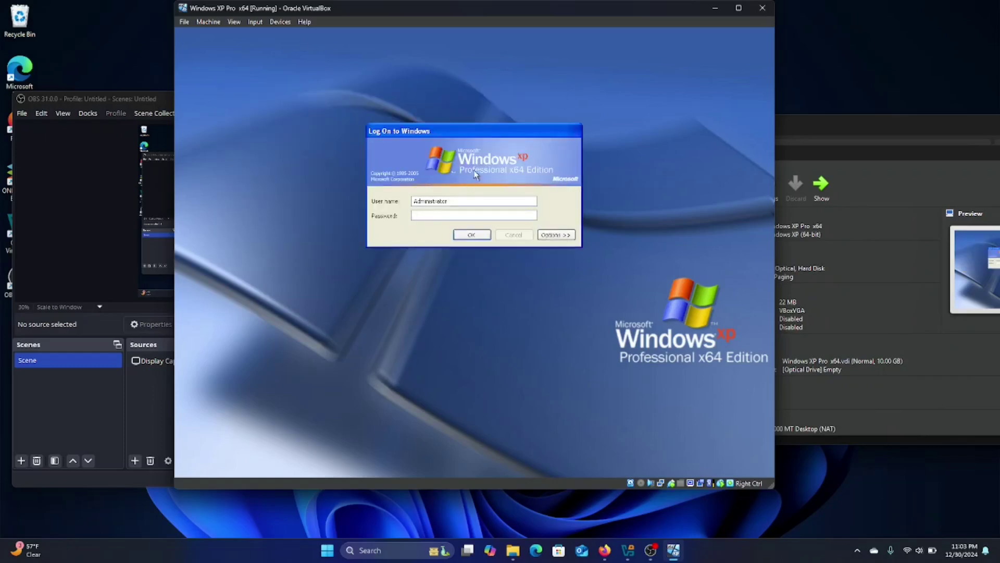
# Enter the Administrator account password and log on to Windows XP
pyautogui.write('••••••••••••')
pyautogui.press('Return')
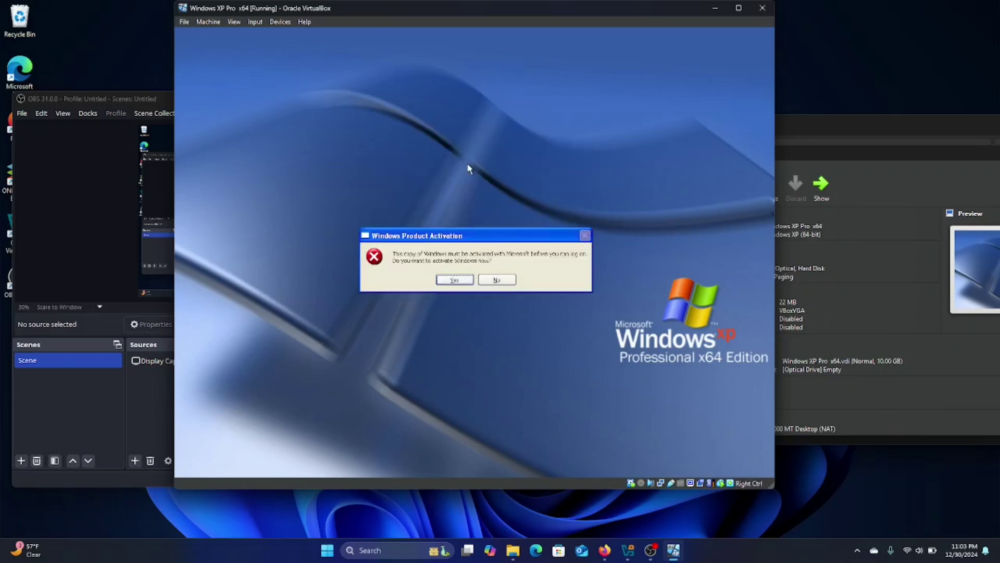
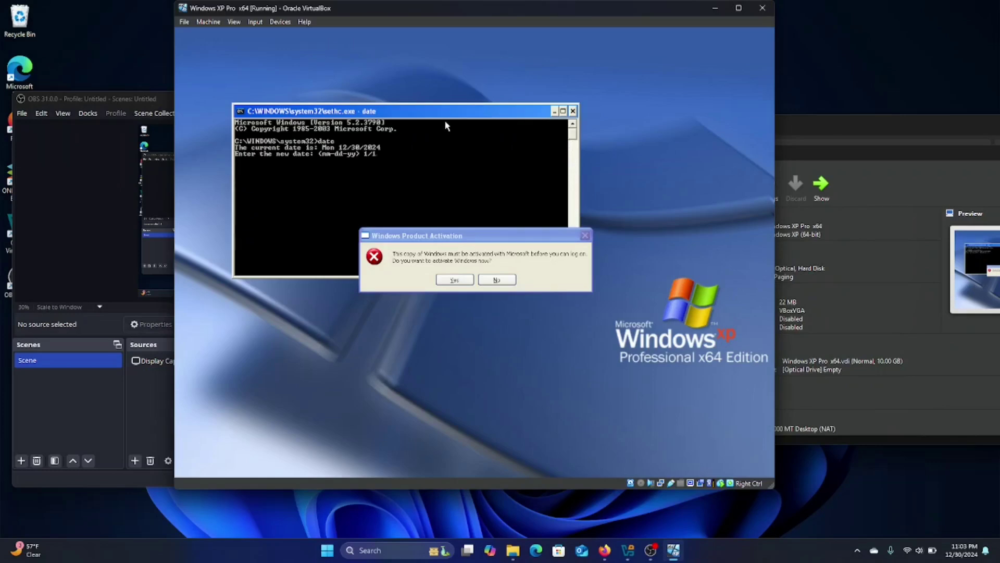
# Try setting the date to 1/1/2024 from the Command Prompt over the activation prompt, and agree to activate Windows
pyautogui.write('24')
pyautogui.press('Return')
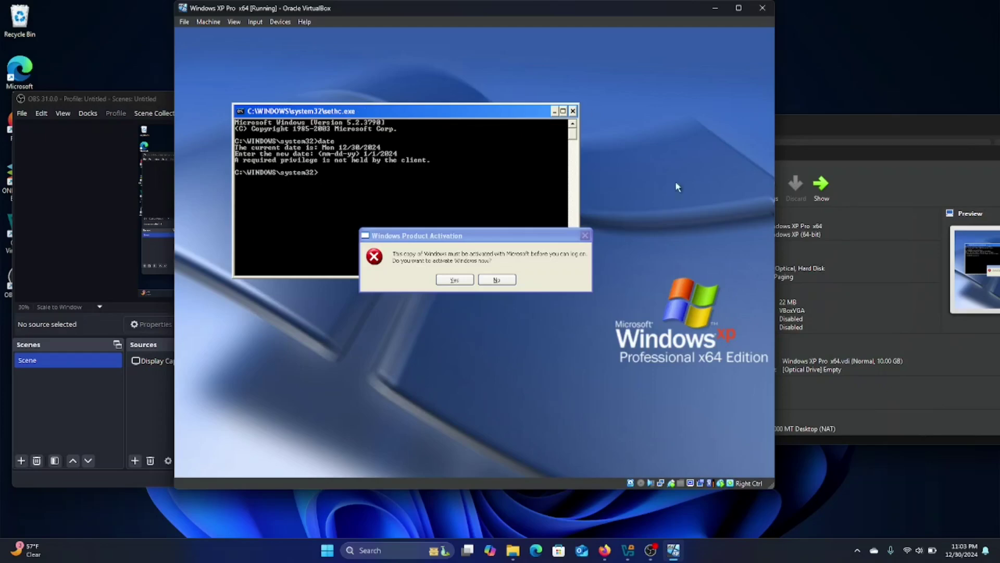
pyautogui.click(464, 281)
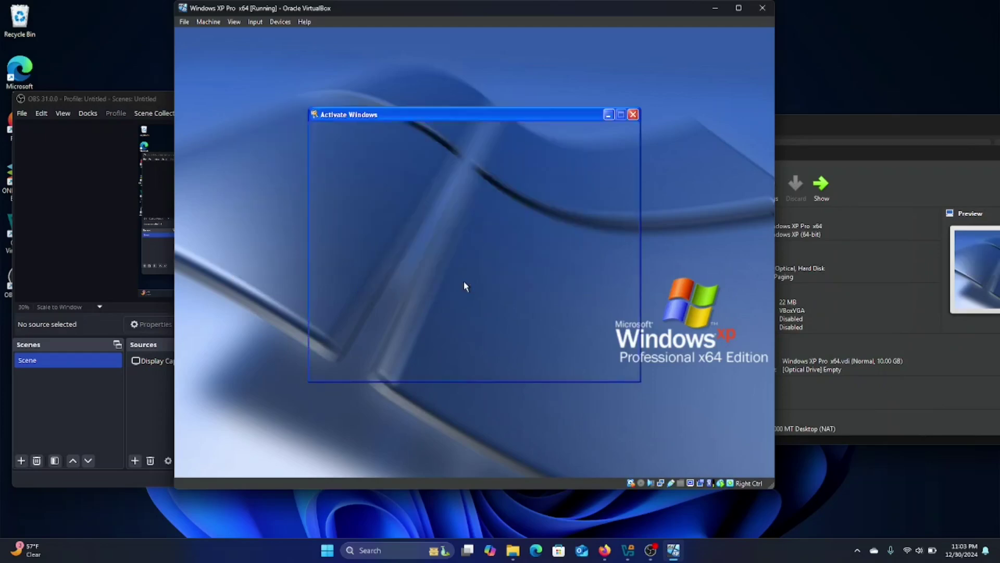
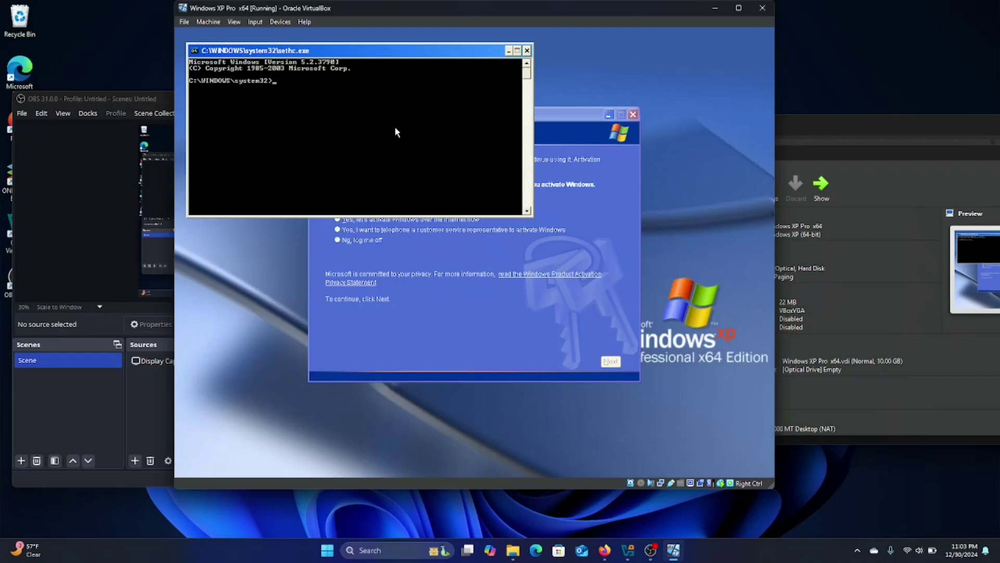
# Try setting the Windows XP date to 1/1/24 with the date command and the taskbar clock, and to 1/1/2024 in a nested cmd session
pyautogui.write('date')
pyautogui.press('Return')
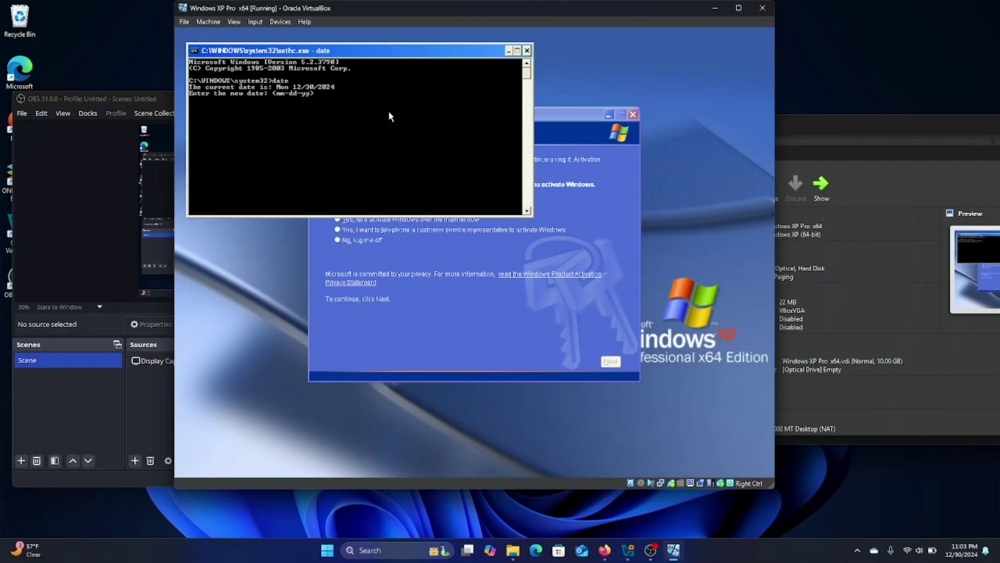
pyautogui.write('1/1/24')
pyautogui.press('Return')
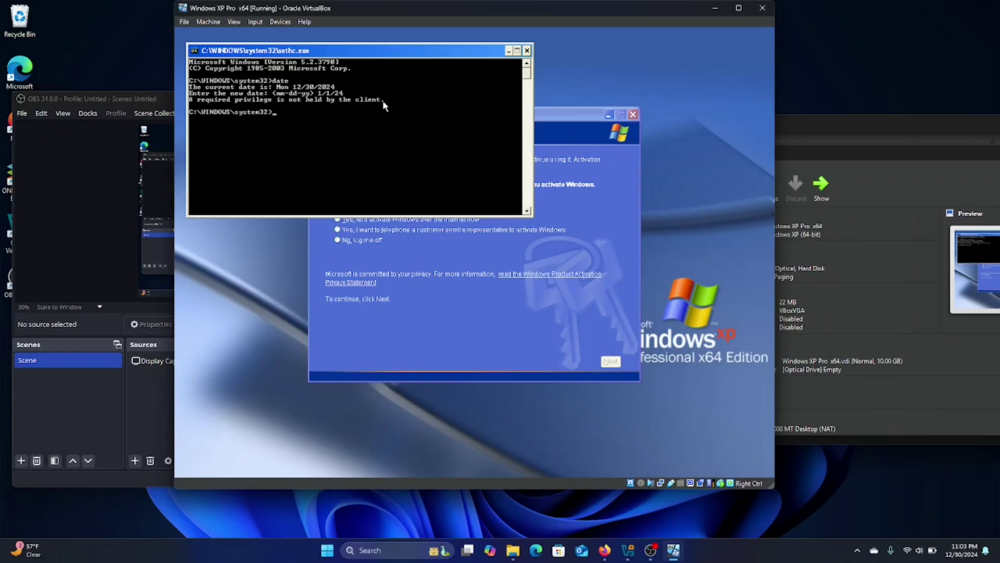
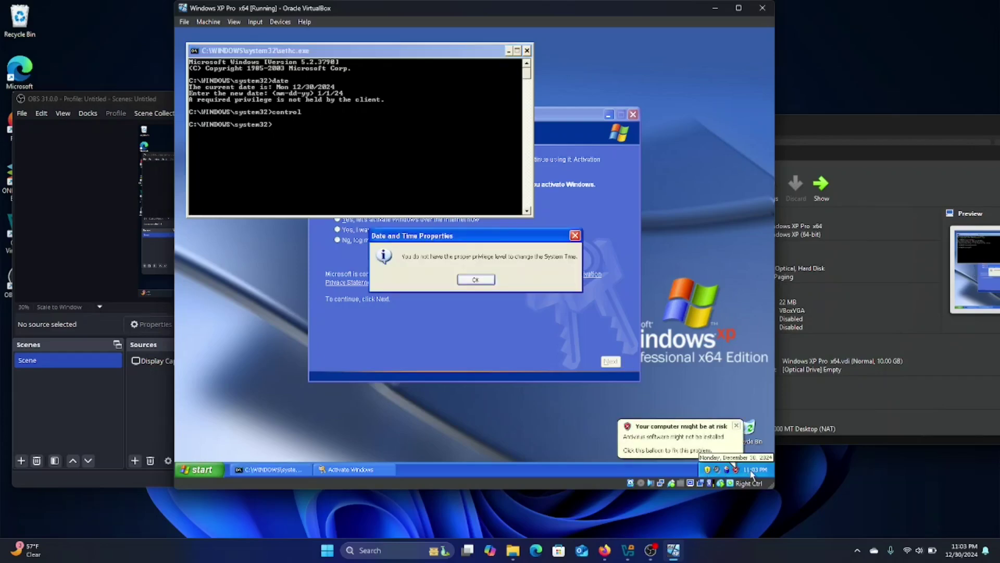
pyautogui.click(476, 280)
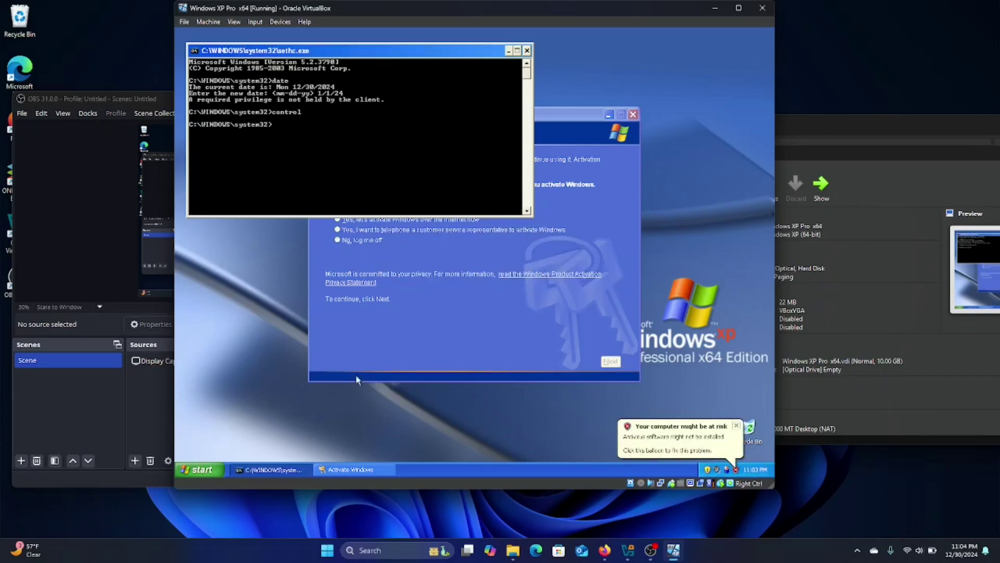
pyautogui.click(210, 469)
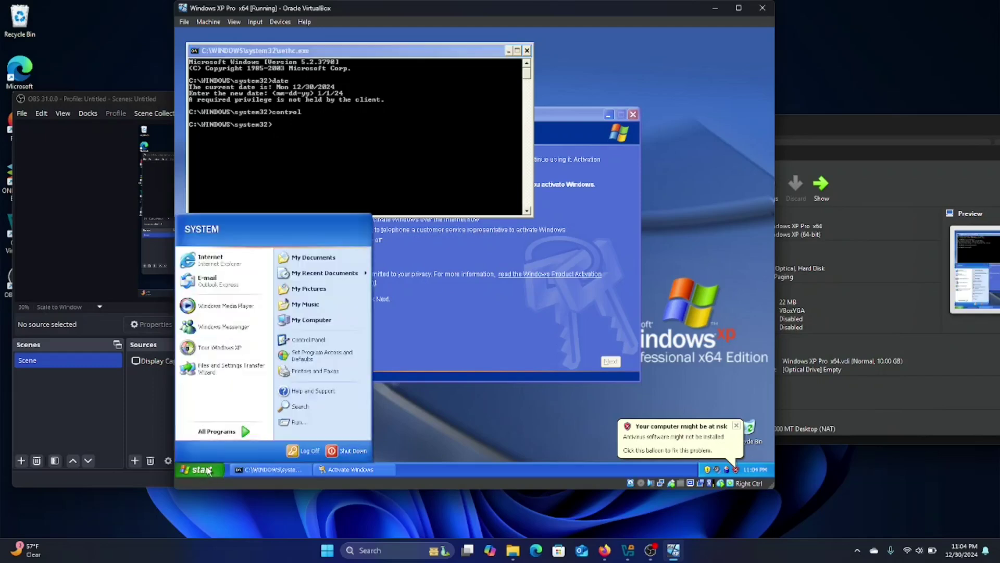
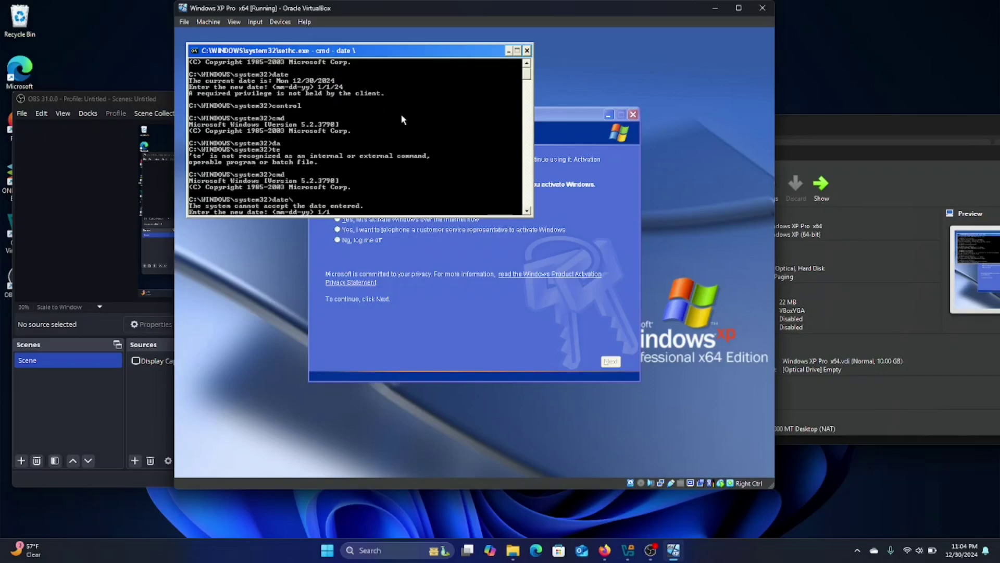
pyautogui.write('/2024')
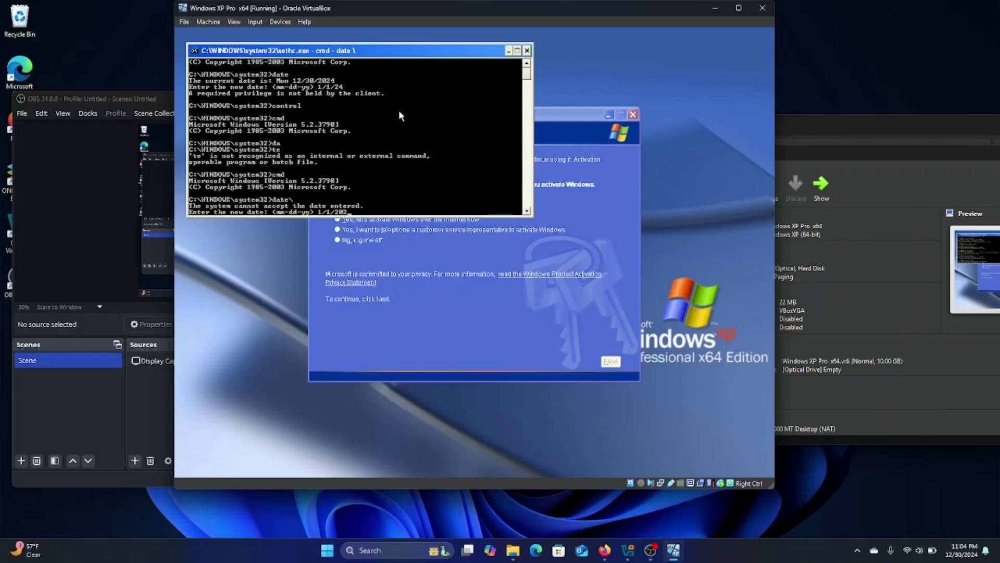
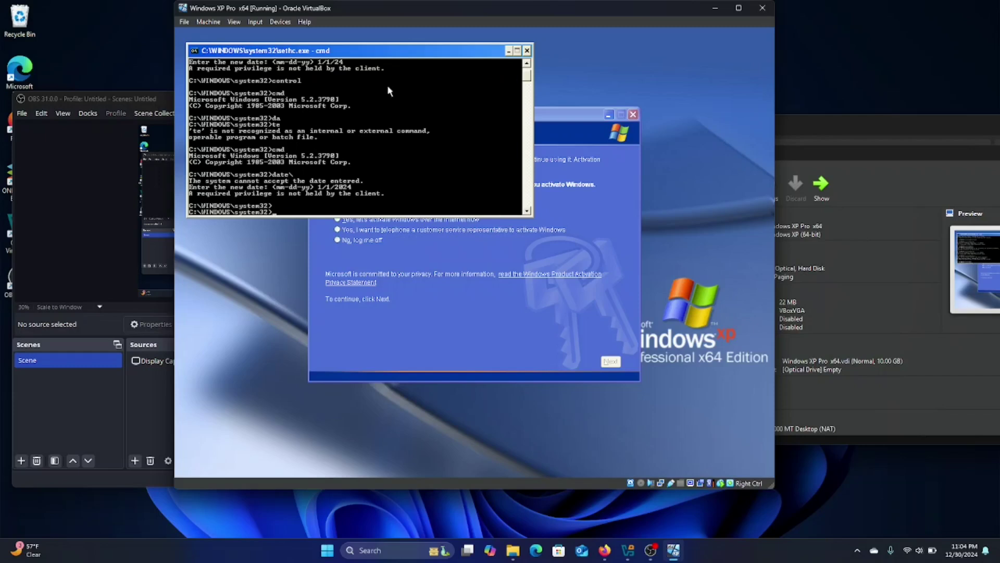
pyautogui.write('date')
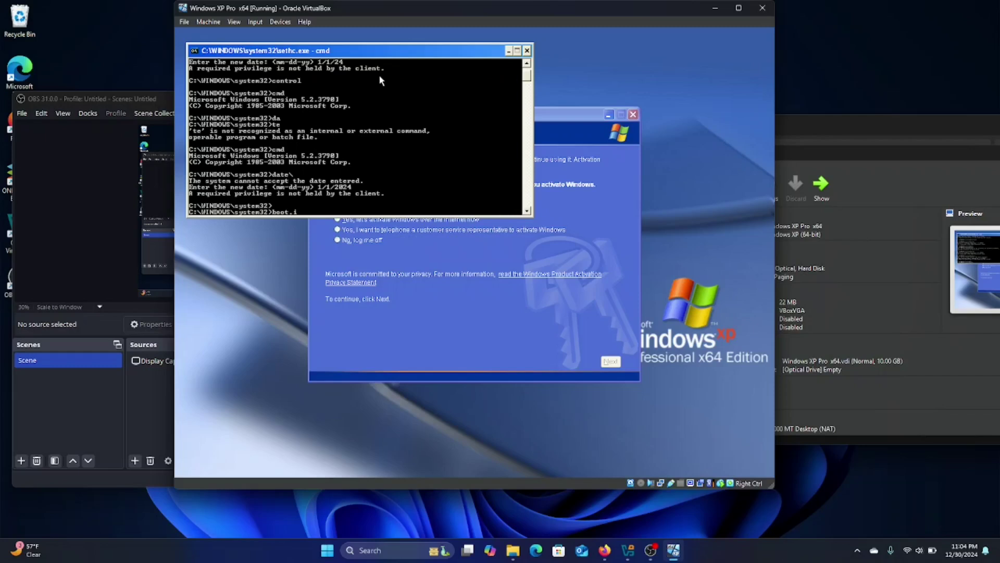
# Try to open boot.ini directly from the Command Prompt, and launch a blank Notepad and close it again
pyautogui.write('.ini')
pyautogui.press('Return')
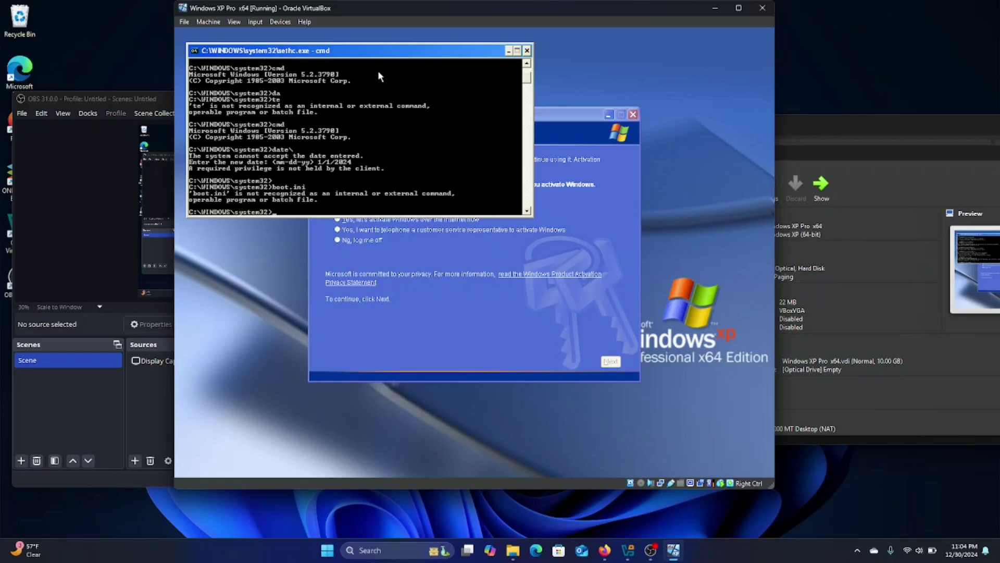
pyautogui.write('notepad')
pyautogui.press('Return')
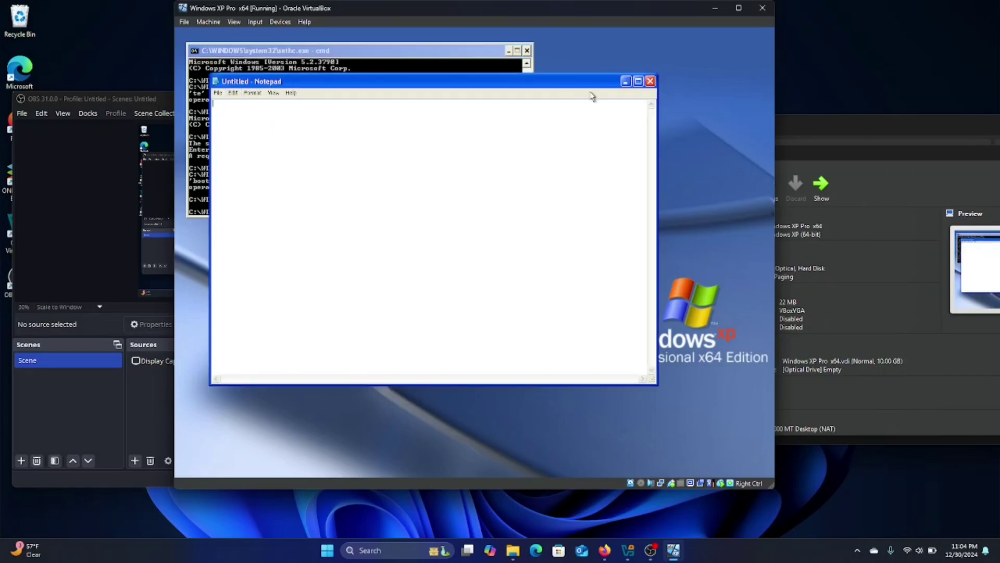
pyautogui.click(652, 83)
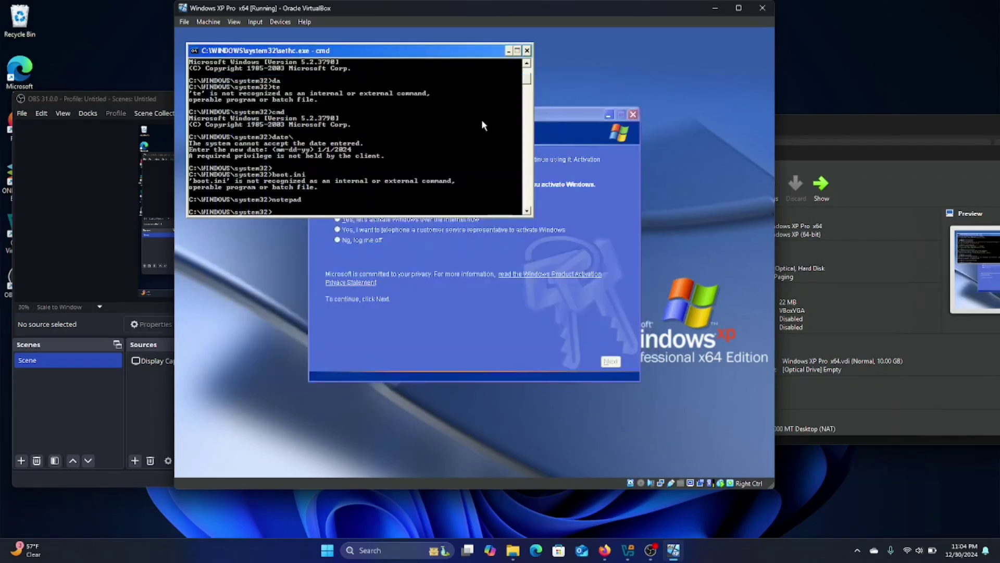
# Launch Task Manager from the Command Prompt and run a new task that opens C:\boot.ini
pyautogui.write('taskmgr')
pyautogui.press('Return')
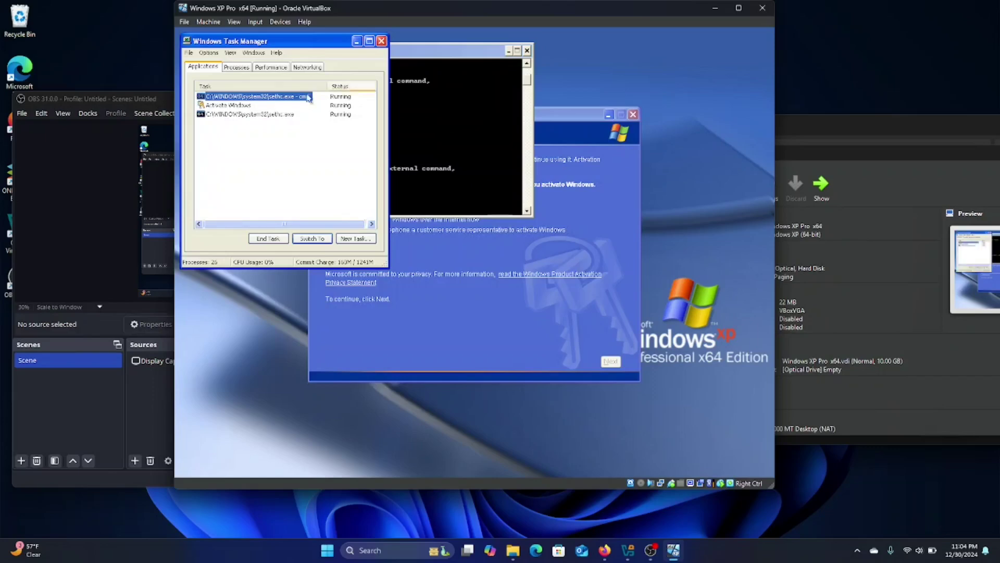
pyautogui.click(188, 52)
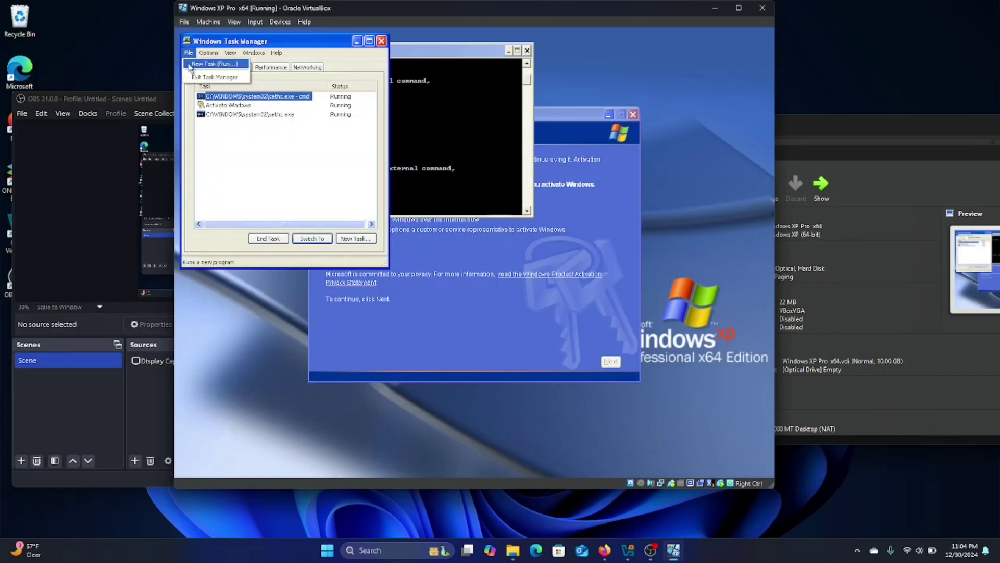
pyautogui.click(191, 64)
pyautogui.write('C:\\')
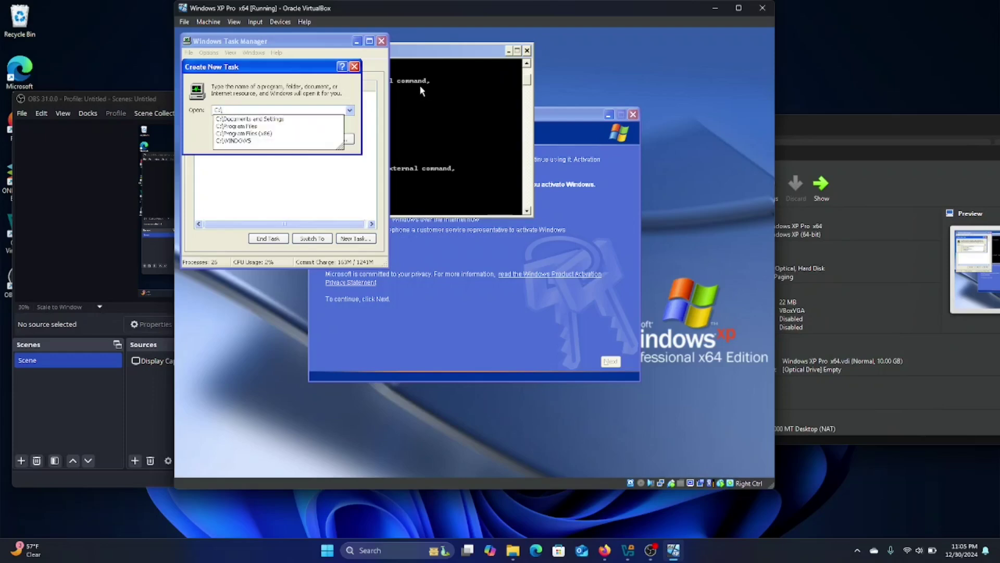
pyautogui.write('boot.ini')
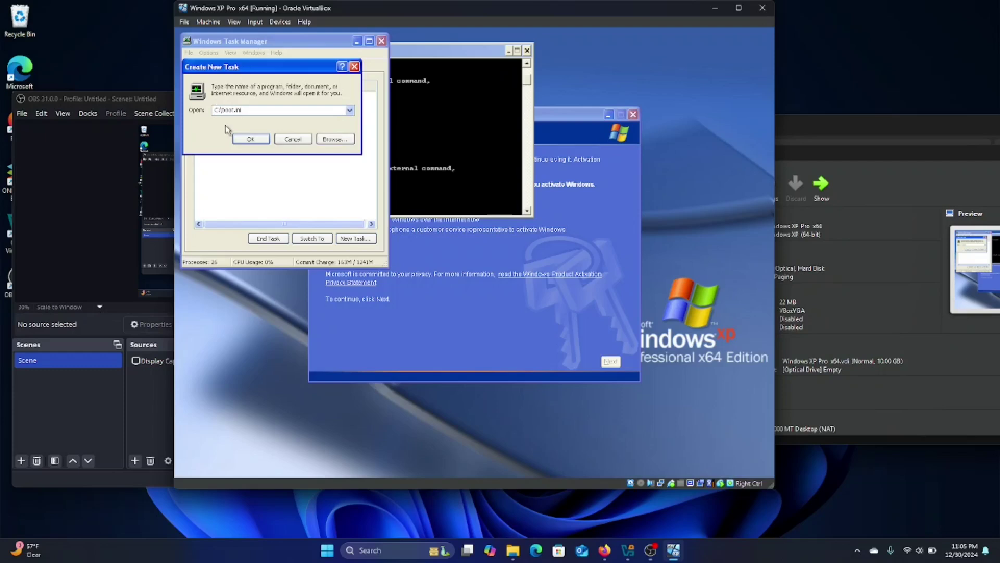
pyautogui.click(242, 137)
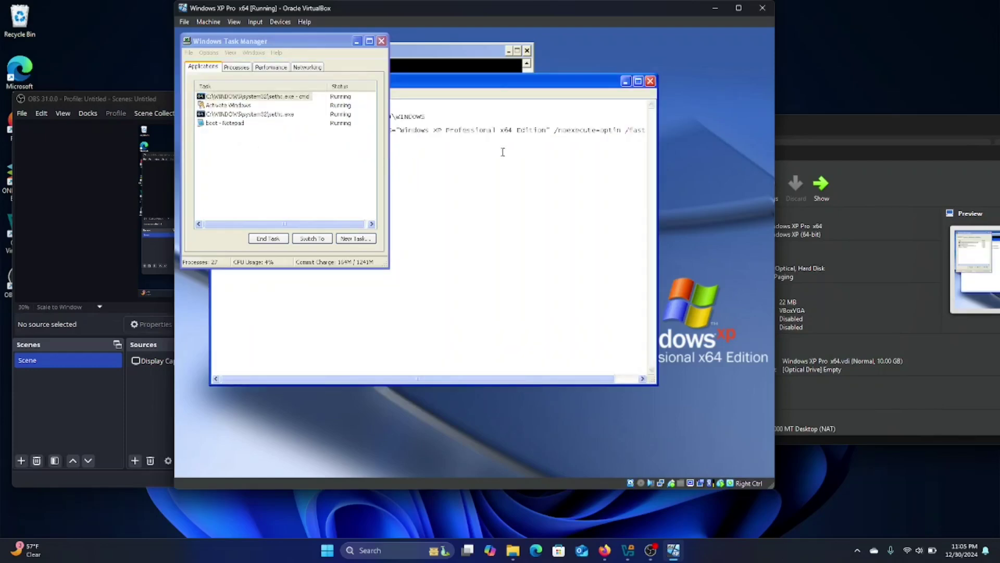
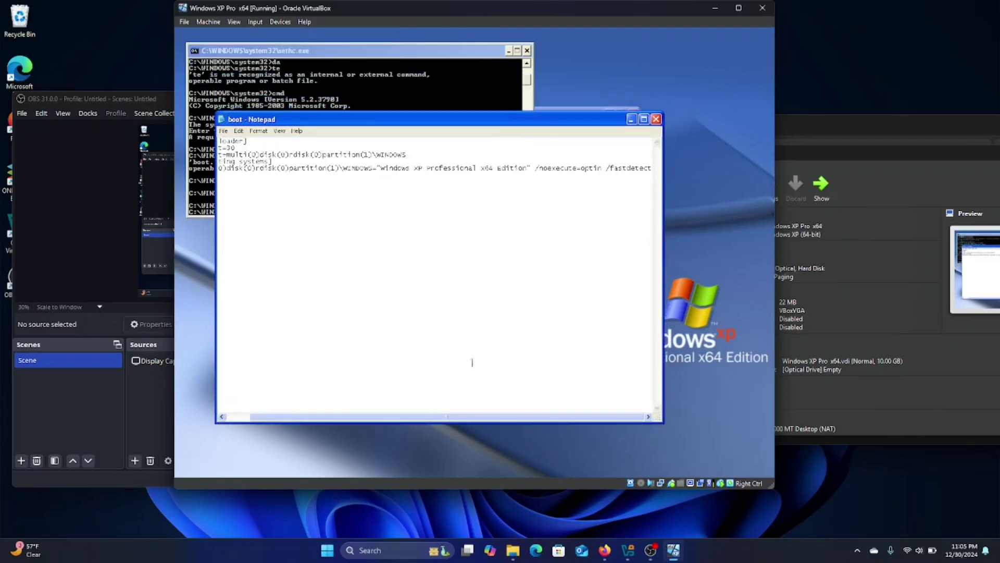
# Add /year=10000 on the line below the operating system entry in boot.ini and save the file
pyautogui.click(610, 178)
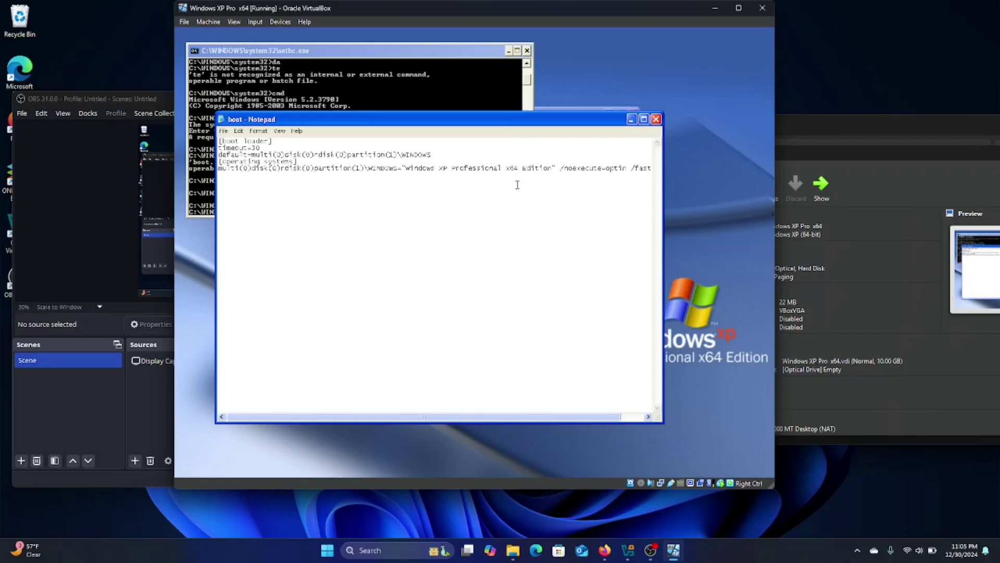
pyautogui.write('/yes')
pyautogui.write('r=1000')
pyautogui.write('0')
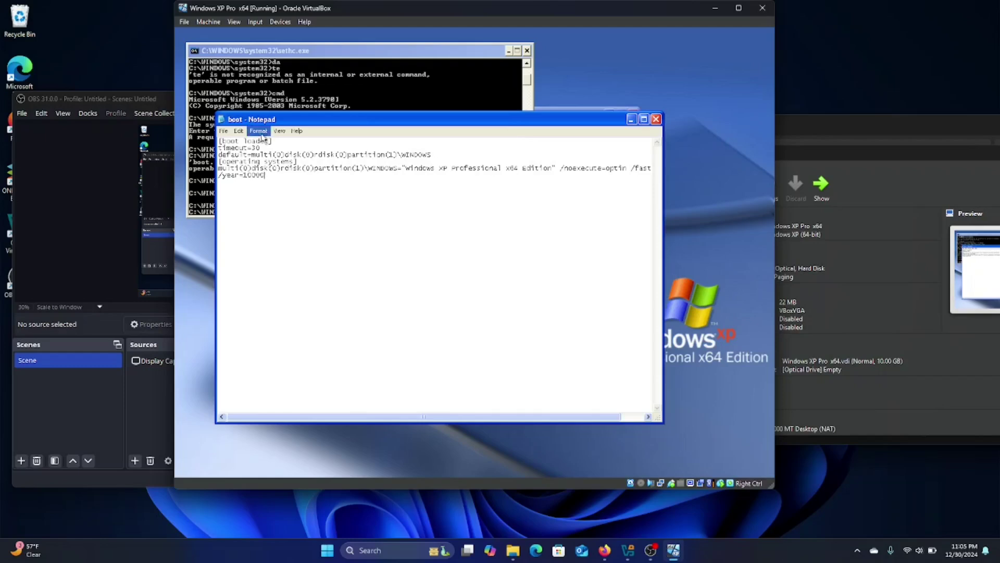
pyautogui.click(224, 131)
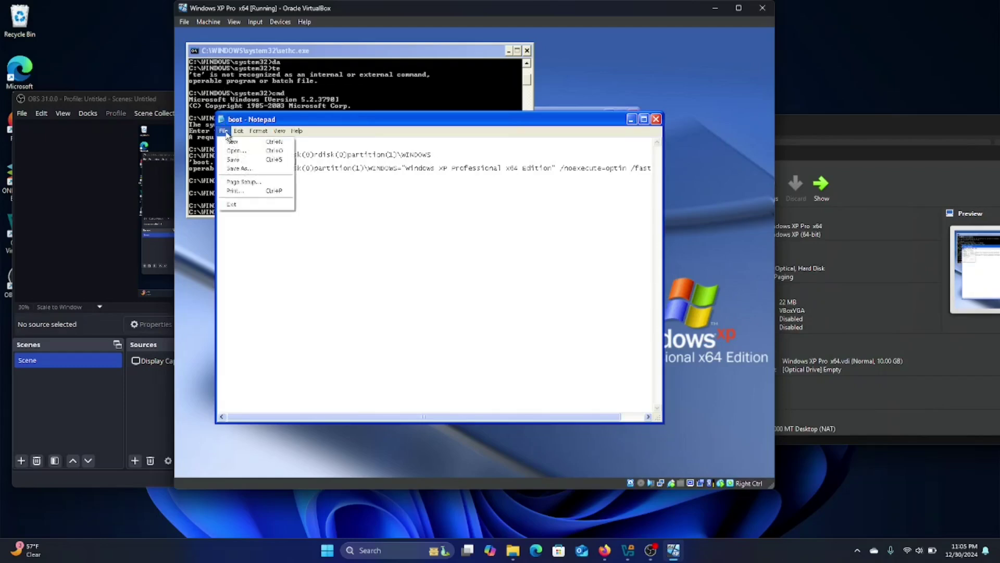
pyautogui.click(235, 160)
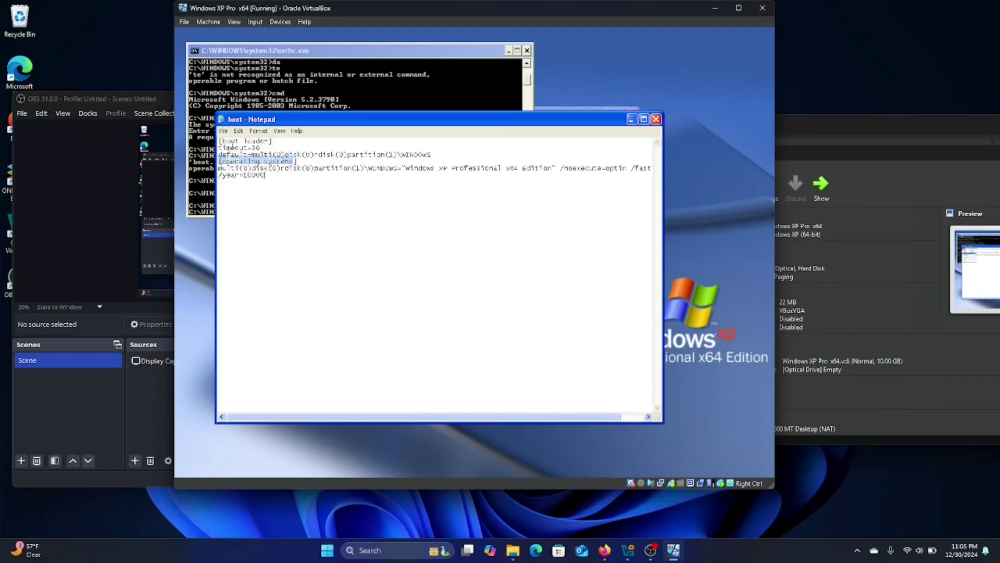
# Reset the Windows XP Pro x64 virtual machine and confirm the reset
pyautogui.click(185, 23)
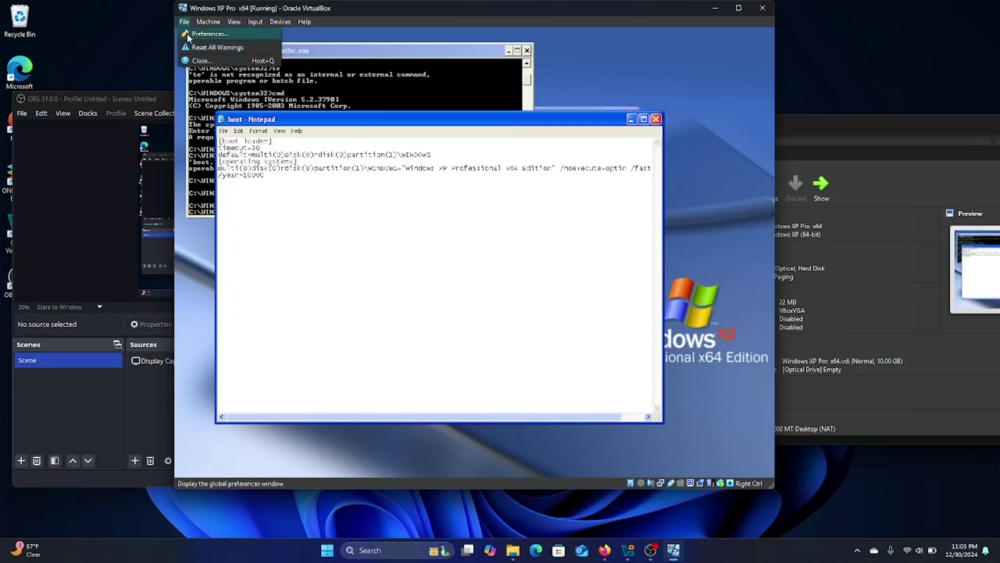
pyautogui.moveTo(280, 22)
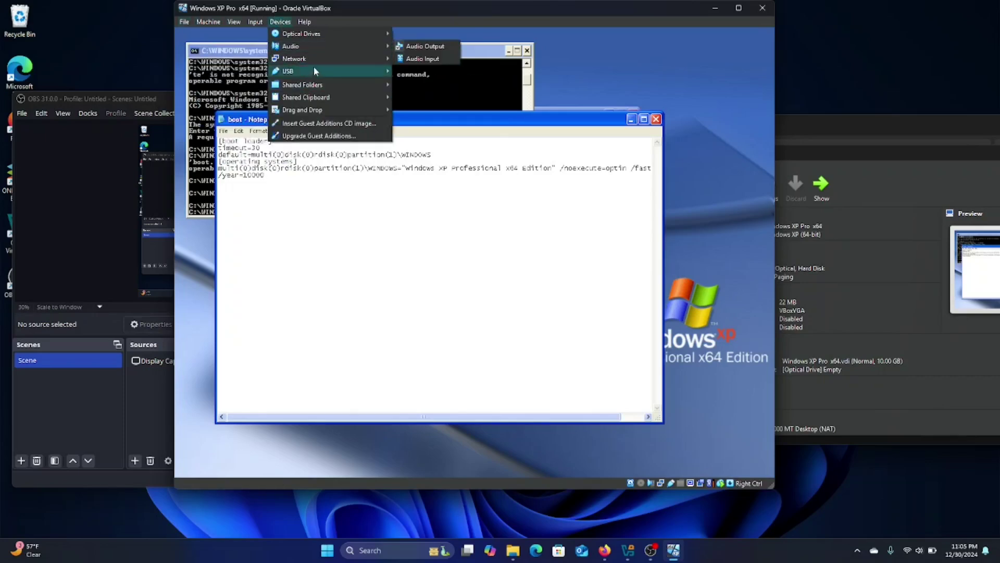
pyautogui.moveTo(208, 23)
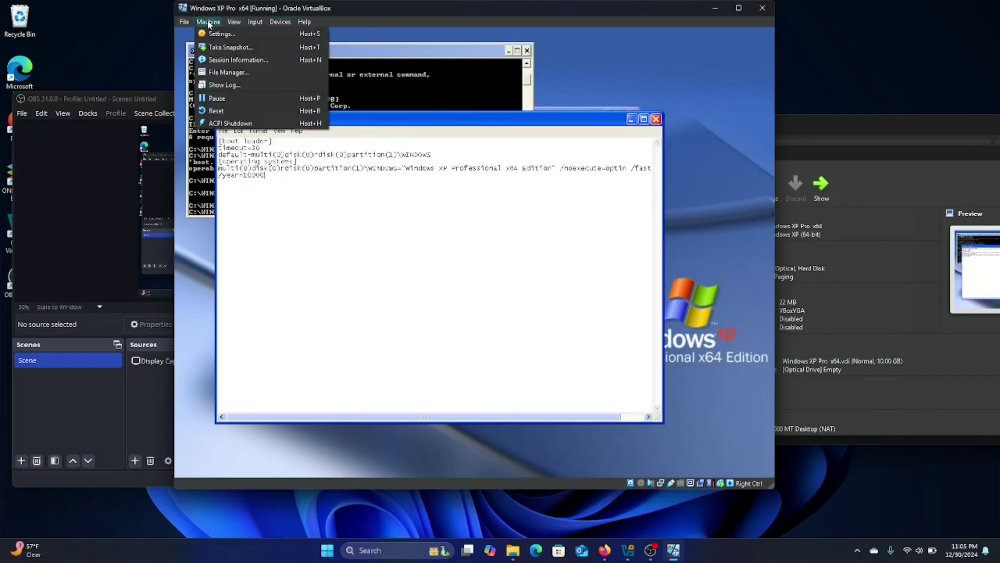
pyautogui.click(249, 111)
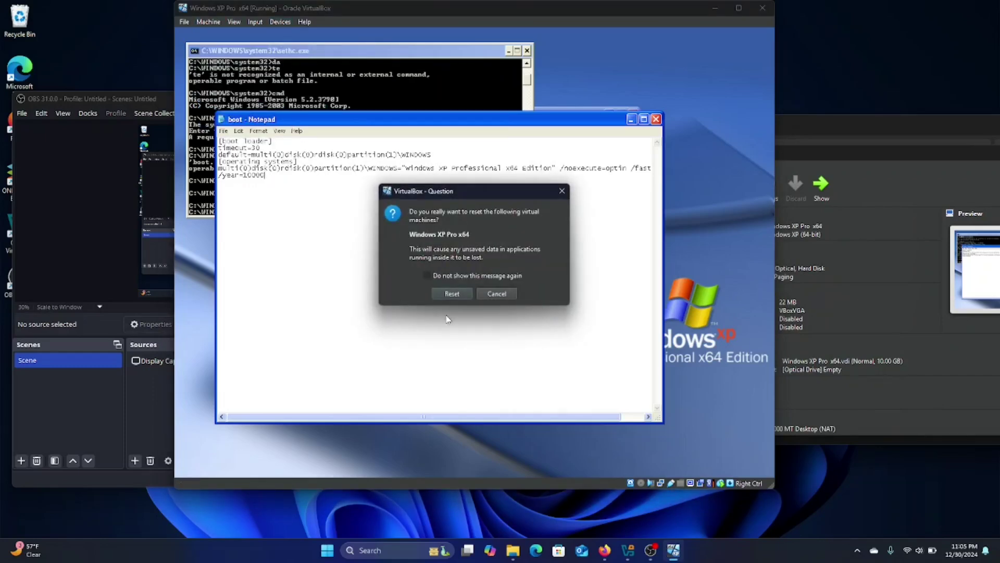
pyautogui.click(444, 293)
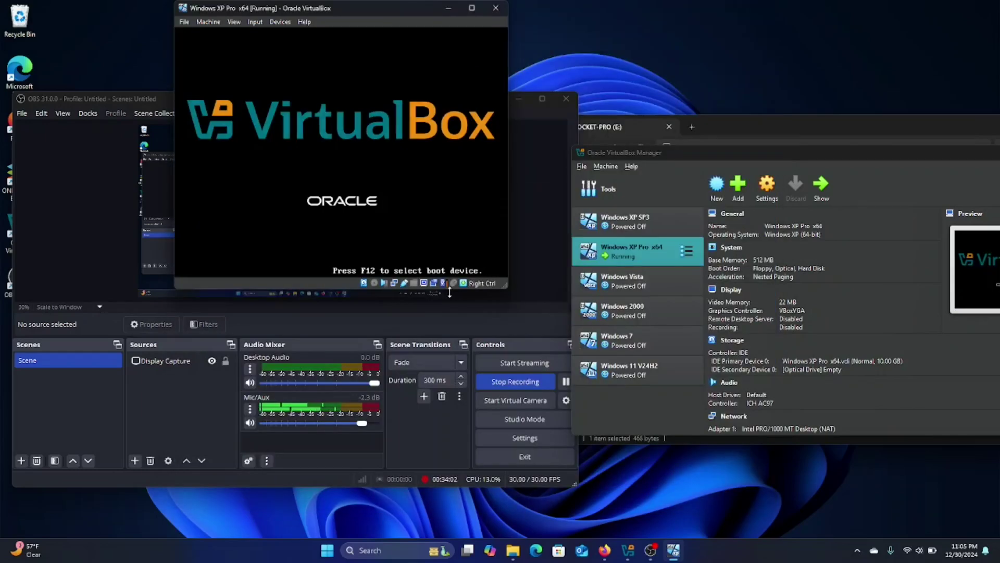
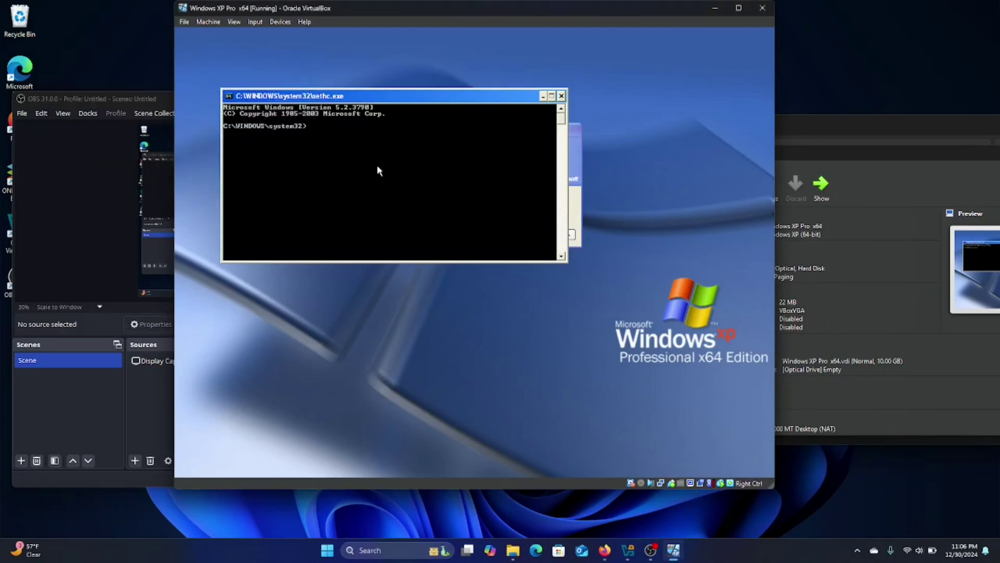
# Print the system date with echo %date% in the logon-screen Command Prompt
pyautogui.write('echo %date%')
pyautogui.press('Return')
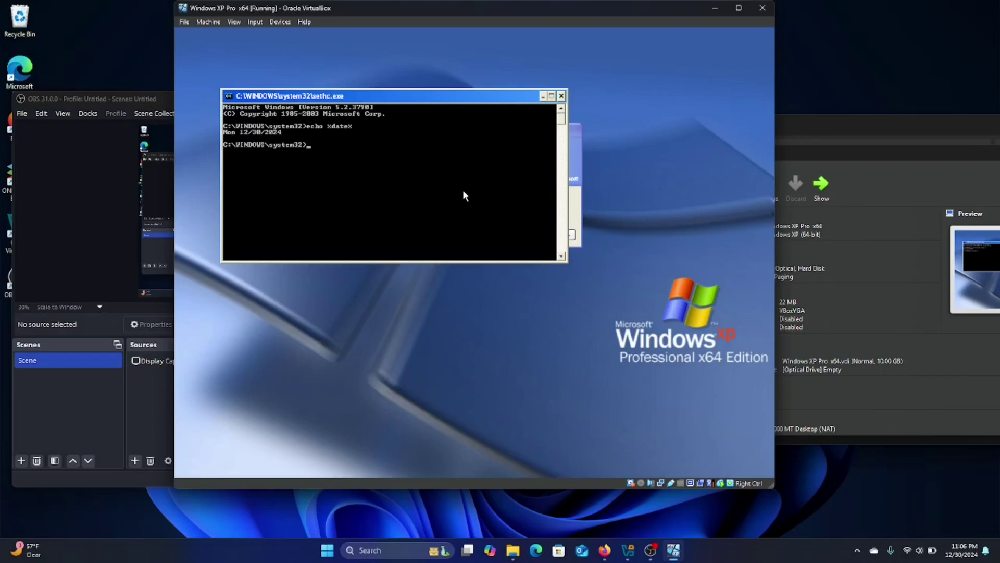
pyautogui.press('Return')
pyautogui.press('Return')
pyautogui.press('Return')
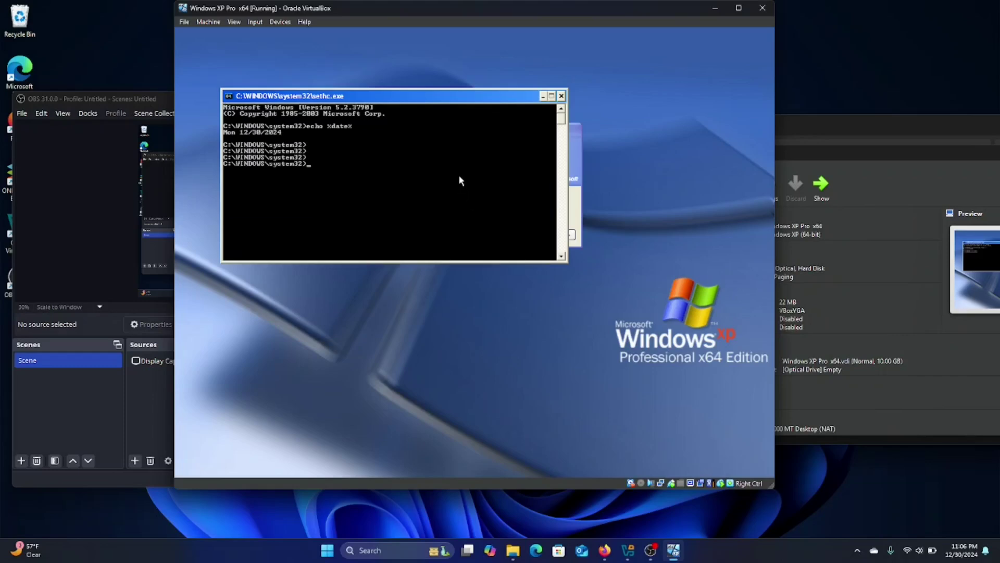
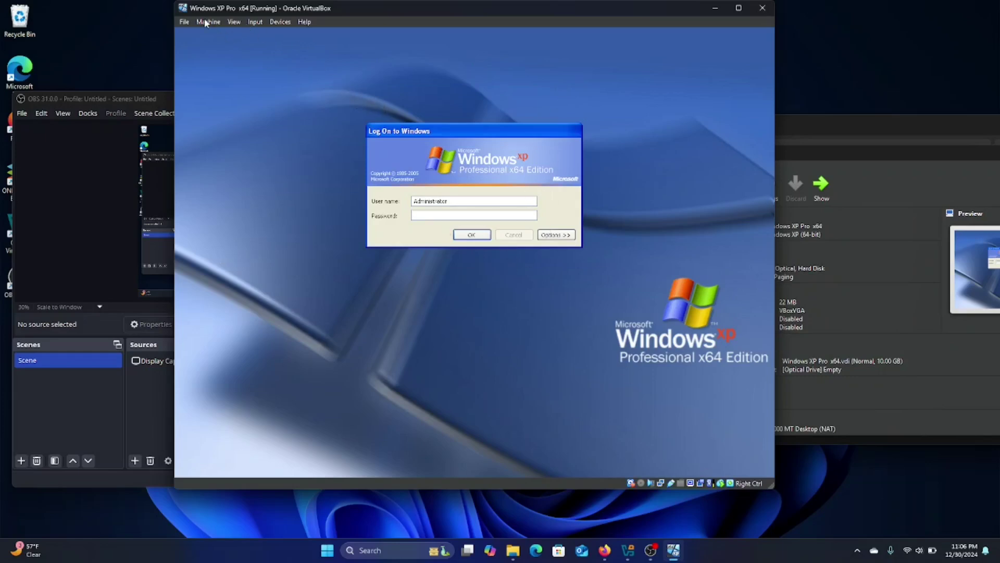
pyautogui.click(188, 22)
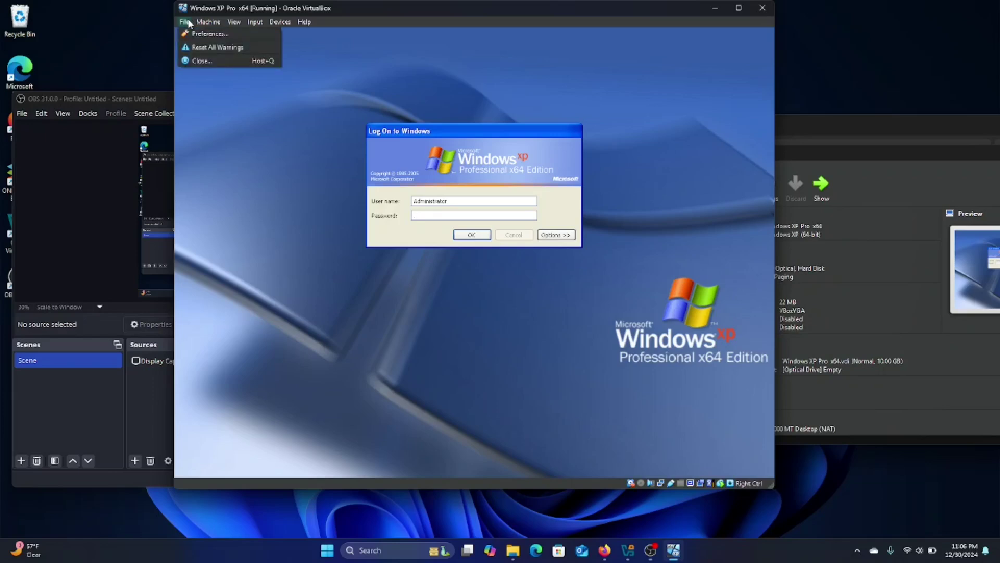
pyautogui.moveTo(280, 21)
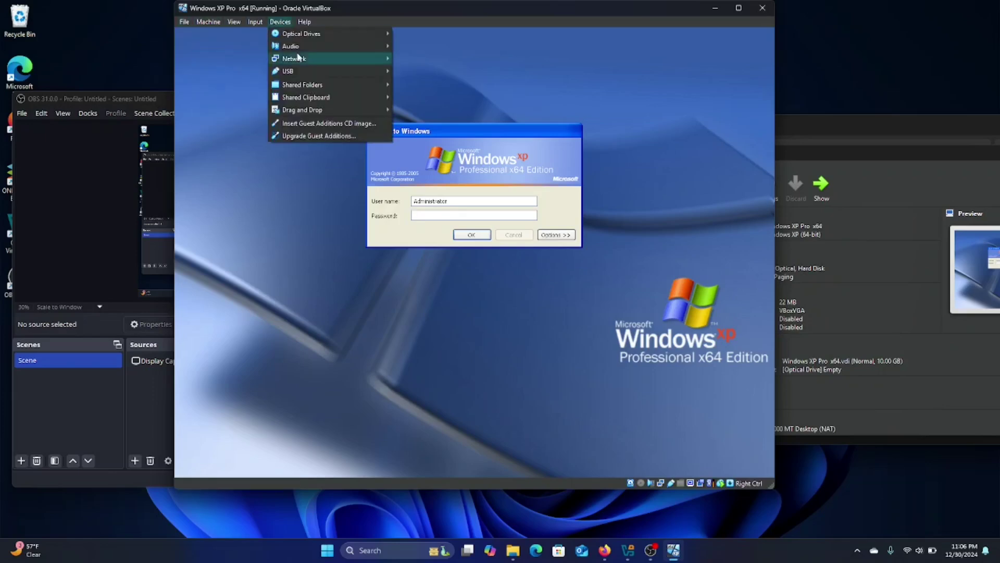
pyautogui.moveTo(301, 59)
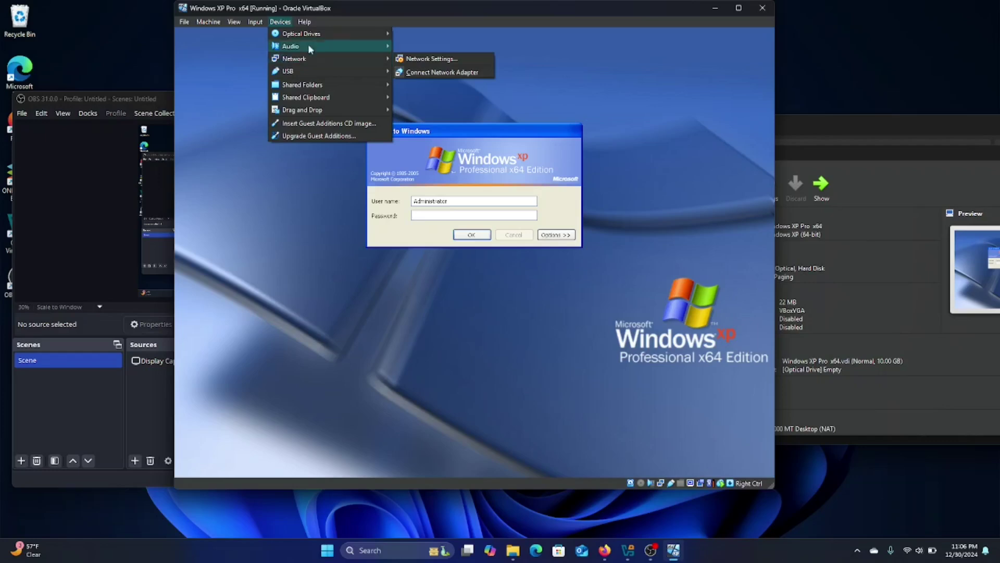
pyautogui.click(771, 16)
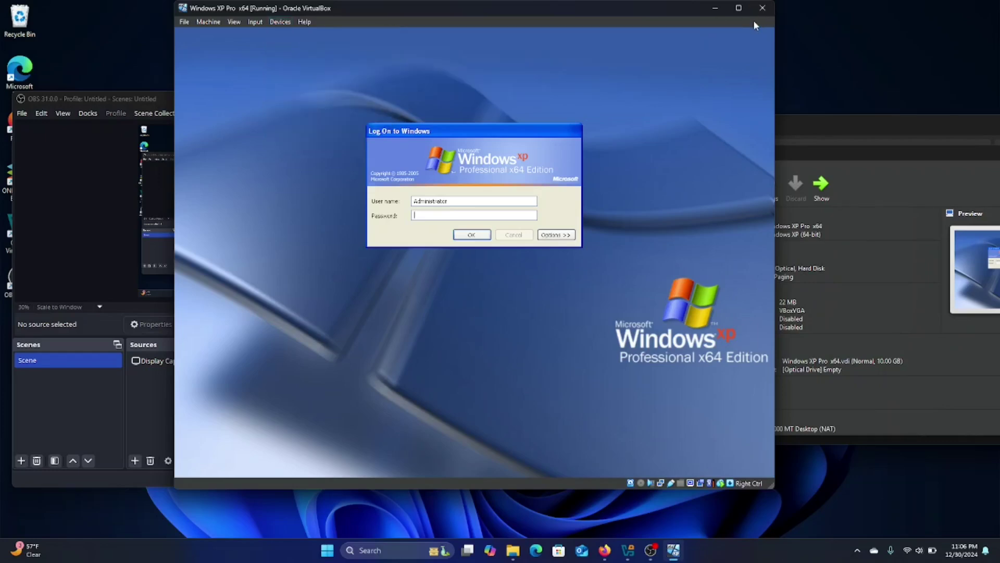
# Power off the Windows XP Pro x64 virtual machine and start the Windows XP SP3 virtual machine
pyautogui.click(764, 8)
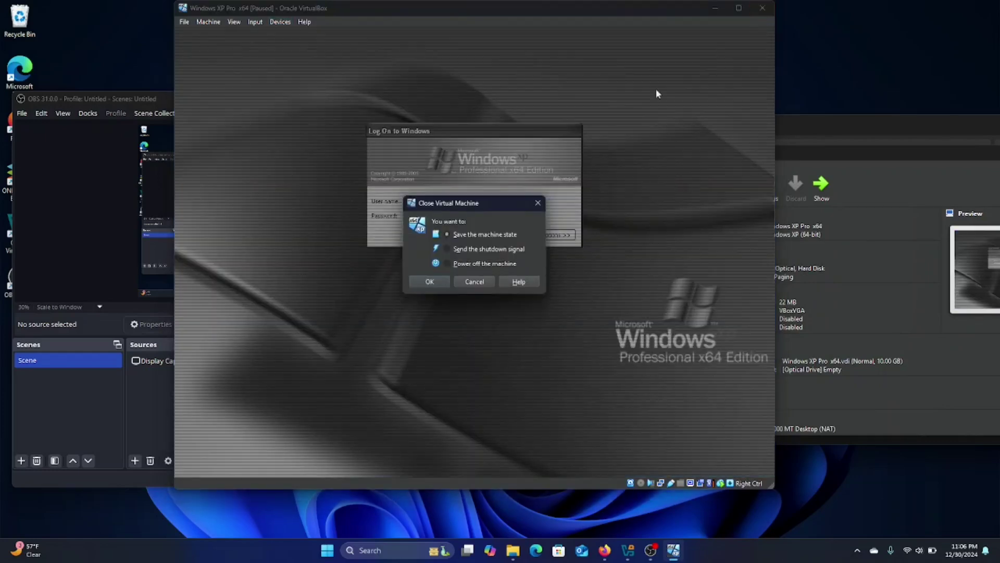
pyautogui.click(482, 266)
pyautogui.click(435, 283)
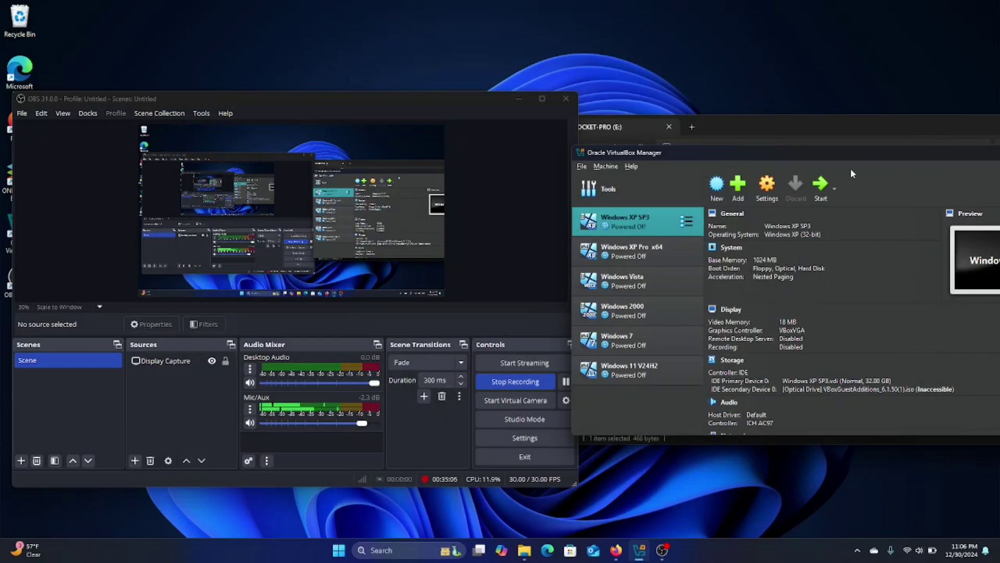
pyautogui.click(815, 187)
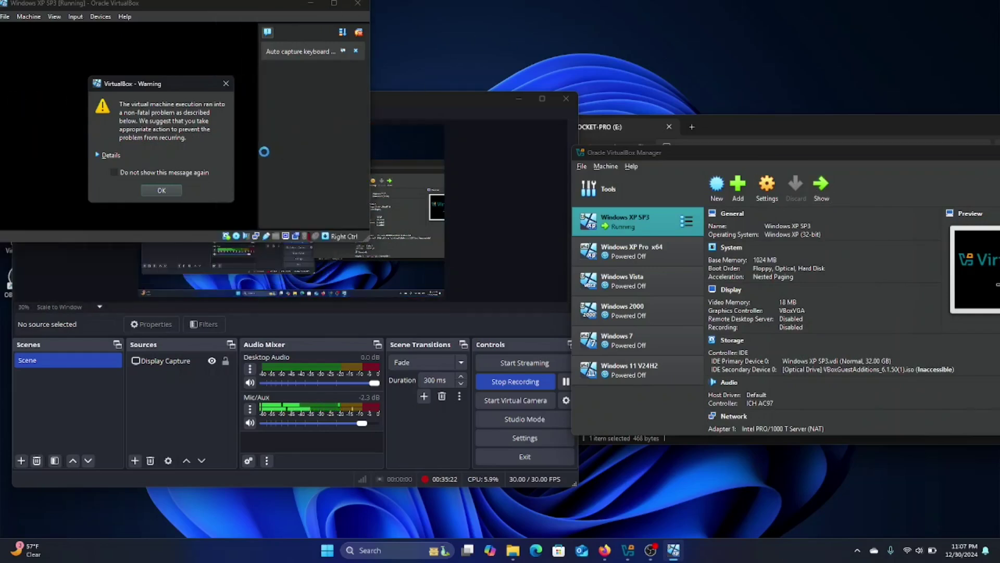
pyautogui.click(175, 192)
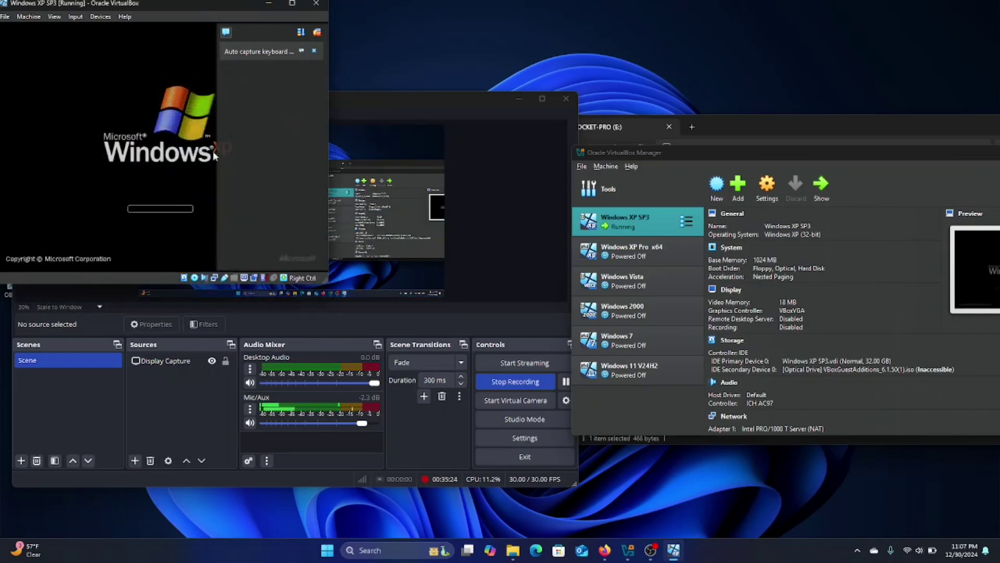
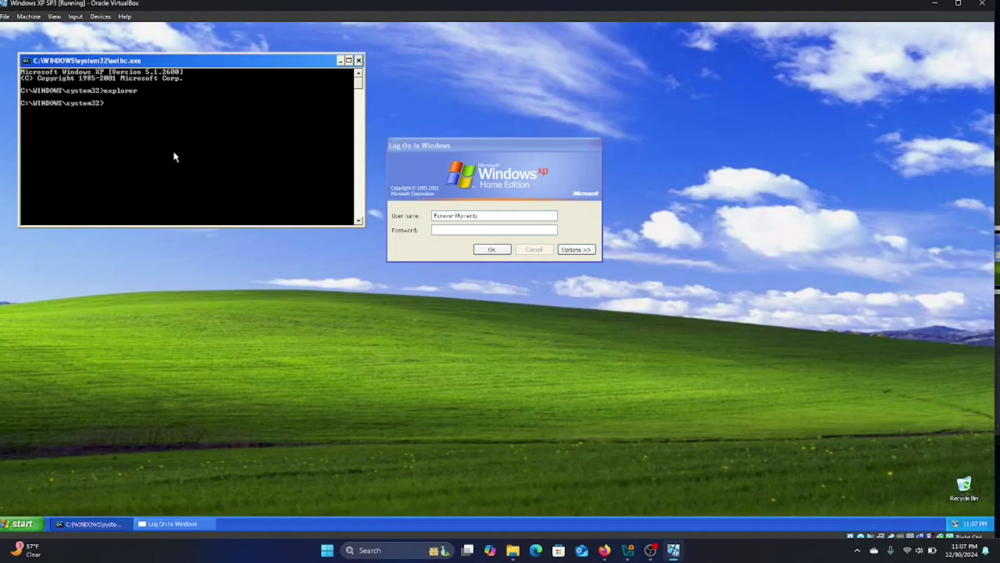
# Set the system date to 1/1/2024 with the date command in the logon-screen Command Prompt
pyautogui.write('date')
pyautogui.press('Return')
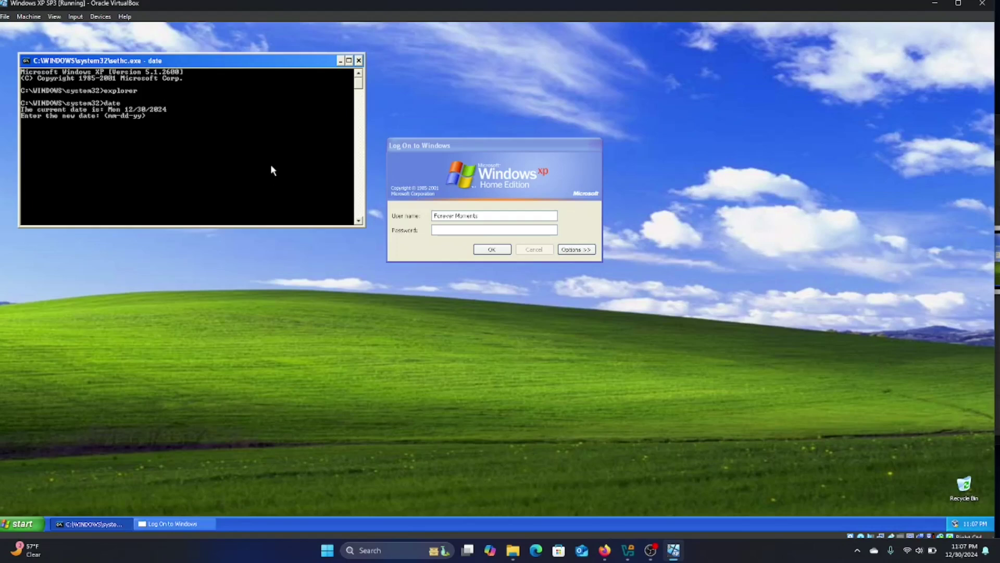
pyautogui.write('1/1/2024')
pyautogui.press('Return')
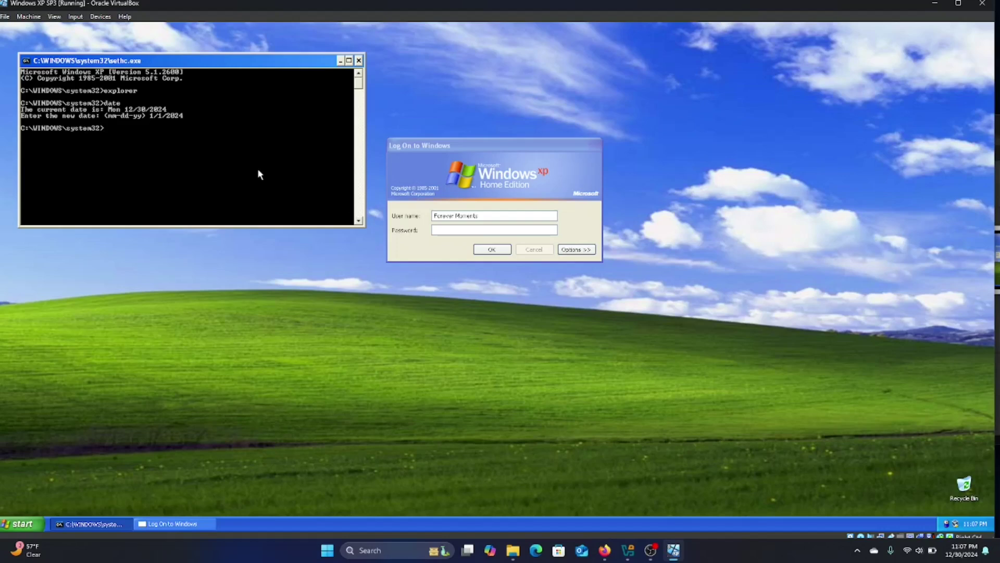
# Set the system time to 00:00:00 with the time command and restart Windows with shutdown -r -t 0
pyautogui.write('time')
pyautogui.press('Return')
pyautogui.write('00')
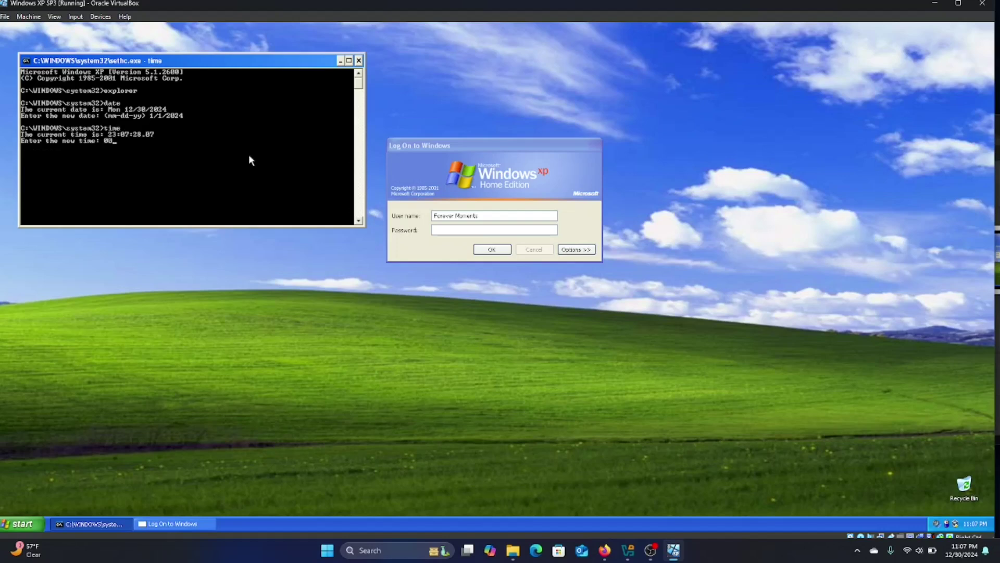
pyautogui.write(':00:00')
pyautogui.press('Return')
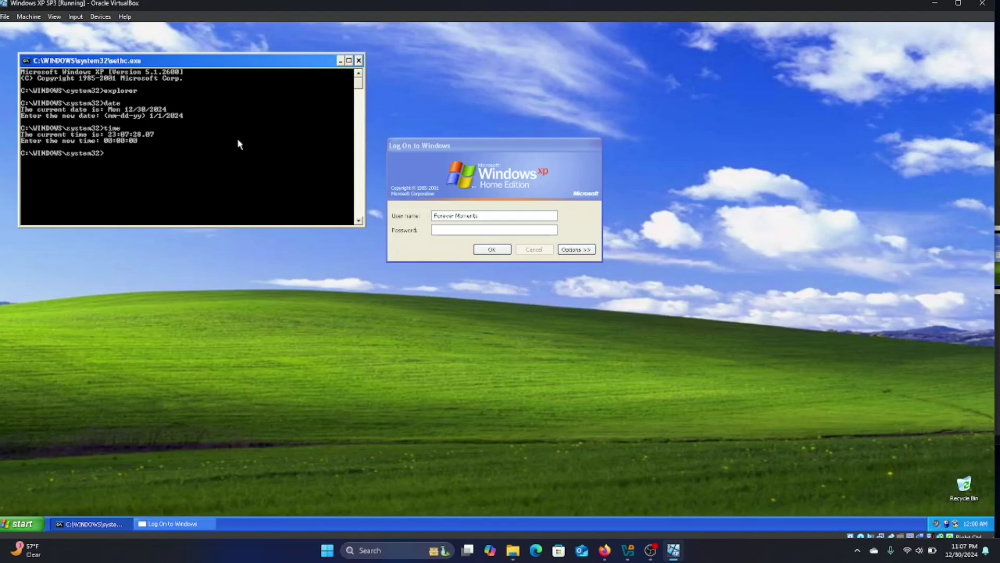
pyautogui.write('shutdown -r -t 0')
pyautogui.press('Return')
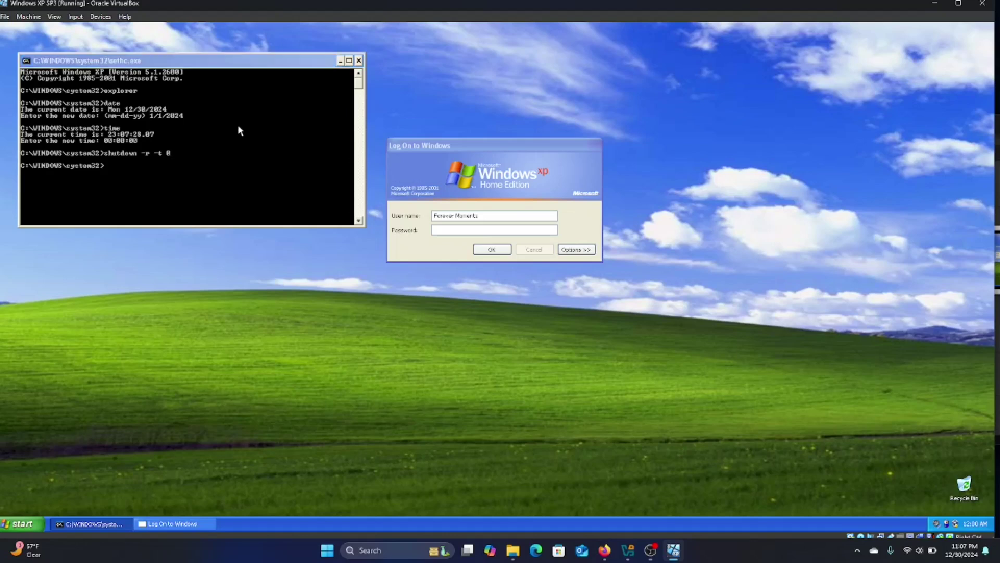
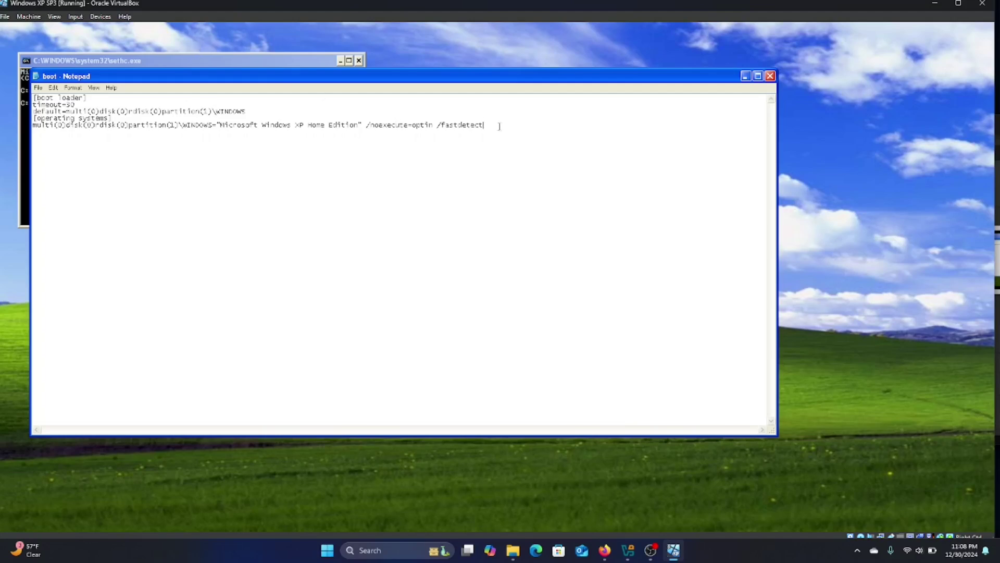
# Append /year=1601 to the operating system entry in boot.ini, save the file, and restart with shutdown -r -t 0
pyautogui.write('/year=1601')
pyautogui.click(40, 87)
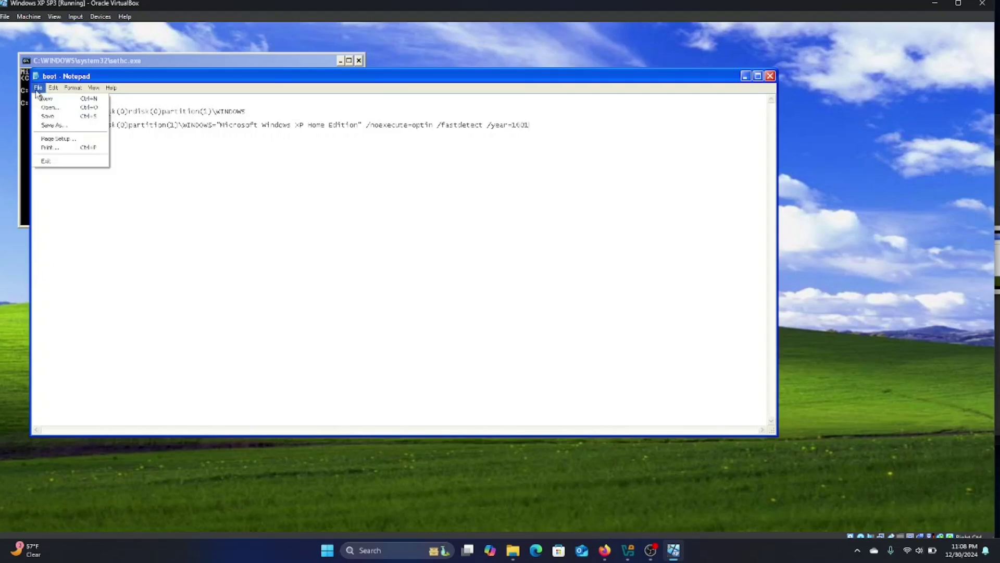
pyautogui.click(49, 116)
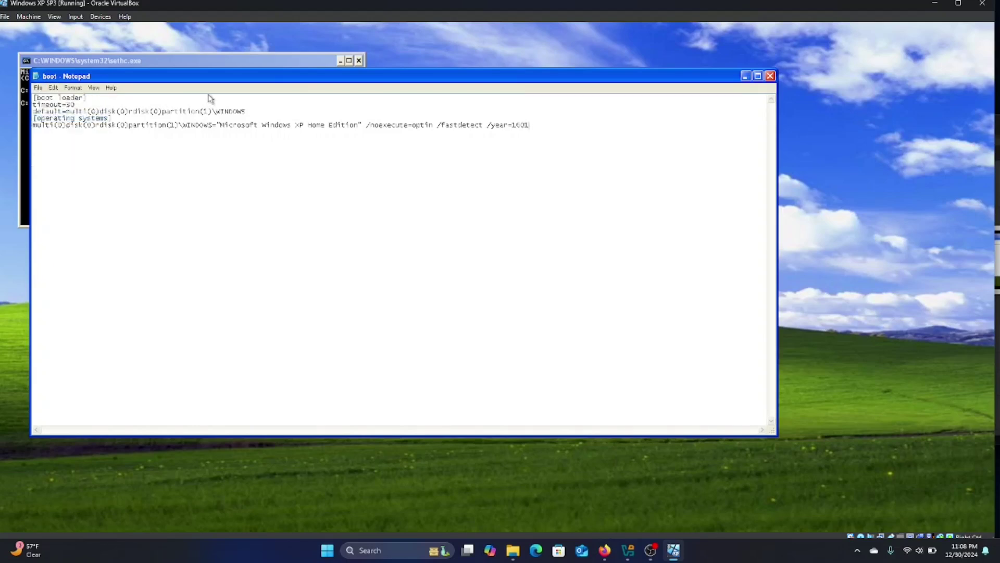
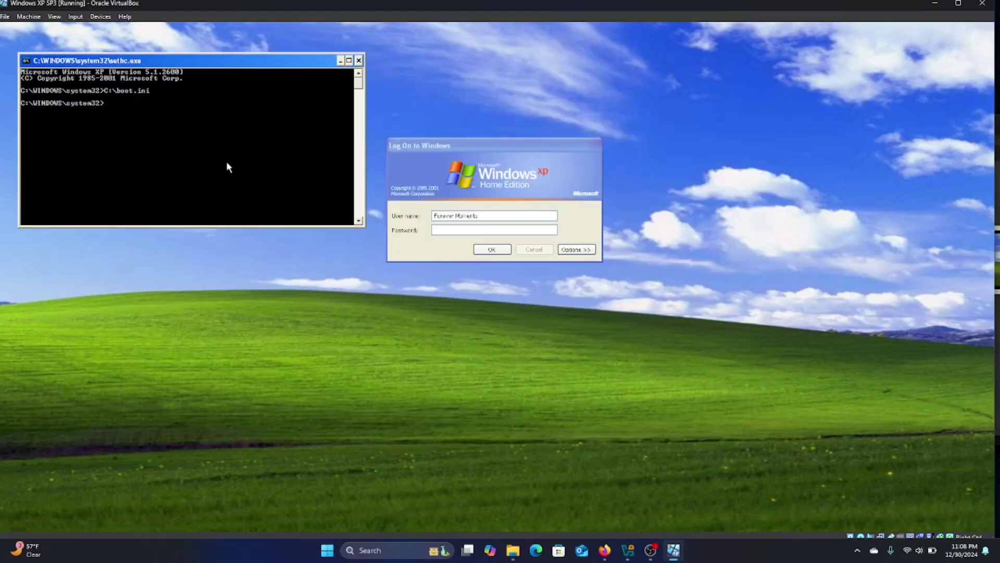
pyautogui.write('hutdown -r -t 0')
pyautogui.press('Return')
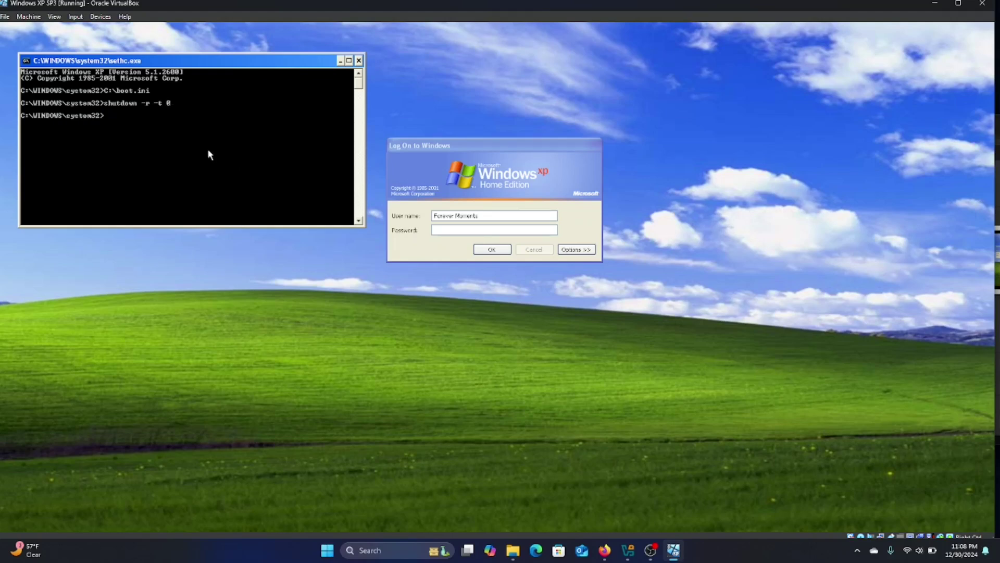
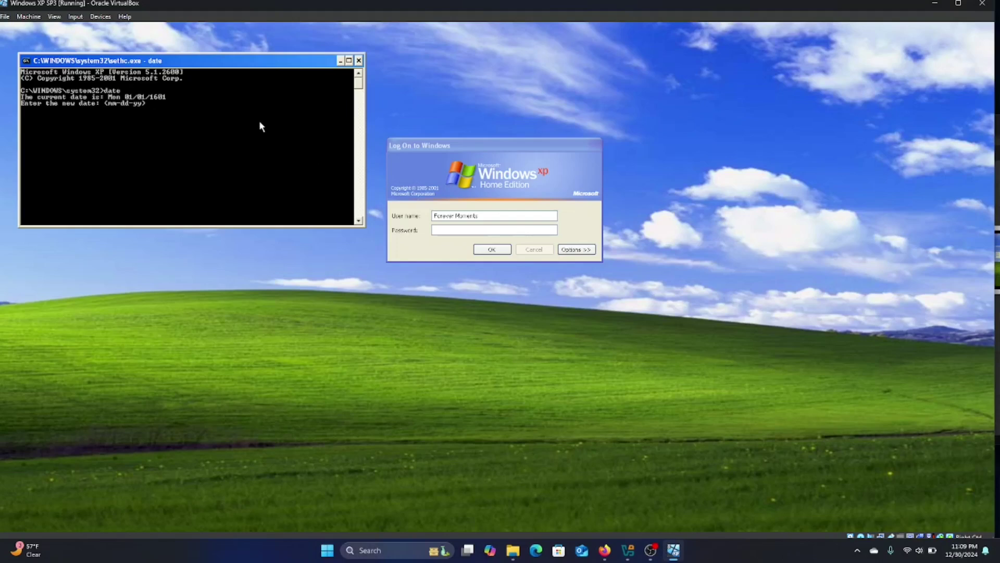
# Leave the date prompt without a new date and try to log on with the account password
pyautogui.press('Return')
pyautogui.click(480, 199)
pyautogui.click(482, 230)
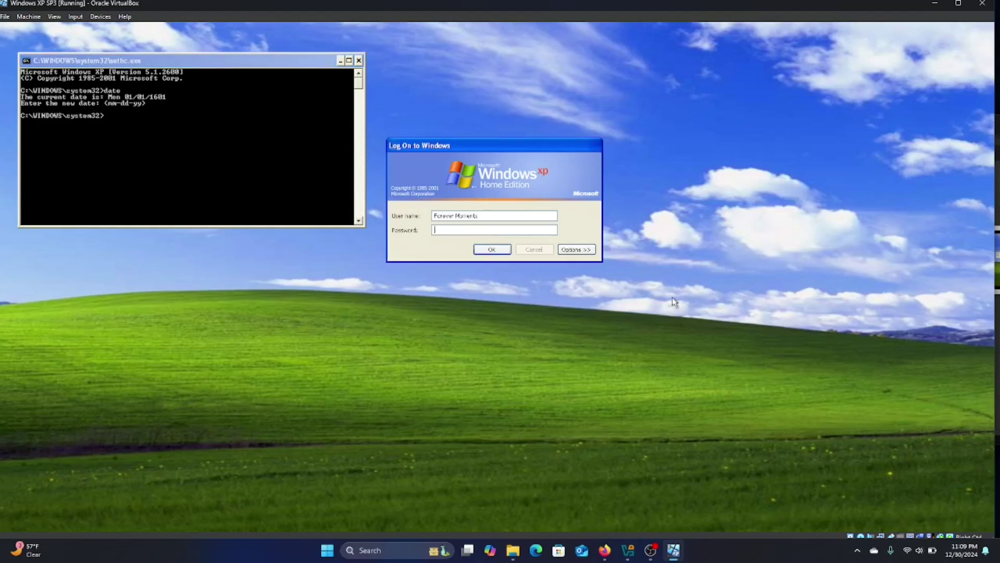
pyautogui.write('••••••••••••••')
pyautogui.click(489, 251)
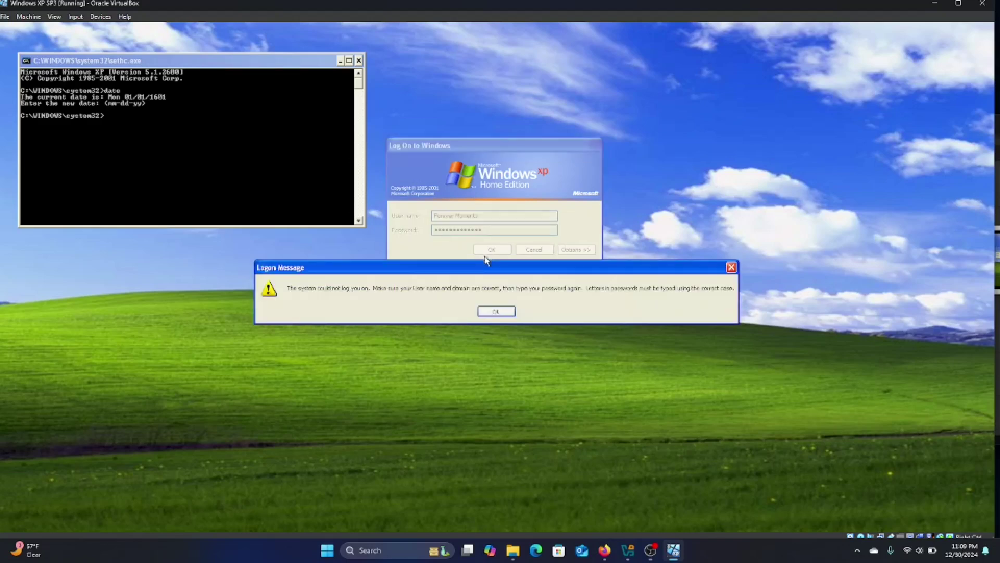
pyautogui.click(508, 308)
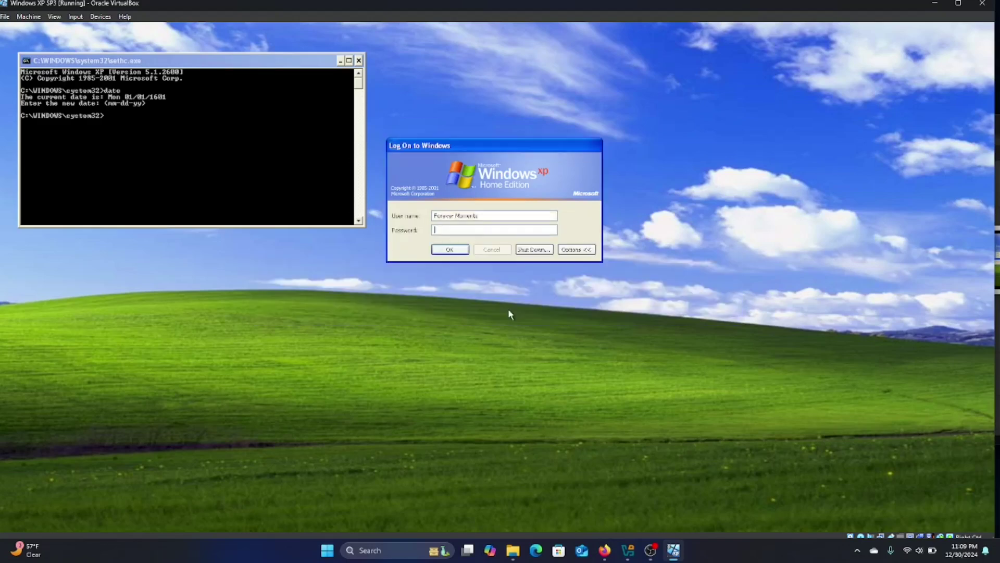
# Enter the account password again to log on, dismiss the system time error, and decline Windows activation
pyautogui.write('1•••••••••••')
pyautogui.click(451, 248)
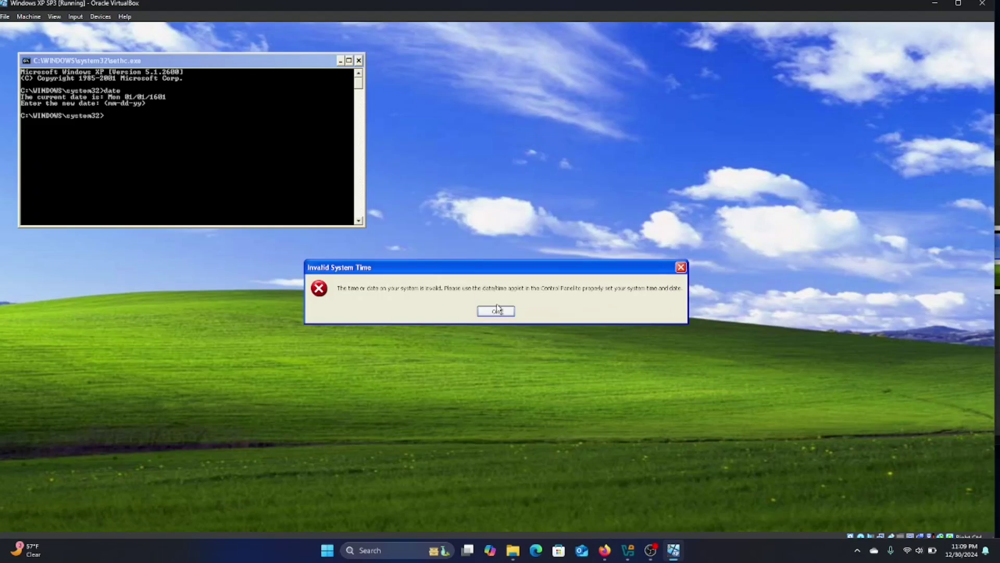
pyautogui.click(496, 311)
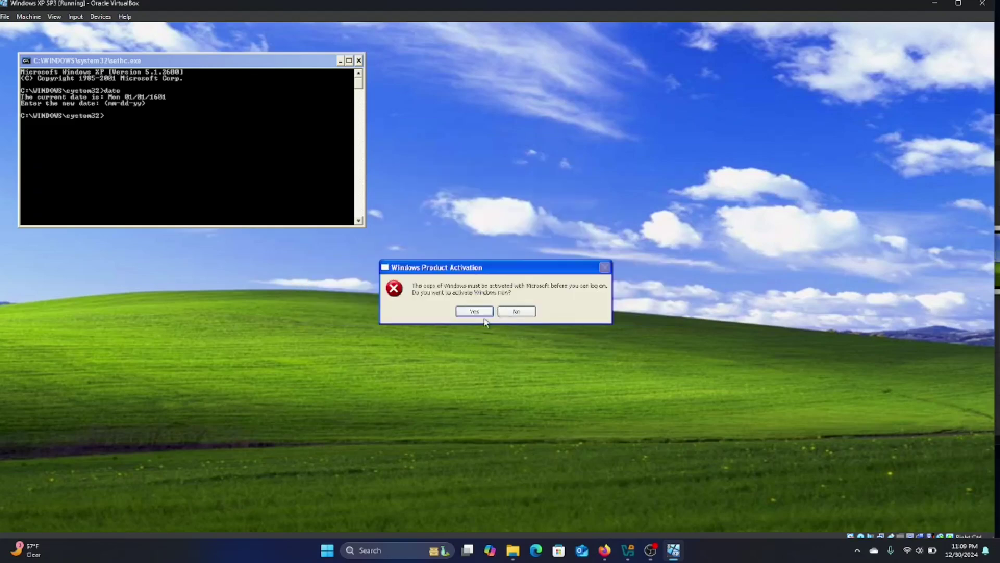
pyautogui.click(508, 313)
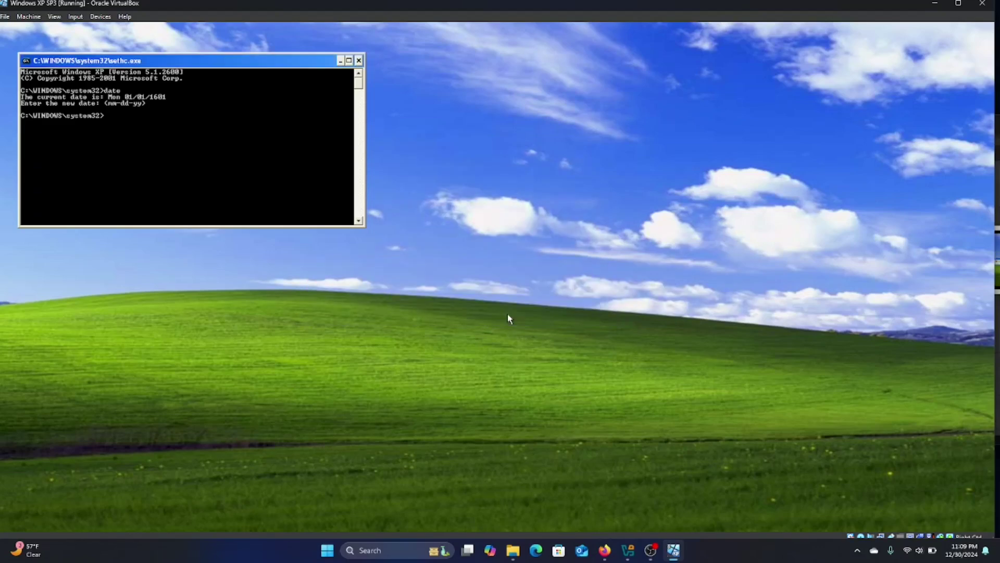
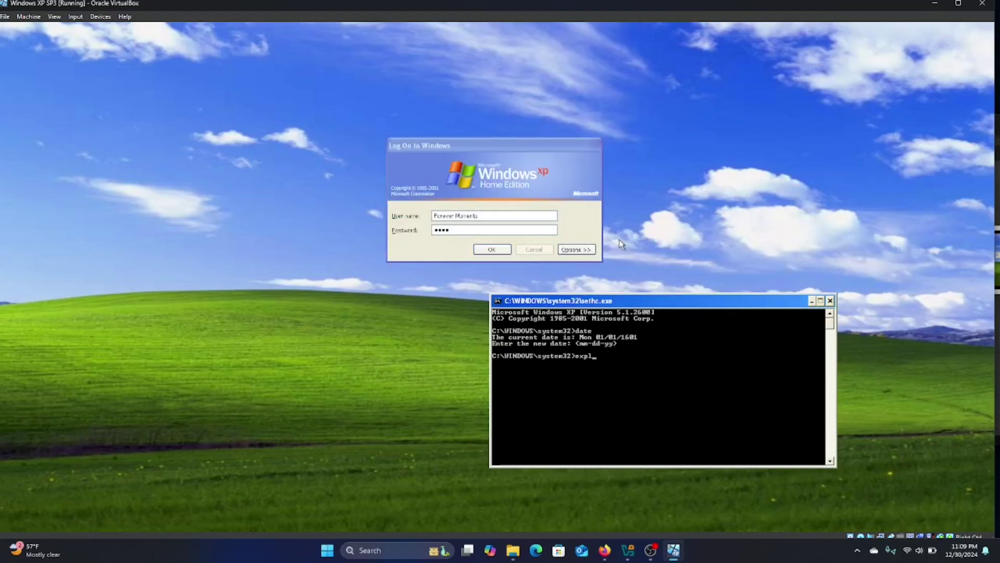
# Clear the partial command in the Command Prompt and set the system date to 12/31/2023
pyautogui.press('BackSpace')
pyautogui.press('BackSpace')
pyautogui.press('BackSpace')
pyautogui.press('BackSpace')
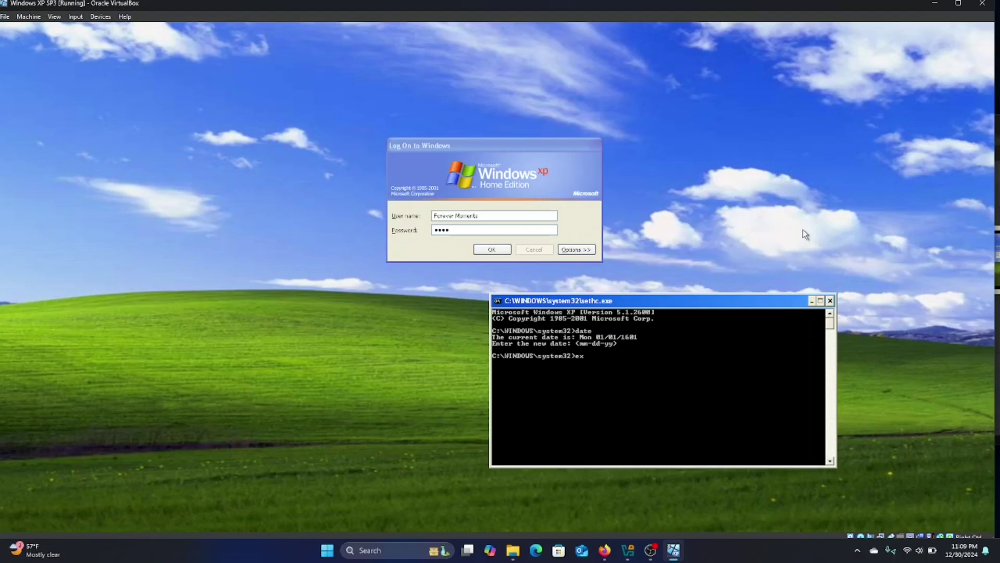
pyautogui.write('date')
pyautogui.press('Return')
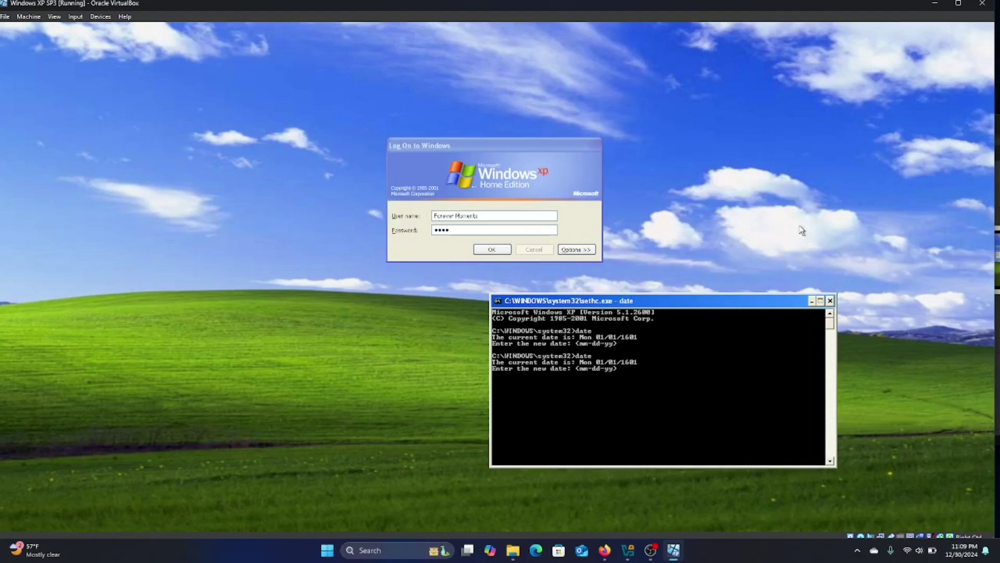
pyautogui.write('12/31/20234')
pyautogui.press('BackSpace')
pyautogui.press('Return')
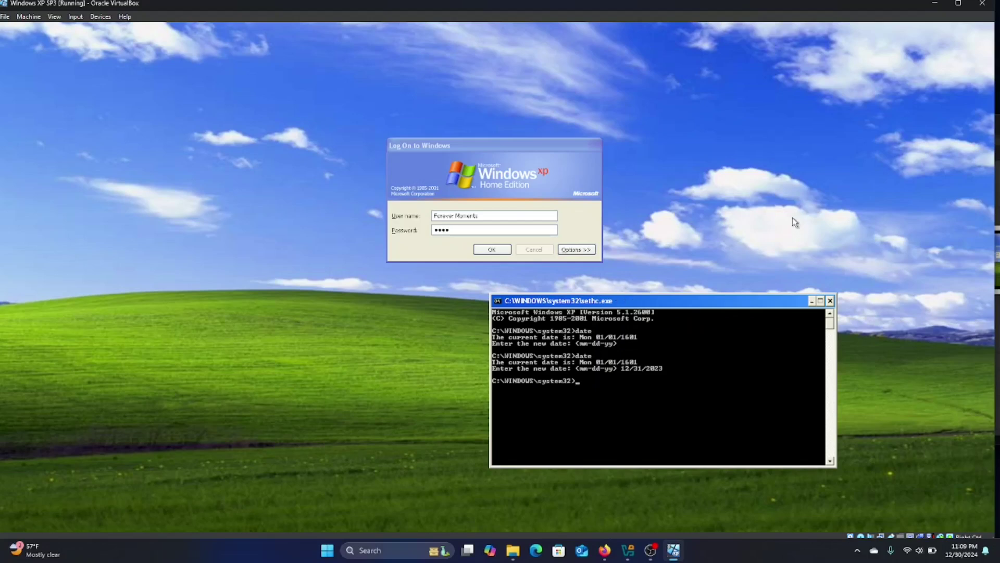
# Set the system time to 23:58:00 with the time command
pyautogui.write('time 11:58:--')
pyautogui.press('Return')
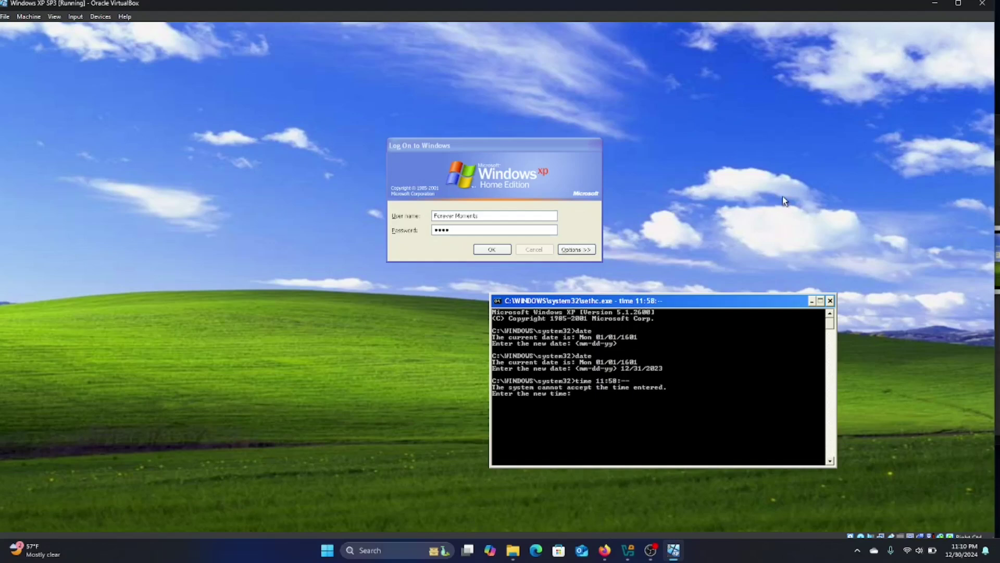
pyautogui.write('23:58:00')
pyautogui.press('Return')
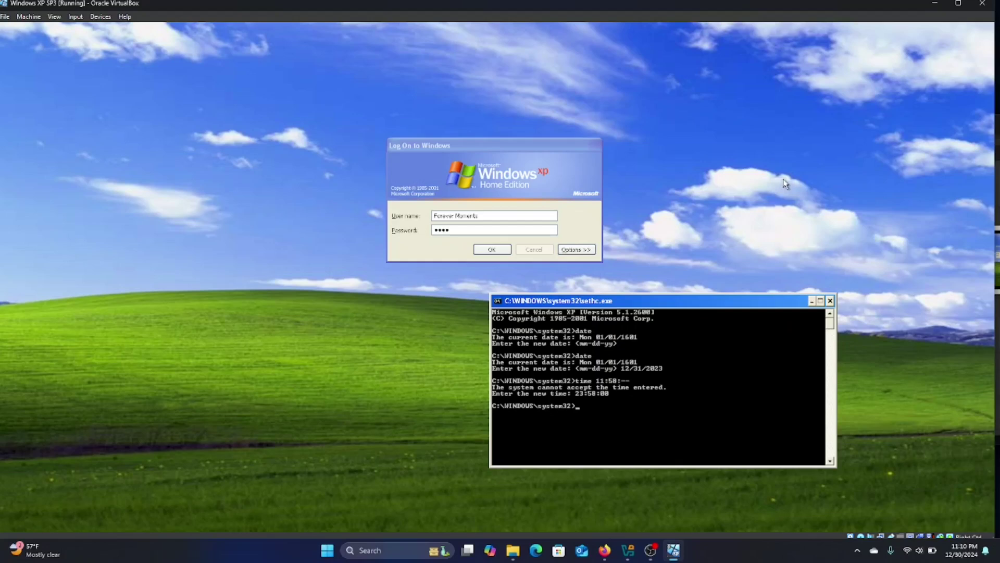
# Open C:\boot.ini from the Command Prompt, change its year switch to /year=9999, and save the file
pyautogui.write('C:\\boot.ini')
pyautogui.press('Return')
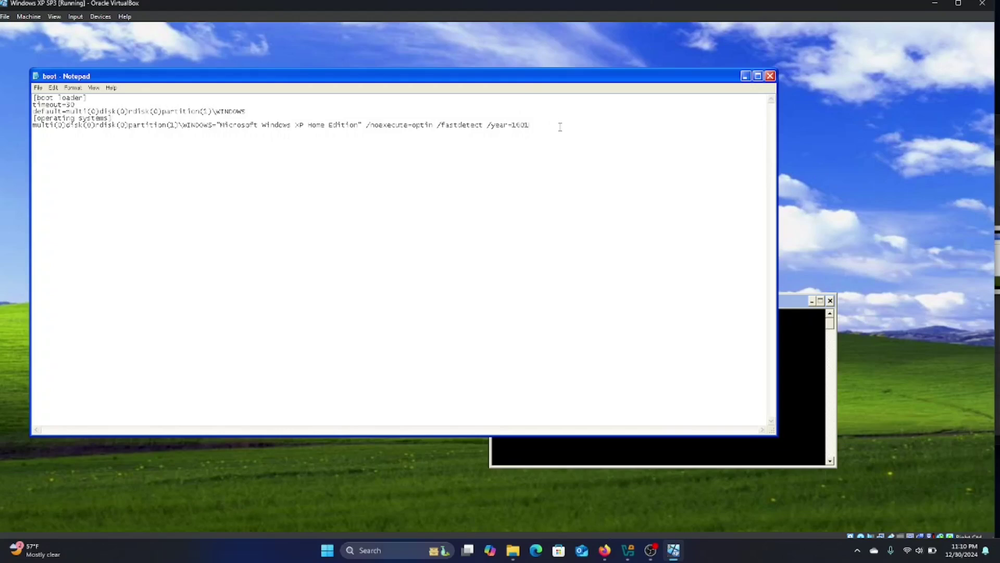
pyautogui.press('BackSpace')
pyautogui.press('BackSpace')
pyautogui.press('BackSpace')
pyautogui.press('BackSpace')
pyautogui.write('9999')
pyautogui.click(38, 88)
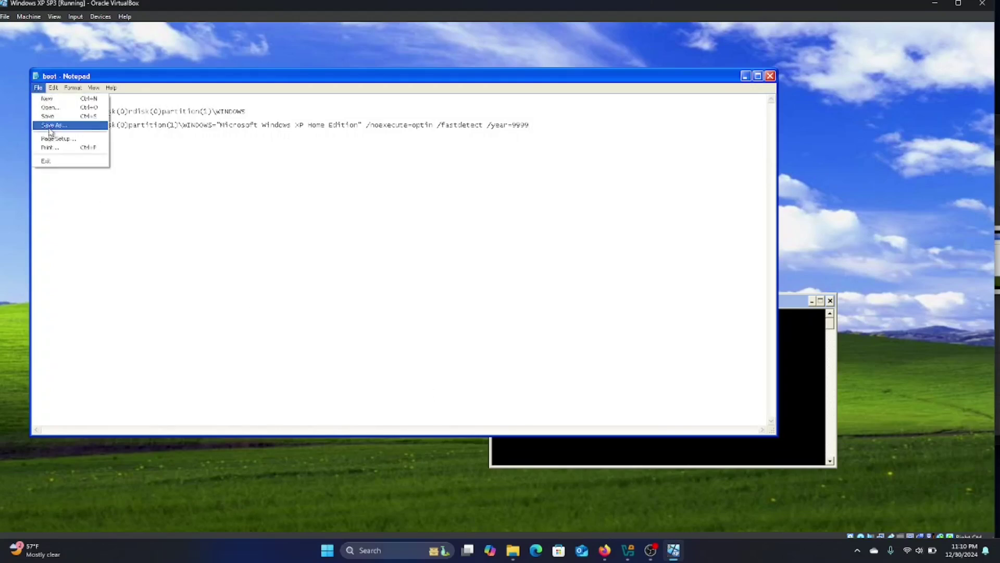
pyautogui.click(57, 122)
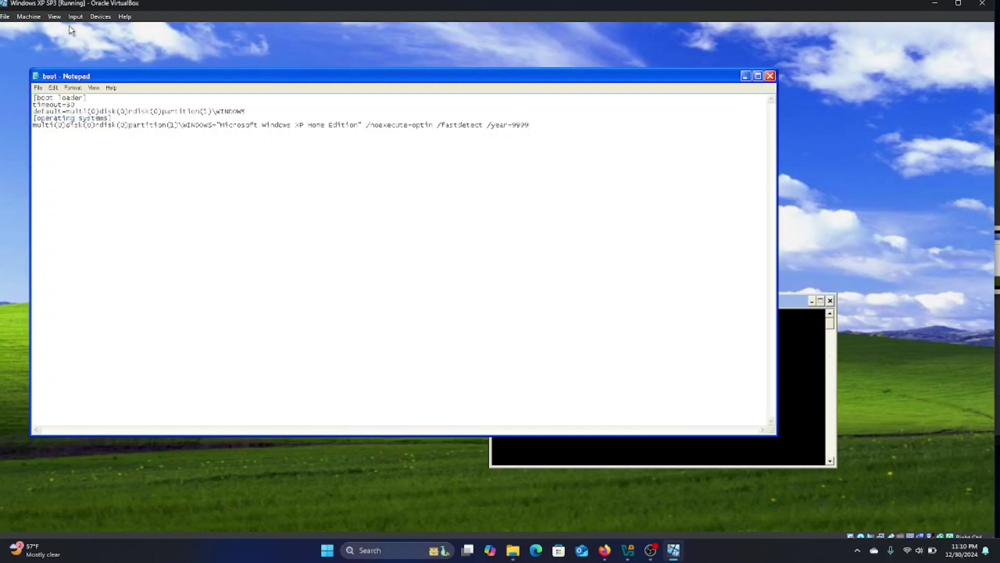
# Reset the Windows XP SP3 virtual machine to reboot with the edited boot.ini
pyautogui.click(25, 18)
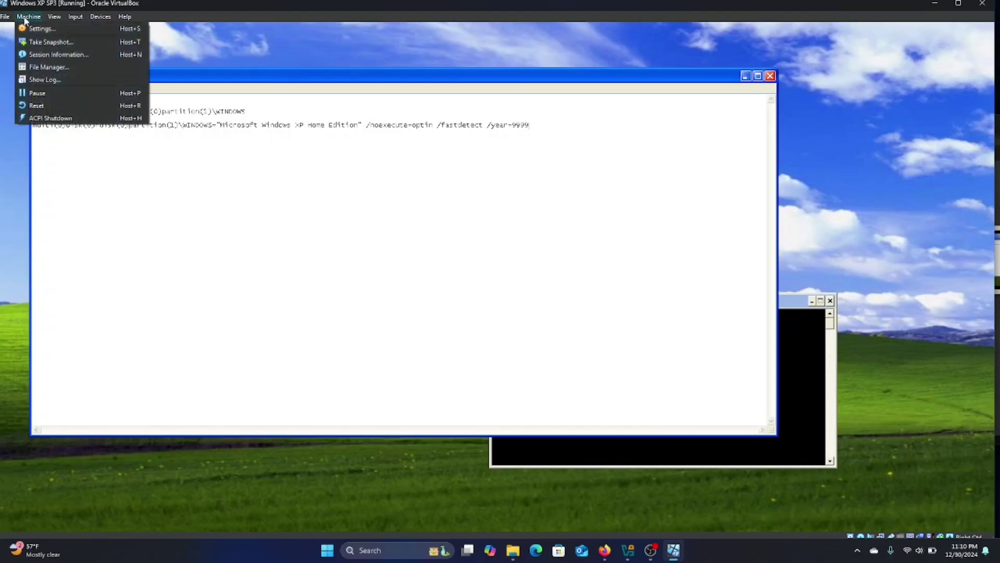
pyautogui.click(51, 104)
pyautogui.click(461, 320)
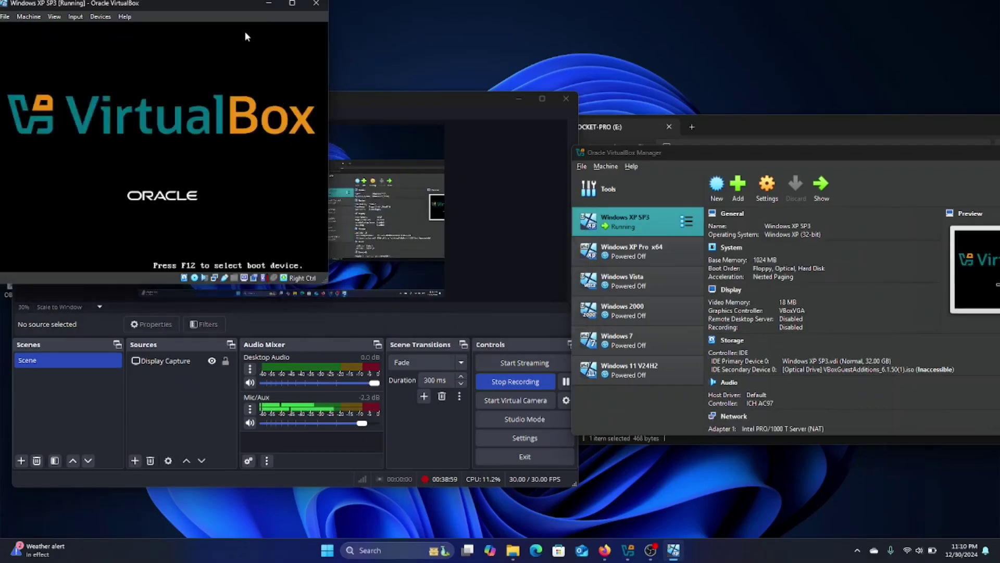
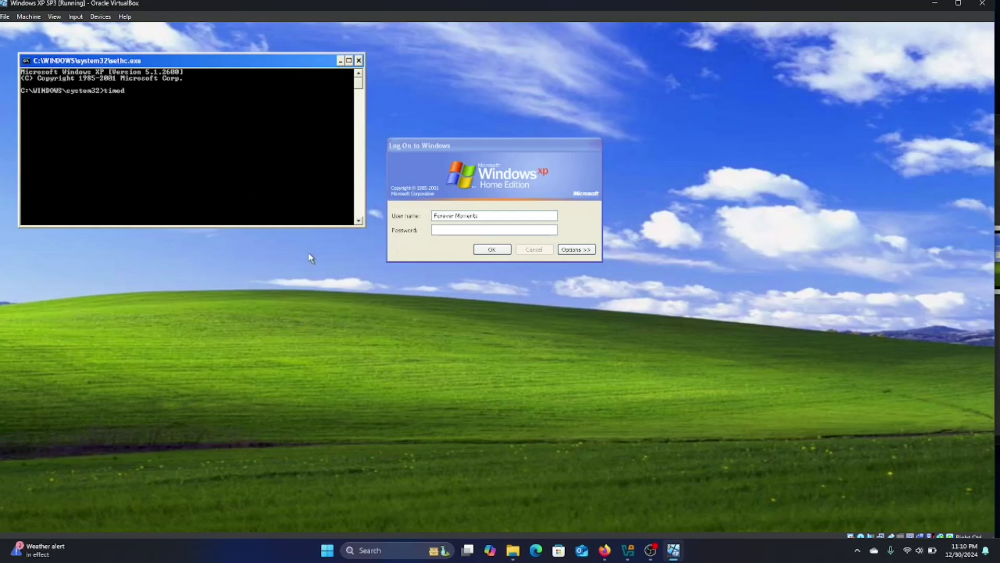
# Open the Date and Time Properties from the Command Prompt with timedate.cpl and move the dialog clear of the console
pyautogui.write('E.CPL')
pyautogui.press('Return')
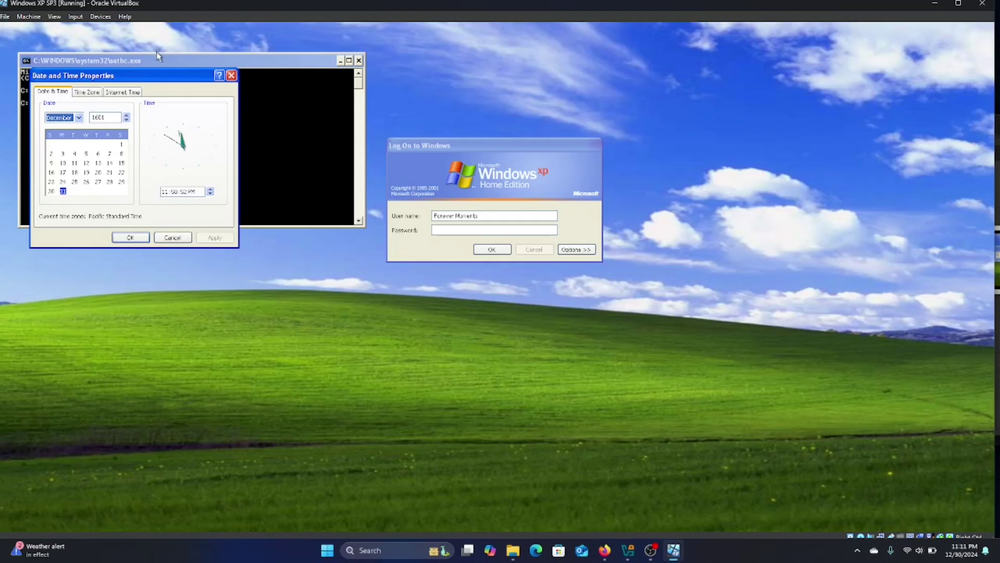
pyautogui.moveTo(168, 76); pyautogui.dragTo(487, 82)
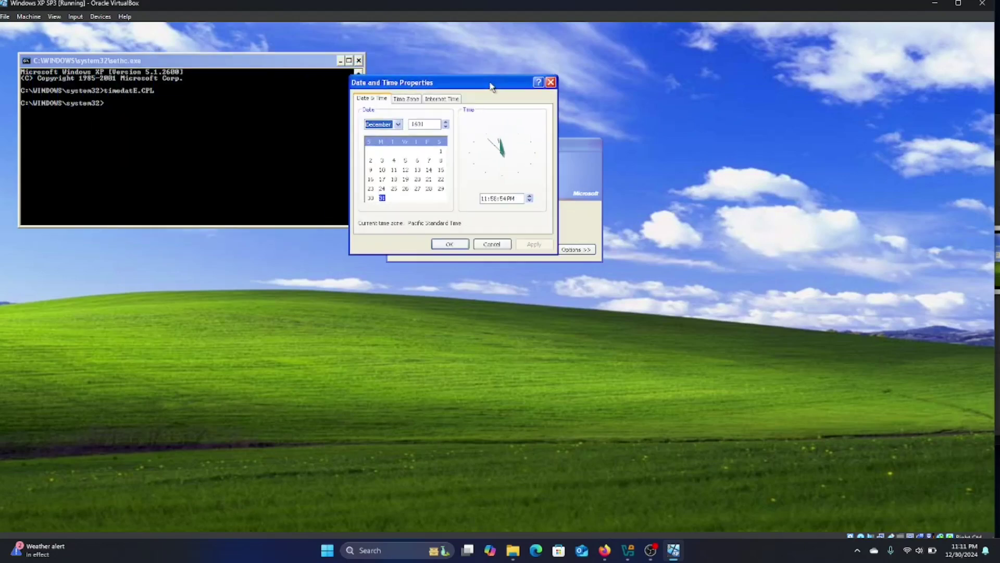
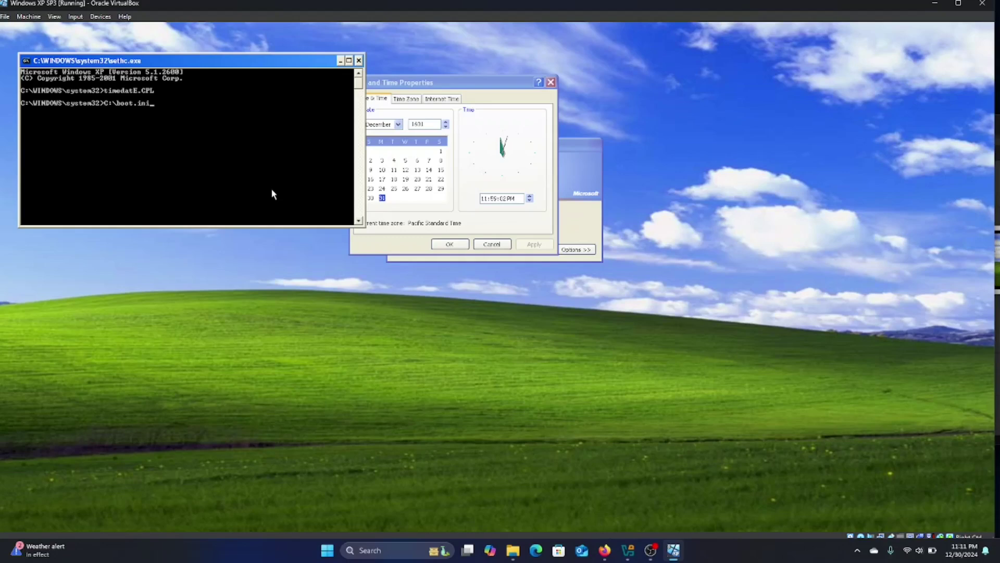
# Open C:\boot.ini from the Command Prompt, check its year switch, and close the file
pyautogui.press('Return')
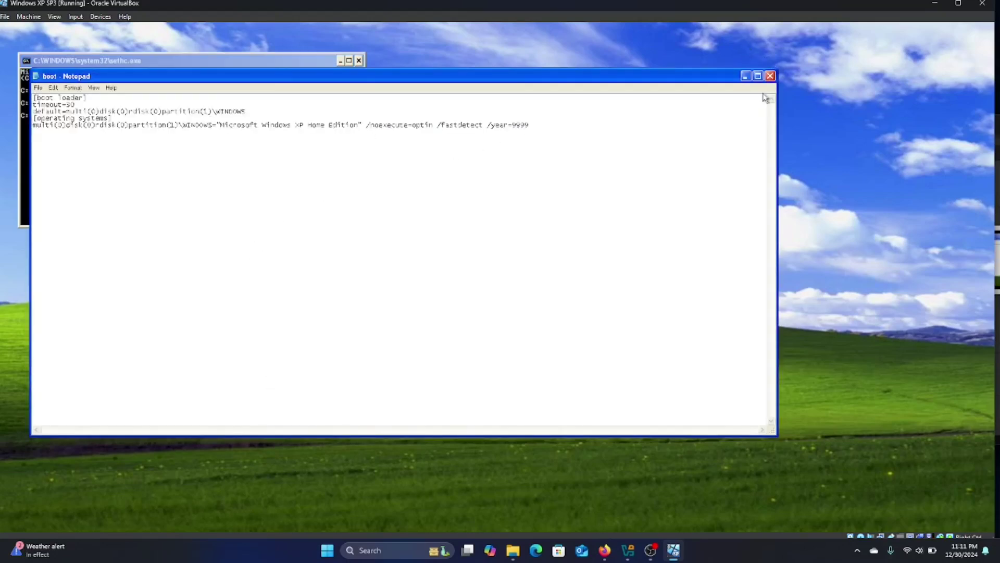
pyautogui.click(598, 145)
pyautogui.click(773, 76)
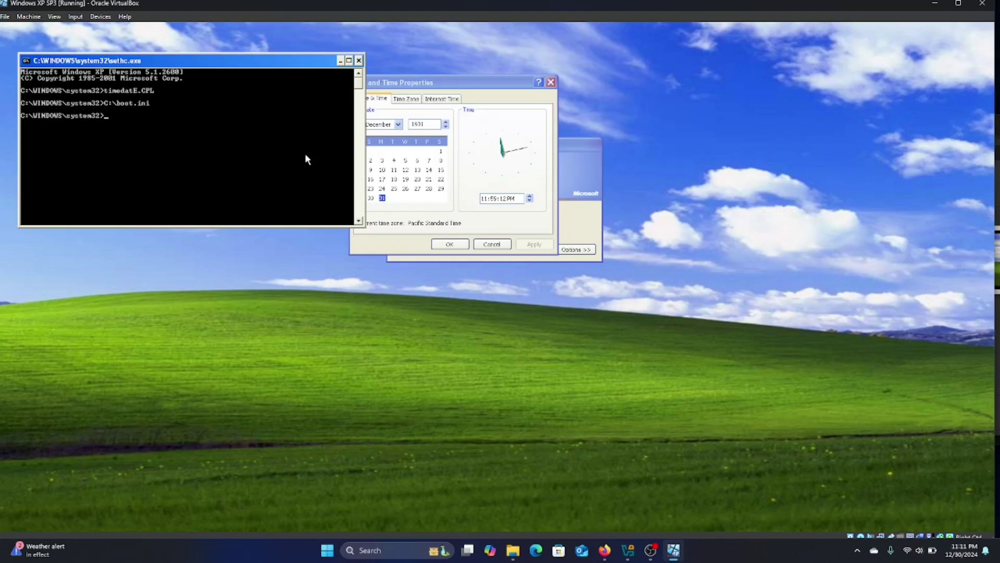
pyautogui.write('date')
pyautogui.press('Return')
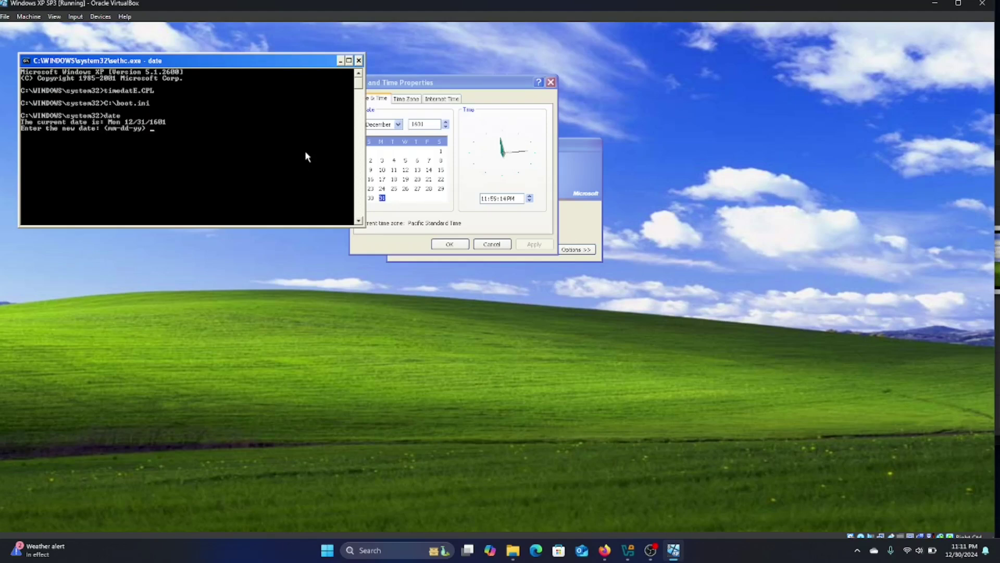
pyautogui.write('time')
pyautogui.press('Return')
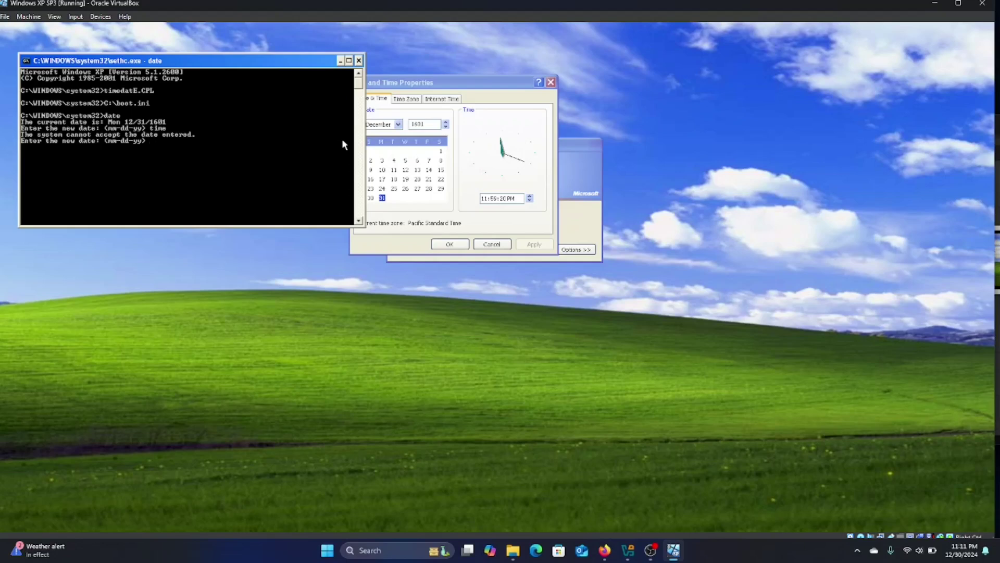
pyautogui.write('1:58:00')
pyautogui.press('Return')
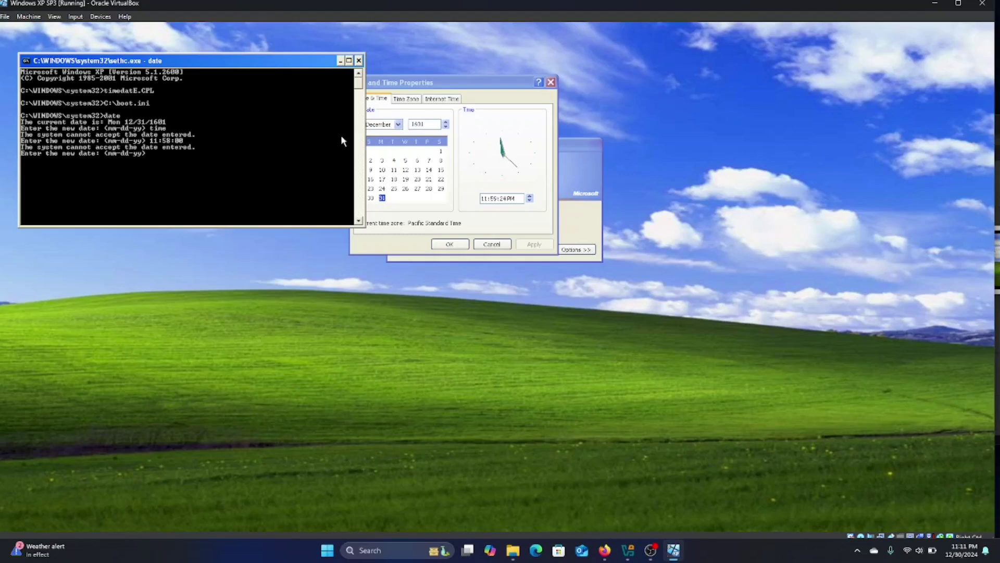
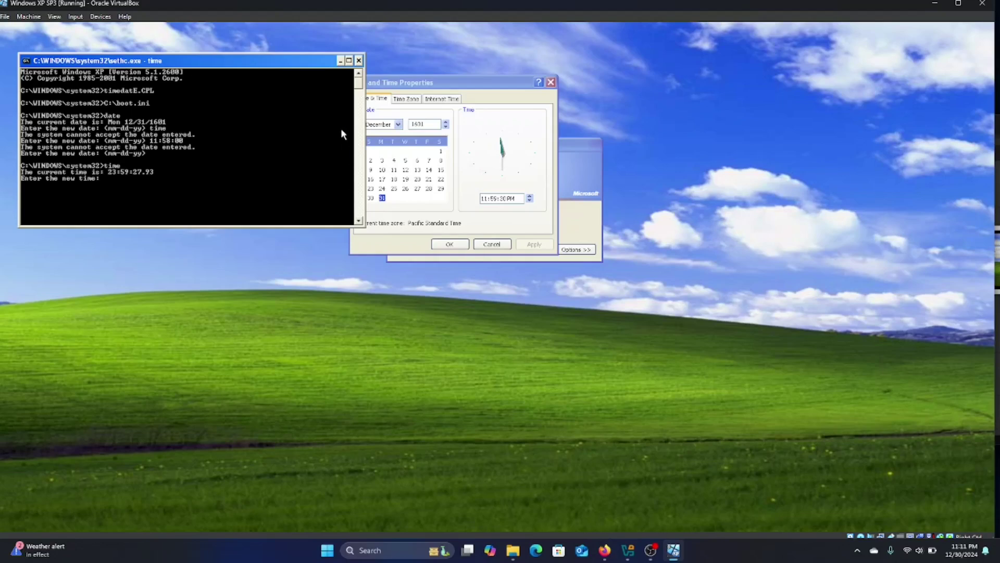
# Set the system time to 23:58:00 with the time command
pyautogui.write('23:58:00')
pyautogui.press('Return')
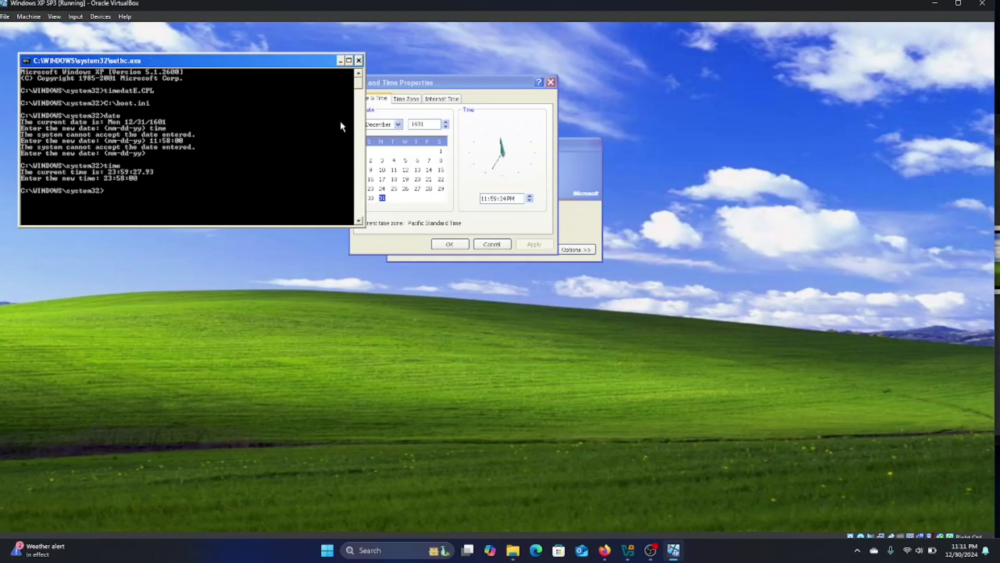
# Remove the /year=9999 switch from C:\boot.ini, save the file, and restart Windows with shutdown -r -t 0
pyautogui.write('C:\\boot.ini')
pyautogui.press('Return')
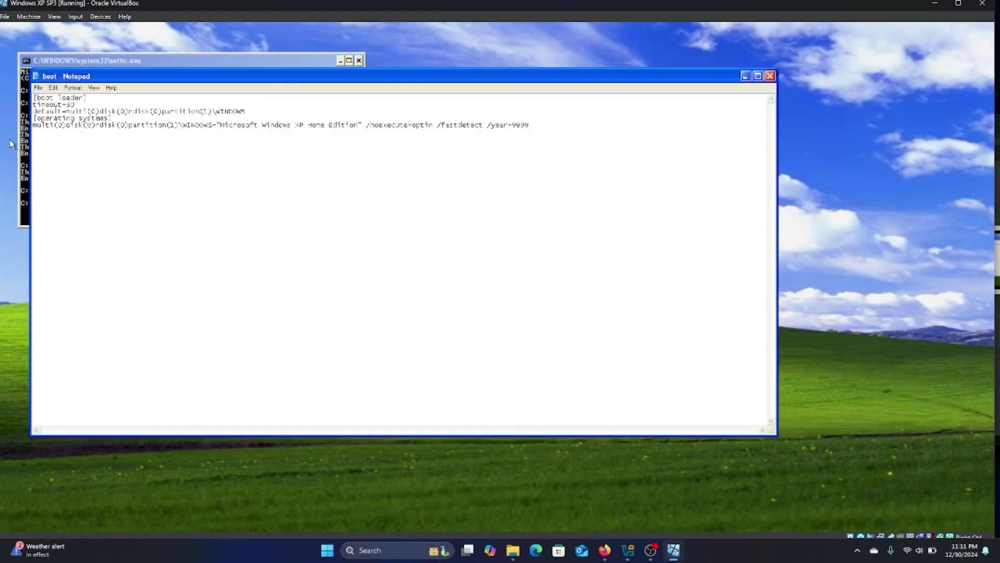
pyautogui.click(40, 88)
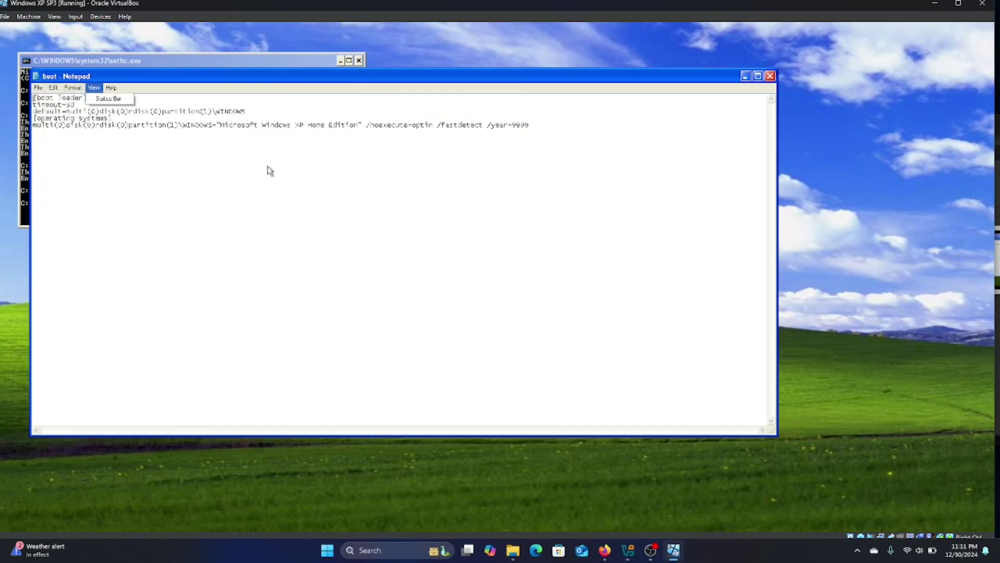
pyautogui.click(554, 137)
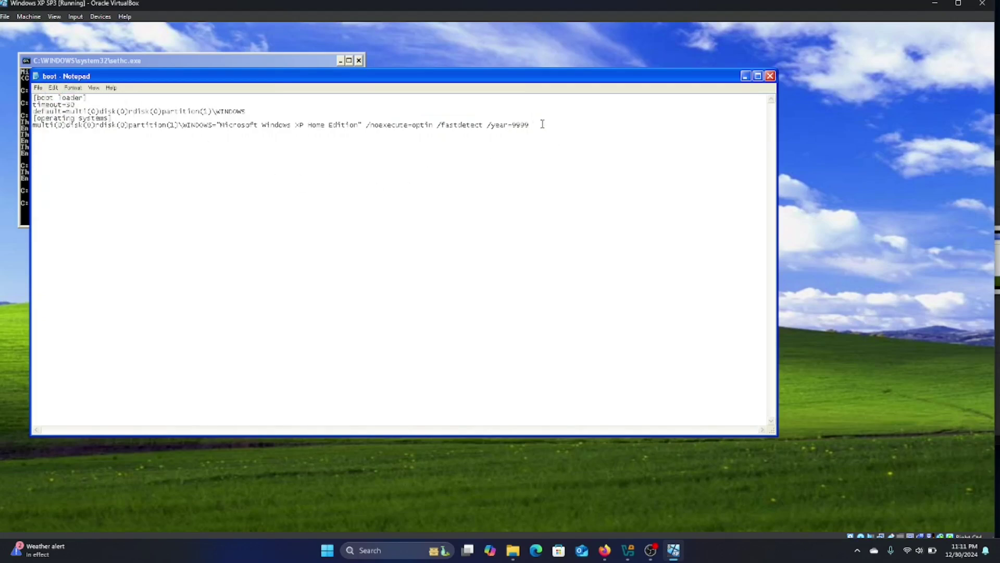
pyautogui.moveTo(545, 125); pyautogui.dragTo(491, 128)
pyautogui.press('BackSpace')
pyautogui.press('BackSpace')
pyautogui.click(770, 76)
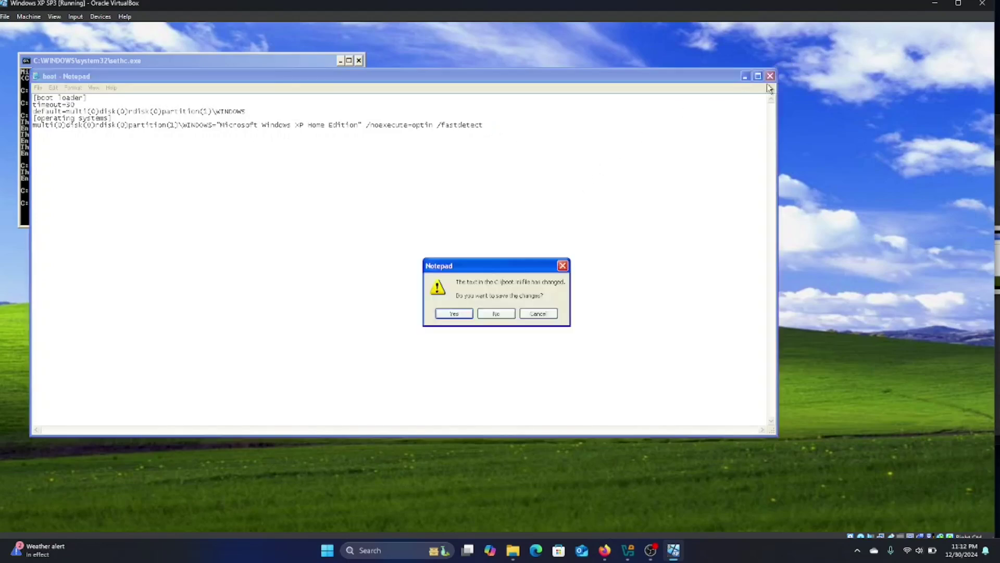
pyautogui.click(465, 314)
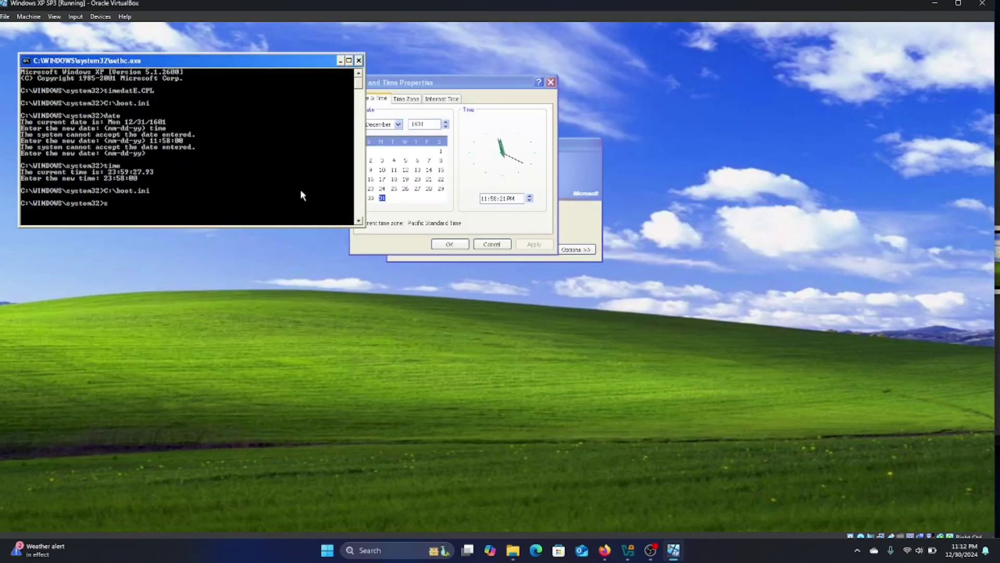
pyautogui.write('shutdown -r -t 0')
pyautogui.press('Return')
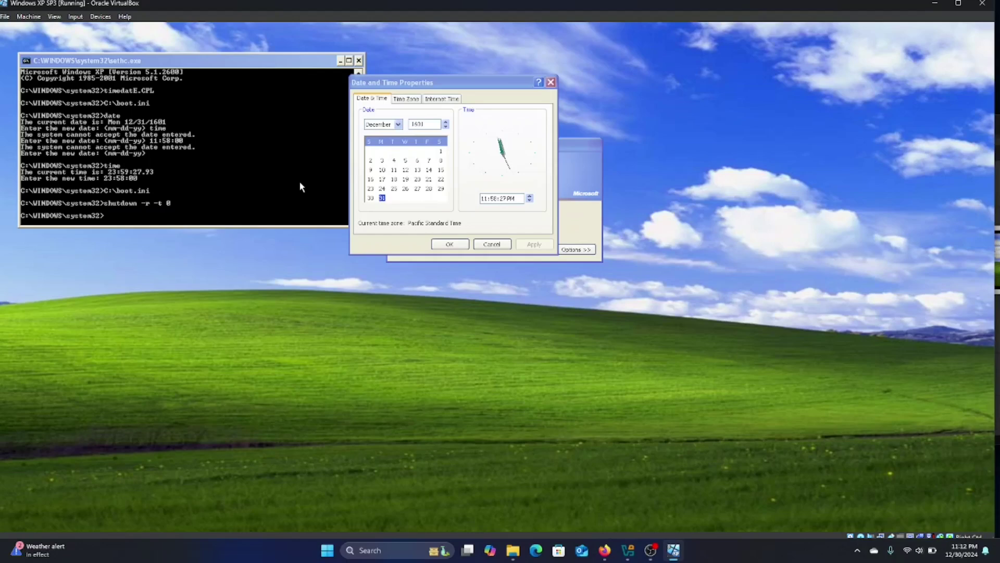
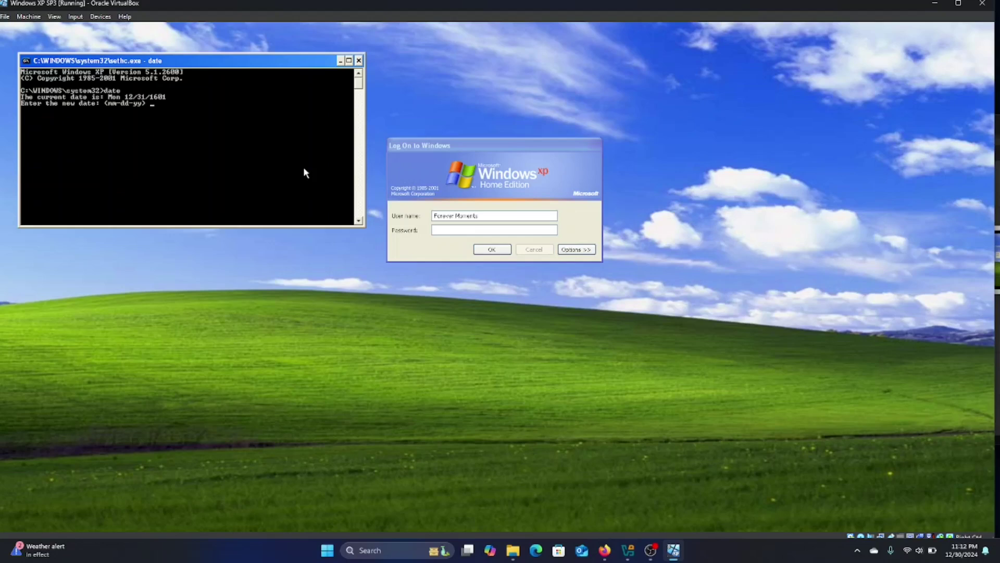
# Set the system date to 12/31/2024 at the date command's prompt
pyautogui.write('12731/2024')
pyautogui.press('Return')
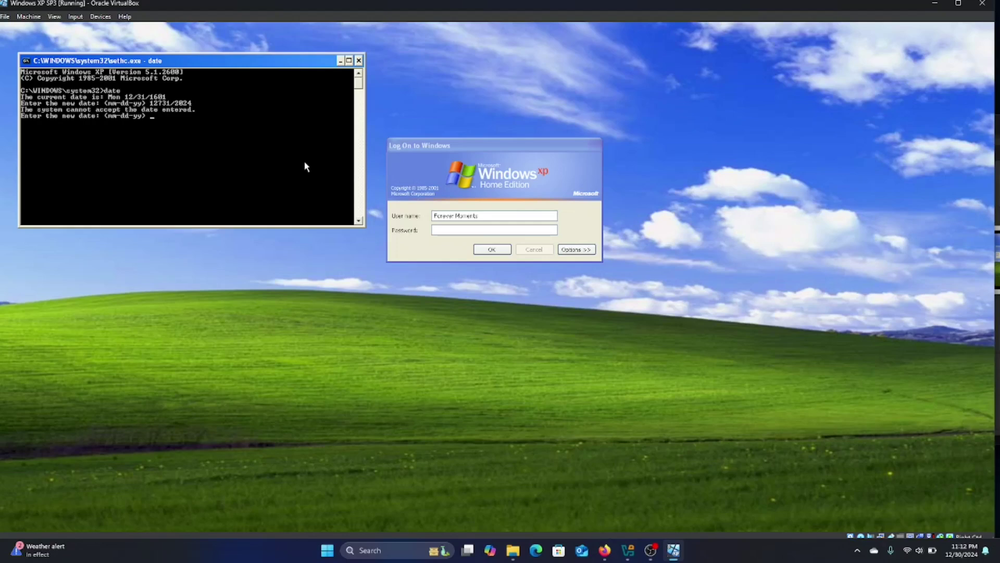
pyautogui.write('12/31/2024')
pyautogui.press('Return')
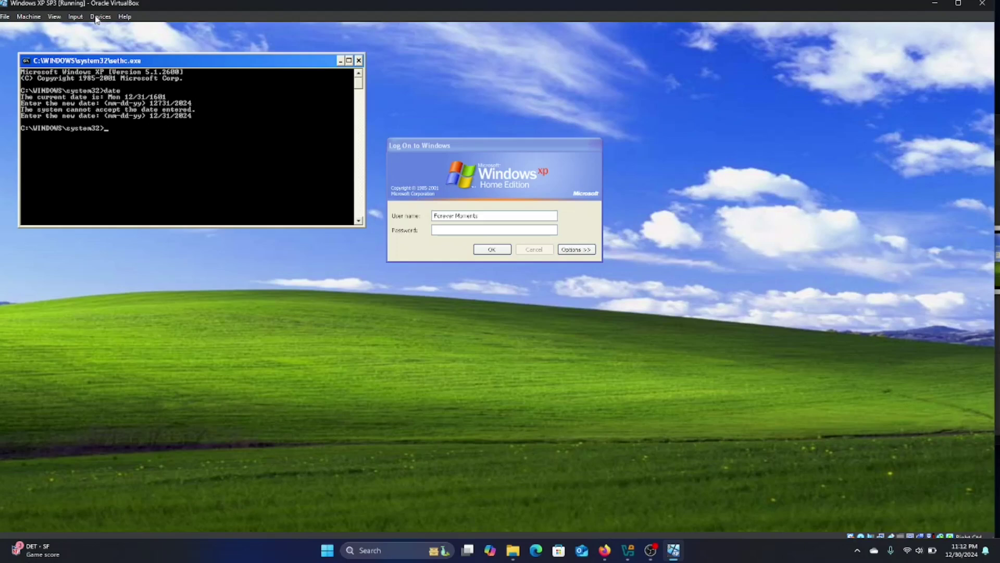
# Reset the Windows XP SP3 virtual machine again and confirm the reset
pyautogui.click(28, 17)
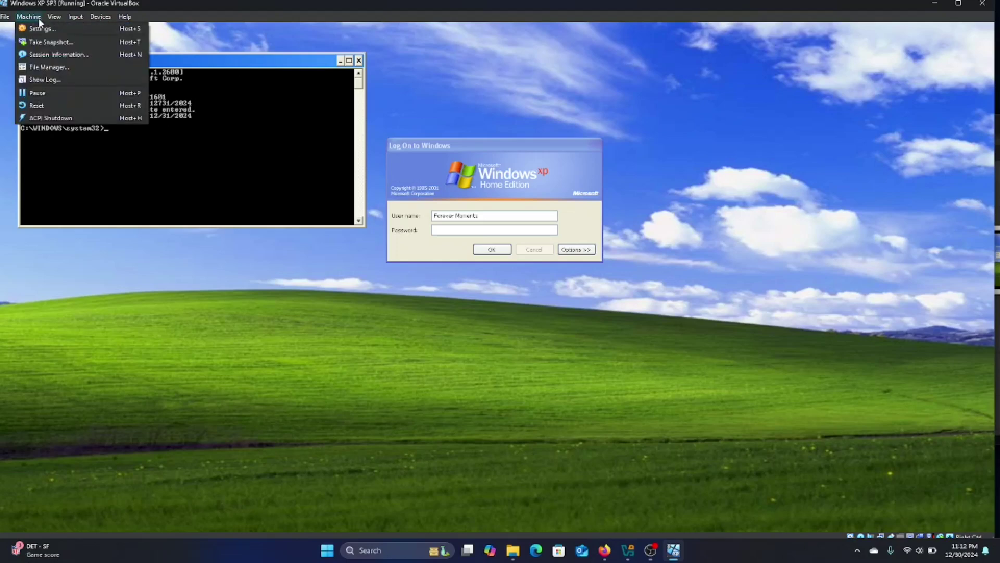
pyautogui.click(68, 106)
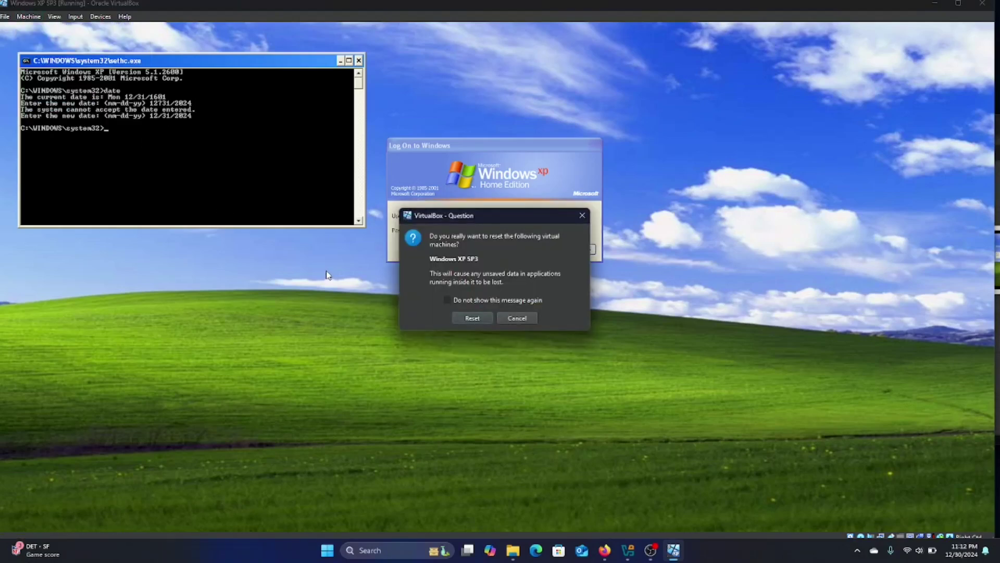
pyautogui.click(459, 322)
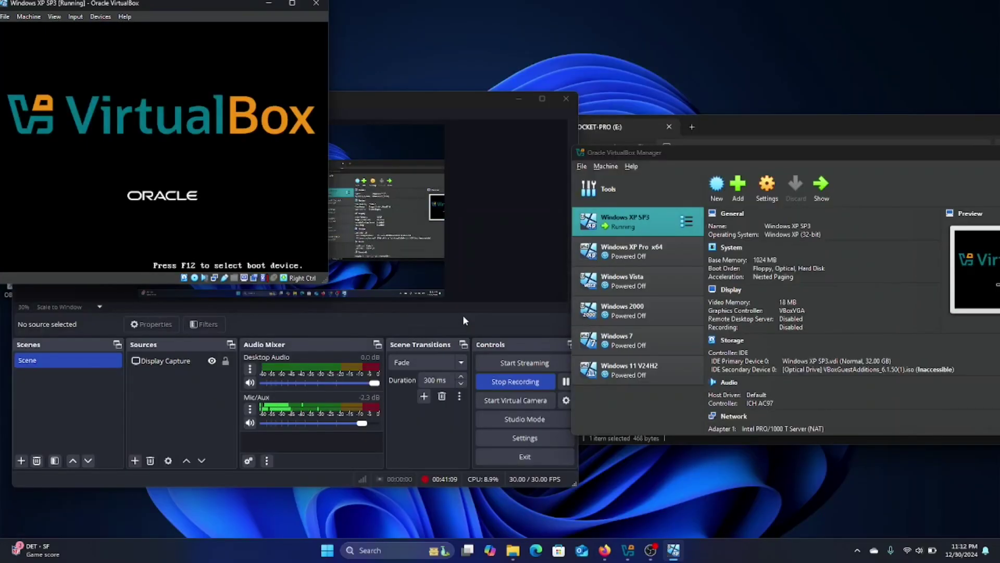
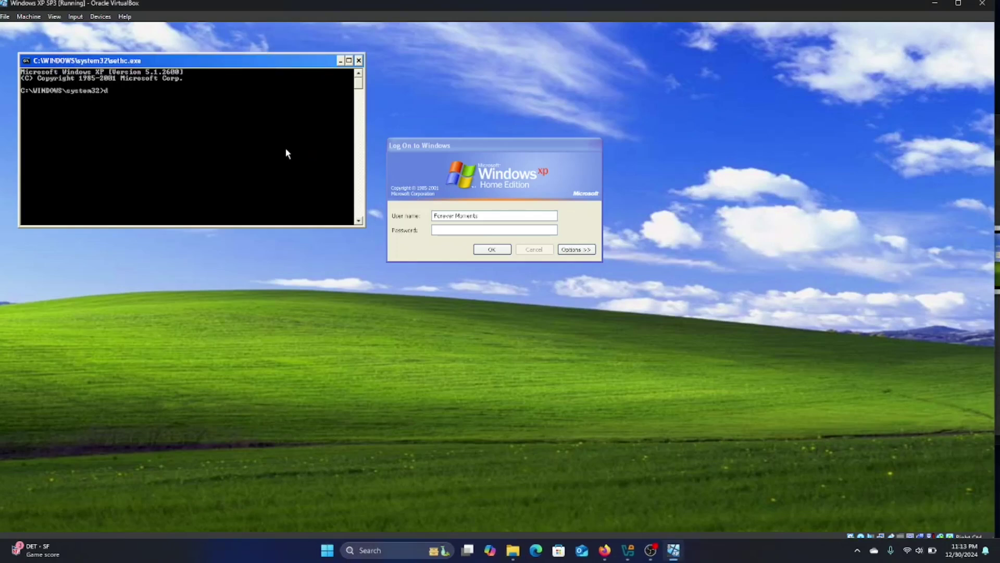
# Check the current system date with the date command without entering a new one
pyautogui.write('ate')
pyautogui.press('Return')
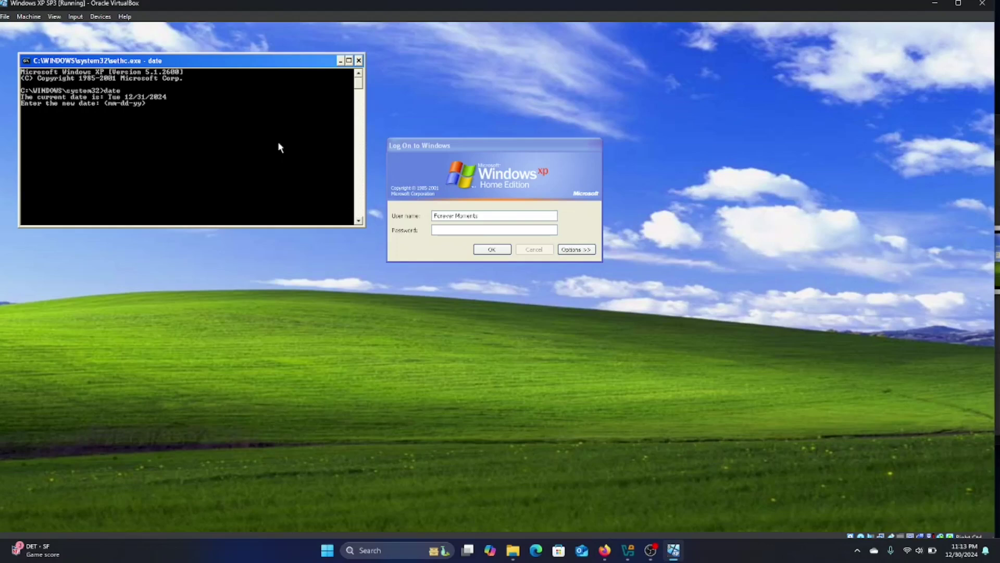
pyautogui.press('Return')
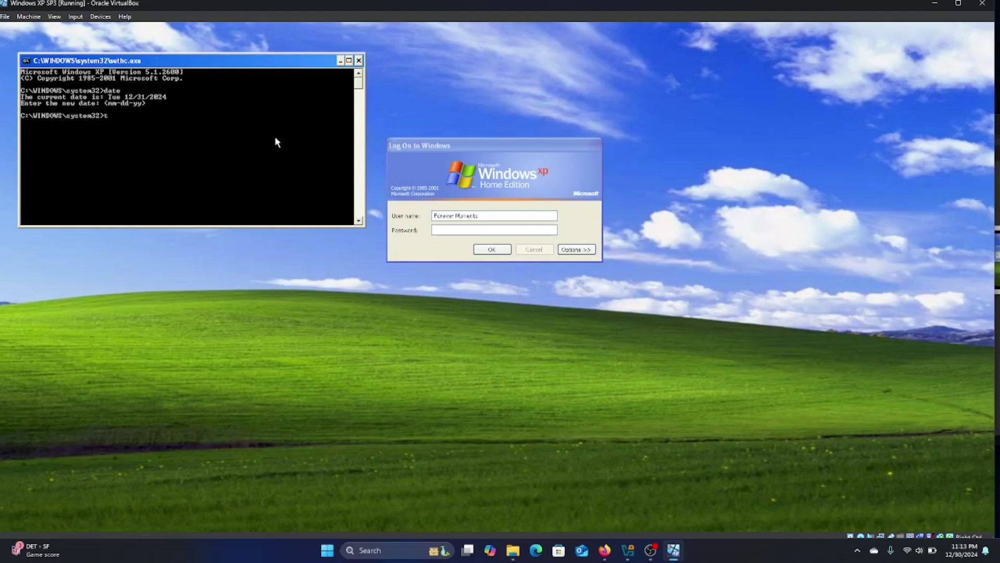
# Set the system time to 23:59:00 with the time command
pyautogui.write('time')
pyautogui.press('Return')
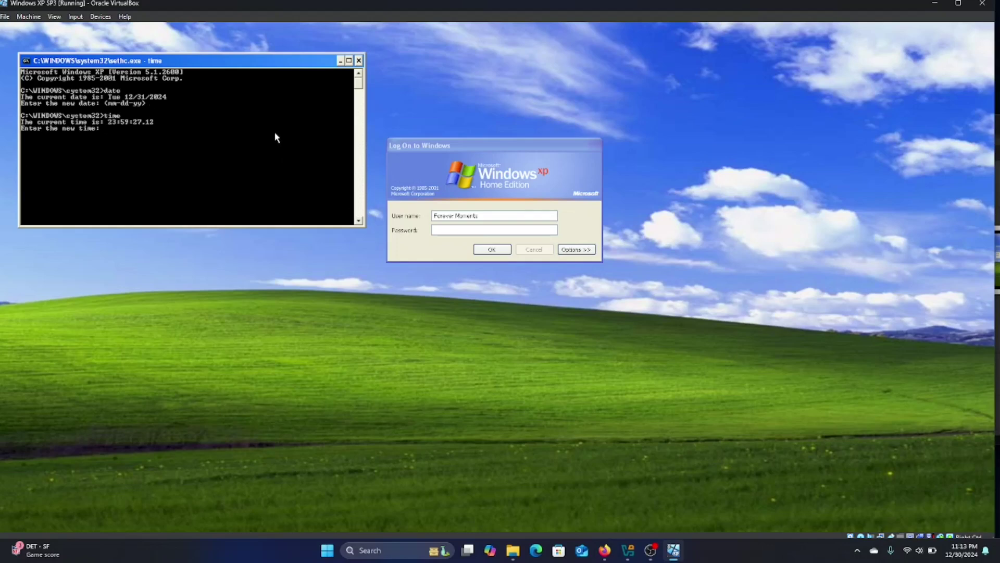
pyautogui.write('23:59:00')
pyautogui.press('Return')
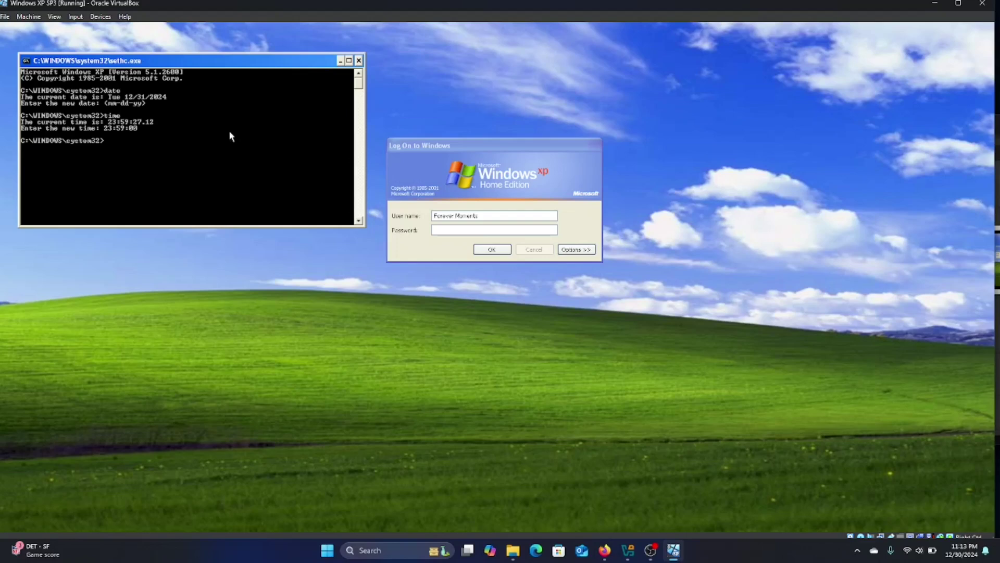
# Open C:\boot.ini from the Command Prompt, append /year=9999 to the Windows XP Home Edition line, and save the file
pyautogui.write('C:\\boot.ini')
pyautogui.press('Return')
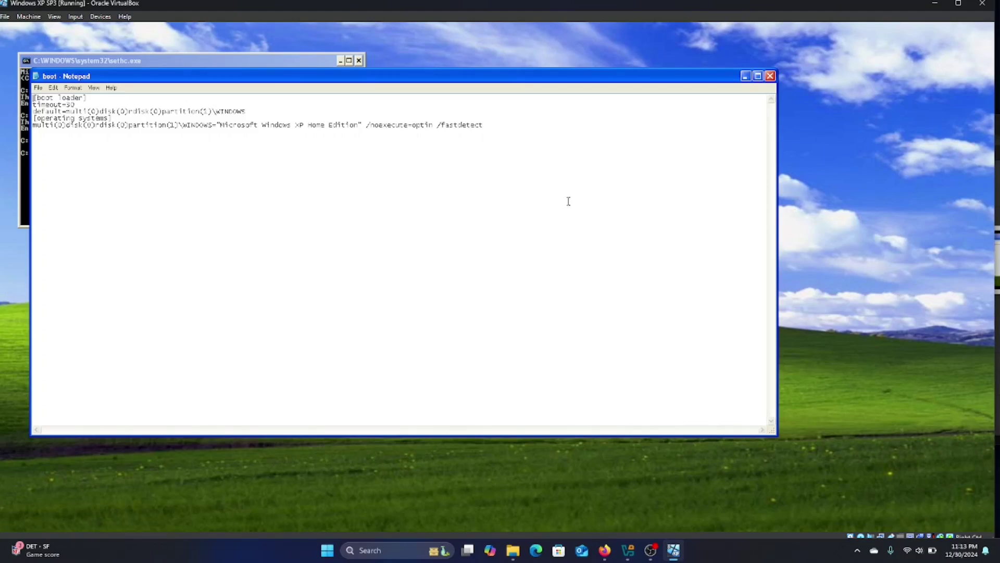
pyautogui.click(535, 118)
pyautogui.hotkey('ctrl', 'Home')
pyautogui.press('BackSpace')
pyautogui.click(37, 89)
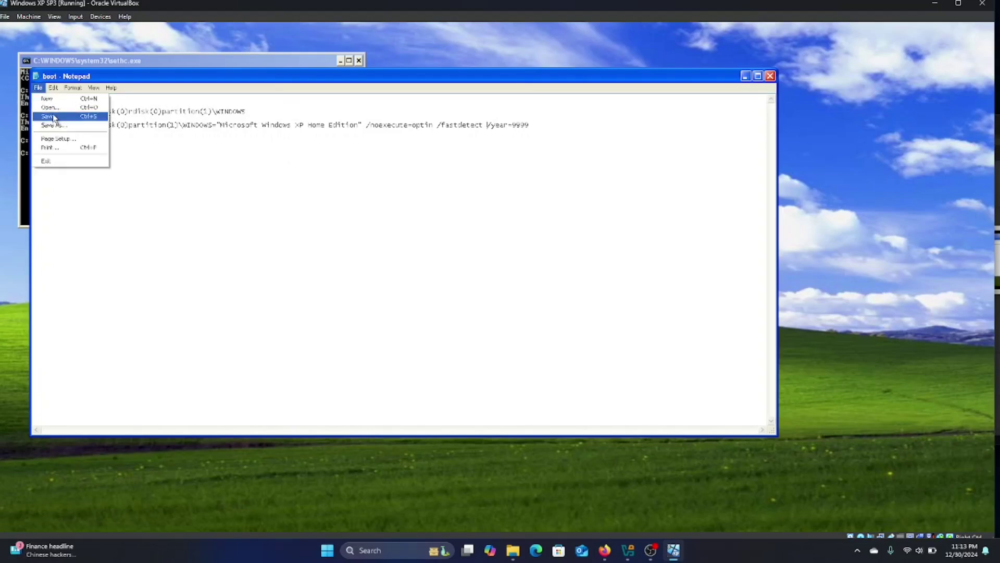
pyautogui.click(54, 116)
# Return to the Command Prompt and set the system time back to 23:59:00
pyautogui.click(138, 65)
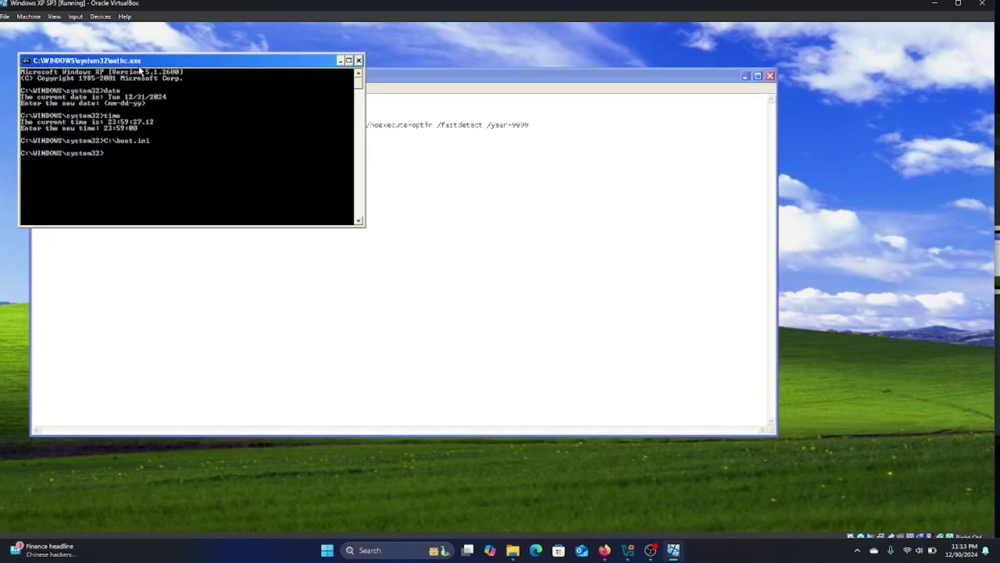
pyautogui.write('time')
pyautogui.press('Return')
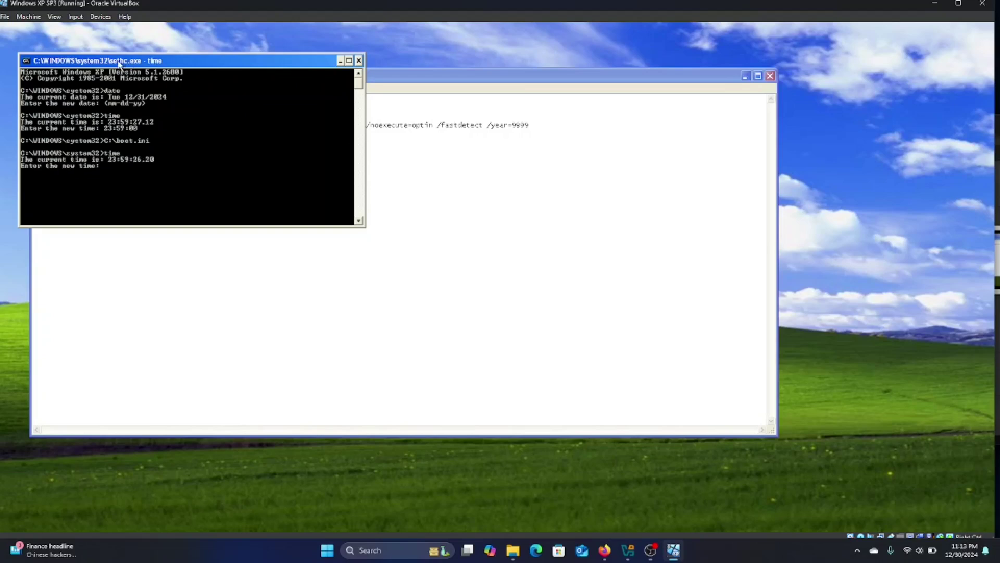
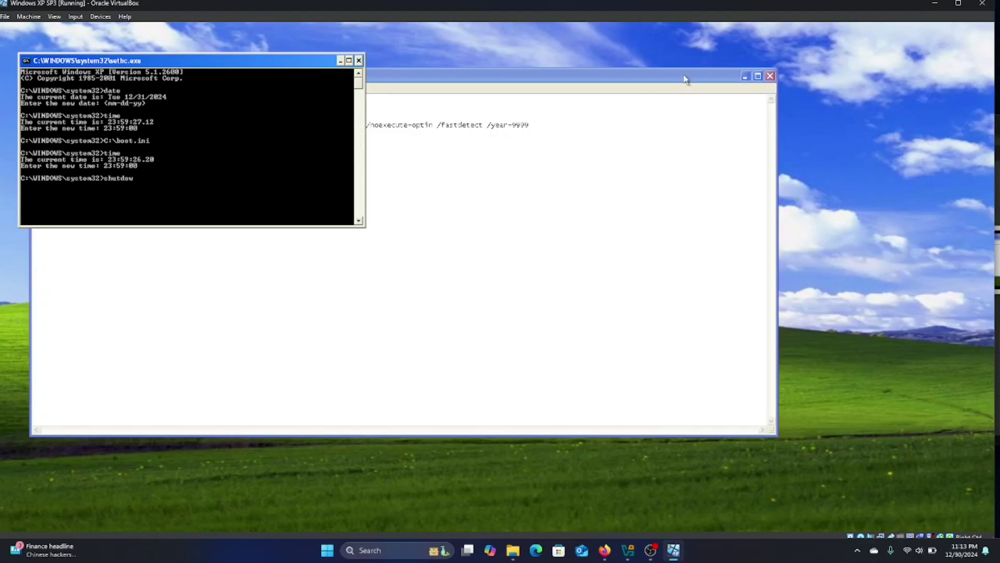
# Close the boot.ini file and restart Windows XP immediately with shutdown -r -t 0
pyautogui.click(770, 77)
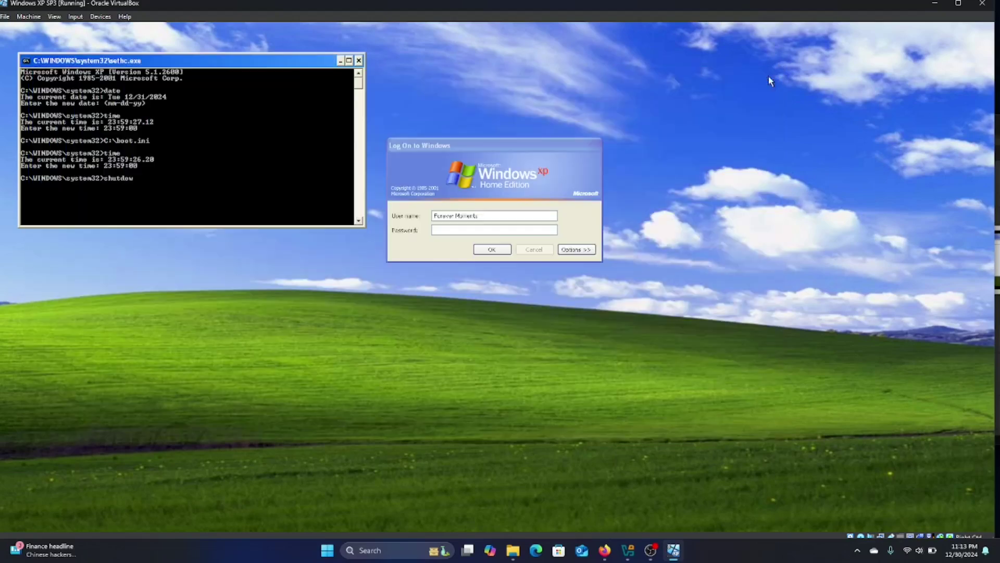
pyautogui.write('n -r -t 0')
pyautogui.press('Return')
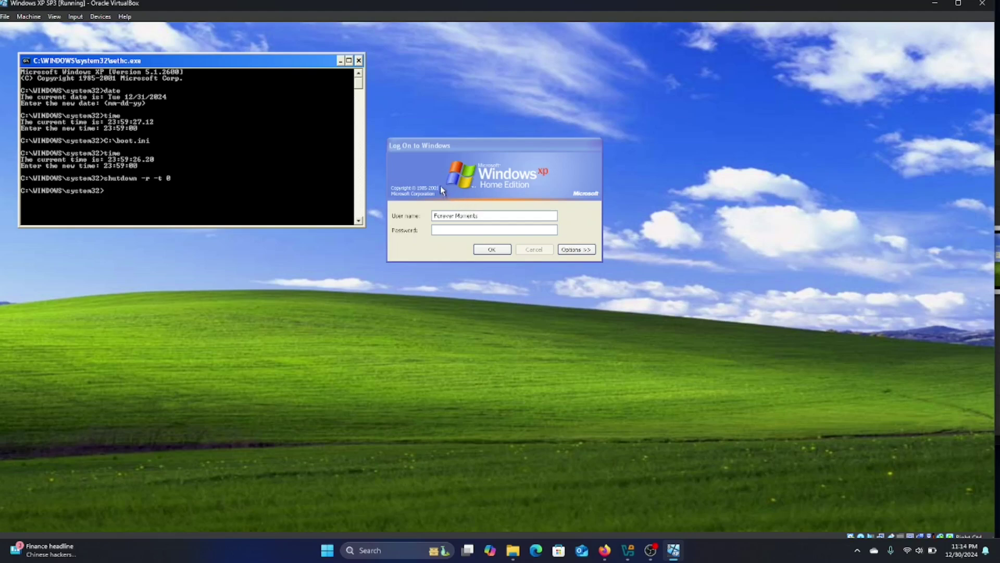
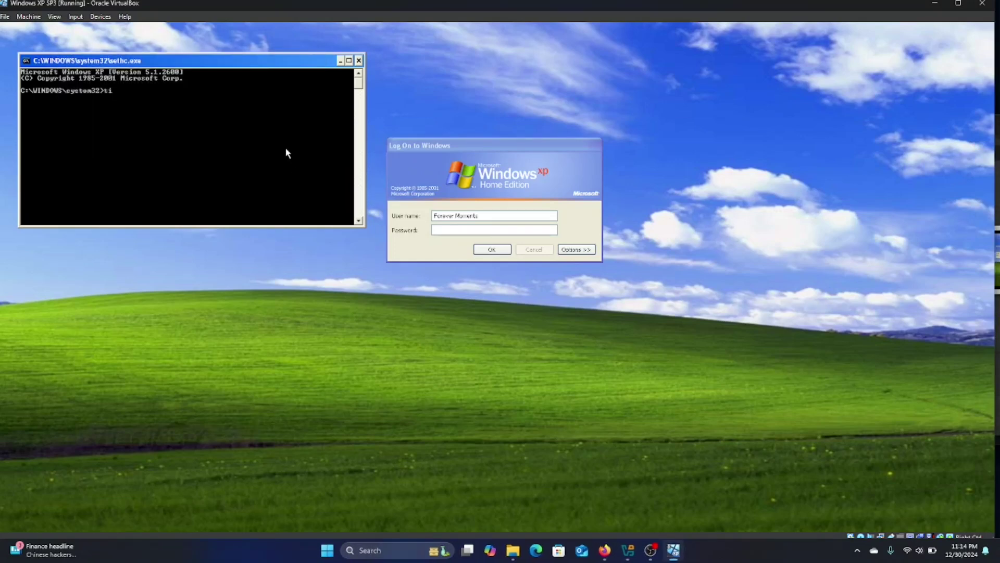
# Open Date and Time Properties with timedate.cpl and move its window clear of the Command Prompt
pyautogui.write('date.cpl')
pyautogui.press('Return')
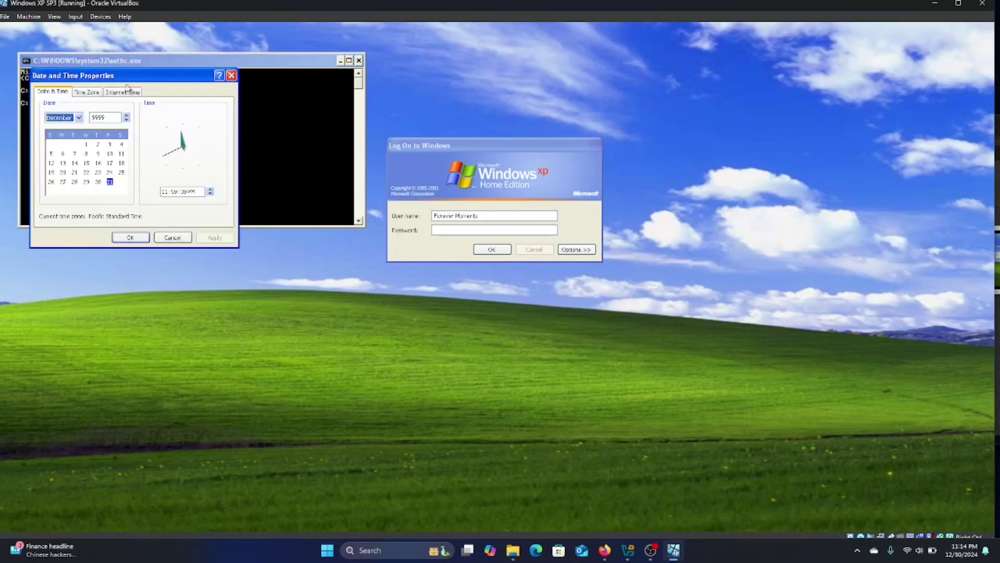
pyautogui.moveTo(156, 80); pyautogui.dragTo(652, 130)
pyautogui.click(294, 156)
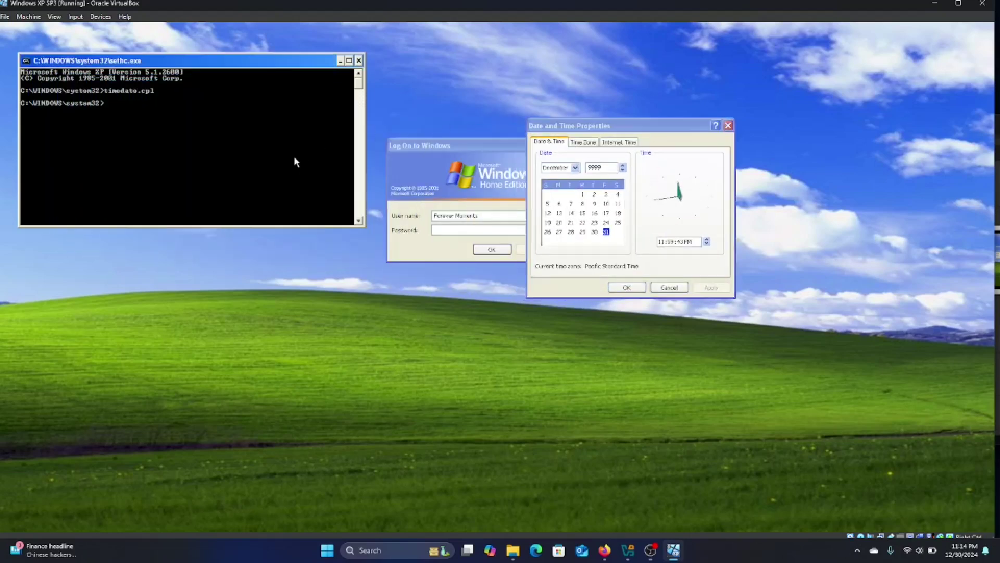
# Launch Task Manager with taskmgr and the desktop shell with explorer from the Command Prompt
pyautogui.write('taskmgr')
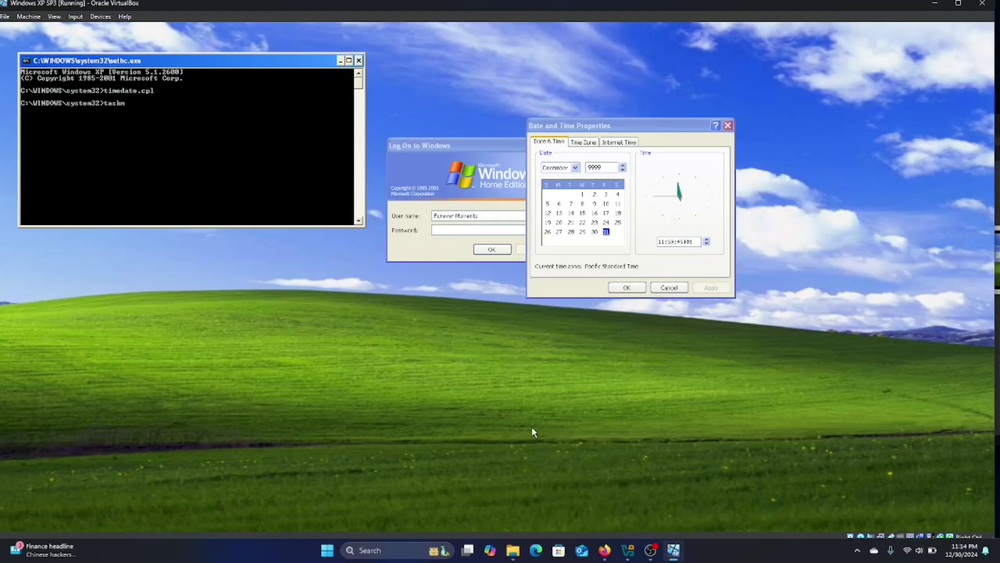
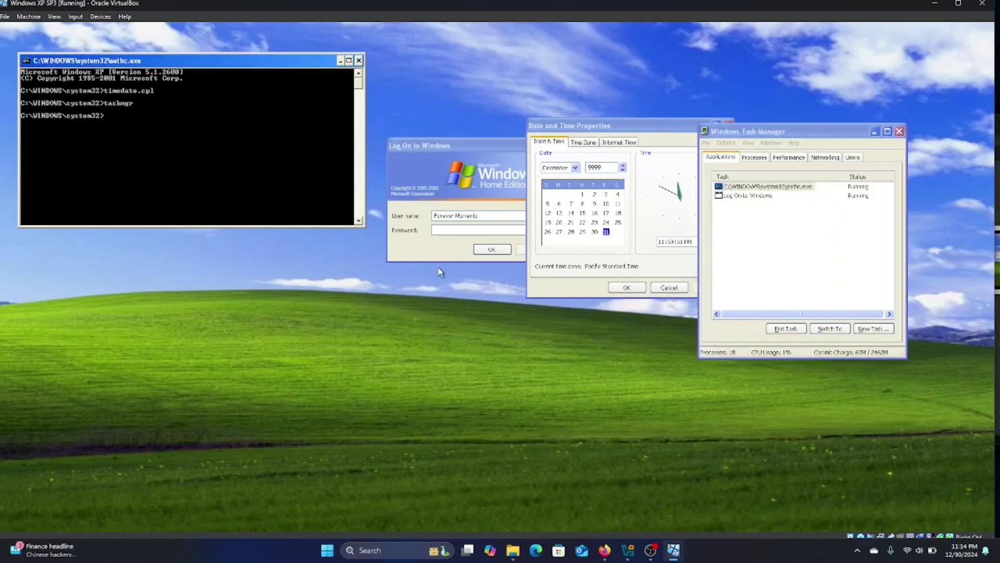
pyautogui.write('explorer')
pyautogui.press('Return')
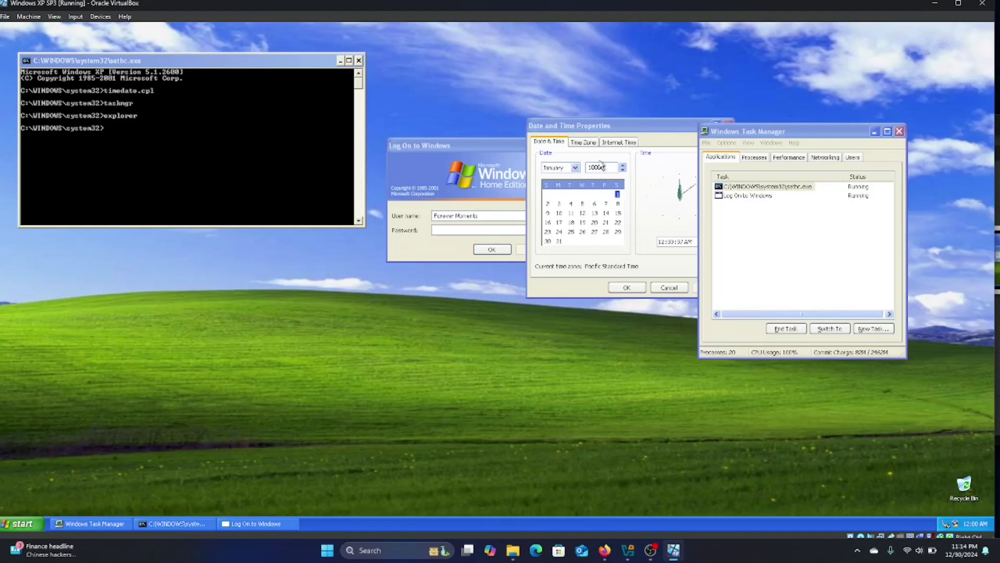
# Examine the running processes and the CPU and memory performance graphs in Task Manager
pyautogui.click(746, 221)
pyautogui.click(748, 142)
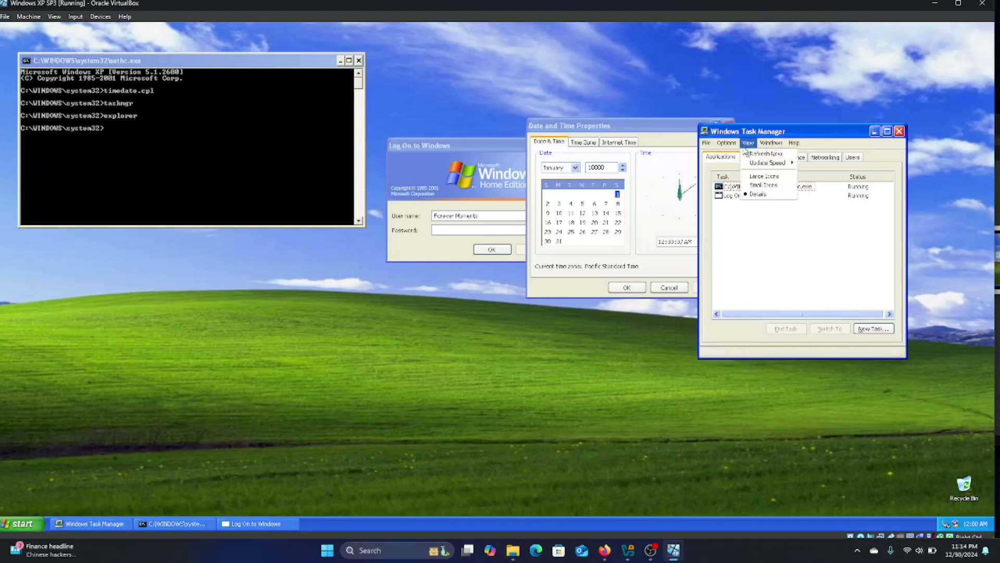
pyautogui.click(853, 269)
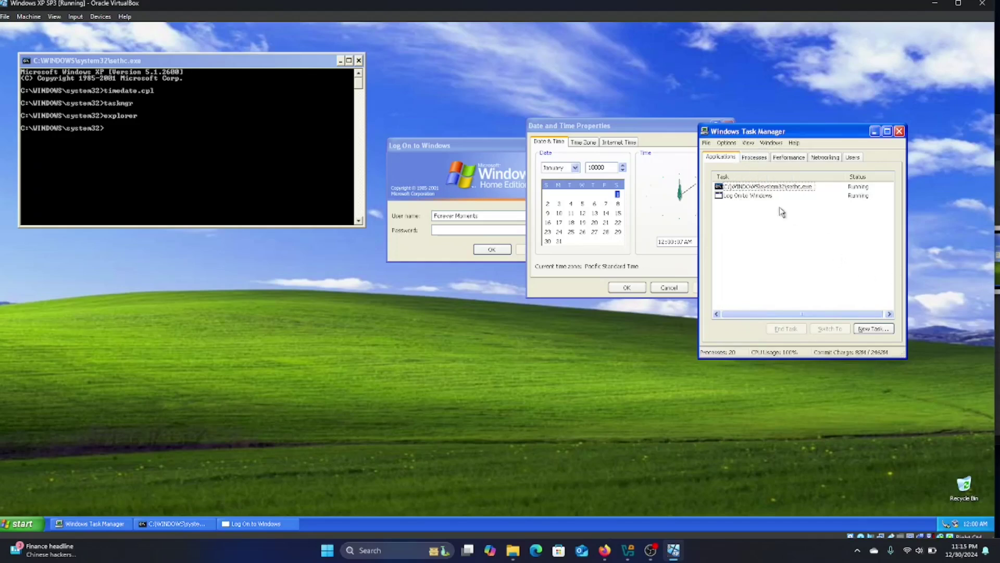
pyautogui.click(753, 158)
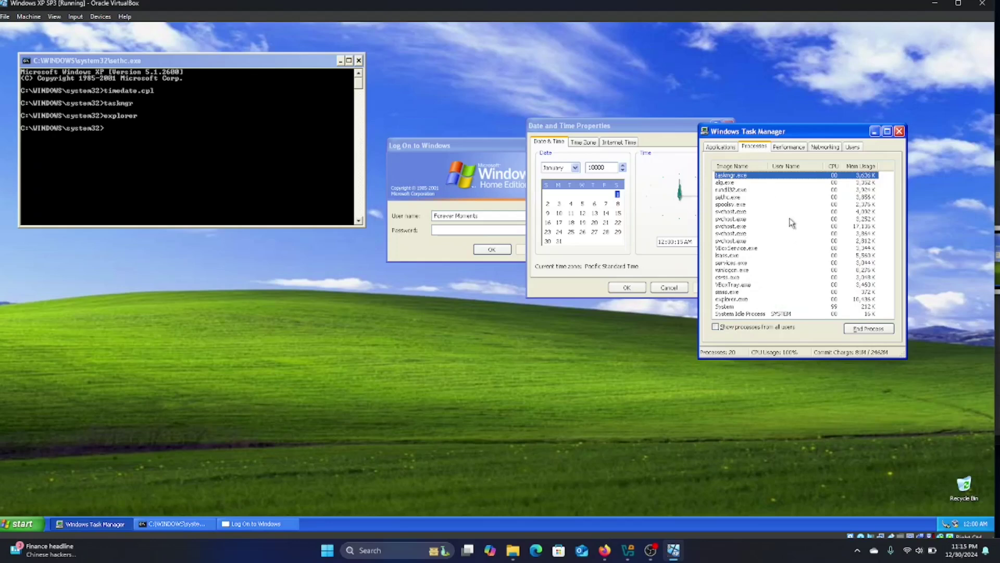
pyautogui.click(789, 148)
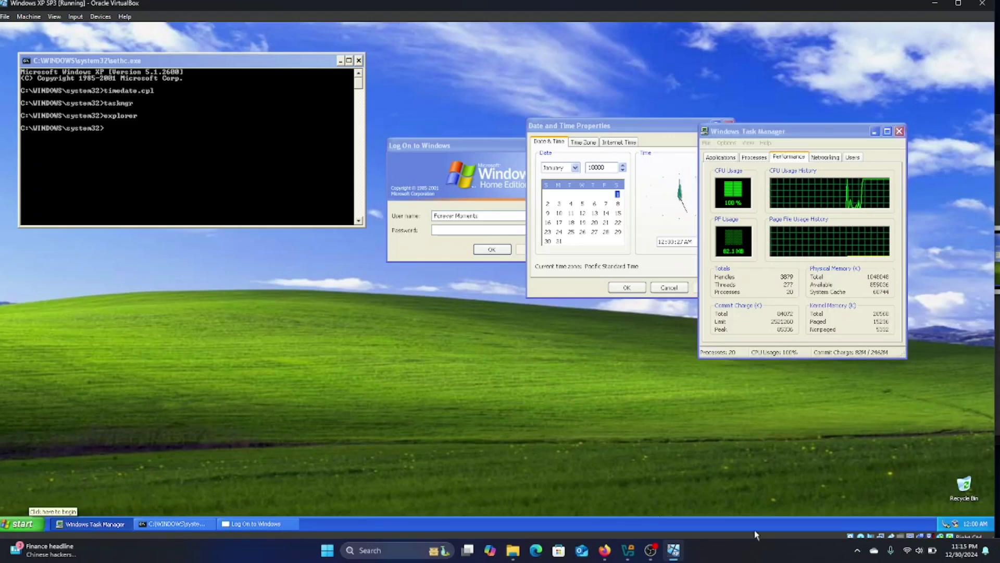
# Try to open Help and Support, and bring the Date and Time Properties window into focus
pyautogui.press('super')
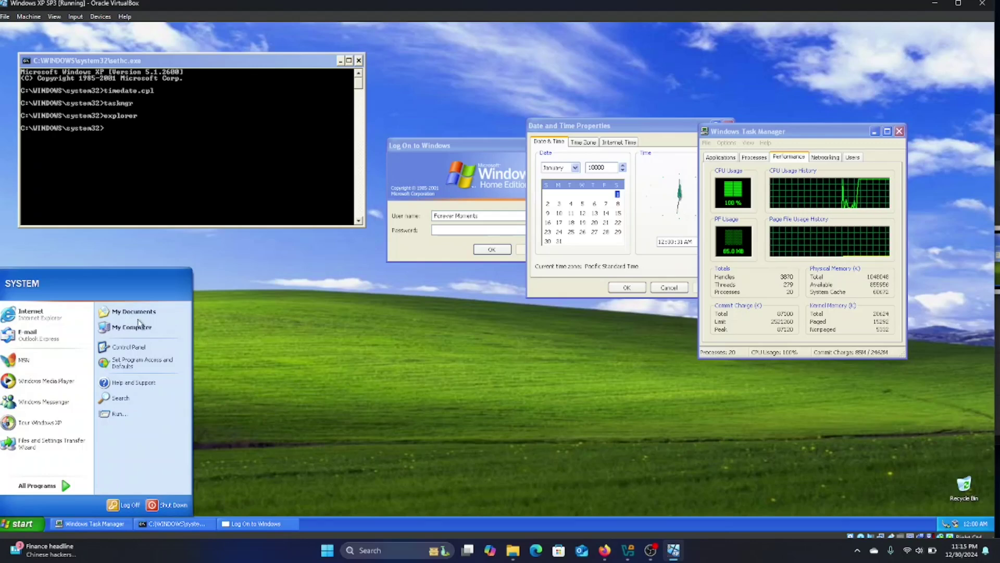
pyautogui.click(140, 383)
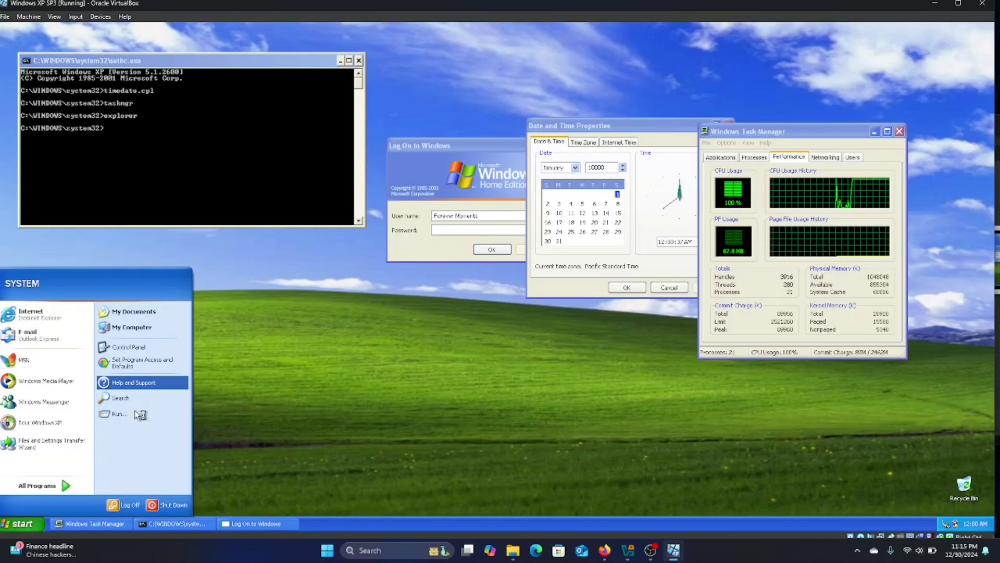
pyautogui.click(180, 210)
pyautogui.click(652, 202)
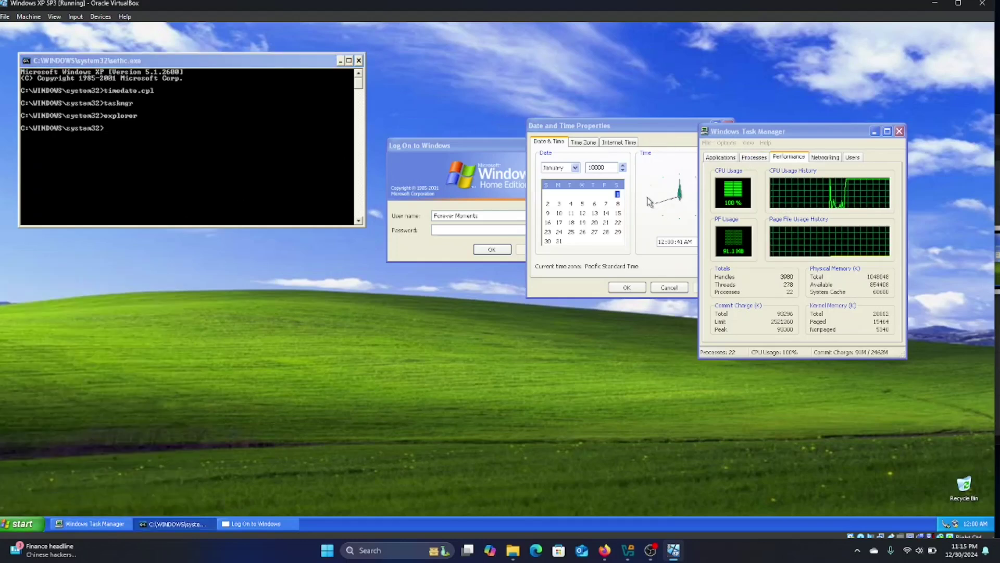
pyautogui.click(647, 198)
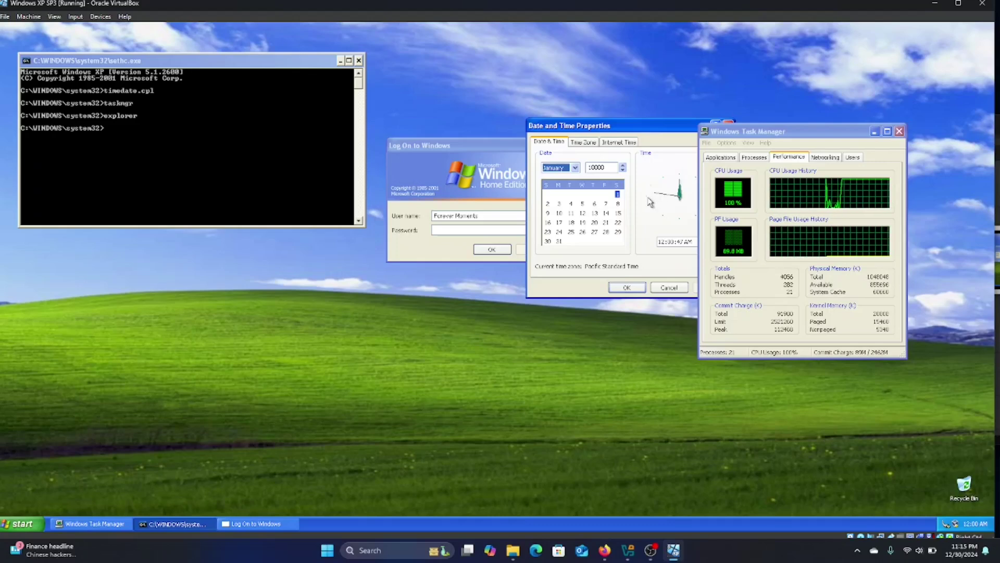
# Power off the Windows XP SP3 virtual machine and close its window
pyautogui.click(2, 19)
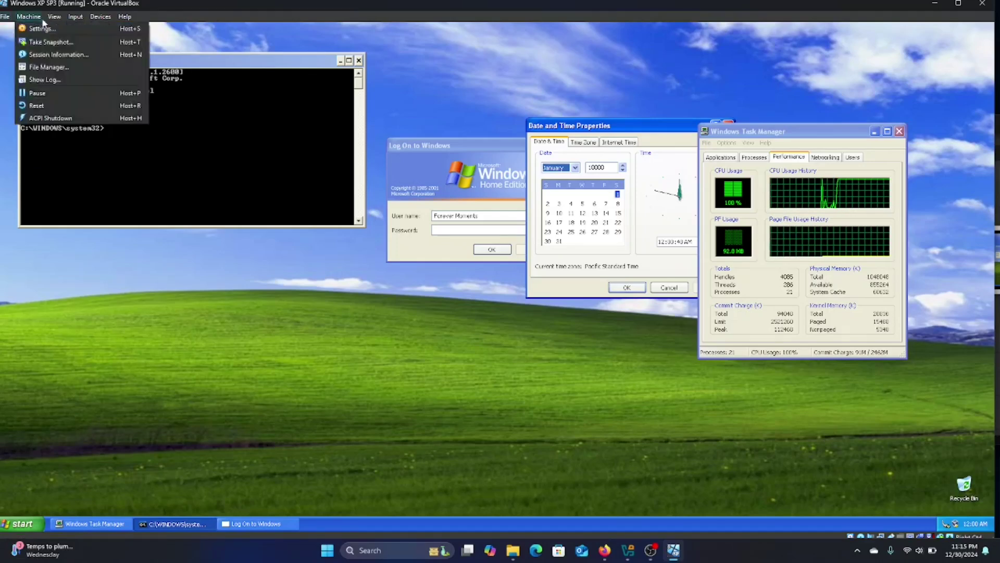
pyautogui.click(75, 17)
pyautogui.moveTo(29, 17)
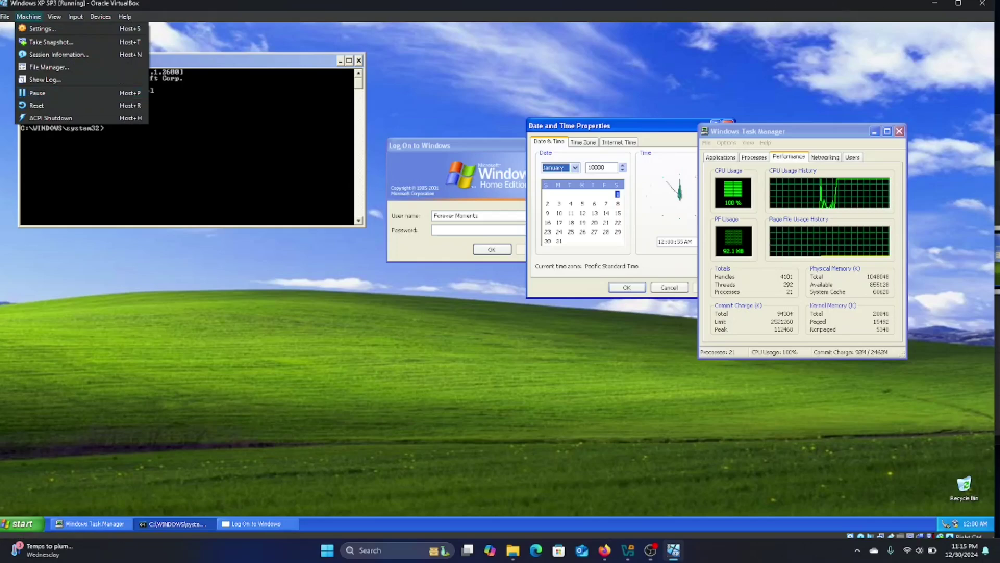
pyautogui.click(979, 6)
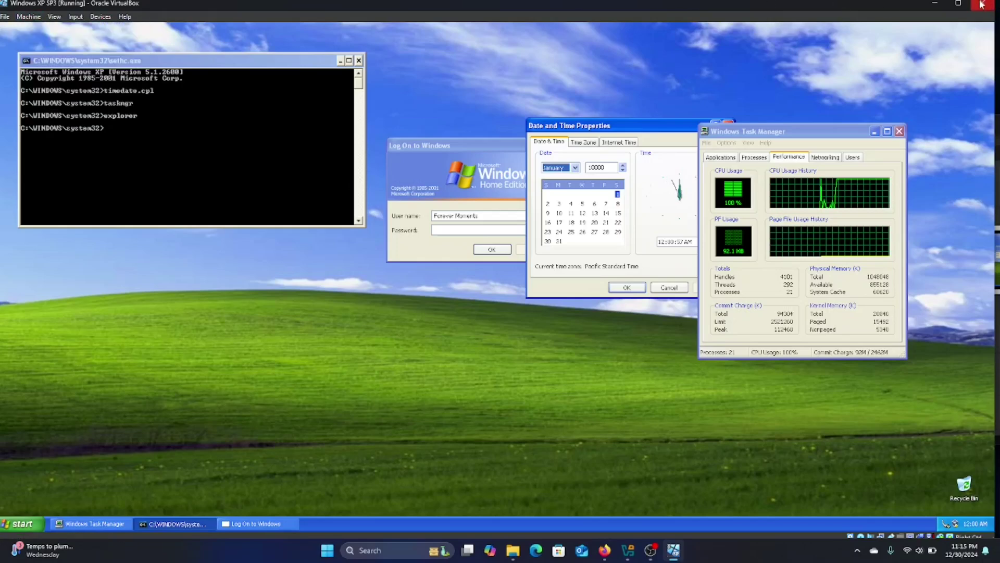
pyautogui.click(981, 5)
pyautogui.click(440, 307)
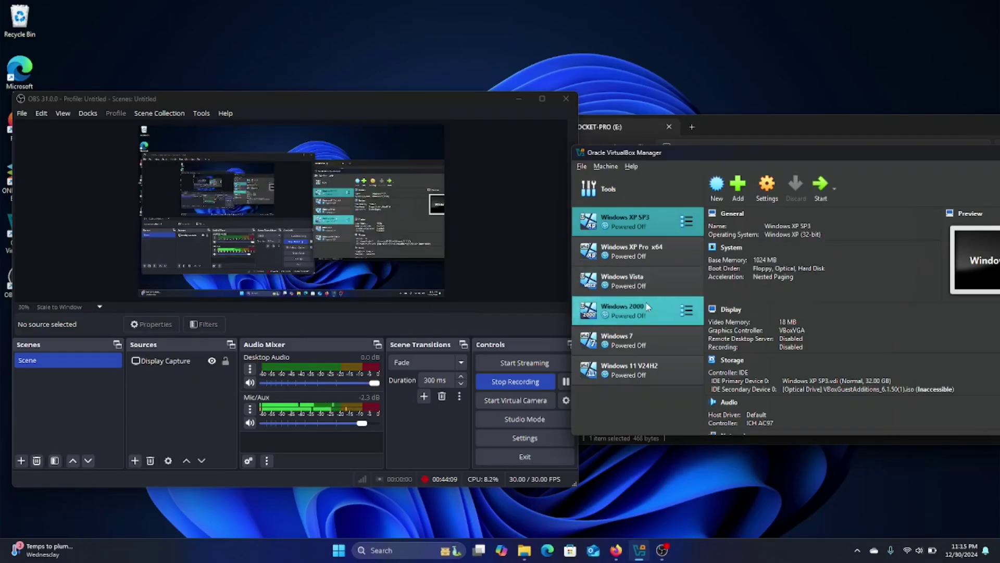
# Start the Windows 2000 virtual machine from Oracle VirtualBox Manager
pyautogui.click(628, 288)
pyautogui.click(628, 310)
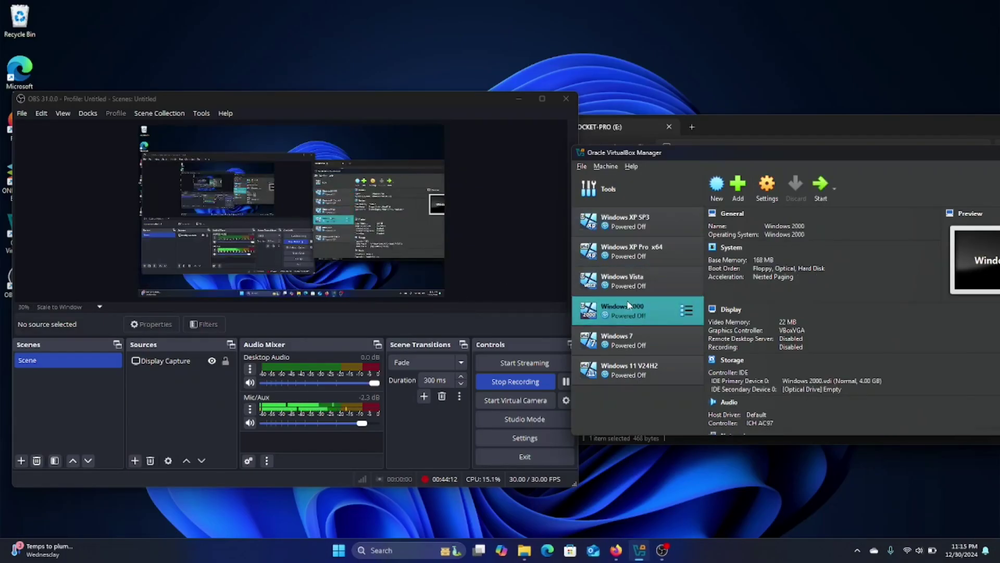
pyautogui.click(815, 197)
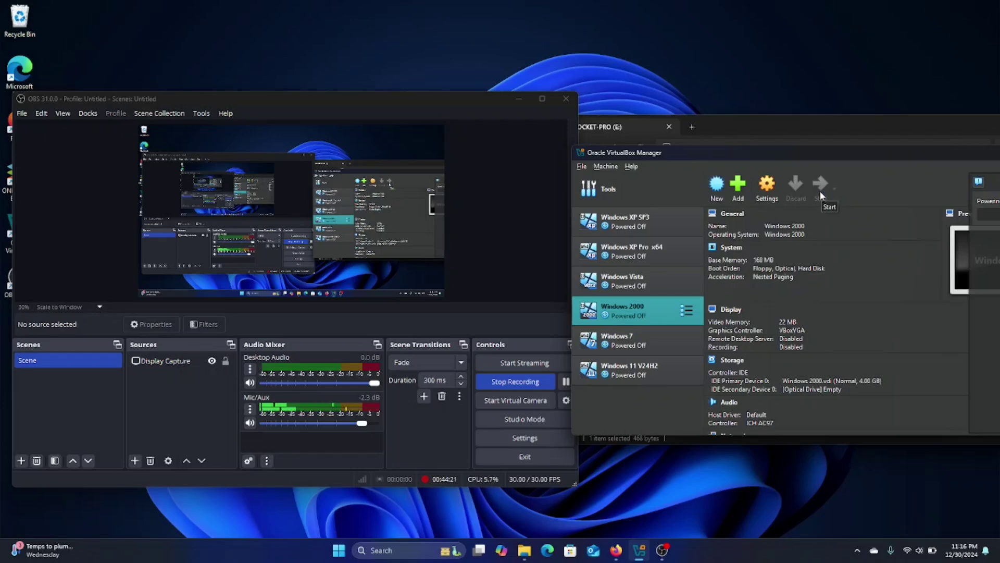
pyautogui.click(820, 193)
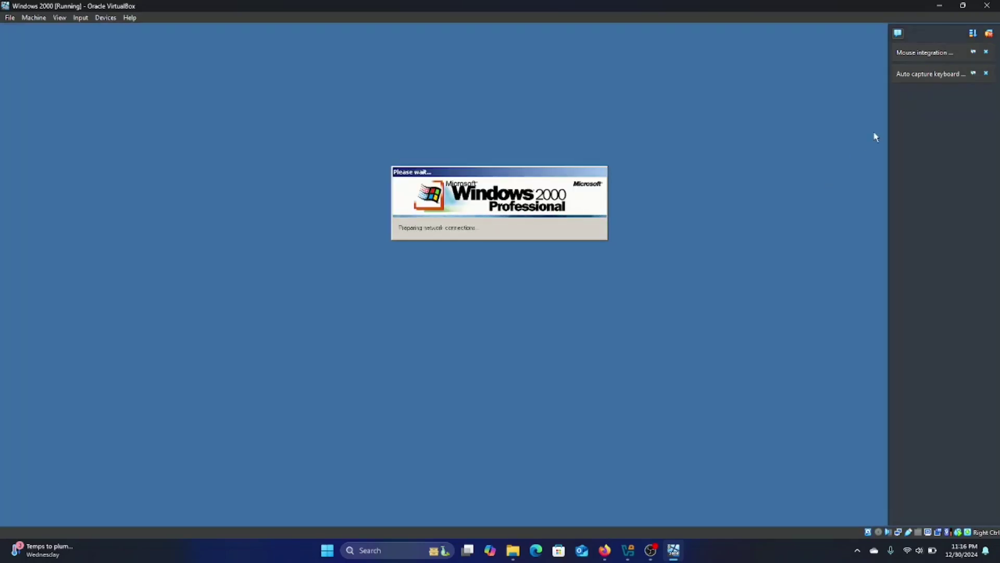
# Dismiss the mouse integration and keyboard capture notifications and close the Getting Started with Windows 2000 window
pyautogui.click(985, 51)
pyautogui.click(985, 52)
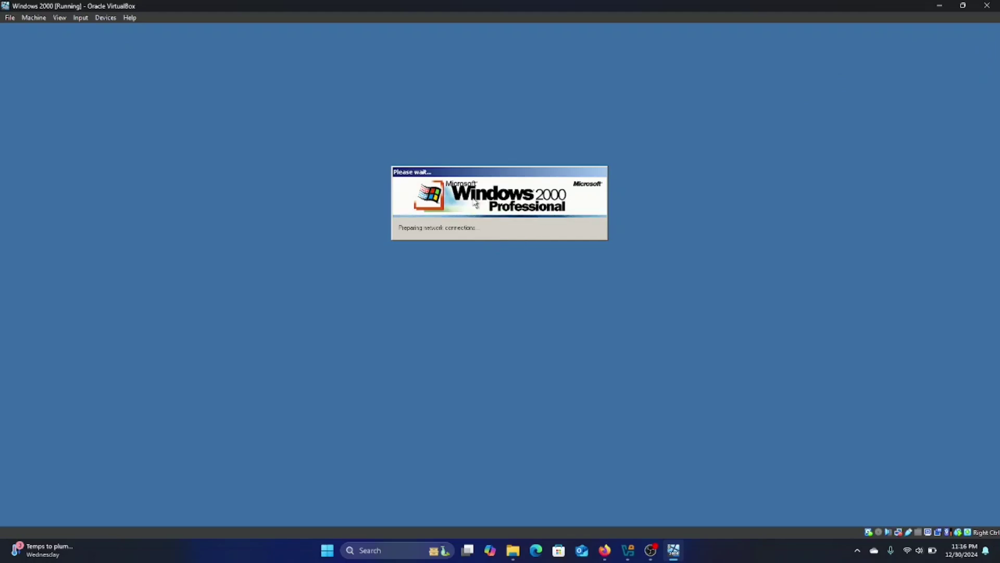
pyautogui.click(488, 255)
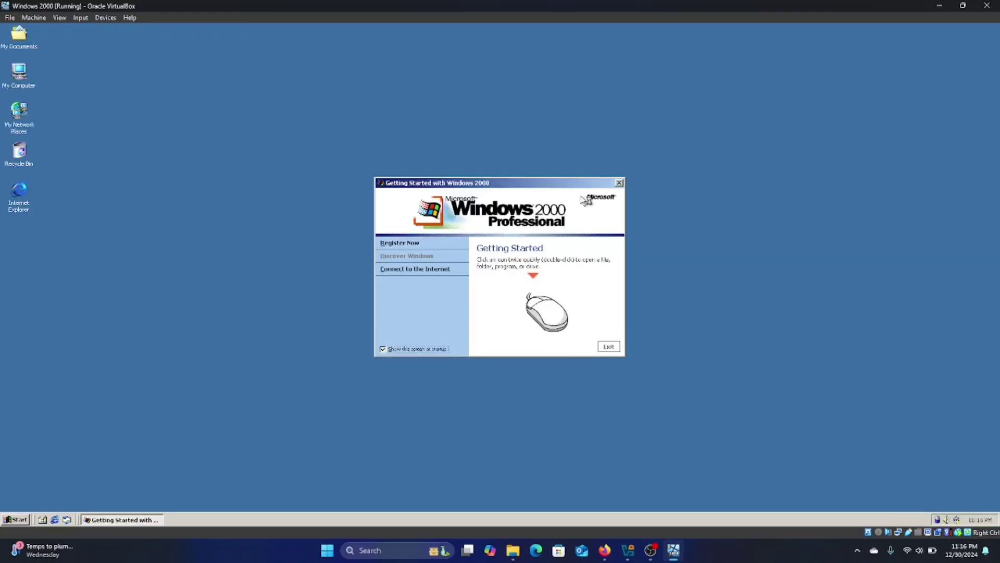
pyautogui.click(620, 184)
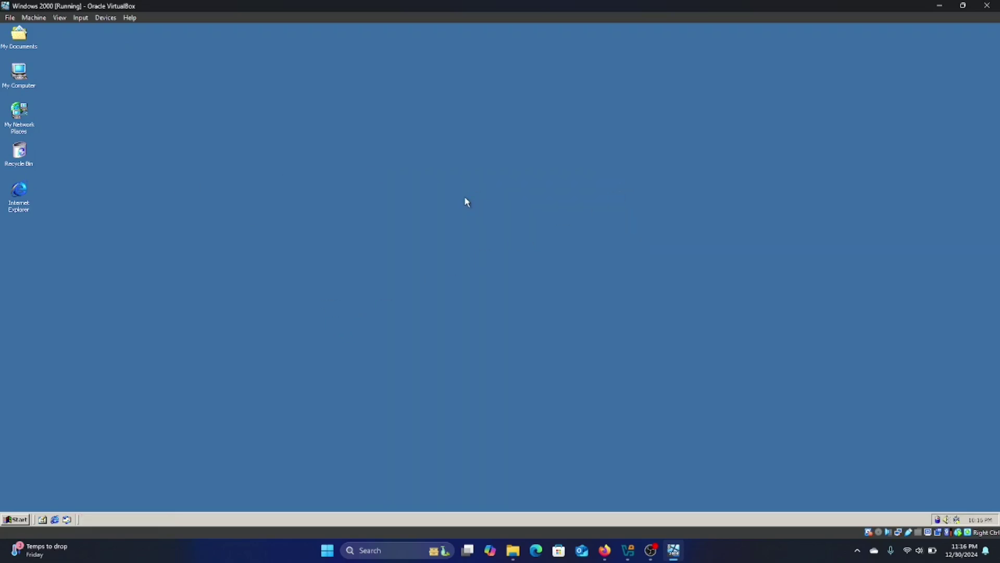
# Check the Windows 2000 version information by running winver, and close the About Windows dialog
pyautogui.press('super')
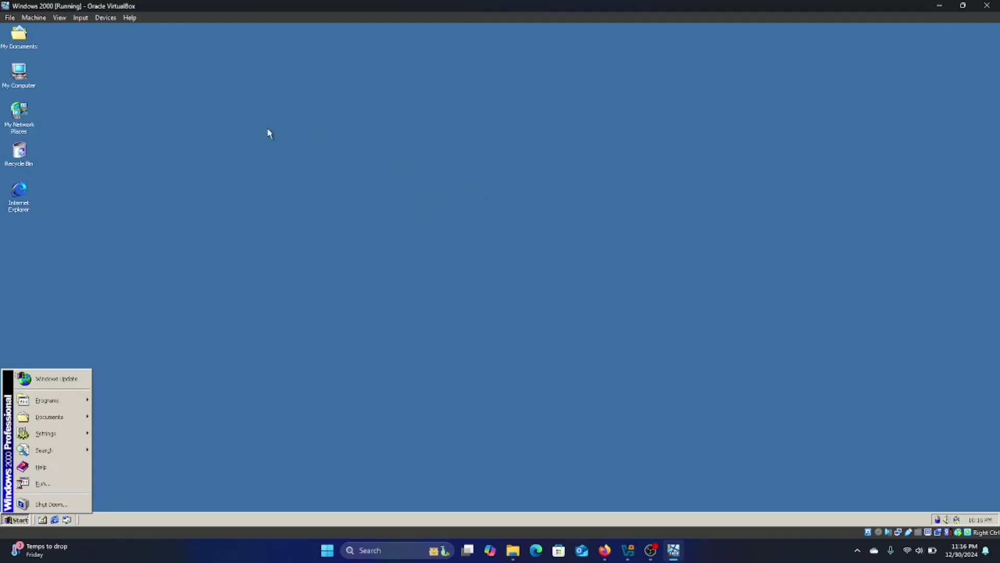
pyautogui.click(311, 151)
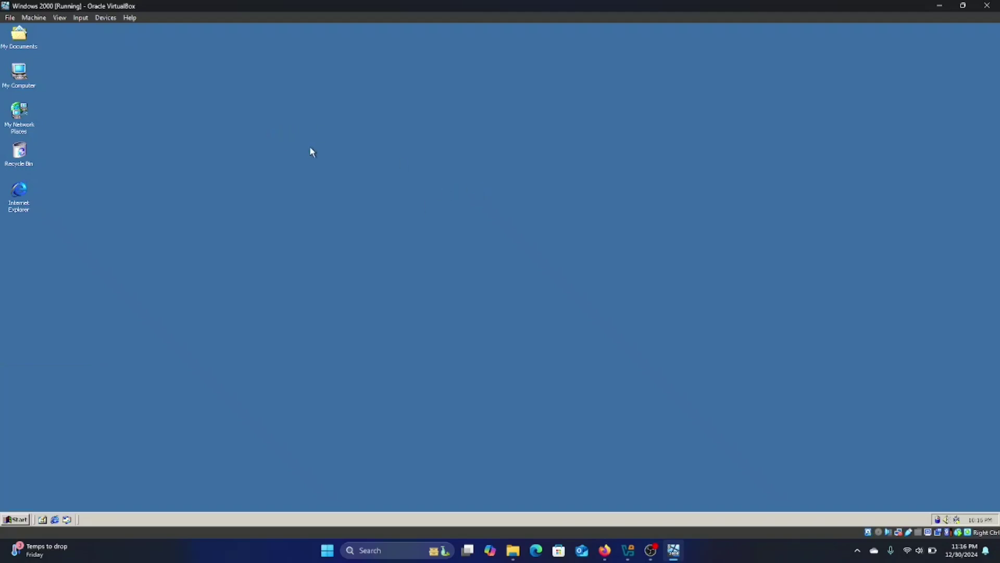
pyautogui.press('super+r')
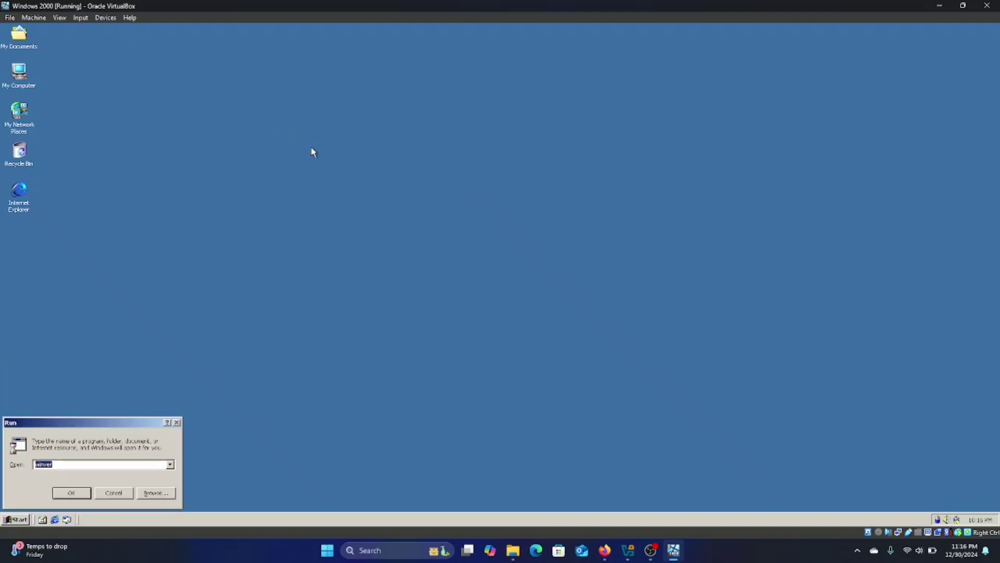
pyautogui.write('c')
pyautogui.press('BackSpace')
pyautogui.press('BackSpace')
pyautogui.press('BackSpace')
pyautogui.write('winver')
pyautogui.press('Return')
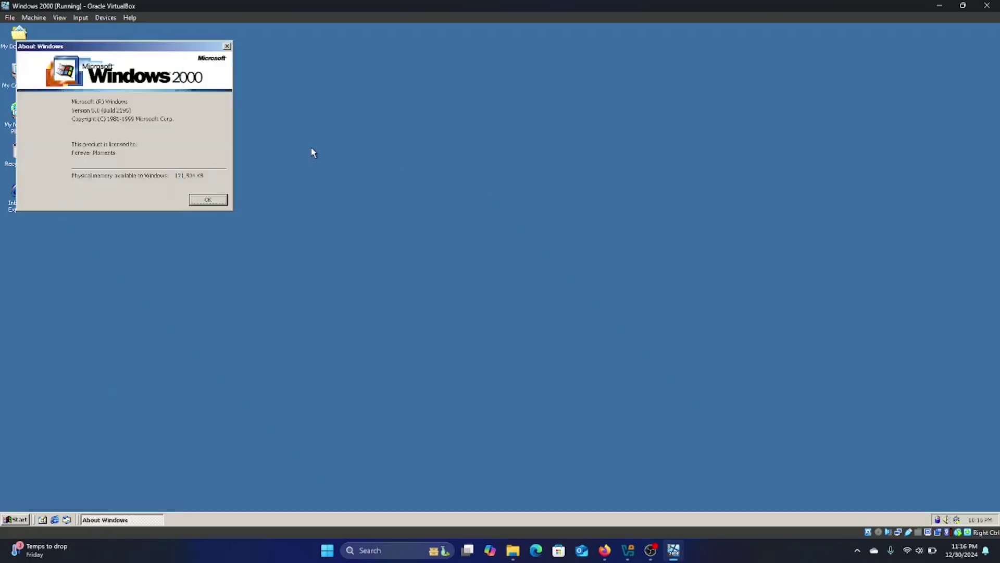
pyautogui.click(222, 202)
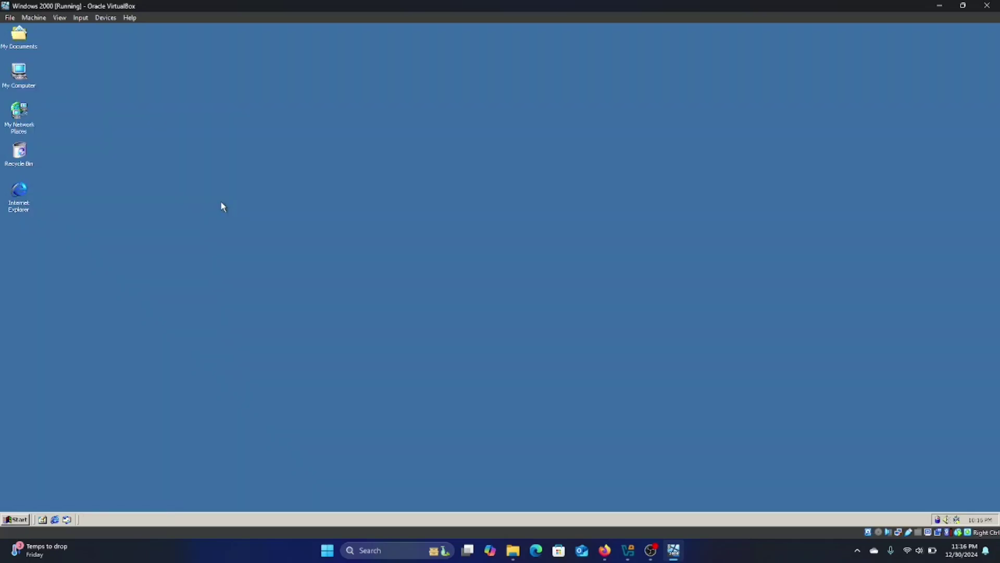
# Open a Command Prompt with cmd and set the system date to 1/1/2024 using the date command
pyautogui.press('super+r')
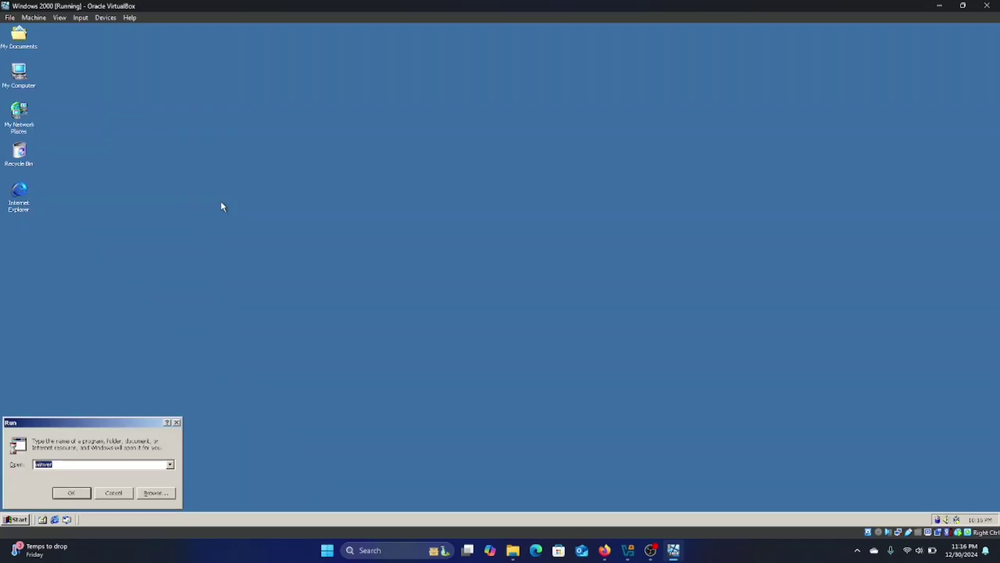
pyautogui.write('cmd')
pyautogui.click(81, 493)
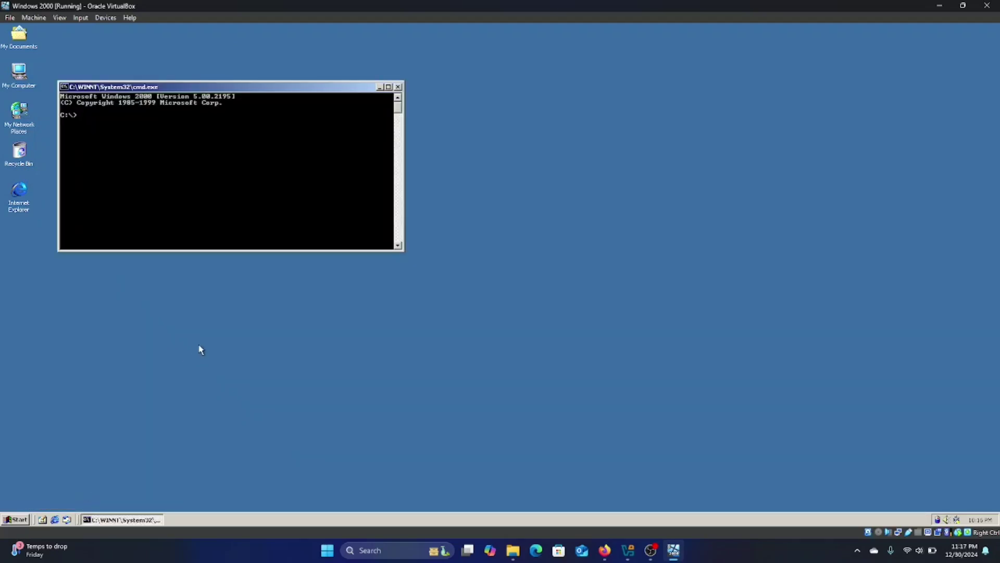
pyautogui.write('date')
pyautogui.press('Return')
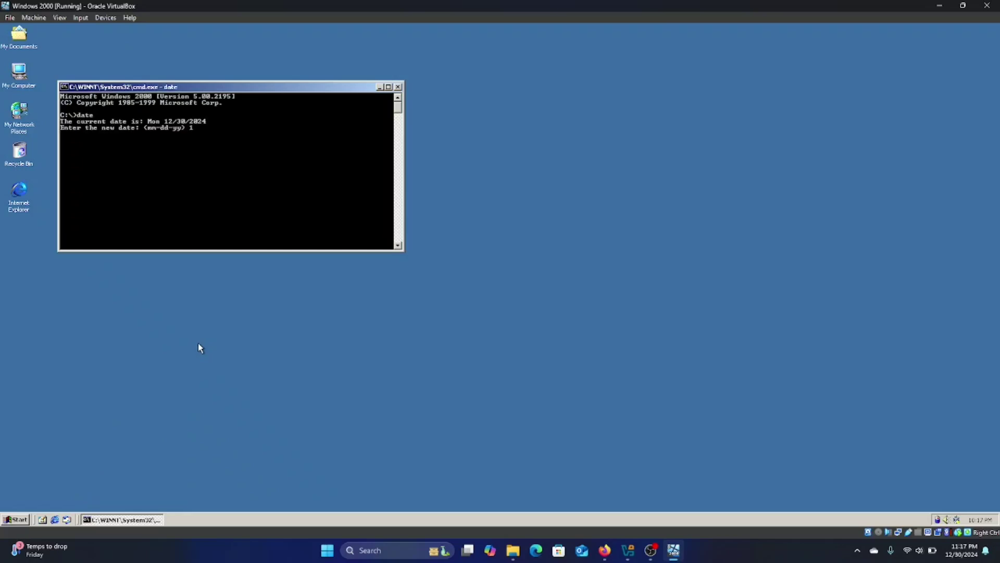
pyautogui.write('1/1/2024')
pyautogui.press('Return')
# Set the system time to 00:00:00 using the time command
pyautogui.write('time')
pyautogui.press('Return')
pyautogui.write('00:00:00')
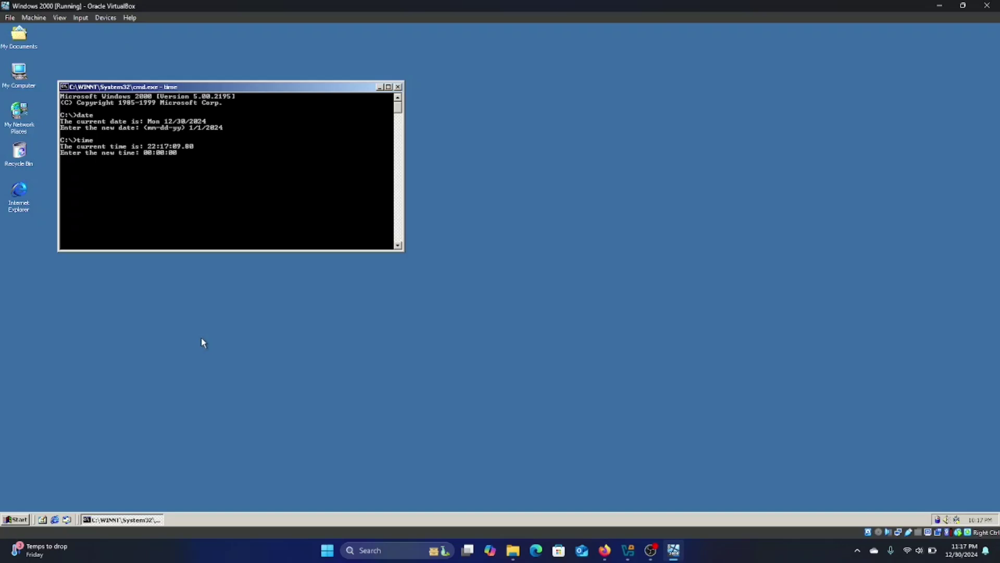
pyautogui.press('Return')
# Open boot.ini from the Command Prompt, append /year=1601 after /fastdetect on the Windows 2000 Professional line, and save the file
pyautogui.write('ni')
pyautogui.press('Return')
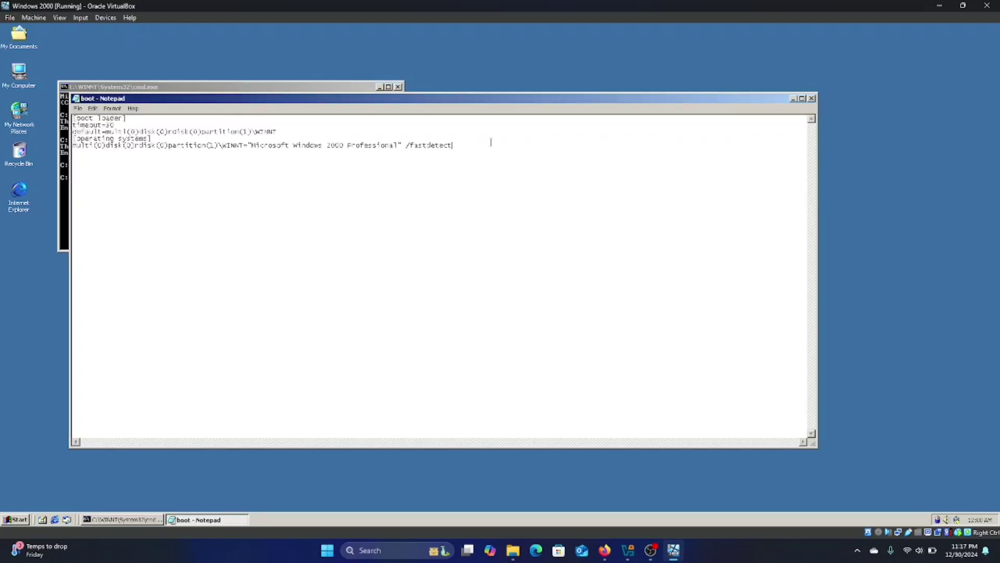
pyautogui.write('/year-1601')
pyautogui.click(77, 110)
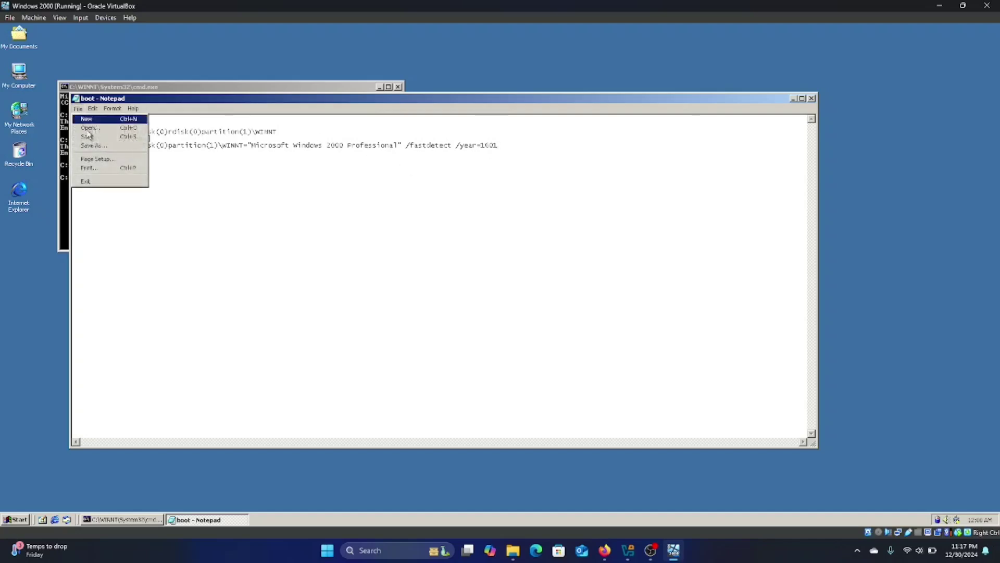
pyautogui.click(93, 137)
# Try to restart the virtual machine from the Command Prompt with shutdown -r -t 0
pyautogui.click(152, 84)
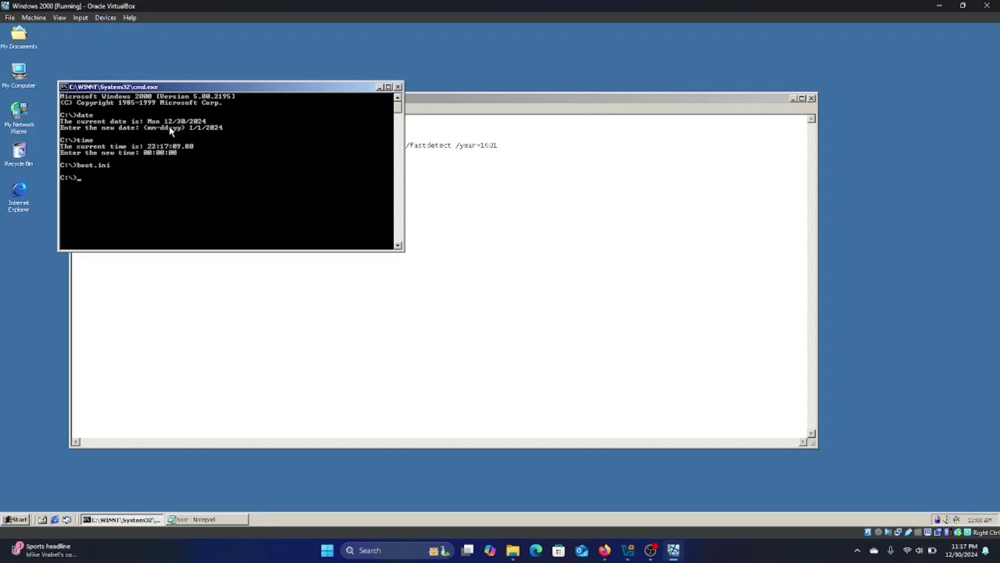
pyautogui.write('shutdown -r -t 0')
pyautogui.press('Return')
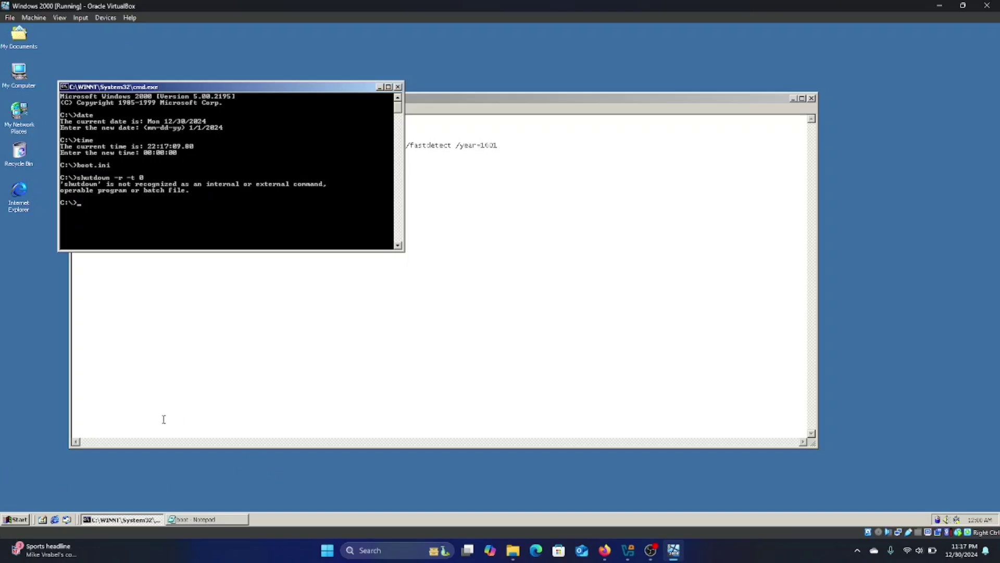
# Restart Windows 2000 through the Shut Down Windows dialog with the Restart option
pyautogui.click(29, 520)
pyautogui.click(53, 506)
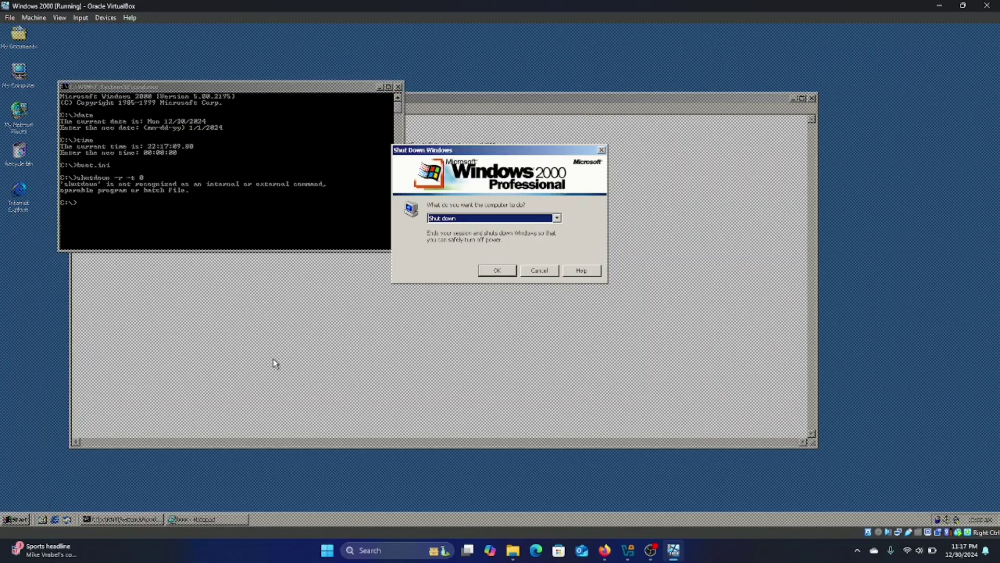
pyautogui.click(476, 219)
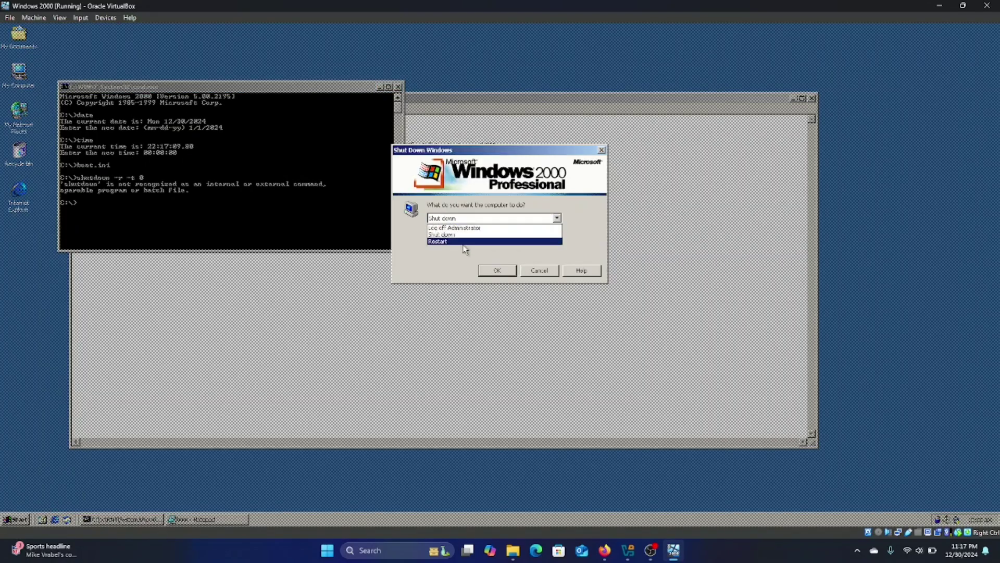
pyautogui.click(461, 236)
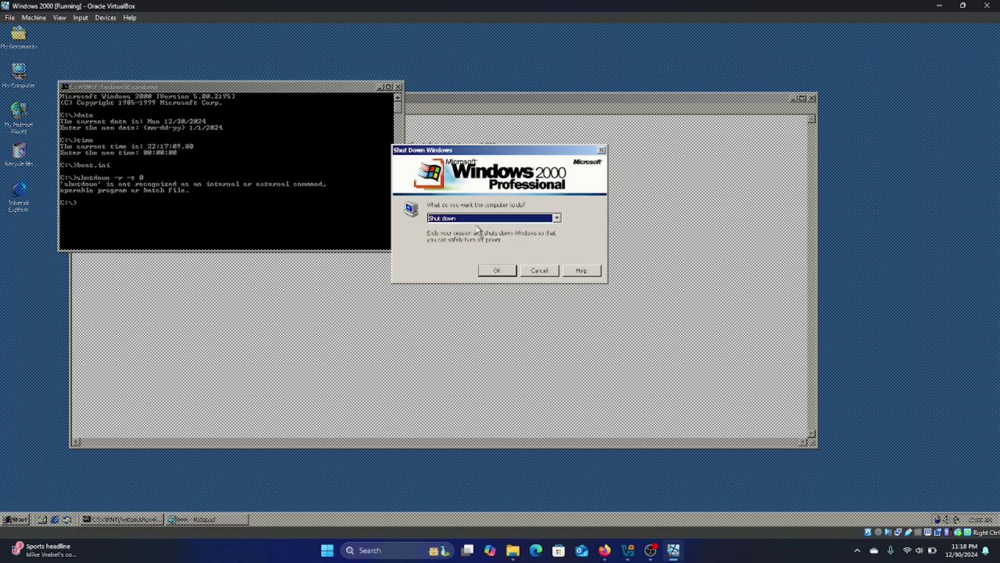
pyautogui.press('Down')
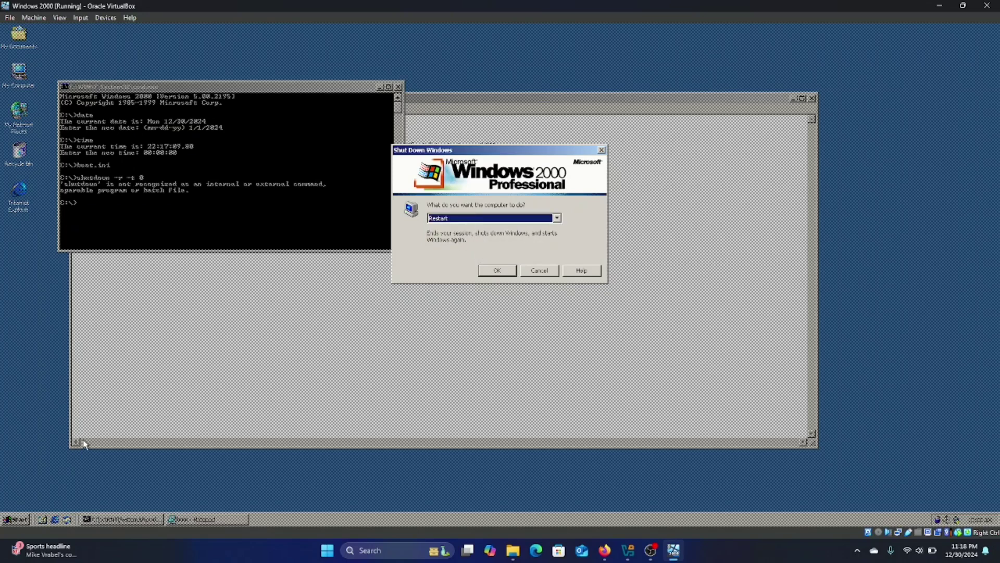
pyautogui.press('Return')
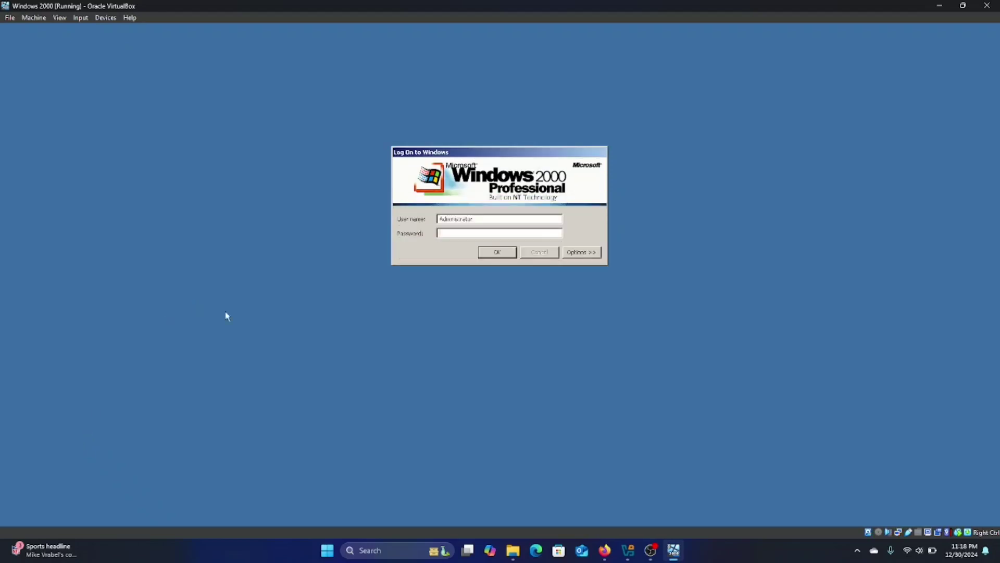
# Log on as Administrator, dismiss the Invalid System Time error, and check the system date on the taskbar clock
pyautogui.click(493, 253)
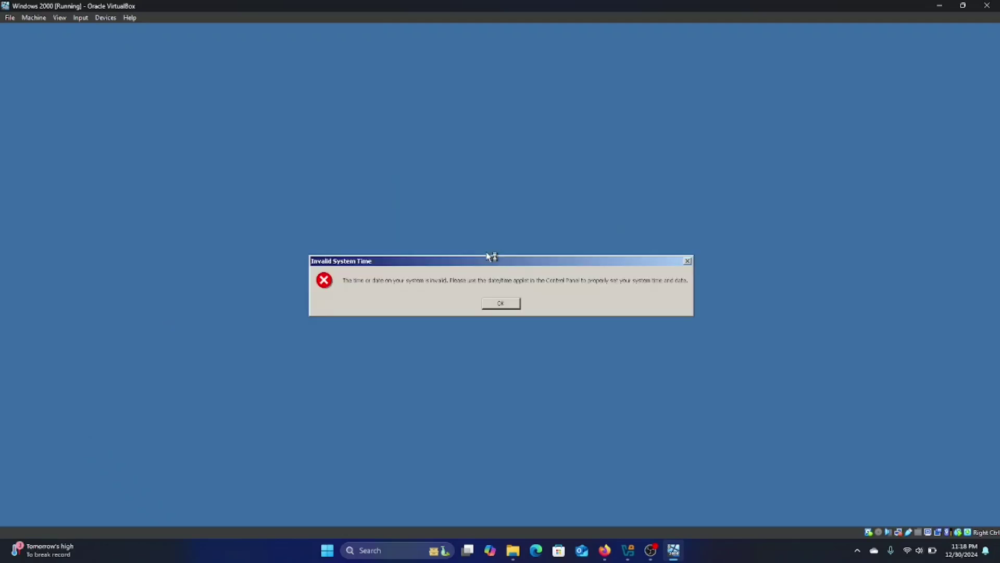
pyautogui.click(496, 301)
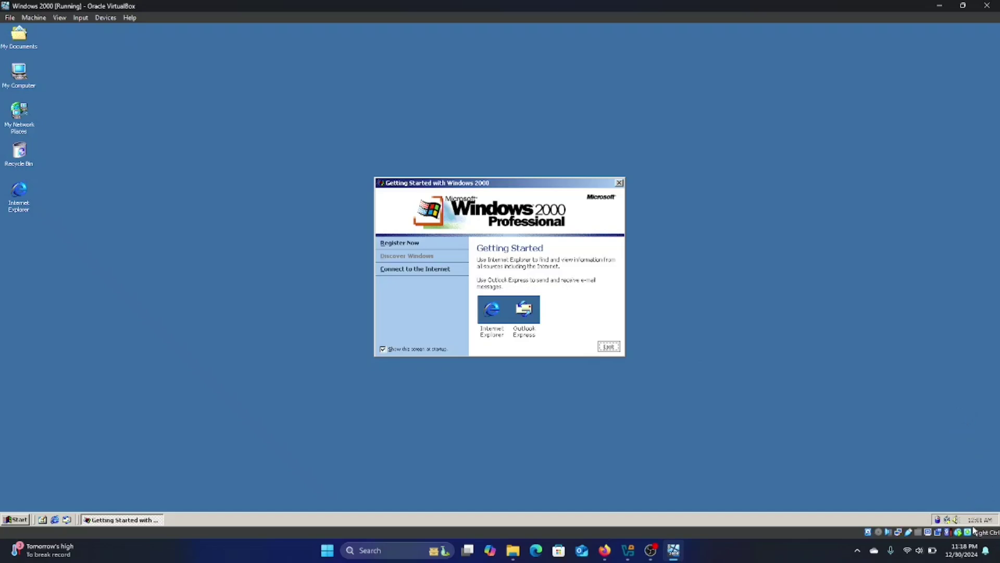
pyautogui.moveTo(981, 521)
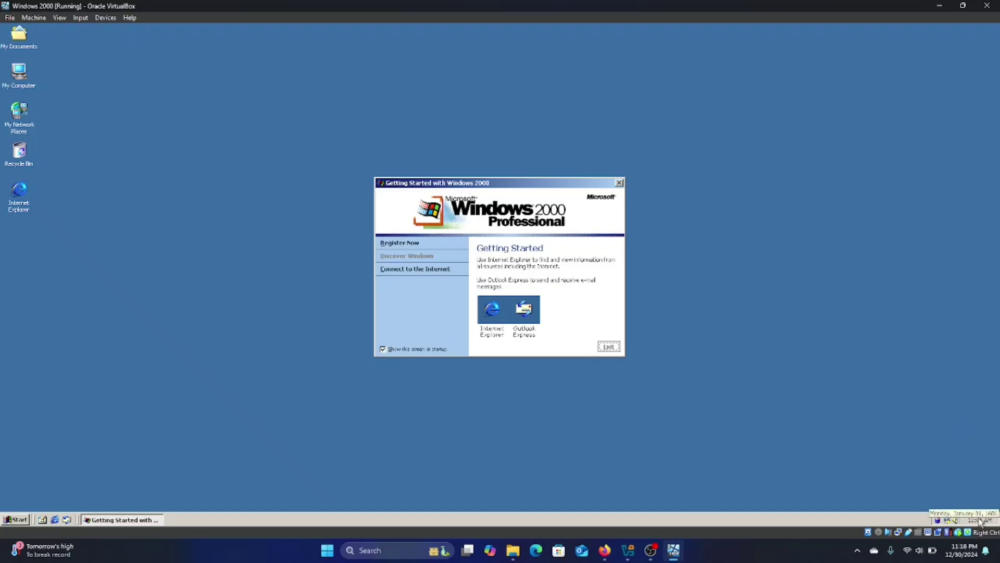
pyautogui.click(327, 208)
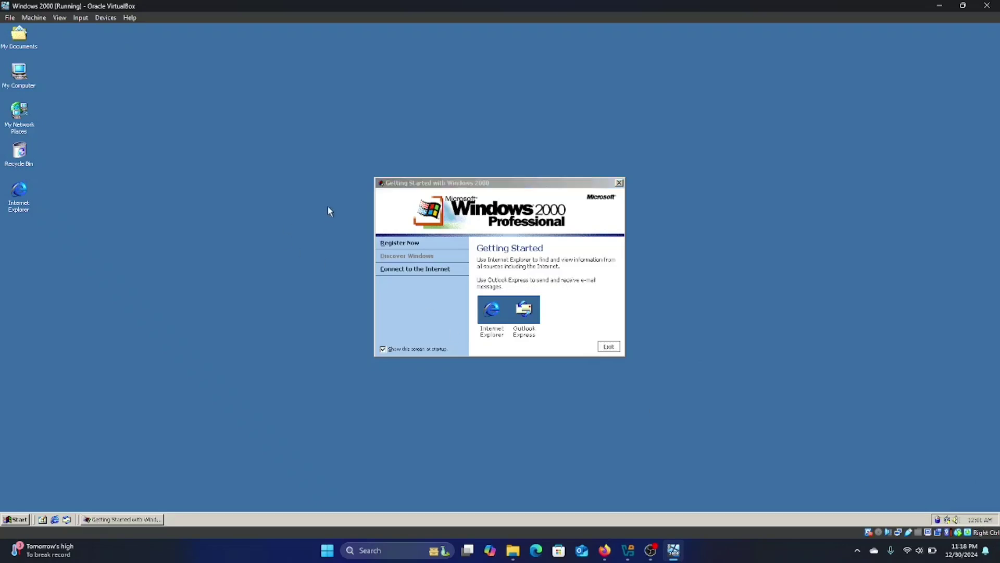
pyautogui.click(445, 199)
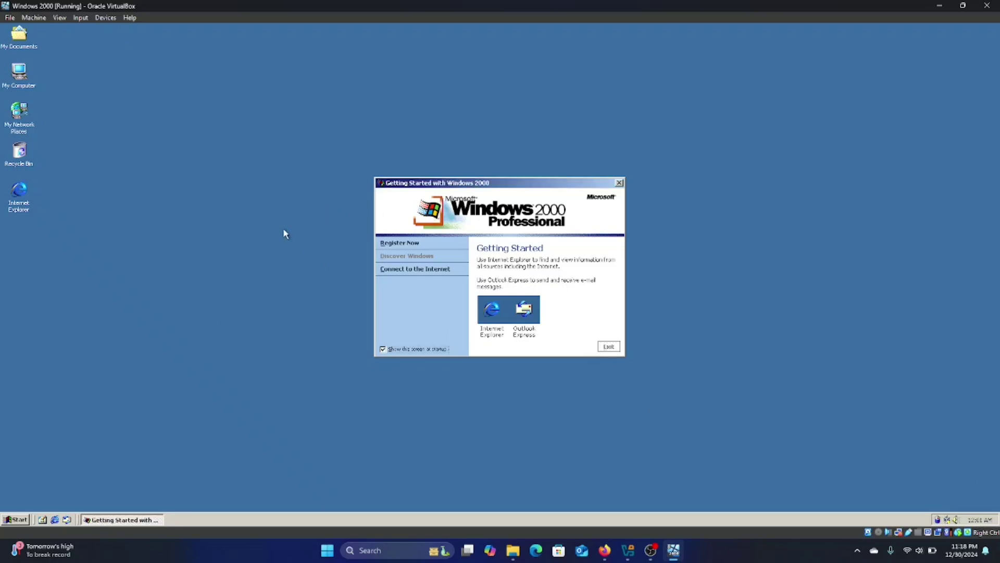
# Open a Command Prompt with cmd and set the system date to 12/31/2024 using the date command
pyautogui.press('super+r')
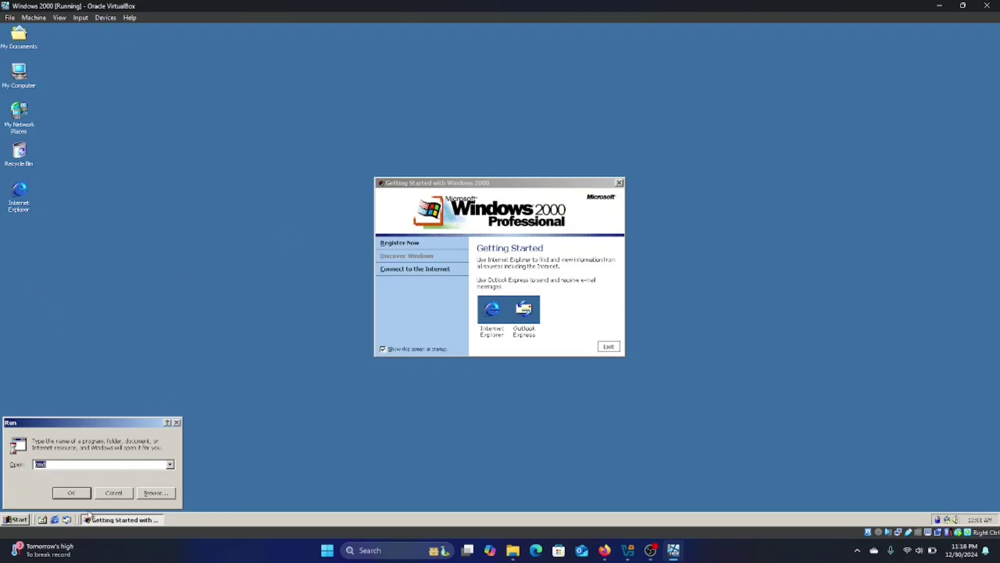
pyautogui.click(73, 493)
pyautogui.click(167, 215)
pyautogui.write('date')
pyautogui.press('Return')
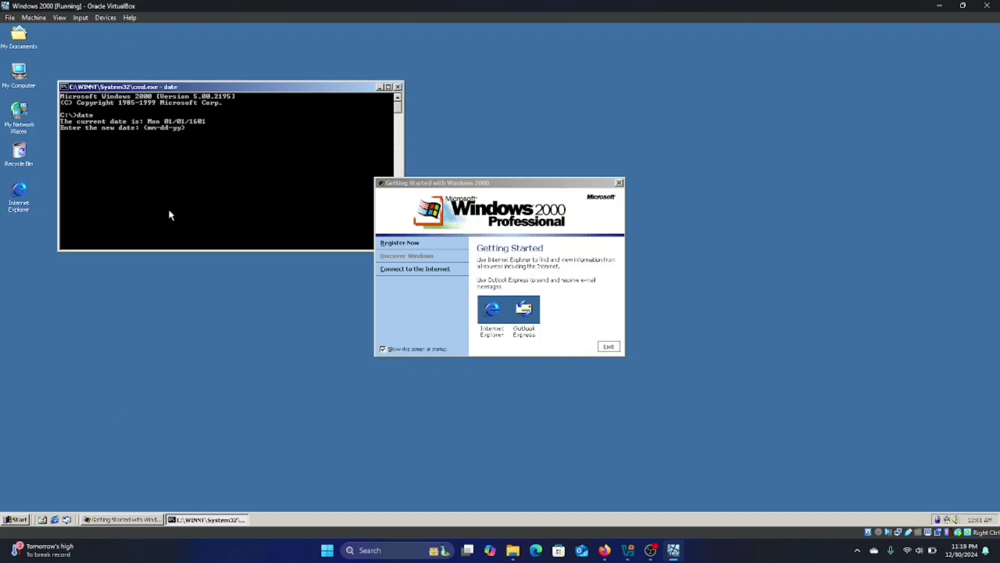
pyautogui.write('12/31/2024')
pyautogui.press('Return')
# Open boot.ini, move the Getting Started window clear of the text, remove the /year=1601 switch after /fastdetect, and save the file
pyautogui.write('boot.ini')
pyautogui.press('Return')
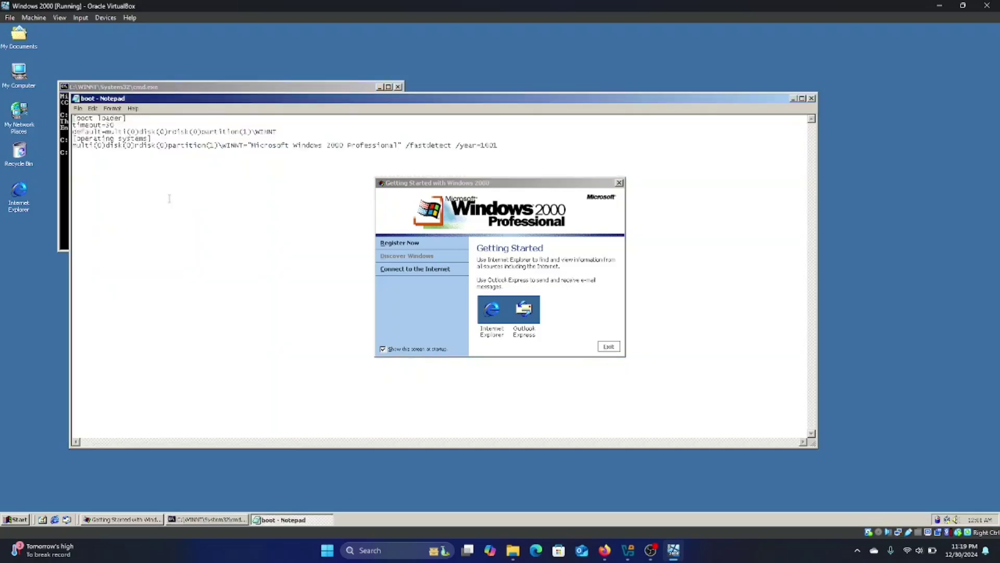
pyautogui.moveTo(541, 183); pyautogui.dragTo(482, 305)
pyautogui.click(563, 176)
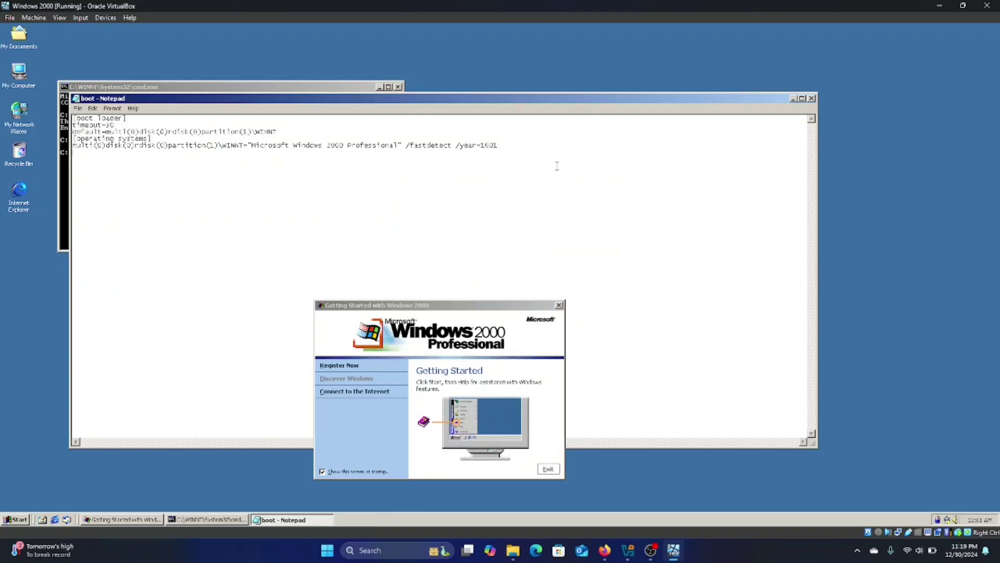
pyautogui.press('BackSpace')
pyautogui.press('BackSpace')
pyautogui.press('BackSpace')
pyautogui.press('BackSpace')
pyautogui.press('BackSpace')
pyautogui.press('BackSpace')
pyautogui.press('BackSpace')
pyautogui.click(80, 109)
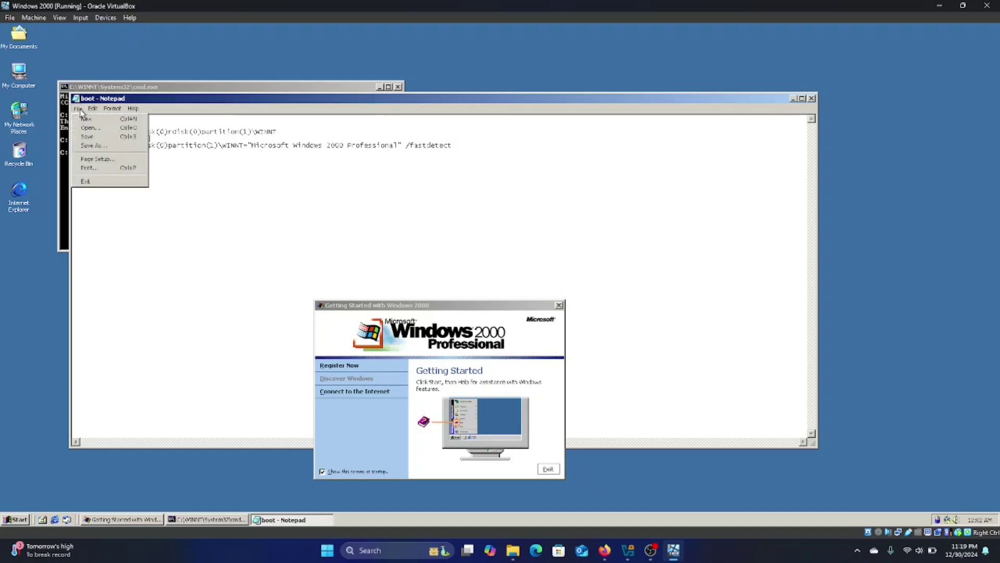
pyautogui.click(87, 136)
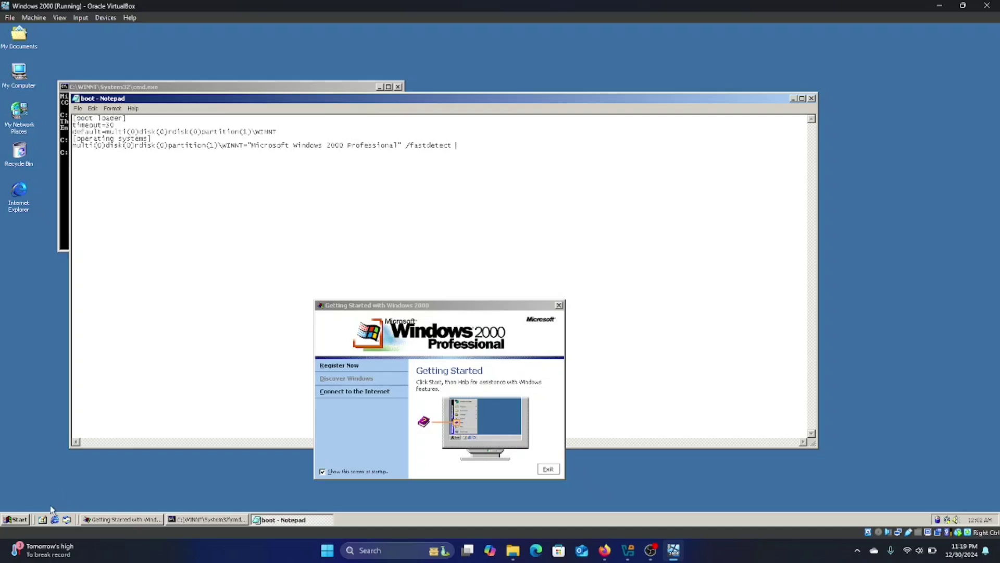
# Restart Windows 2000 and log back on as Administrator
pyautogui.click(23, 519)
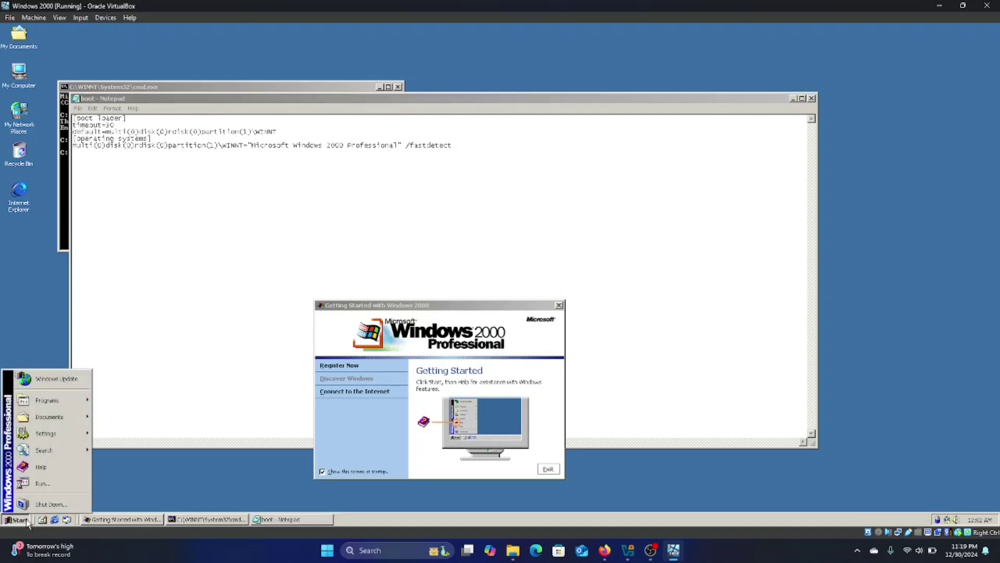
pyautogui.click(68, 508)
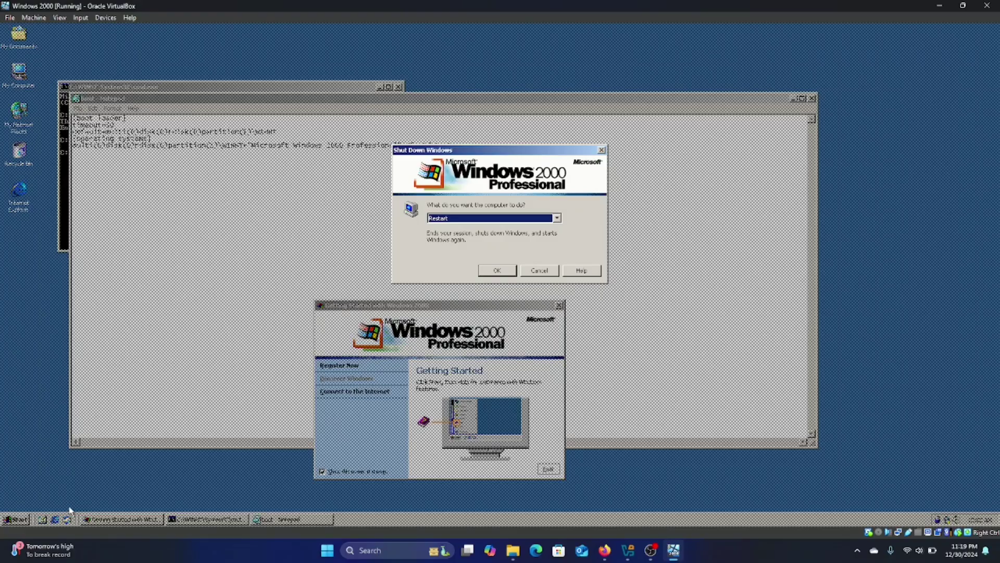
pyautogui.click(498, 270)
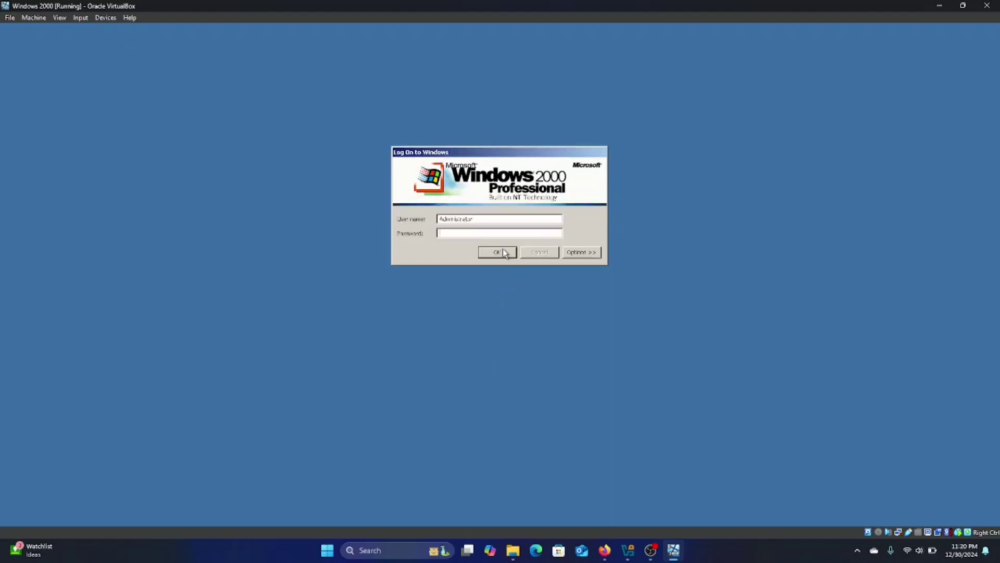
pyautogui.click(503, 252)
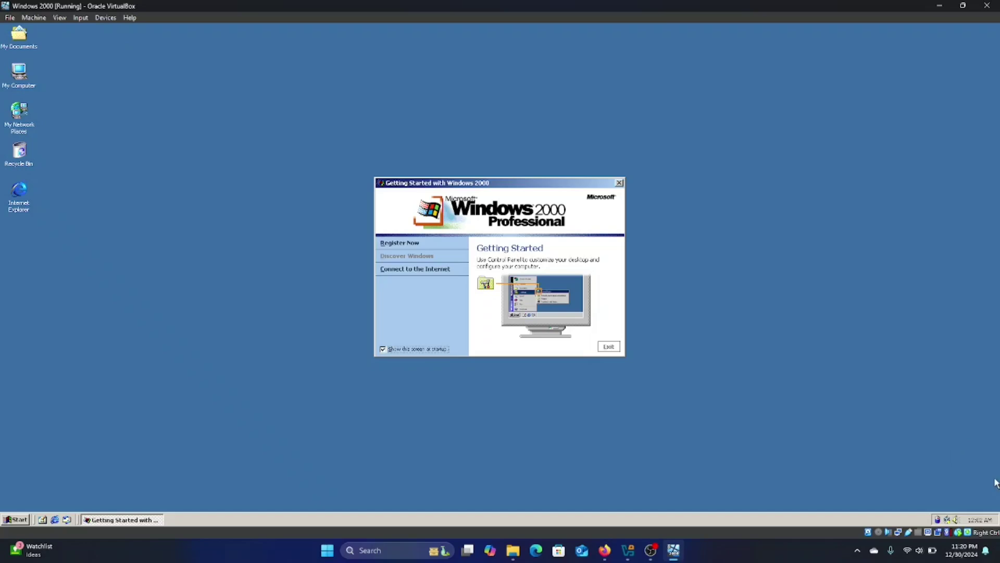
# Open a Command Prompt with cmd and set the system time to 23:58:30 using the time command
pyautogui.moveTo(983, 521)
pyautogui.press('super+r')
pyautogui.write('cmd')
pyautogui.press('Return')
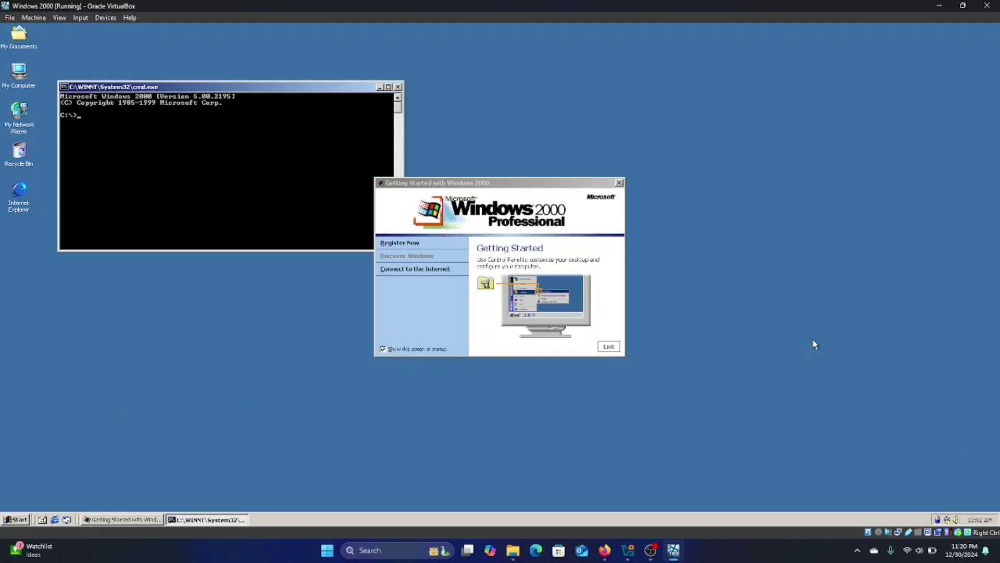
pyautogui.write('dame')
pyautogui.press('Return')
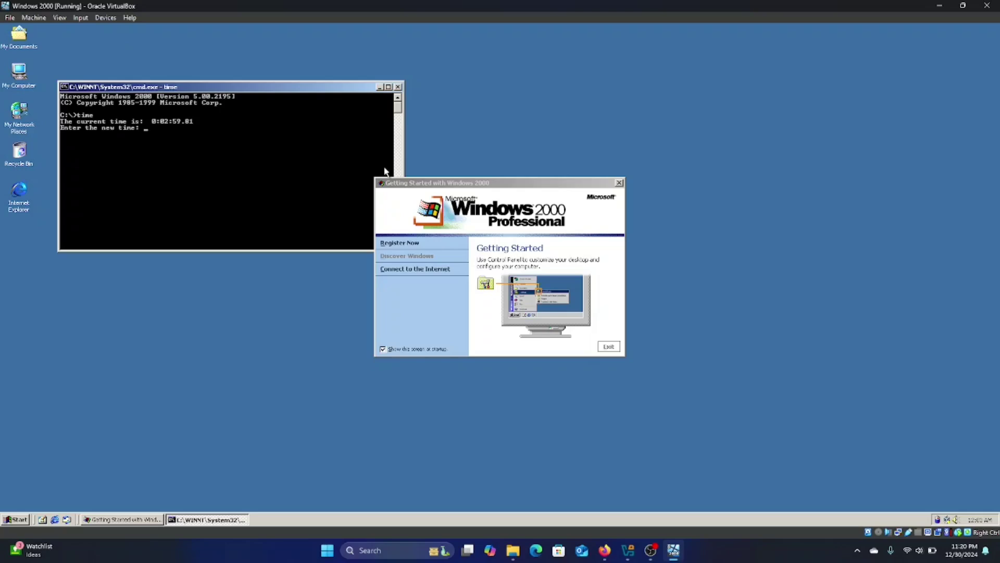
pyautogui.write('23:58:30')
pyautogui.press('Return')
# Open boot.ini, close the Getting Started window, append /year=9999 after /fastdetect, and save the file
pyautogui.write('boot.ini')
pyautogui.press('Return')
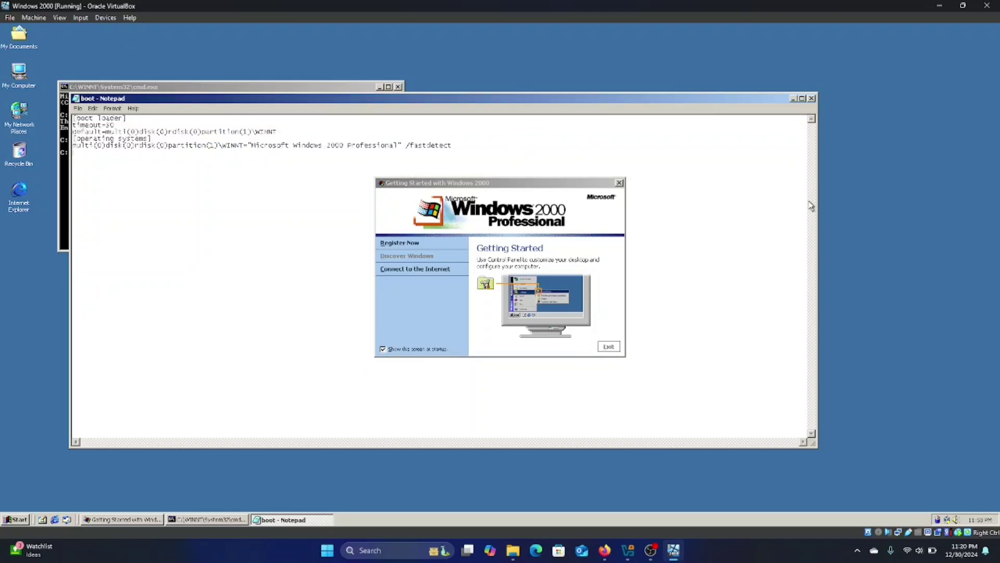
pyautogui.click(621, 183)
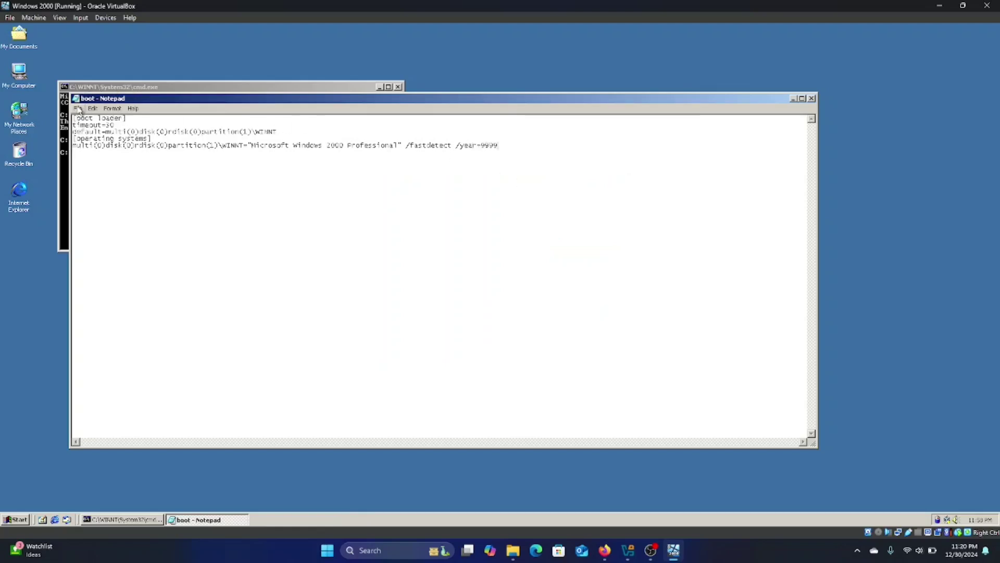
pyautogui.click(78, 109)
pyautogui.click(92, 146)
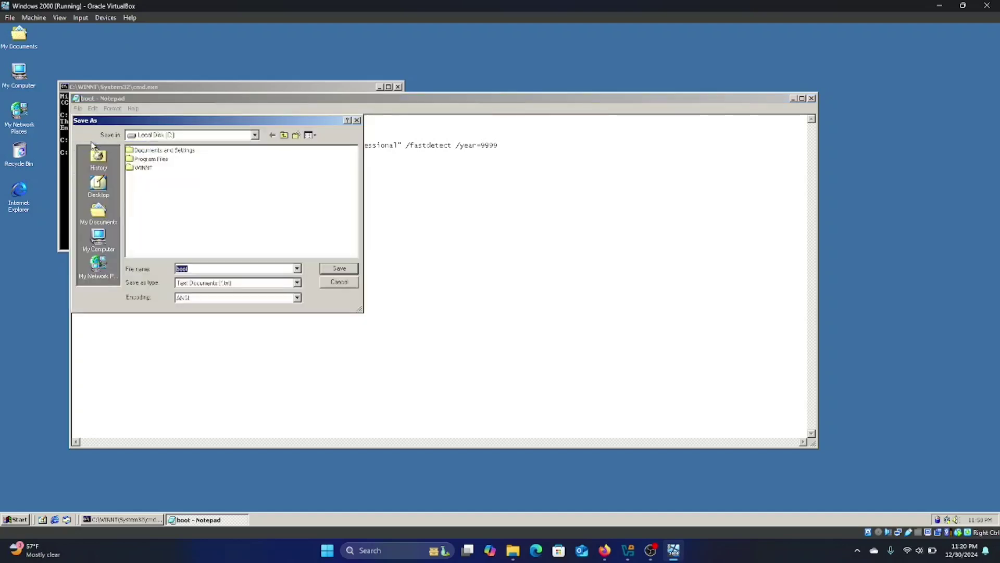
pyautogui.click(357, 121)
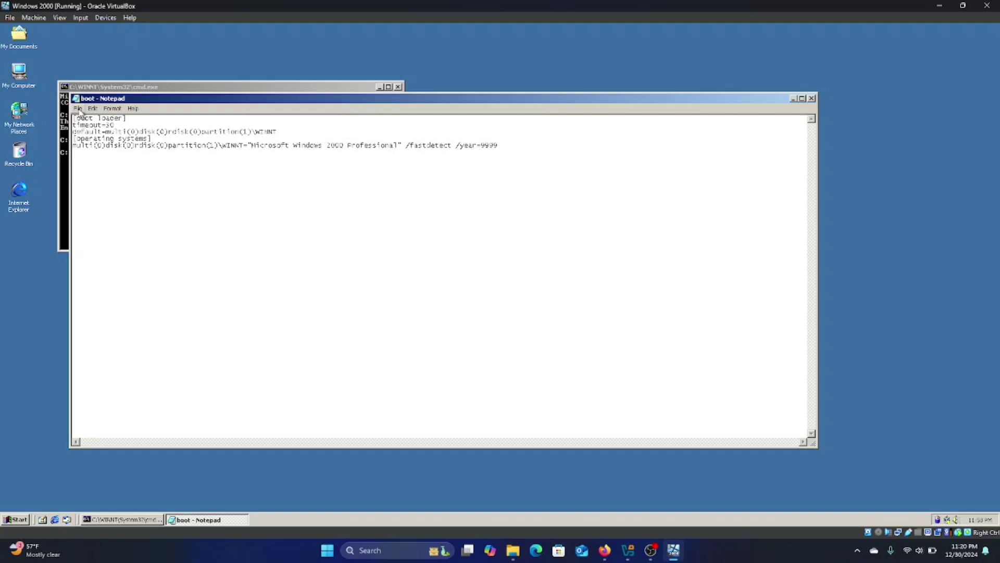
pyautogui.click(78, 109)
pyautogui.click(94, 138)
# Restart Windows 2000 so the new boot.ini year takes effect, and log back on as Administrator
pyautogui.press('super')
pyautogui.press('Down')
pyautogui.press('Down')
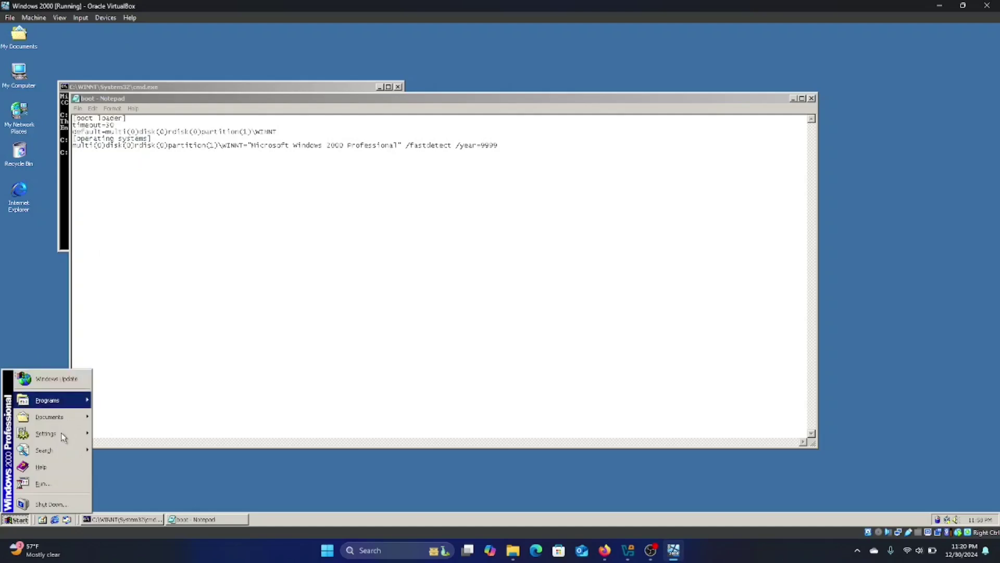
pyautogui.press('Down')
pyautogui.press('Down')
pyautogui.press('Down')
pyautogui.press('Down')
pyautogui.press('Down')
pyautogui.press('Down')
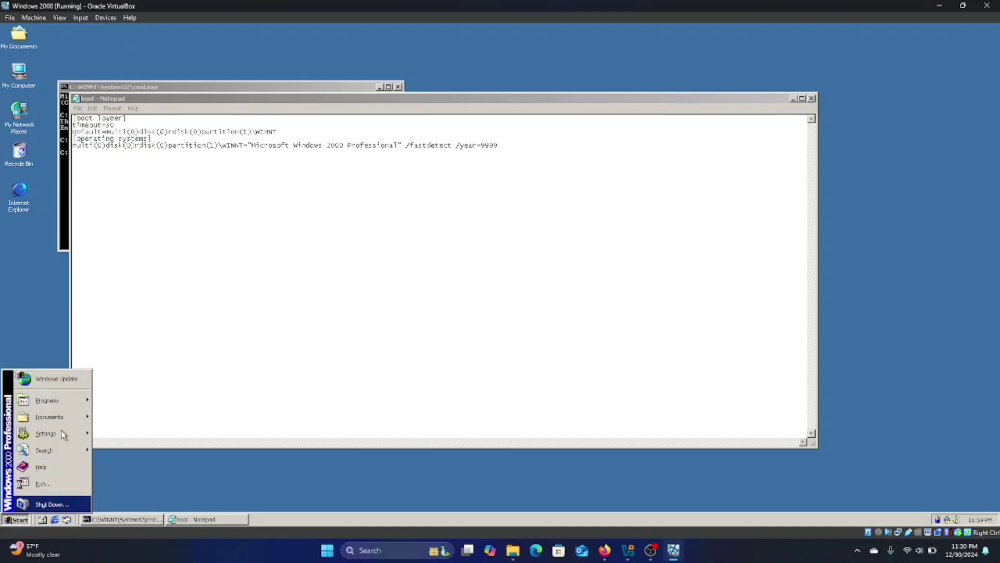
pyautogui.moveTo(60, 429)
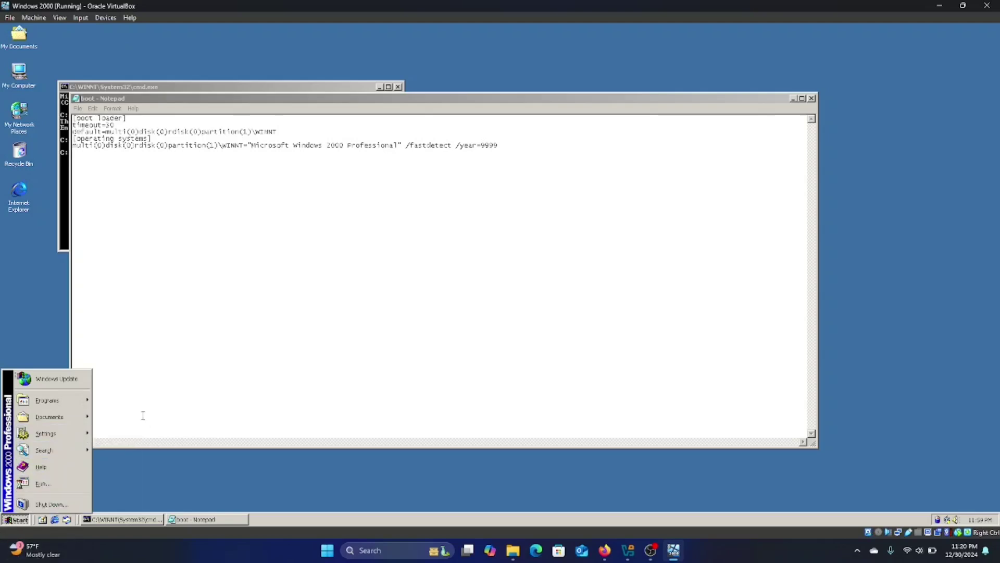
pyautogui.click(82, 503)
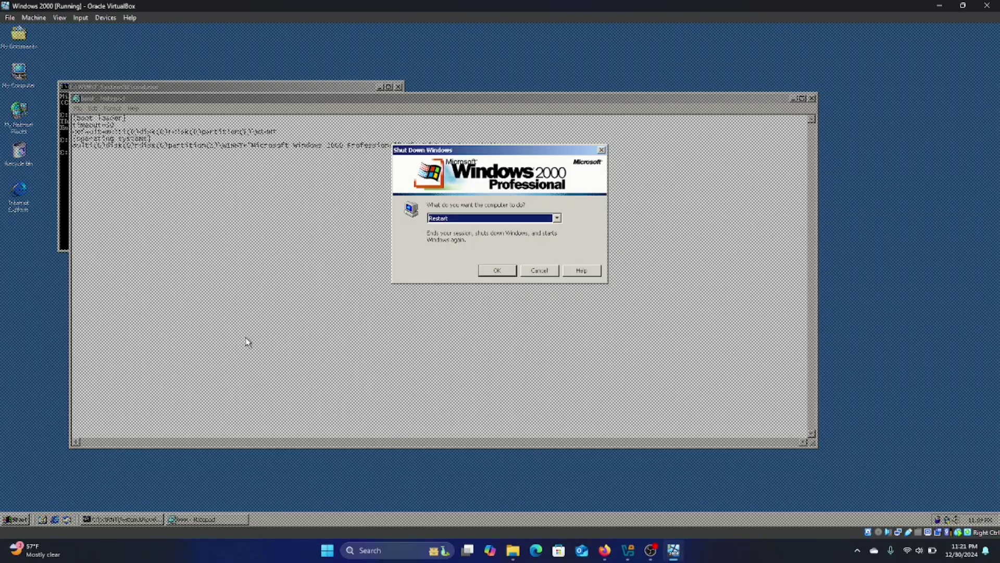
pyautogui.click(498, 271)
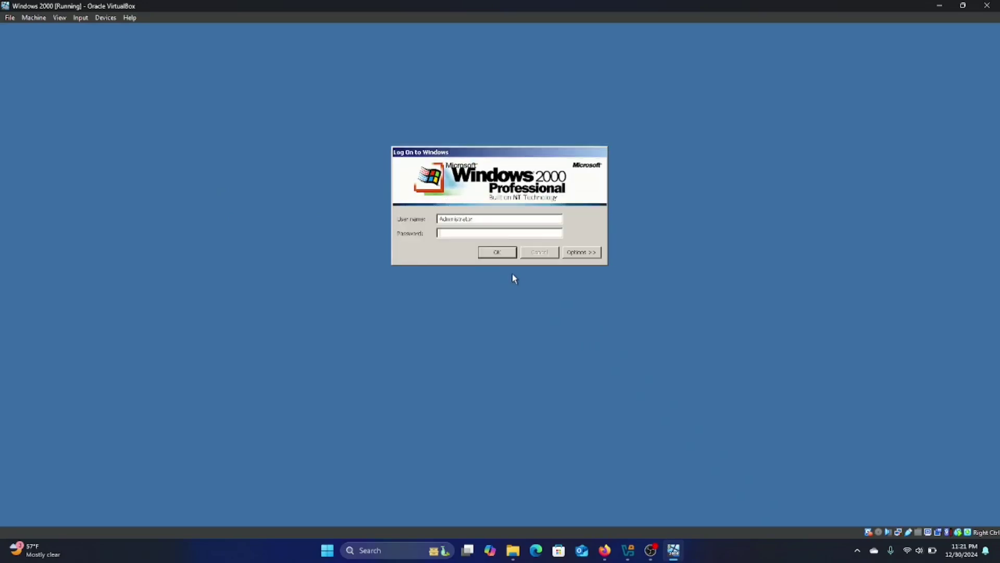
pyautogui.click(510, 251)
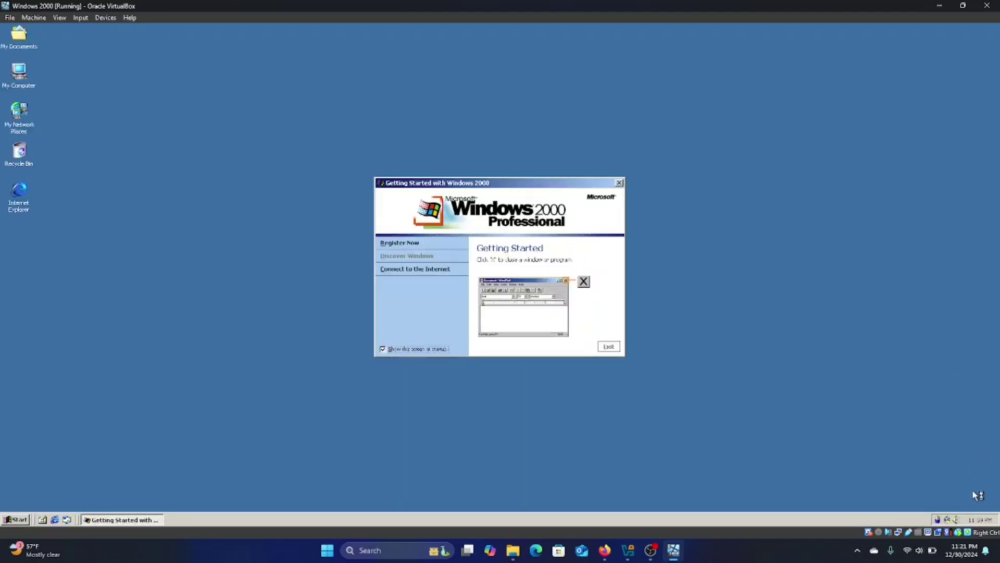
# Open the Date/Time Properties from the guest's clock and move the window inward to watch the year rollover
pyautogui.moveTo(990, 522)
pyautogui.click(987, 522)
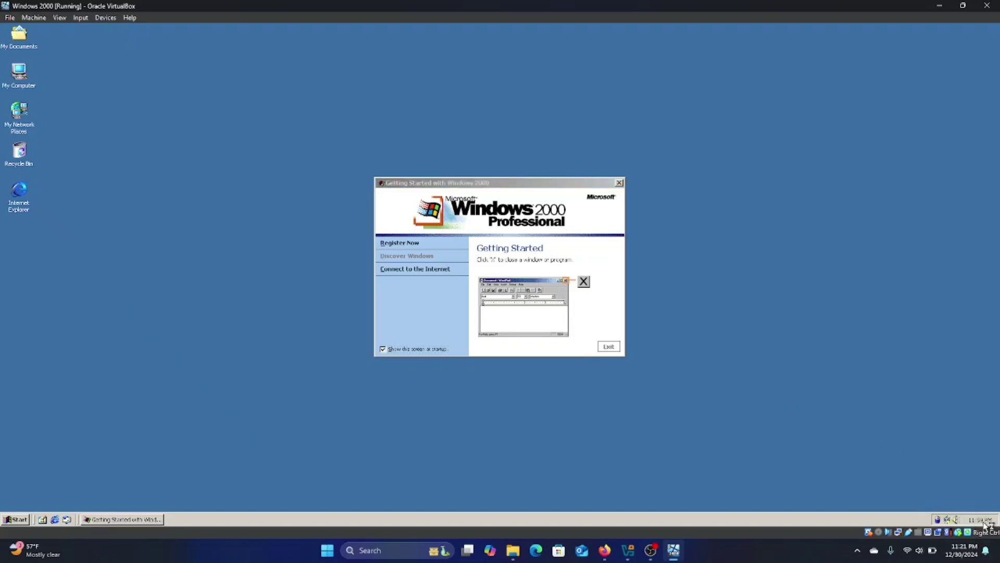
pyautogui.doubleClick(986, 523)
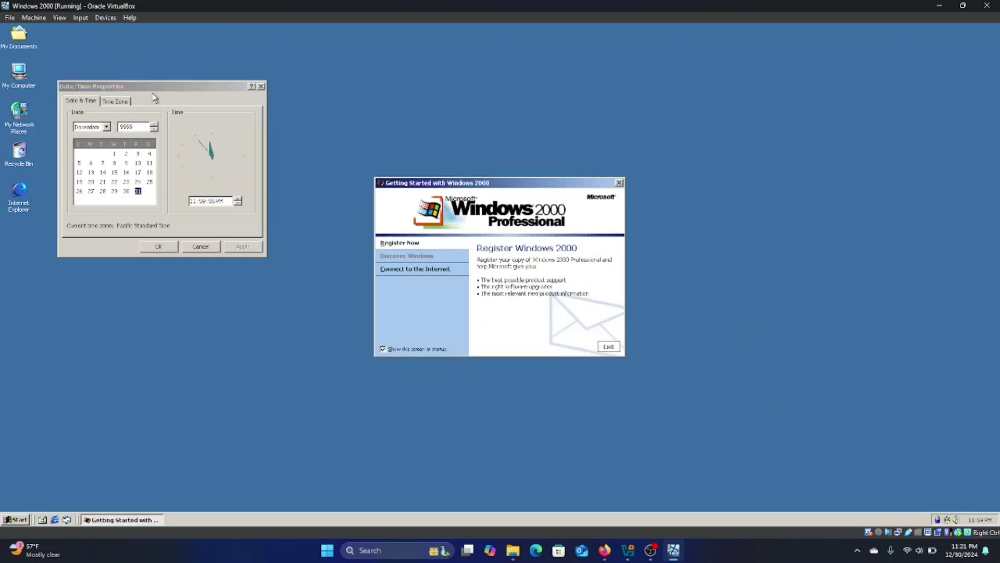
pyautogui.moveTo(154, 88); pyautogui.dragTo(220, 101)
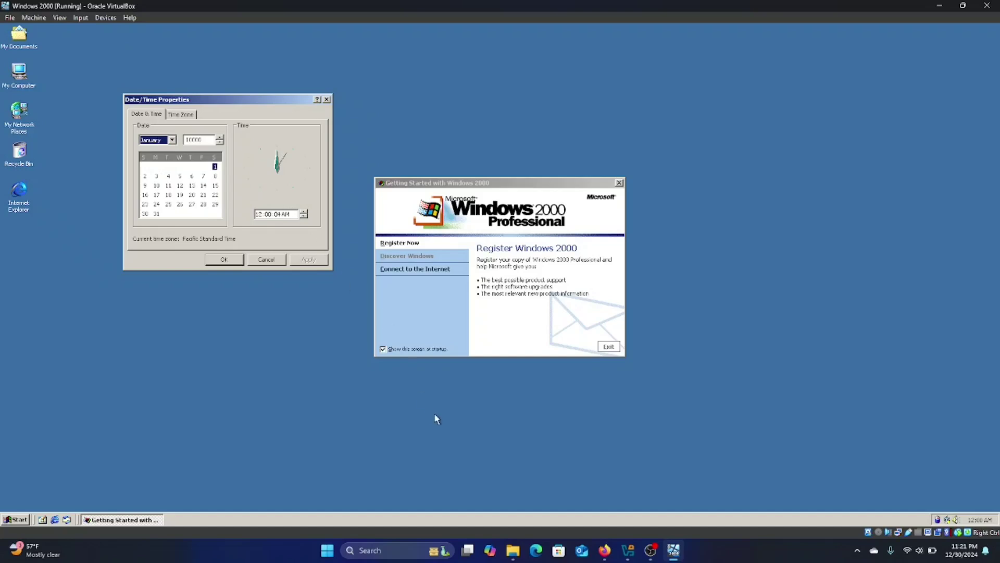
# Exit the Getting Started with Windows 2000 window, leaving the Date/Time Properties open
pyautogui.click(401, 517)
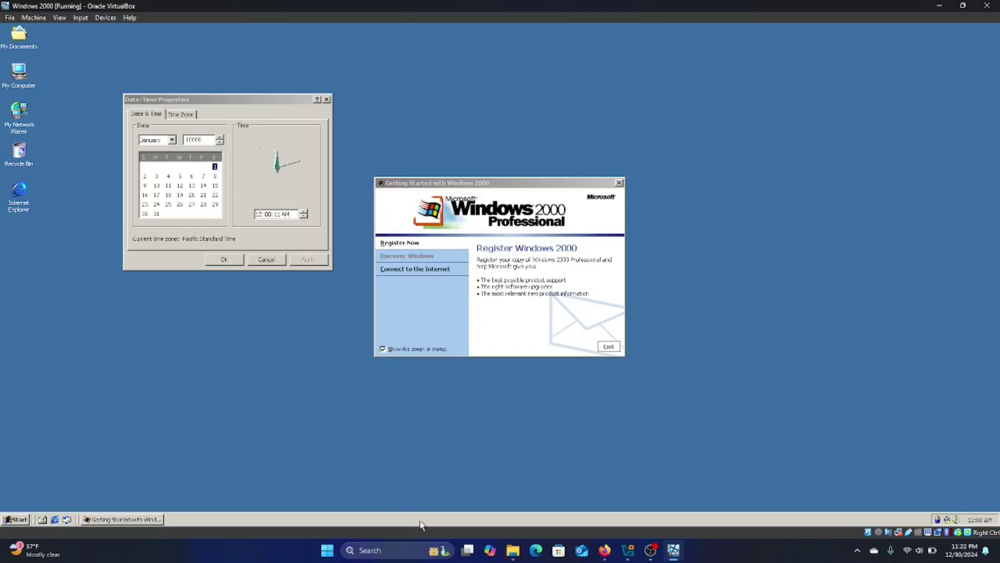
pyautogui.click(610, 343)
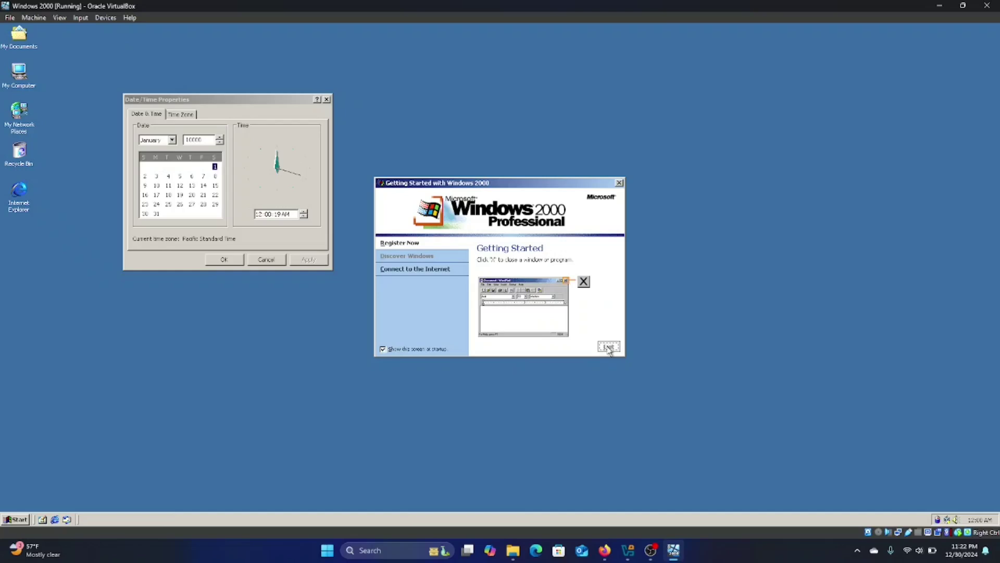
pyautogui.click(608, 347)
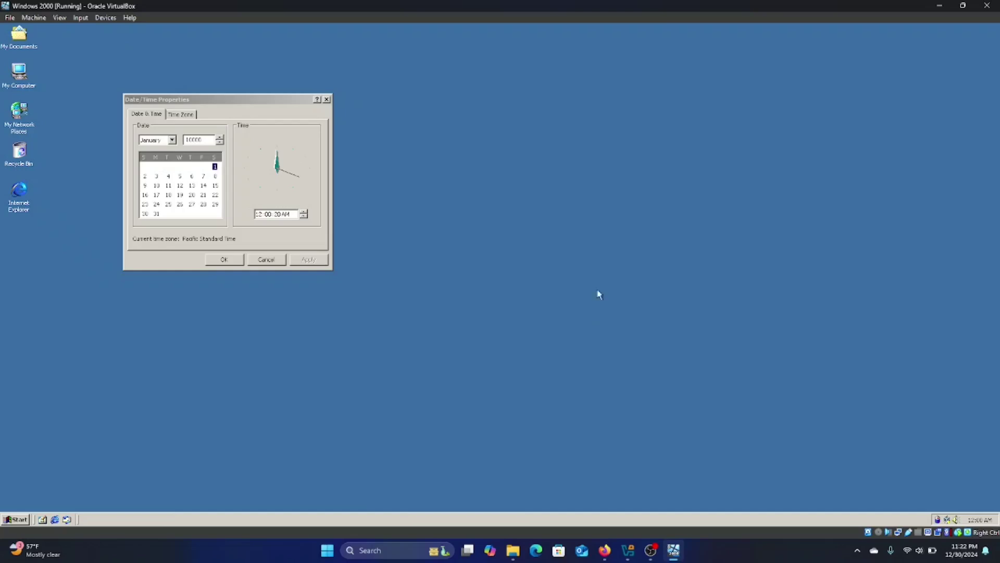
# Open Task Manager, examine the running processes and the performance graphs, and move its window clear of the Date/Time Properties
pyautogui.rightClick(530, 519)
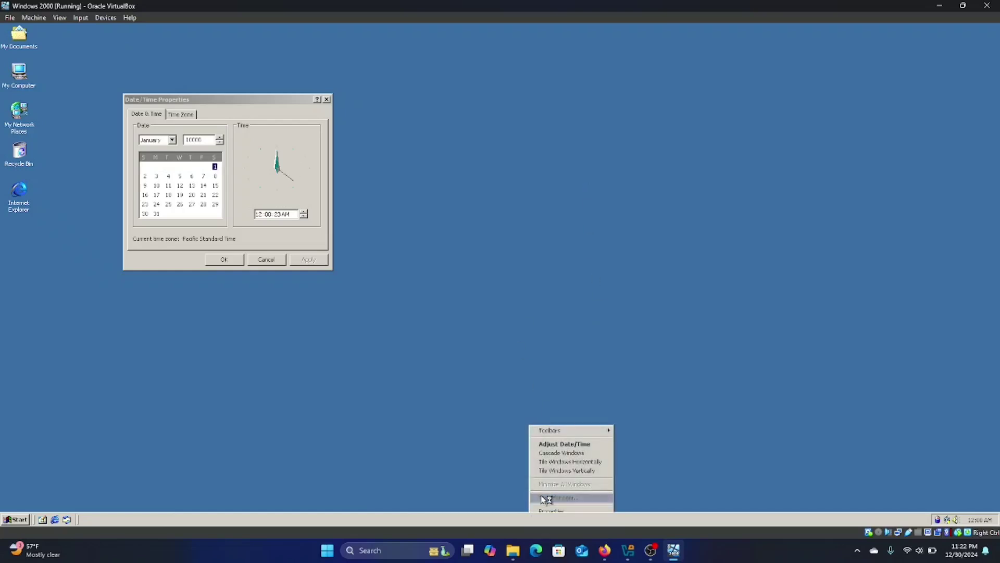
pyautogui.click(542, 497)
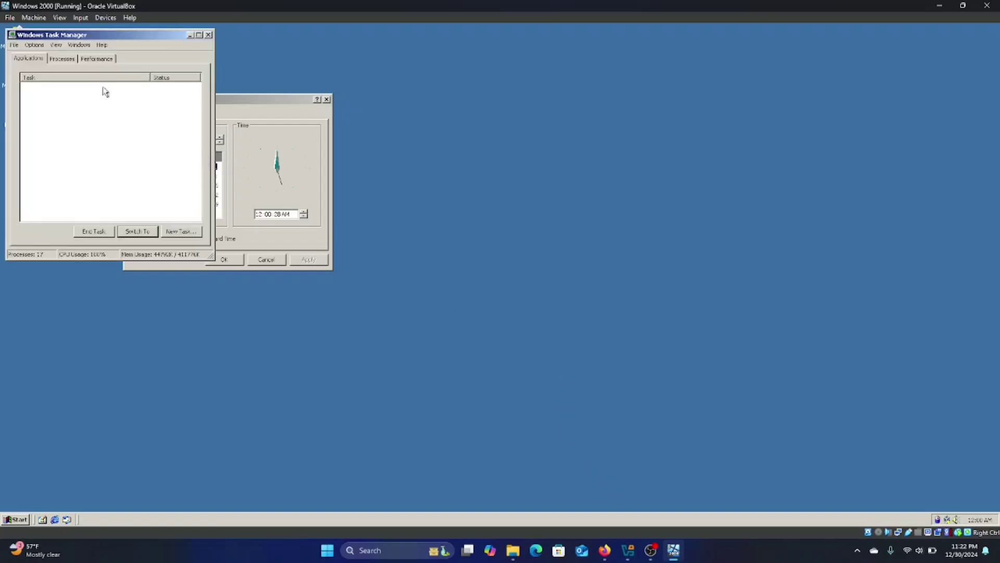
pyautogui.click(64, 59)
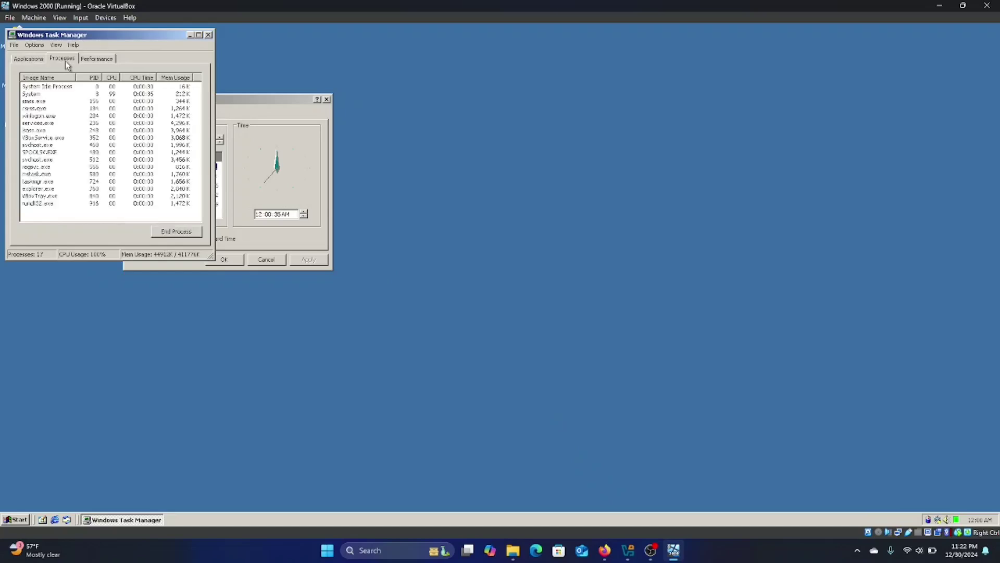
pyautogui.click(99, 59)
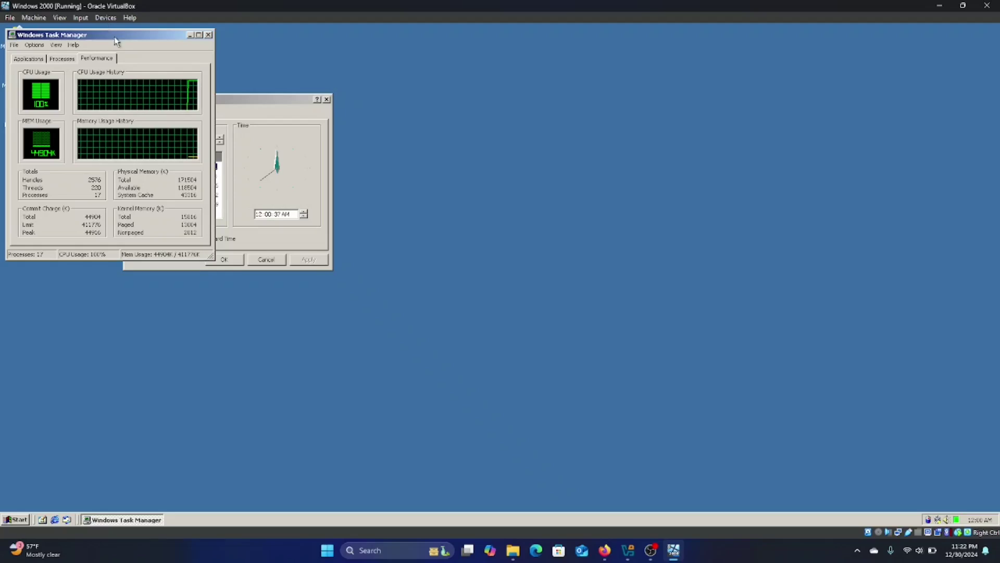
pyautogui.moveTo(116, 36); pyautogui.dragTo(601, 136)
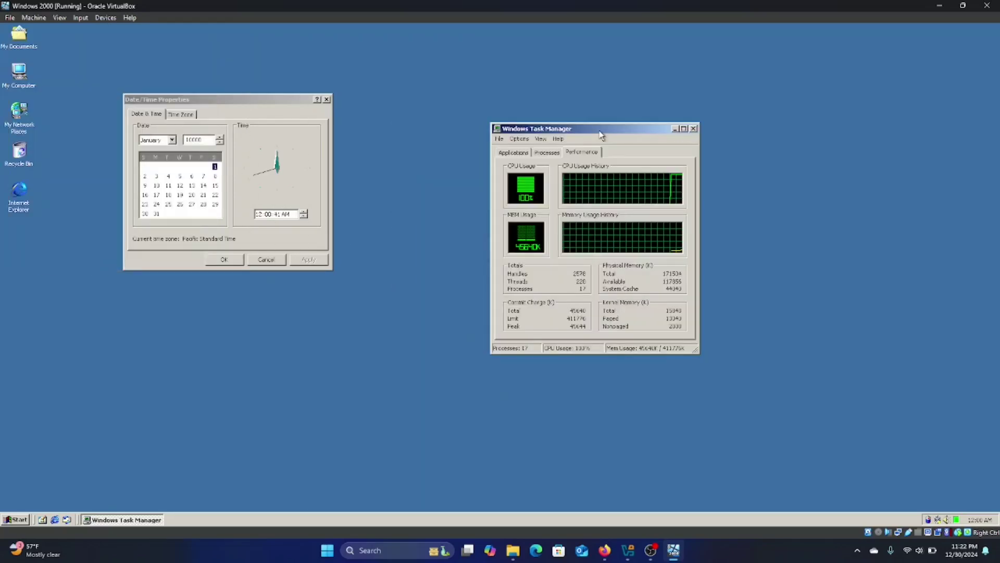